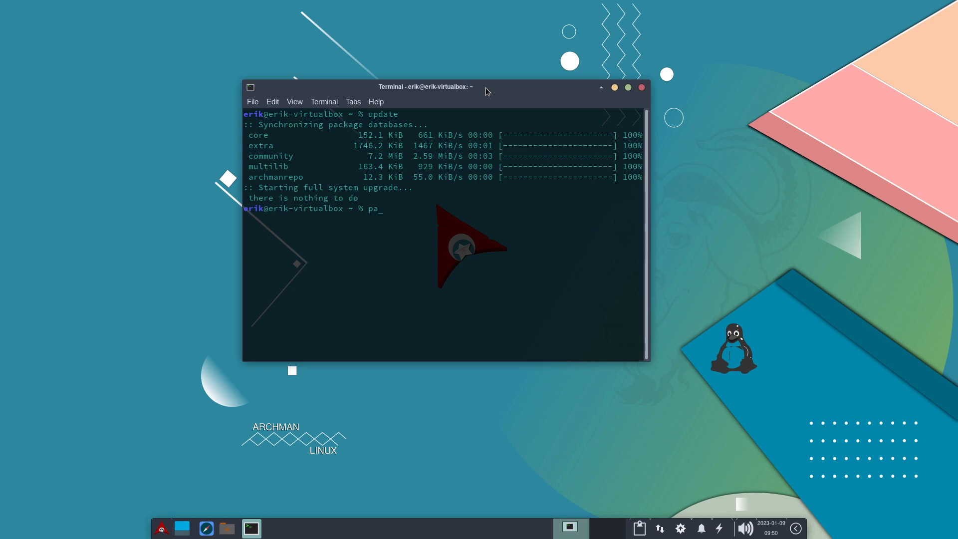
Try to run paru and decline the suggested correction to aur.
type("ru")
key("Return")
type("n")
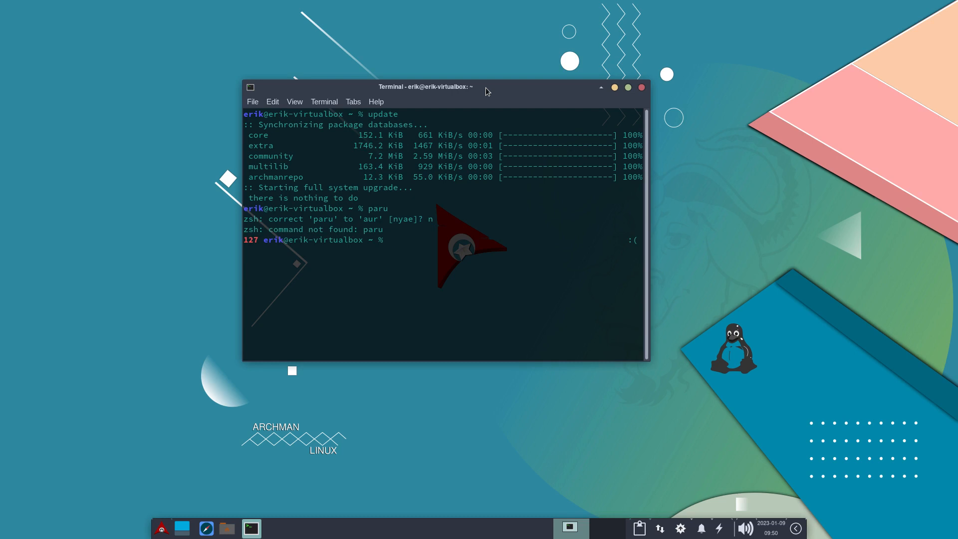
type("parec")
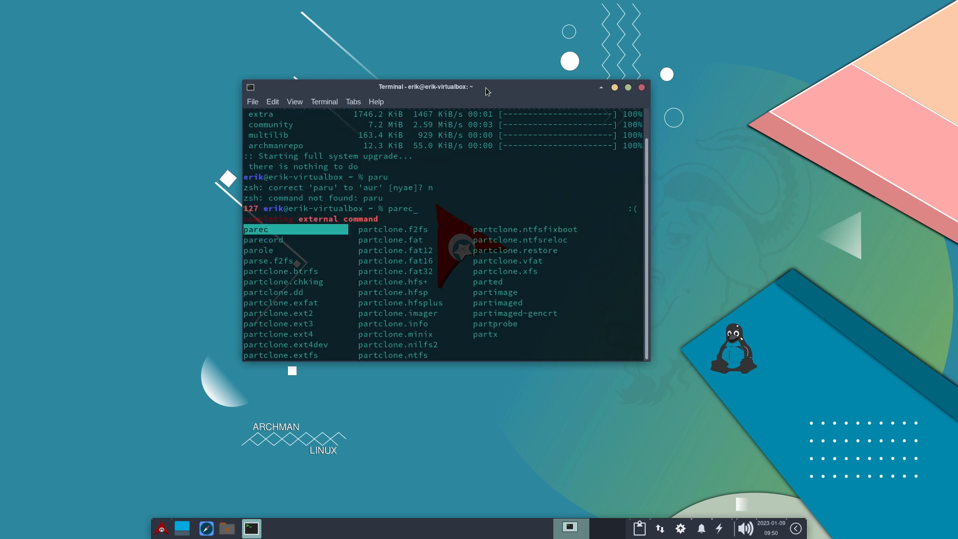
key("BackSpace")
key("BackSpace")
key("BackSpace")
Refresh all package databases and upgrade repository and AUR packages with yay -Syyu.
type("yay -")
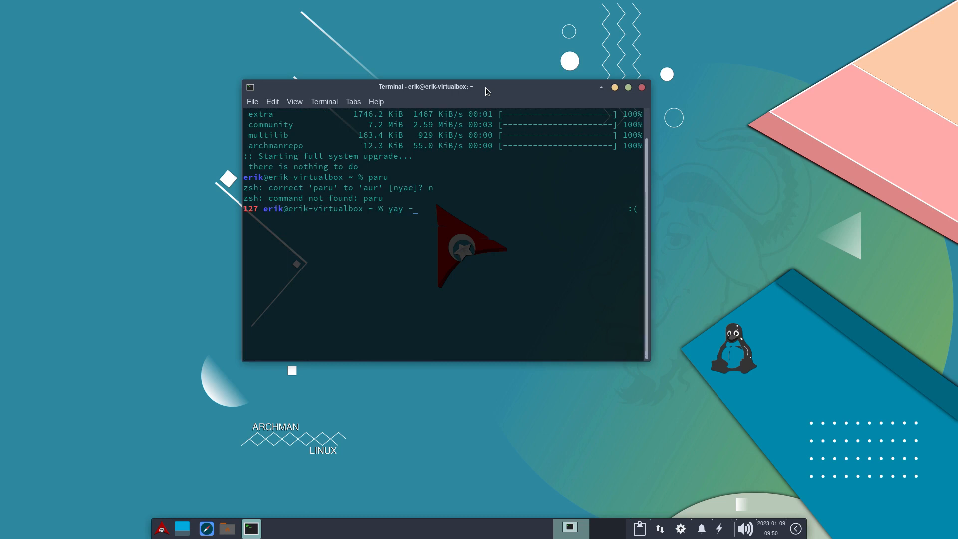
key("Return")
key("ctrl+c")
key("Up")
type("Syyu")
key("Return")
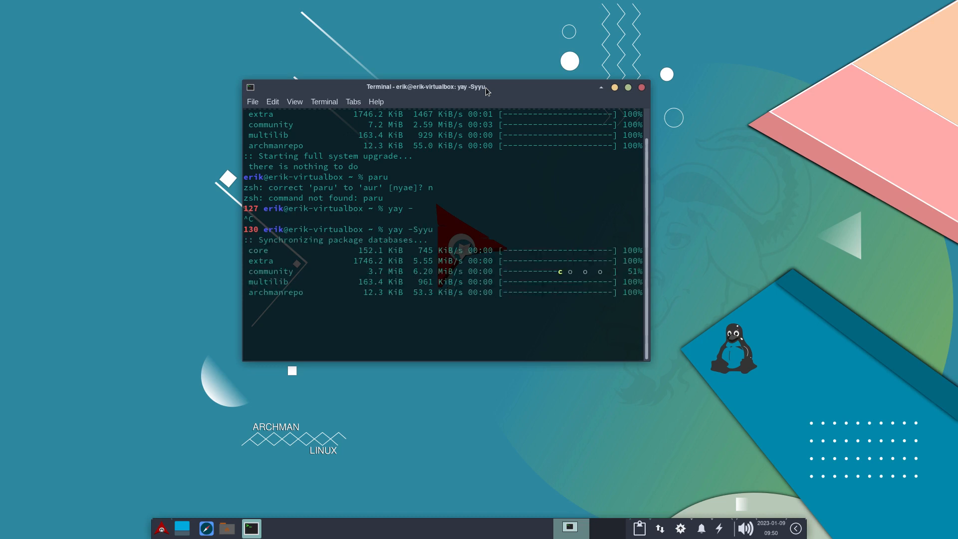
Search for archlinux-tweak with yay to list the matching packages to install.
type("yay ")
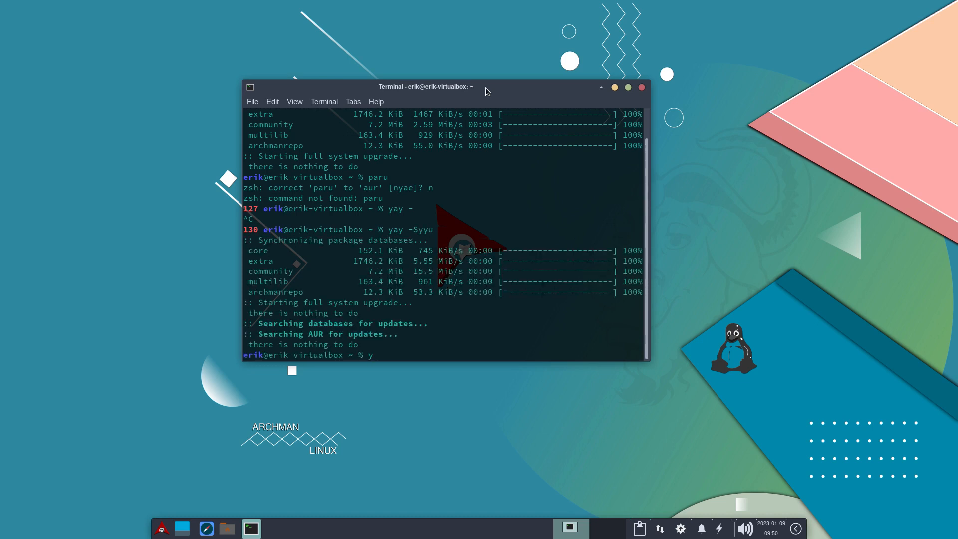
type("archl")
key("Tab")
type("linux")
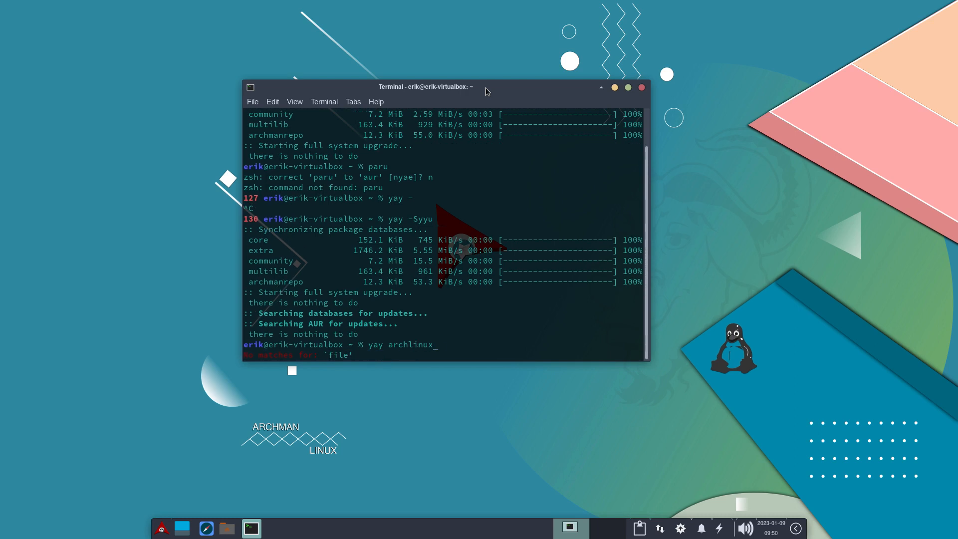
type("-tweak")
key("Return")
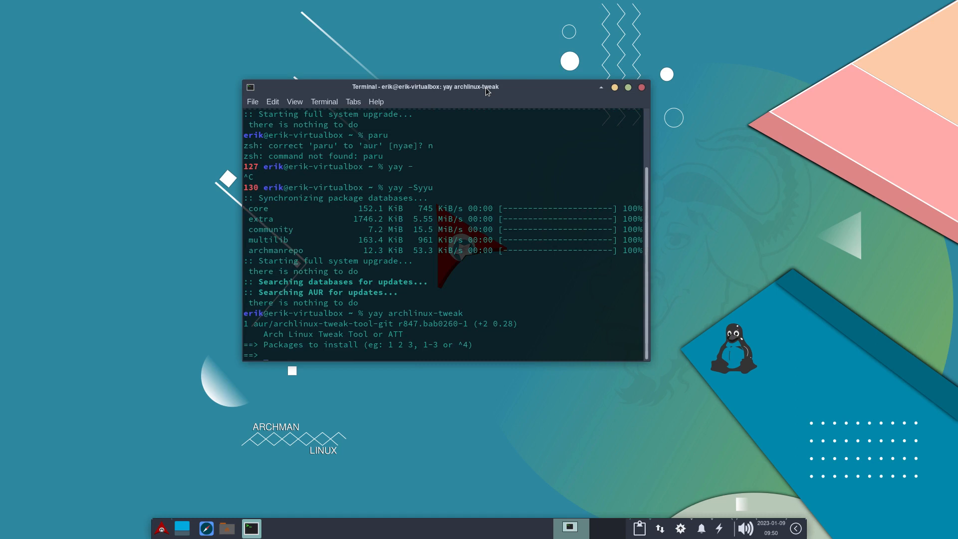
Install package 1, archlinux-tweak-tool-git, accepting the default answers for removing make dependencies, build files and diffs.
type("1")
key("Return")
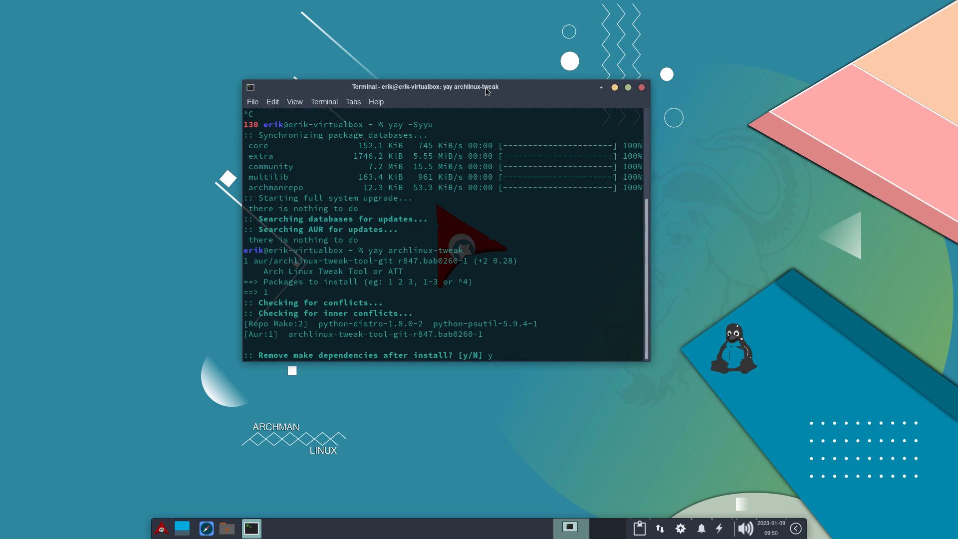
key("BackSpace")
key("Return")
key("Return")
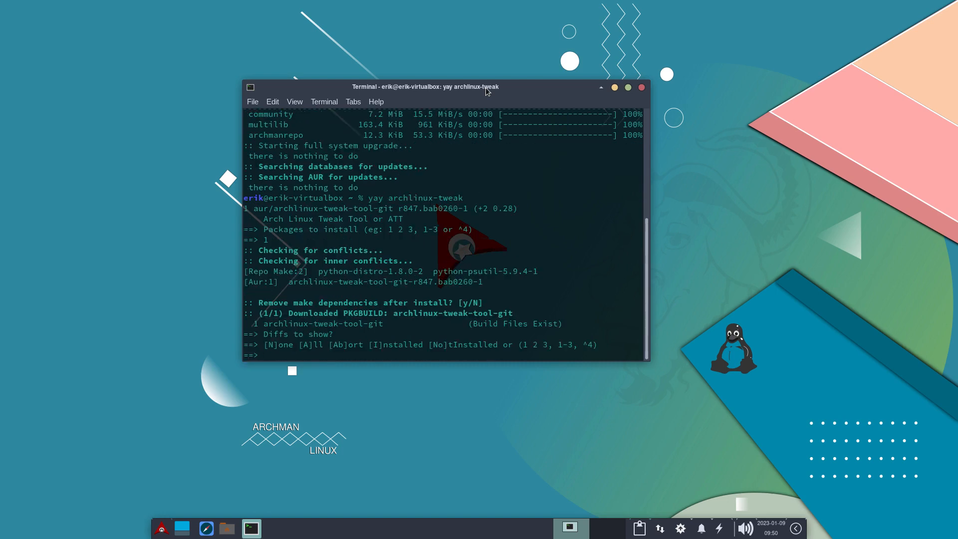
key("Return")
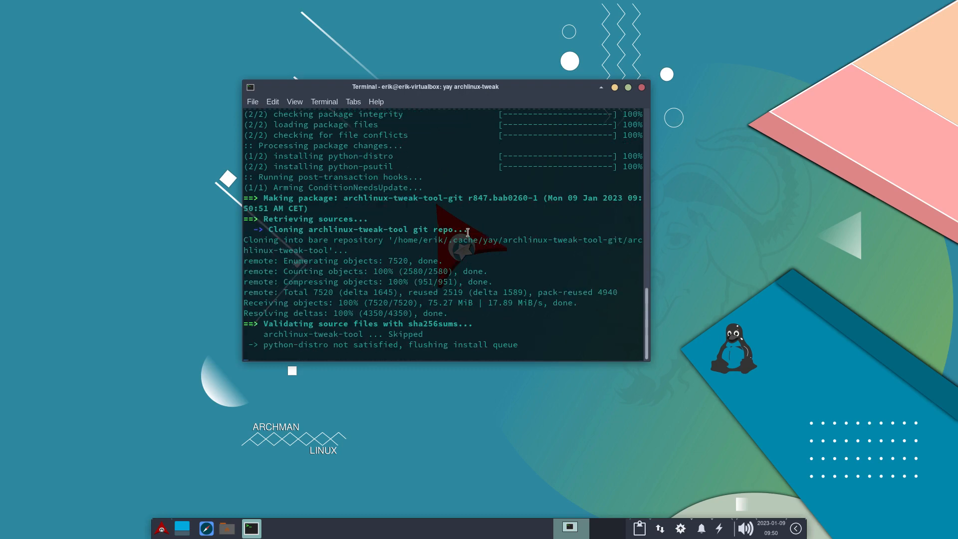
Compare the archlinux-tweak-tool-git revision numbers on the package-making lines of the build output.
triple_click(480, 188)
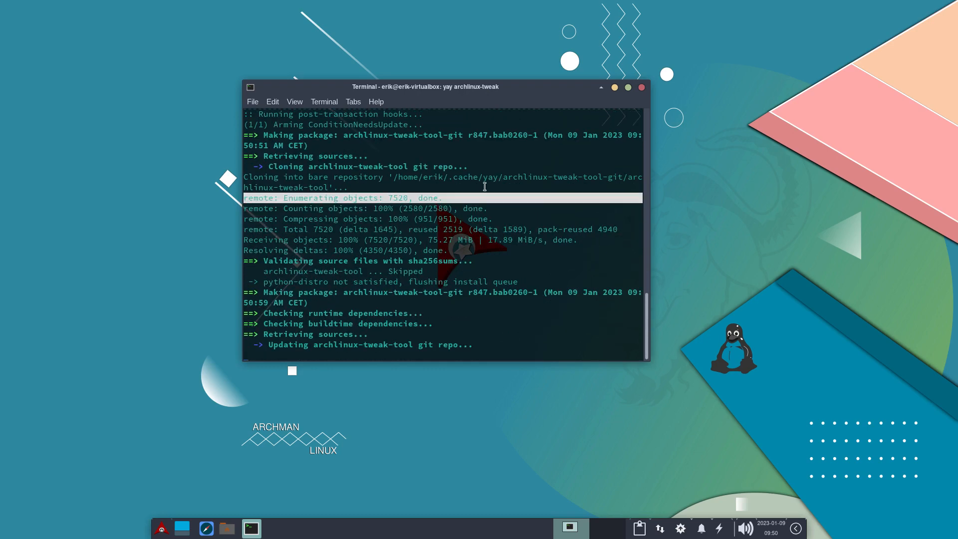
double_click(477, 125)
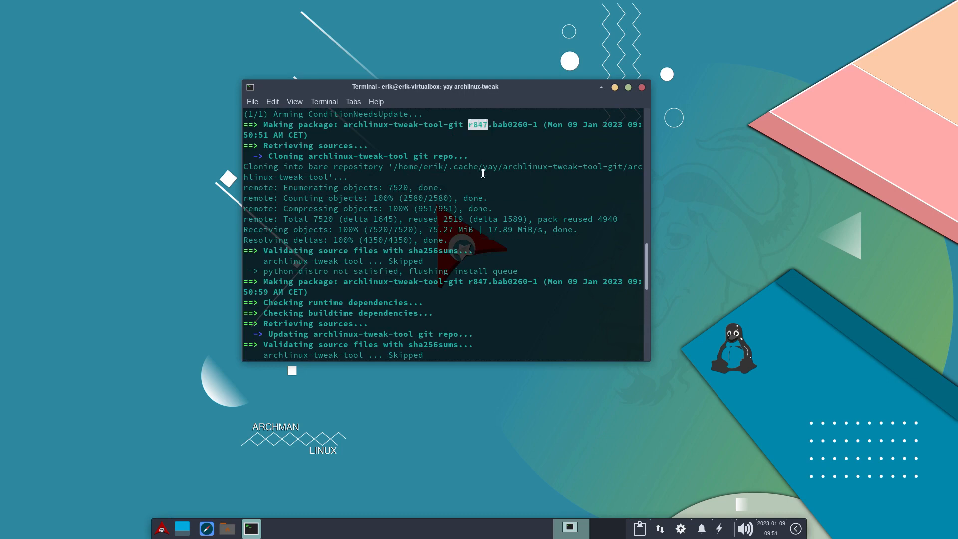
scroll(483, 173, "up", 2)
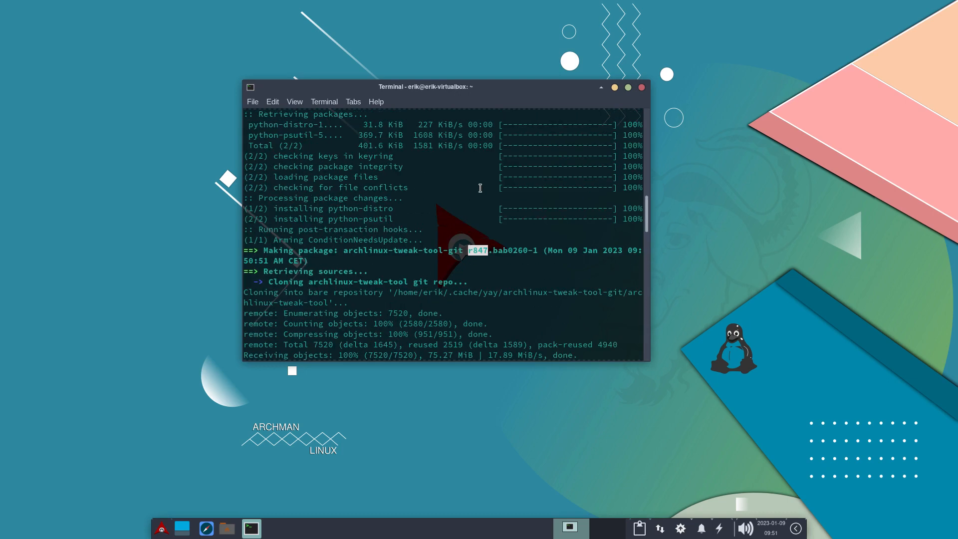
scroll(480, 187, "down", 3)
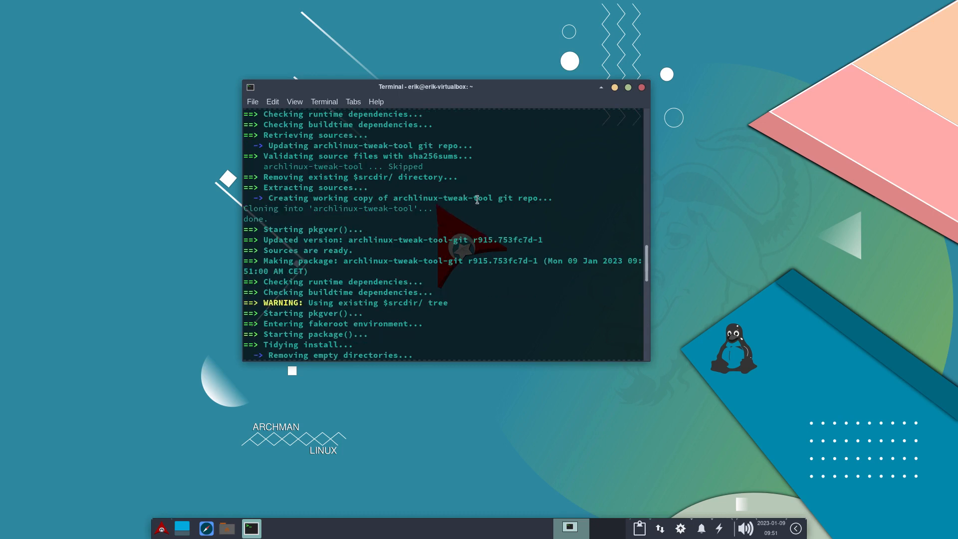
left_click_drag(472, 261, 488, 261)
left_click(476, 264)
left_click_drag(466, 259, 487, 261)
scroll(487, 264, "up", 5)
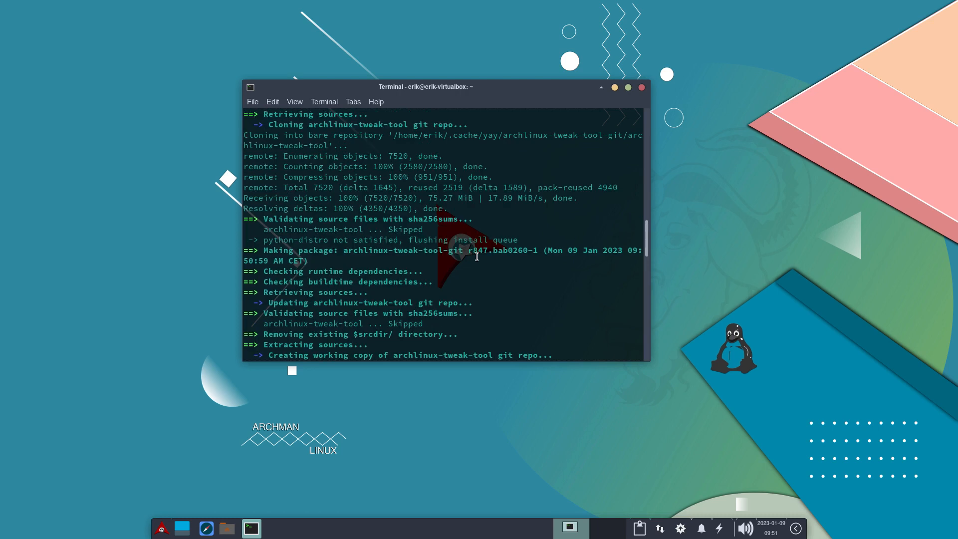
left_click_drag(467, 250, 487, 253)
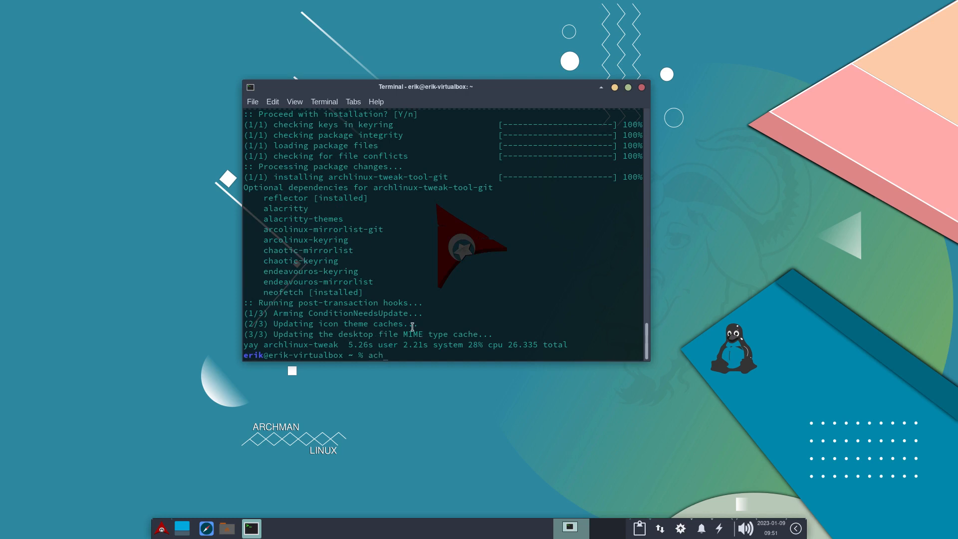
key("Tab")
key("BackSpace")
key("BackSpace")
key("BackSpace")
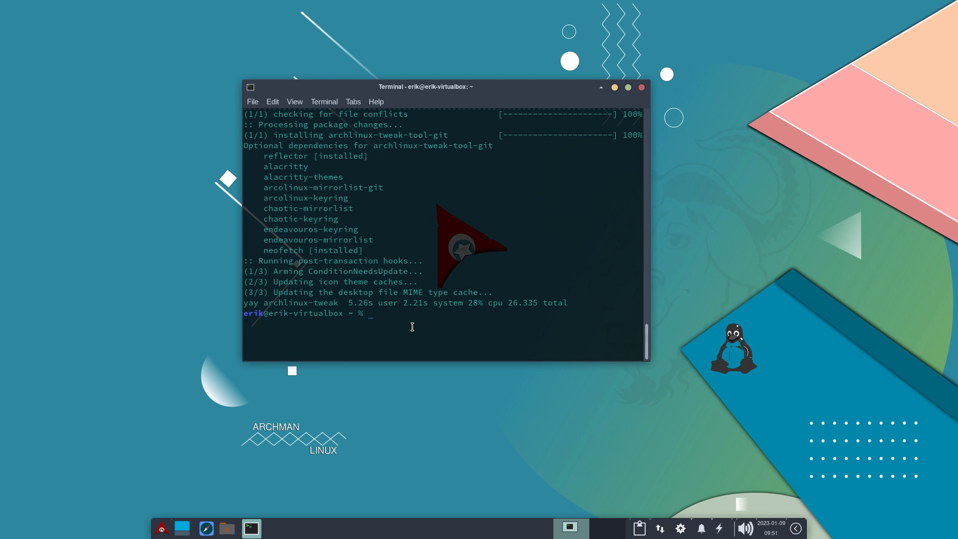
Launch archlinux-tweak-tool from the terminal and authenticate with the account password.
type("archlinux-tw")
key("Tab")
key("Return")
type("••••••")
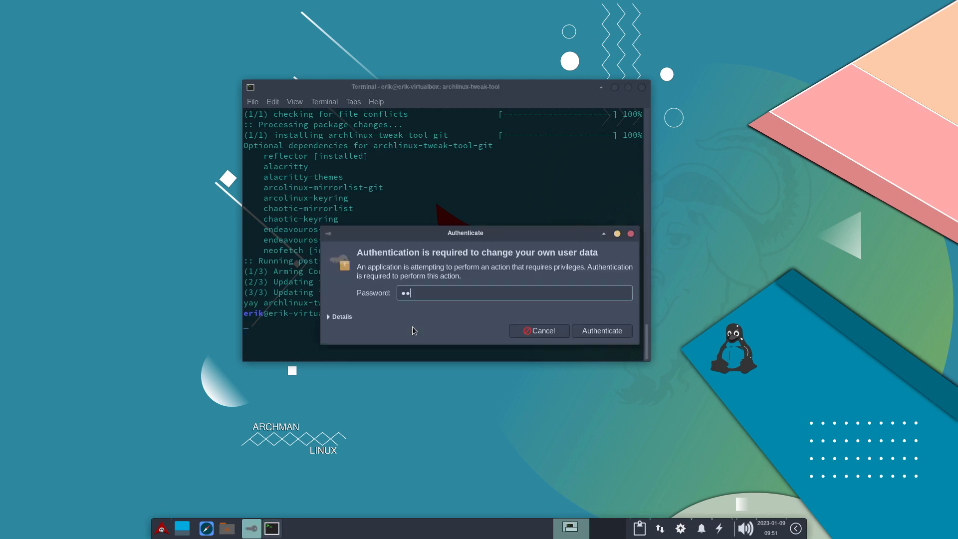
key("Return")
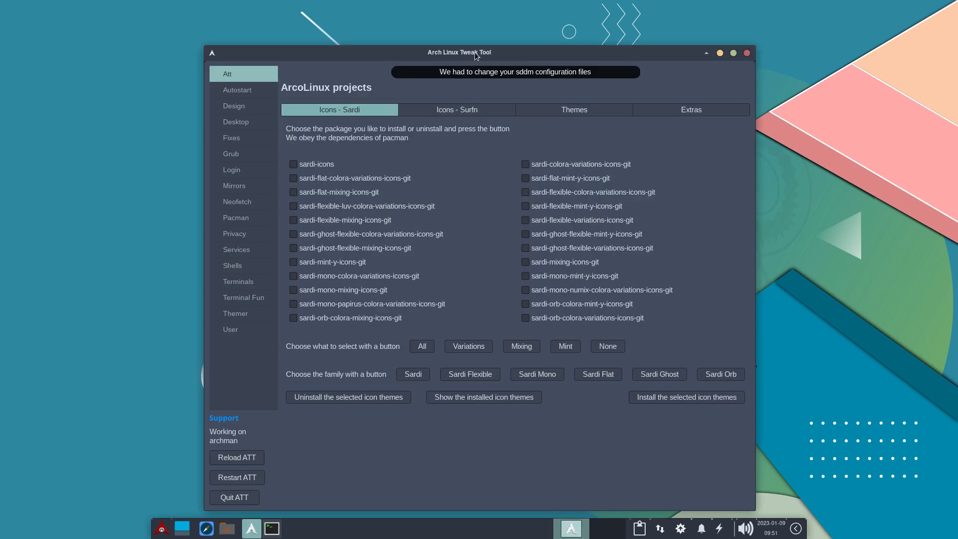
Arrange the Arch Linux Tweak Tool and terminal windows side by side so the terminal output is readable.
left_click_drag(475, 52, 605, 50)
left_click_drag(285, 92, 70, 147)
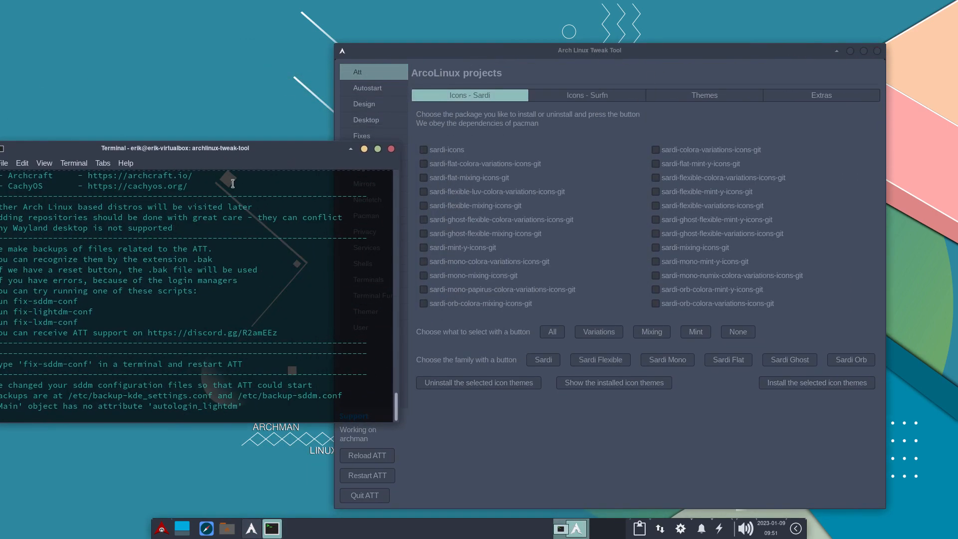
left_click_drag(194, 152, 240, 142)
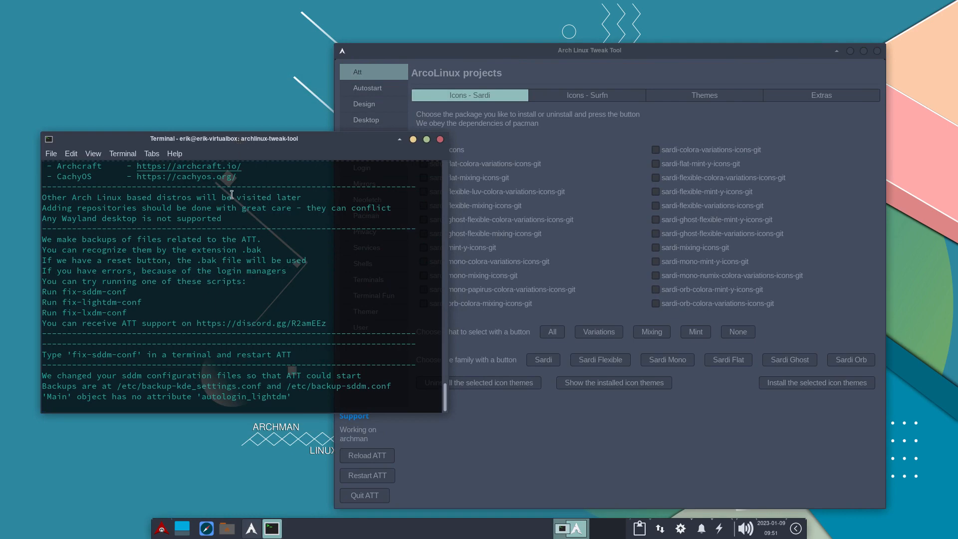
Review the distributions listed in the terminal output, highlight the AmOs line, and return to the Arch Linux Tweak Tool window.
scroll(206, 264, "up", 3)
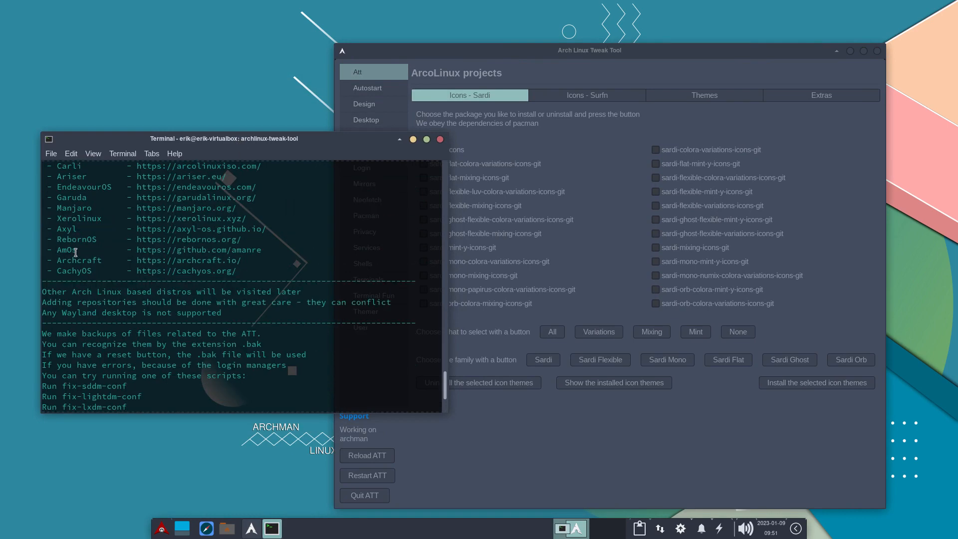
left_click_drag(272, 247, 46, 250)
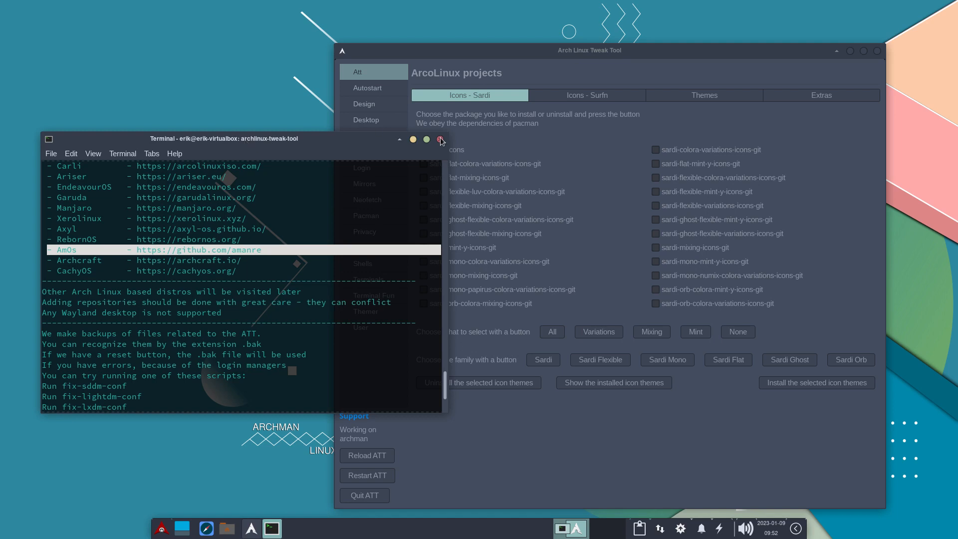
left_click(661, 48)
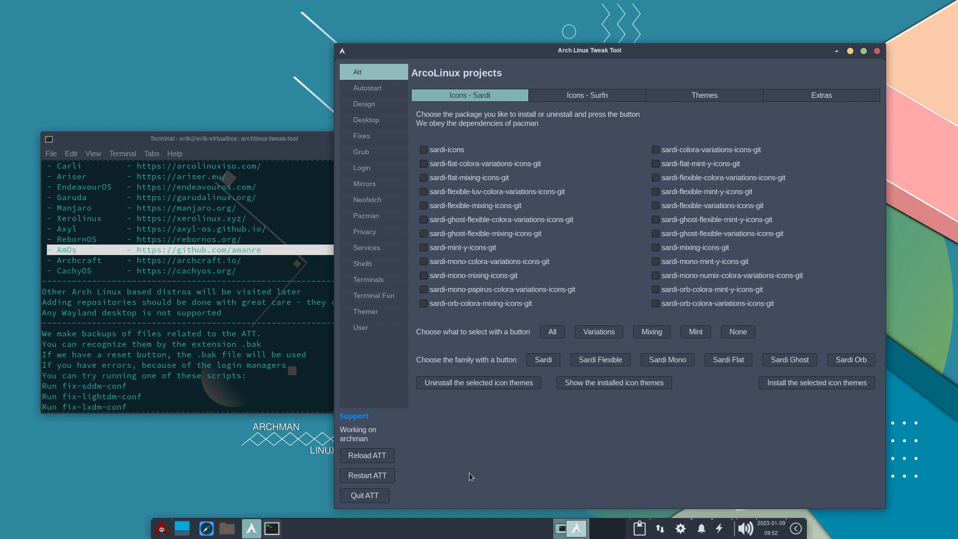
Look at the available styles in the desktop's Appearance settings, then close them without changing the theme.
left_click(162, 527)
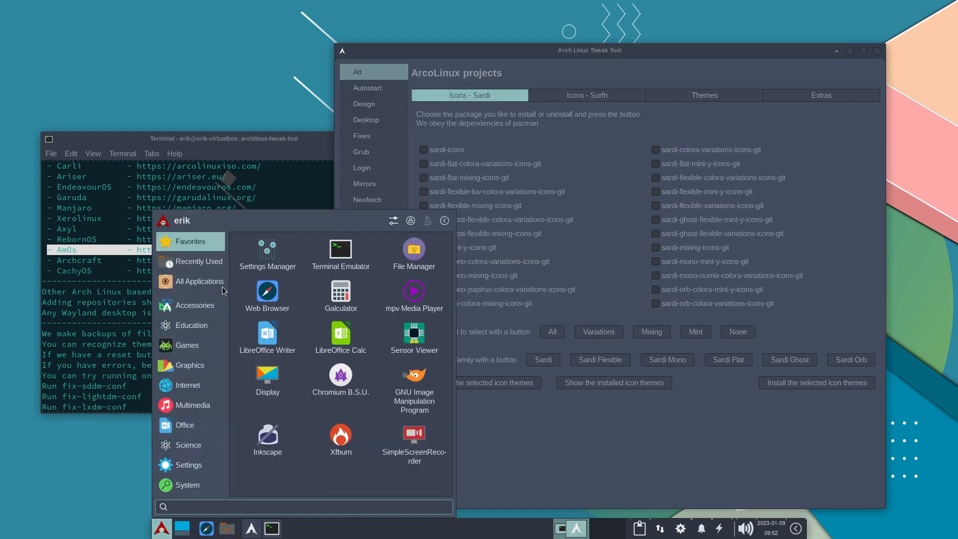
left_click(394, 220)
left_click(397, 162)
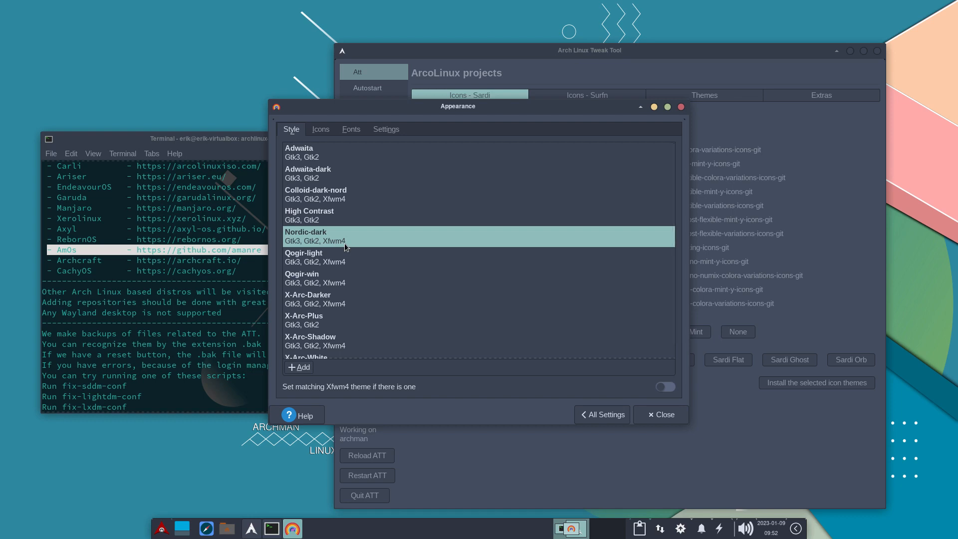
left_click(660, 415)
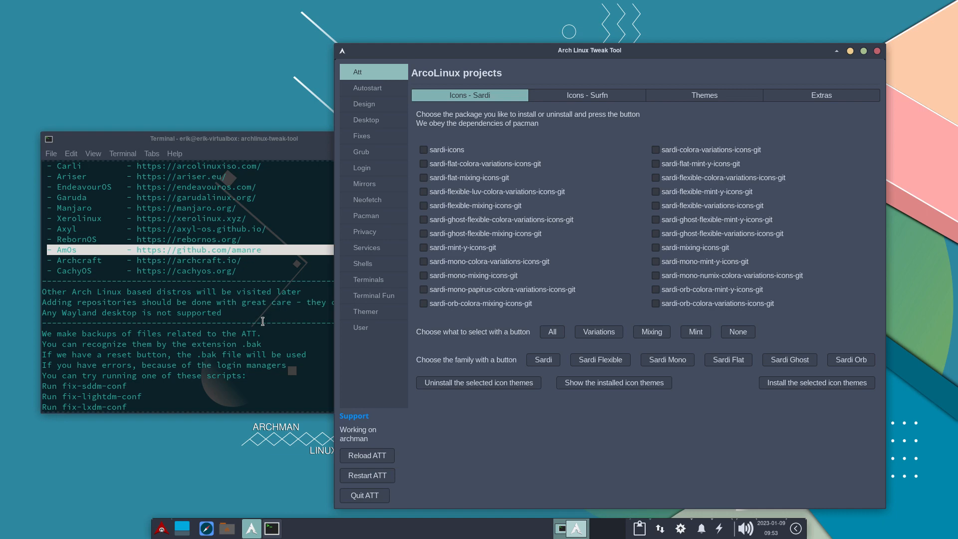
Quit the Arch Linux Tweak Tool and review its installation and launch output in the terminal.
left_click(364, 496)
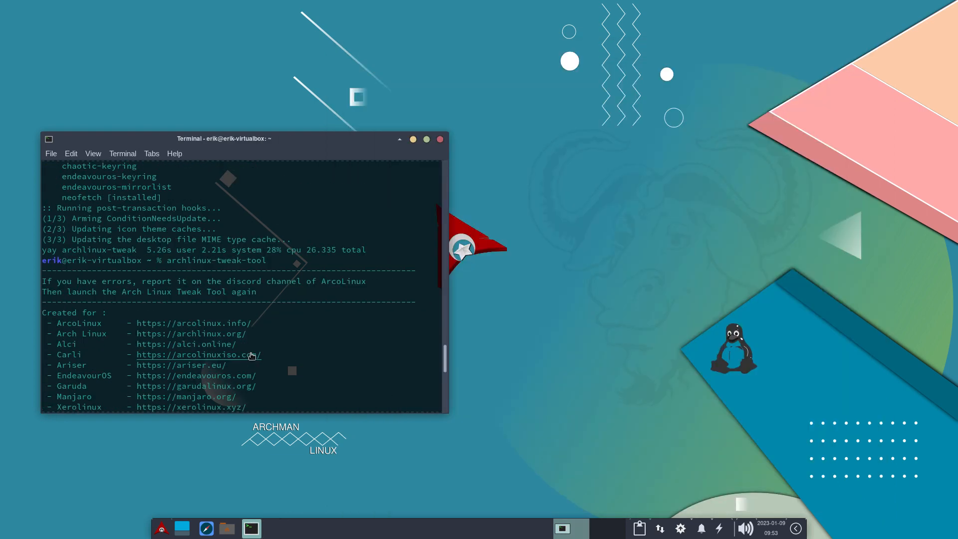
scroll(251, 353, "up", 7)
scroll(251, 354, "down", 5)
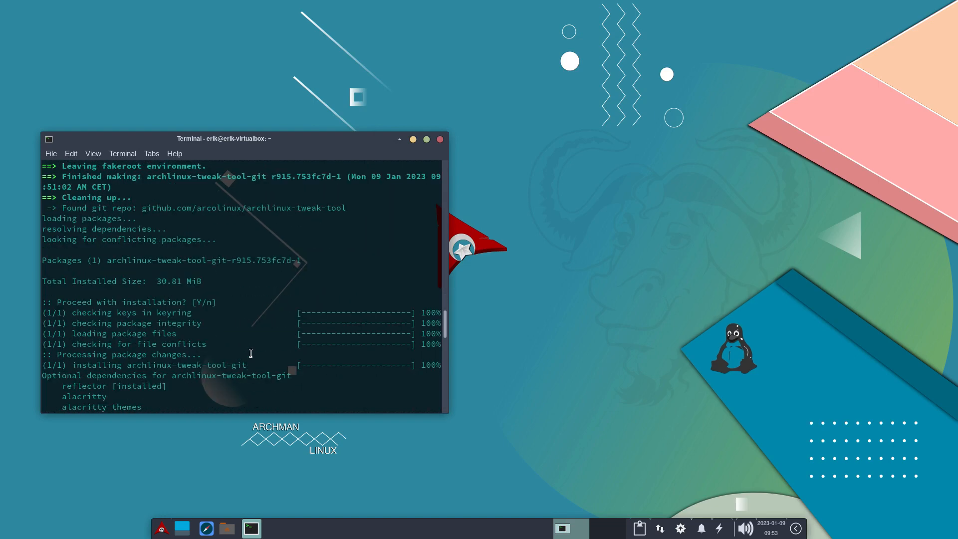
scroll(250, 353, "down", 2)
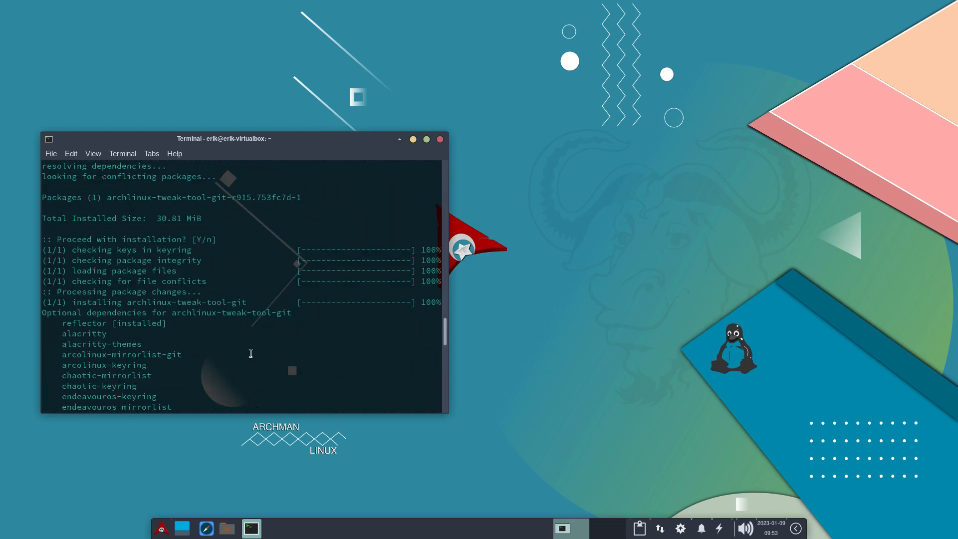
scroll(250, 354, "down", 2)
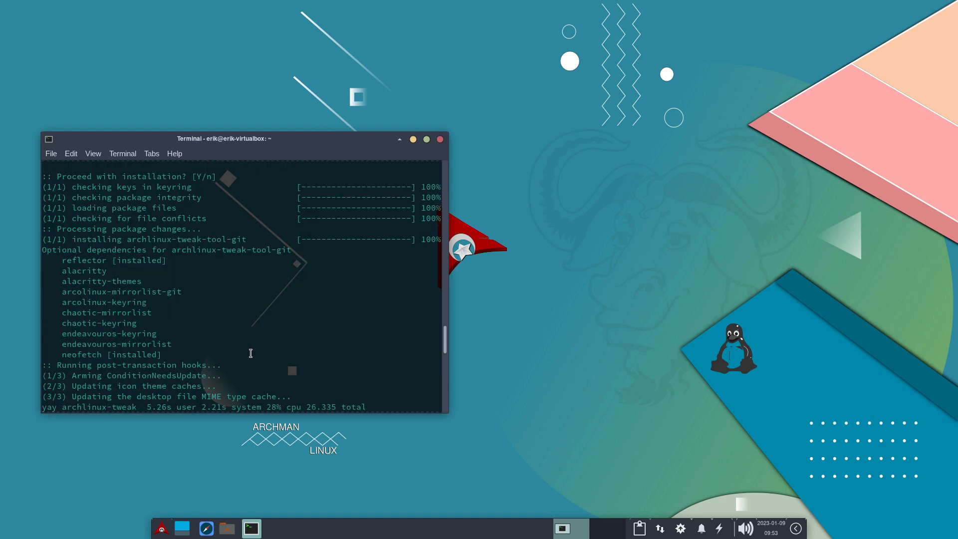
scroll(251, 353, "down", 3)
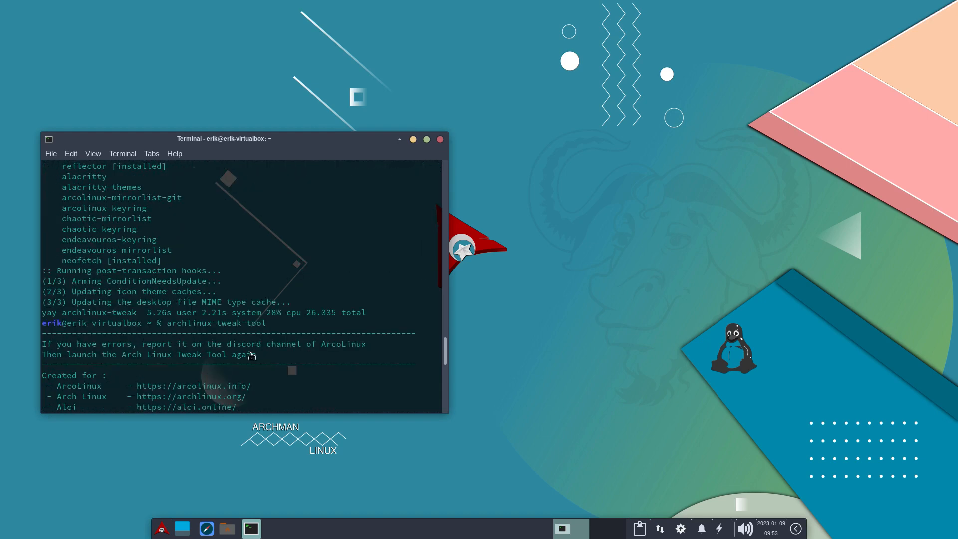
scroll(251, 353, "down", 8)
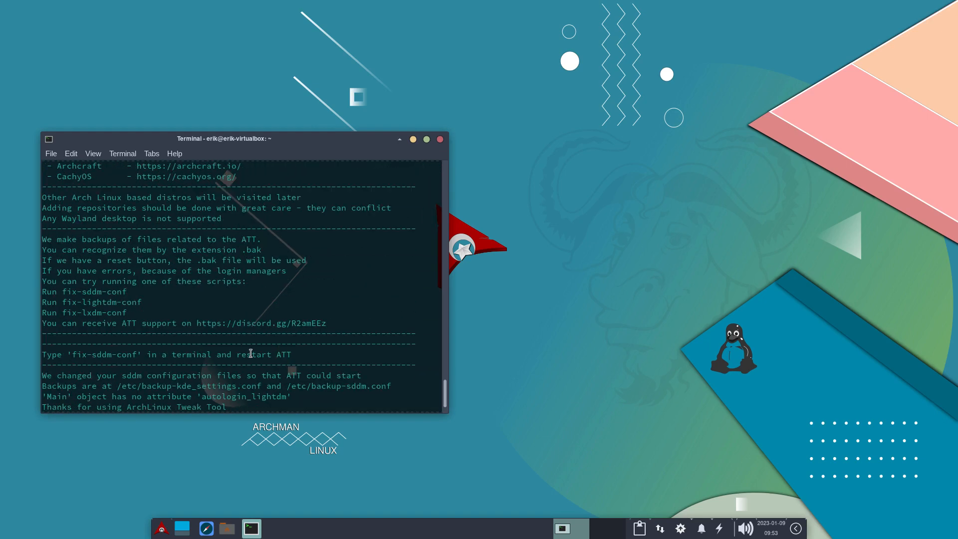
scroll(251, 353, "down", 1)
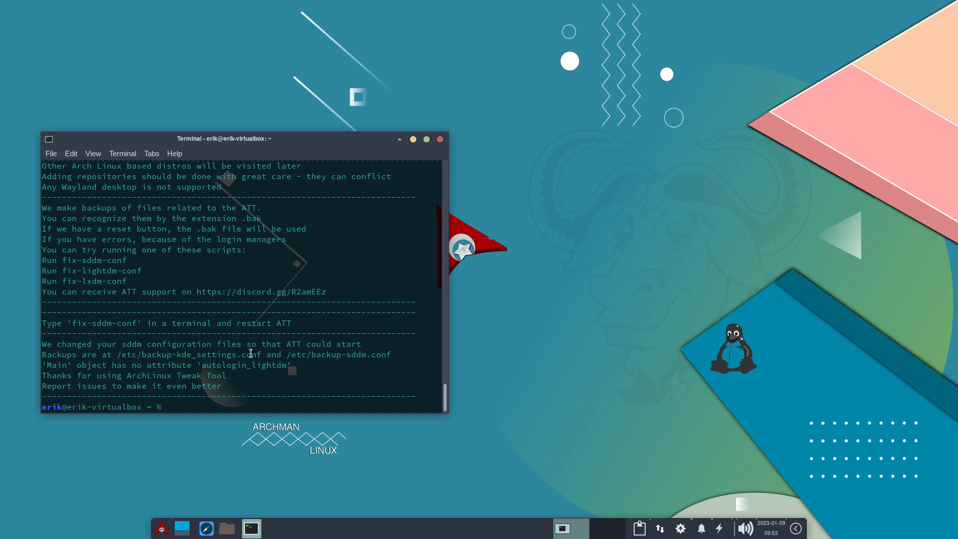
Check for system updates again with the update command.
type("update")
key("Return")
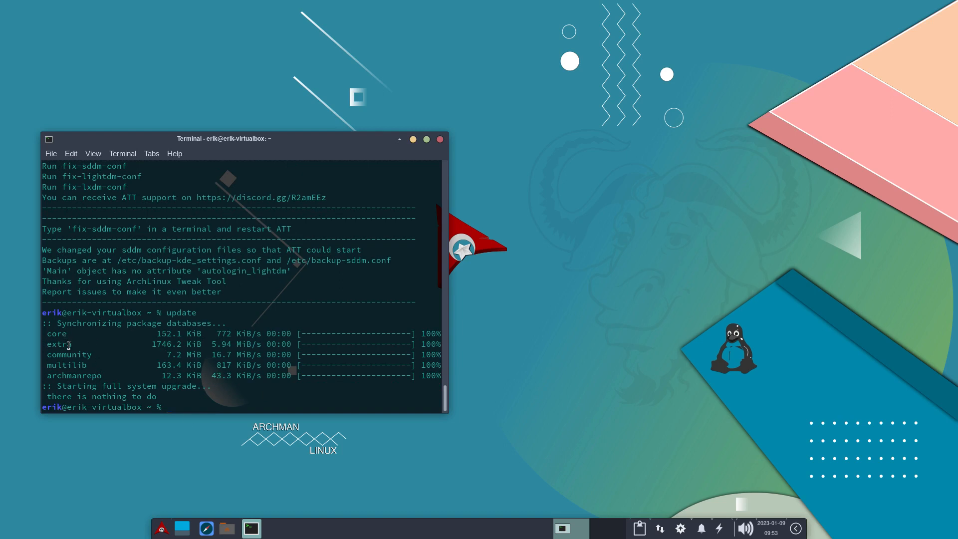
Examine the package repositories listed in the update output, highlighting archmanrepo and the entries from core downward.
left_click_drag(102, 376, 31, 374)
left_click_drag(107, 375, 38, 375)
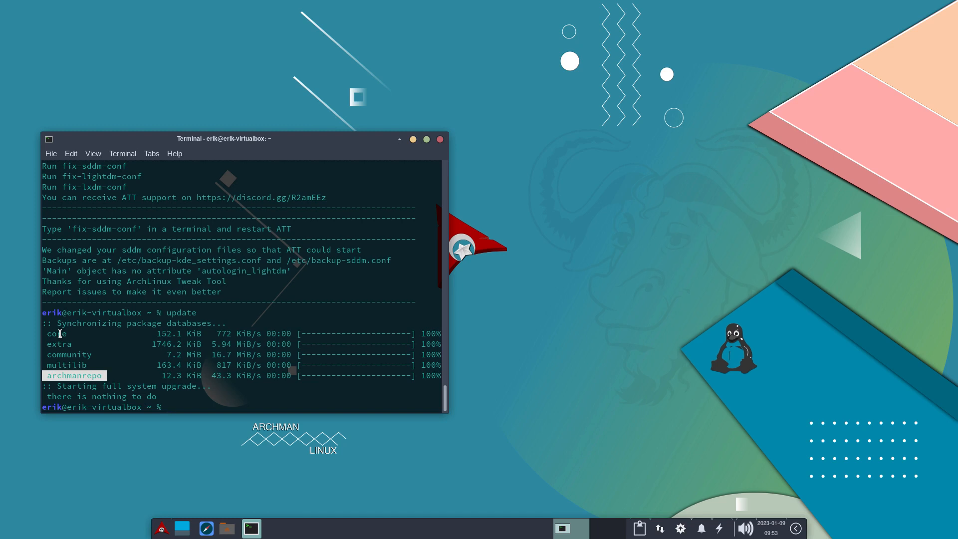
left_click(95, 372)
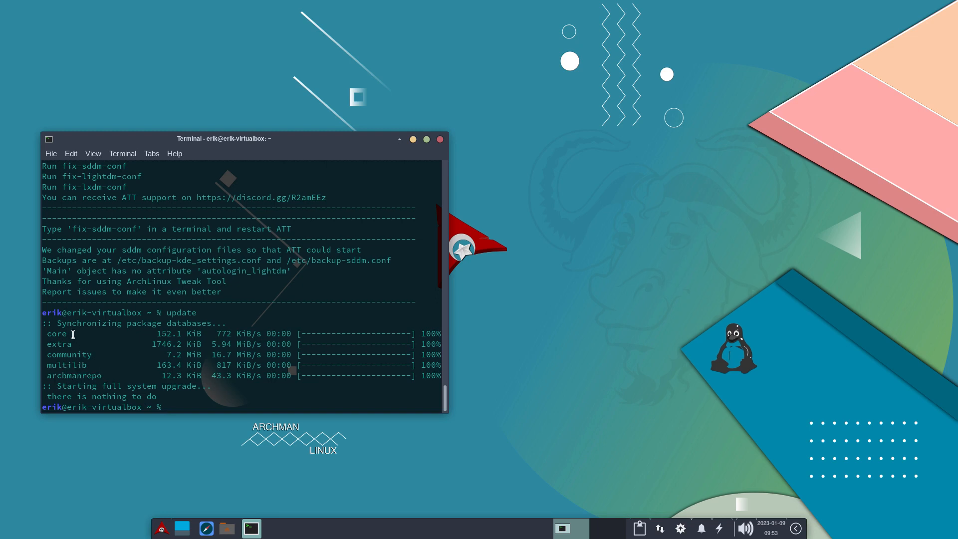
left_click_drag(46, 333, 43, 333)
left_click_drag(111, 376, 47, 376)
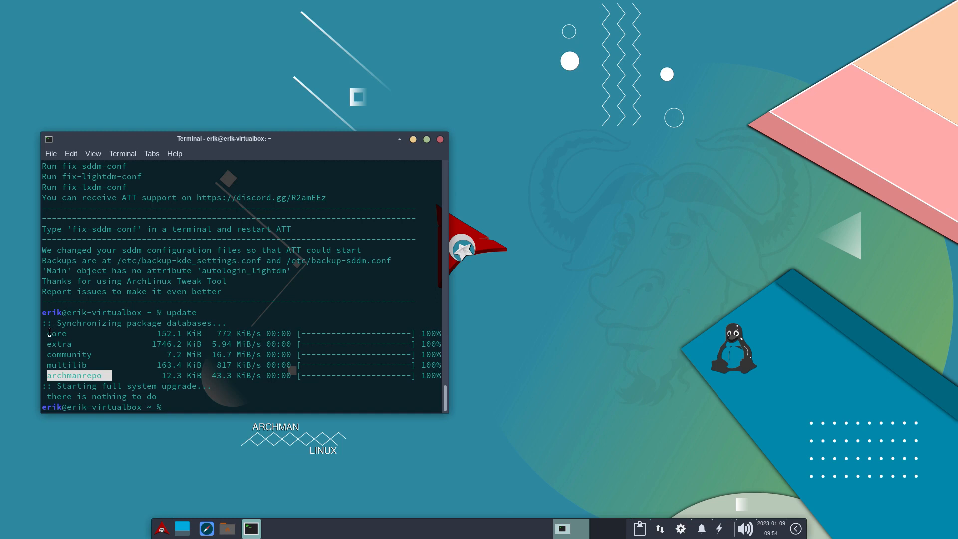
left_click_drag(48, 333, 93, 375)
left_click(65, 355)
left_click(104, 375)
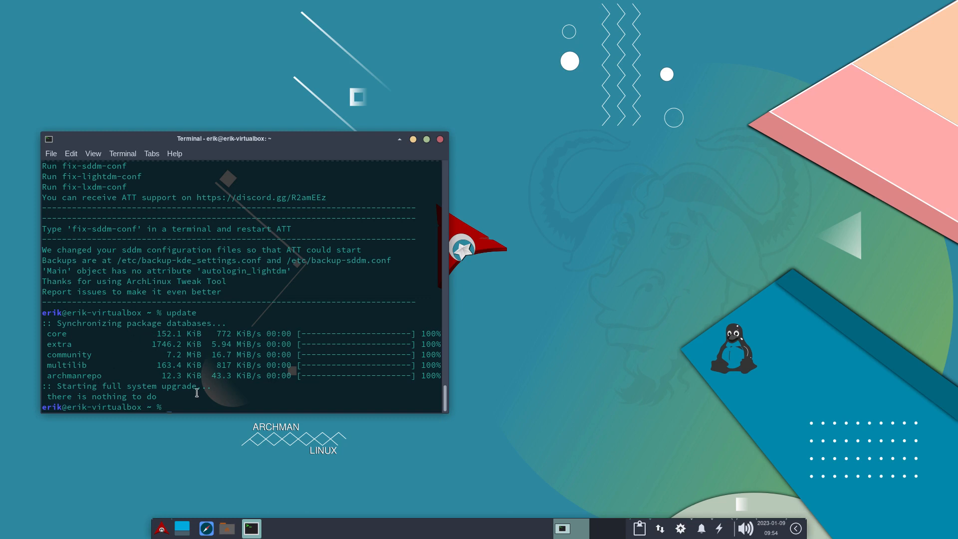
Open arcolinux.info in the Firefox web browser, then bring the terminal with the update output forward.
left_click(205, 532)
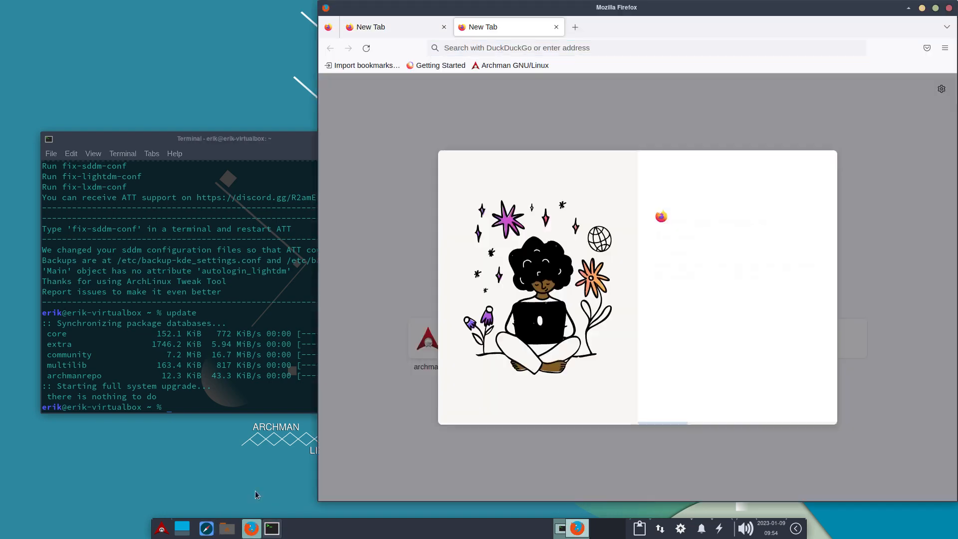
type("ar")
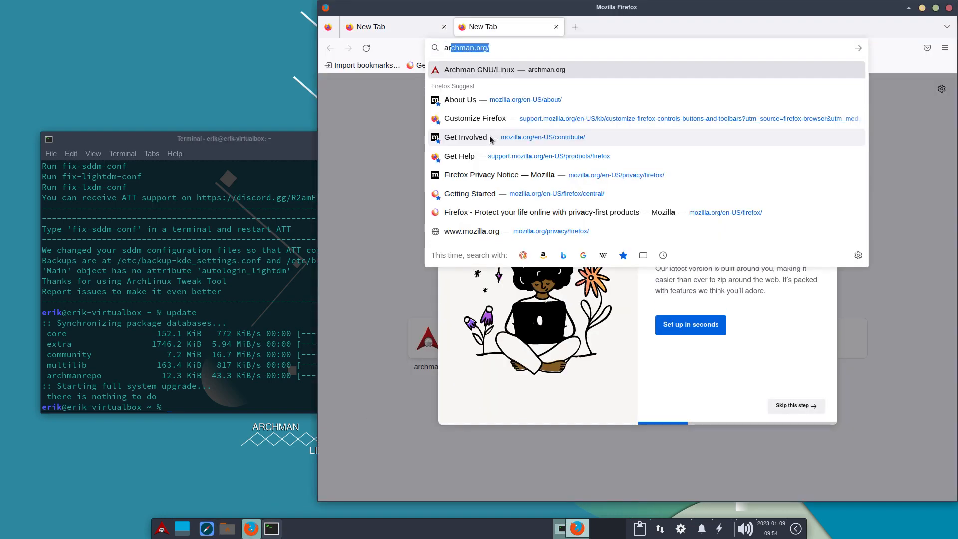
type("colinux.info")
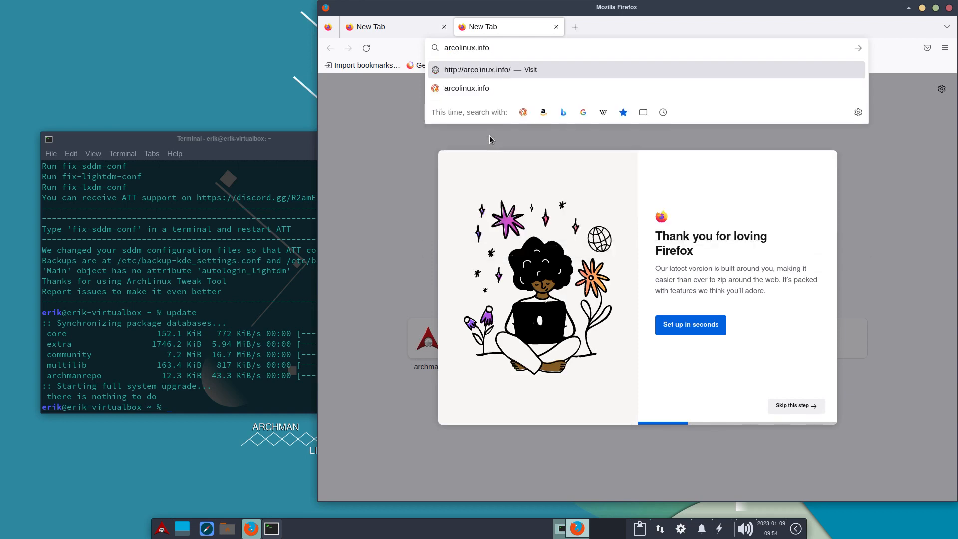
key("Return")
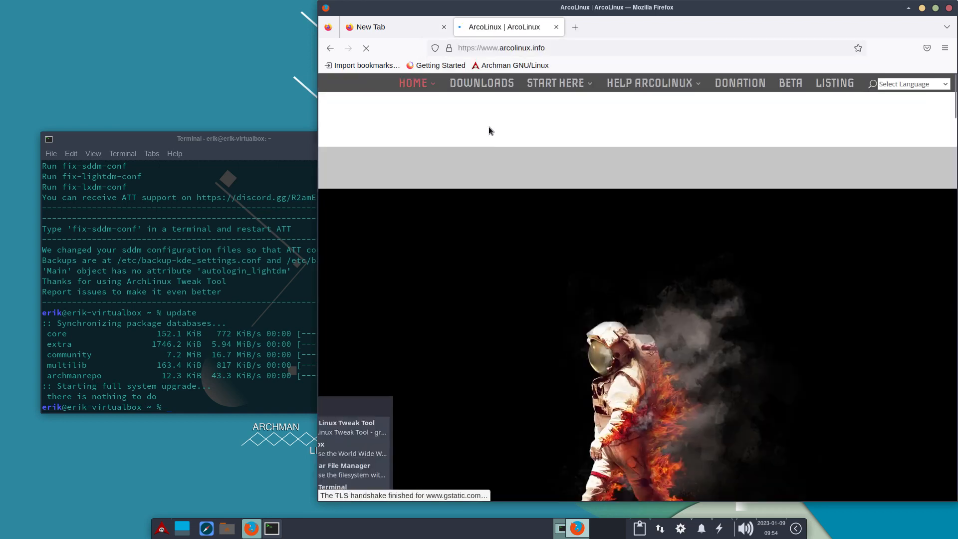
left_click(245, 136)
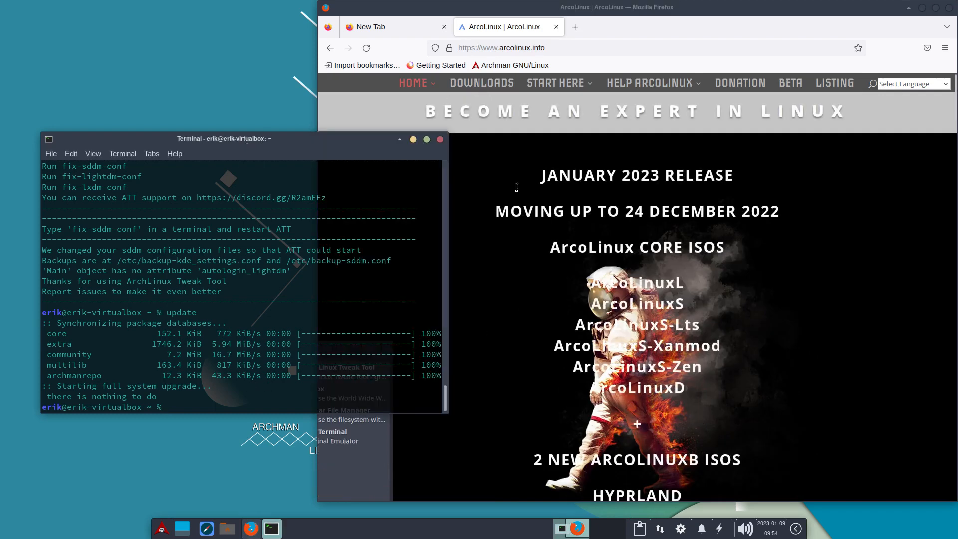
Look through the ISO download locations on the ArcoLinux Downloads page, then return to the home page.
left_click(489, 85)
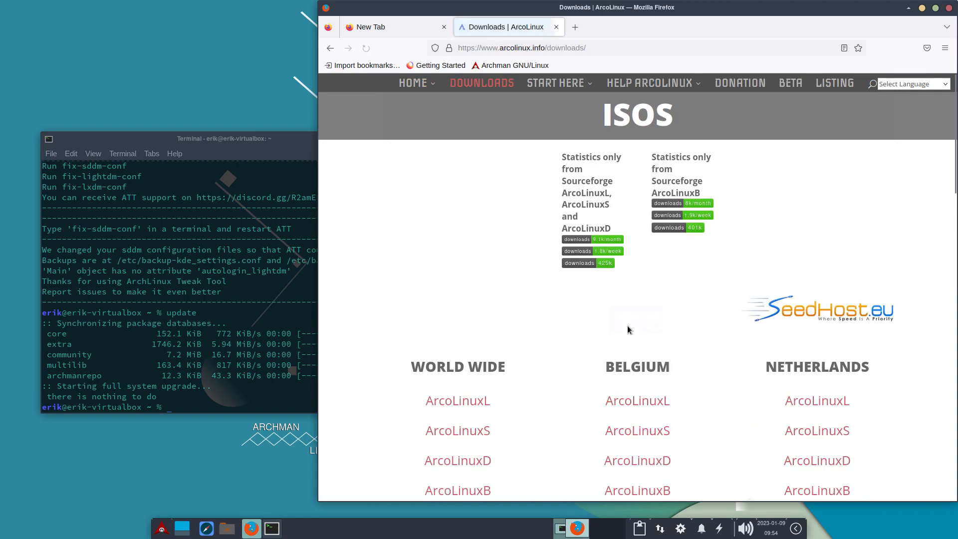
scroll(627, 325, "down", 5)
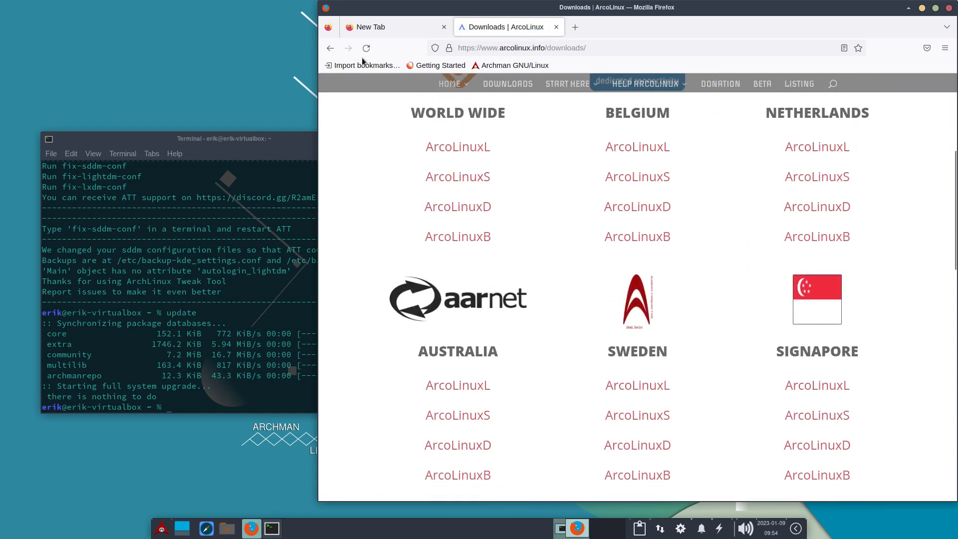
left_click(330, 48)
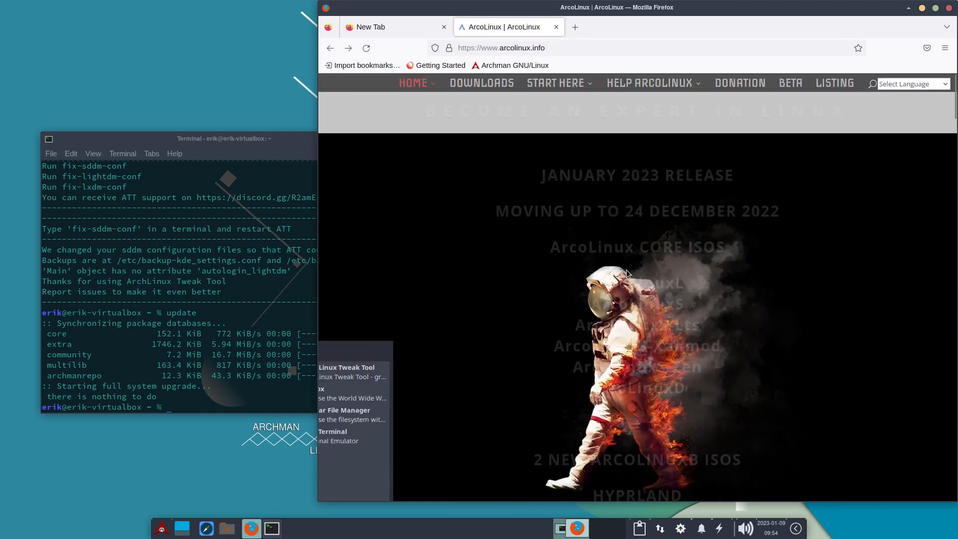
Find the ArcoLinux Spices Application section on the home page and open its page.
scroll(627, 274, "down", 15)
scroll(627, 273, "down", 12)
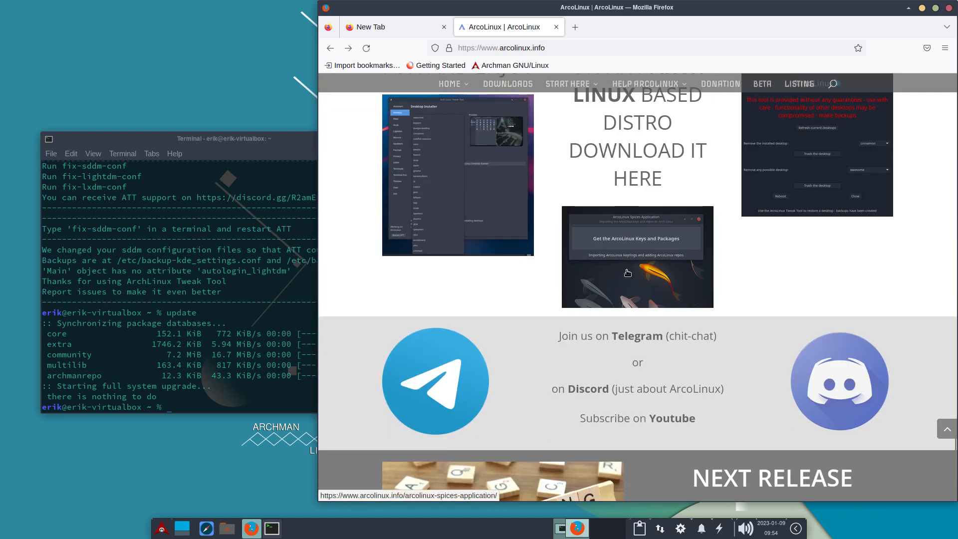
scroll(627, 200, "up", 7)
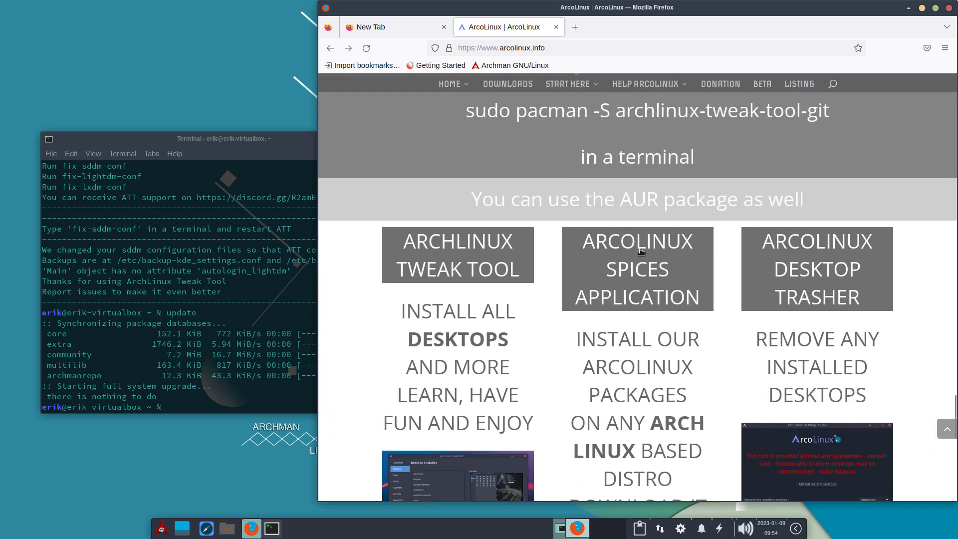
scroll(641, 306, "up", 1)
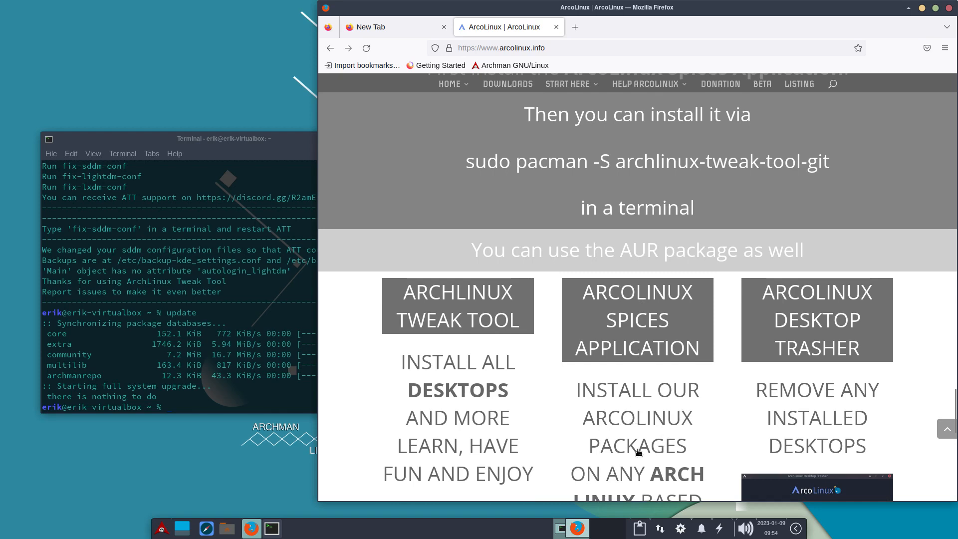
scroll(641, 452, "down", 2)
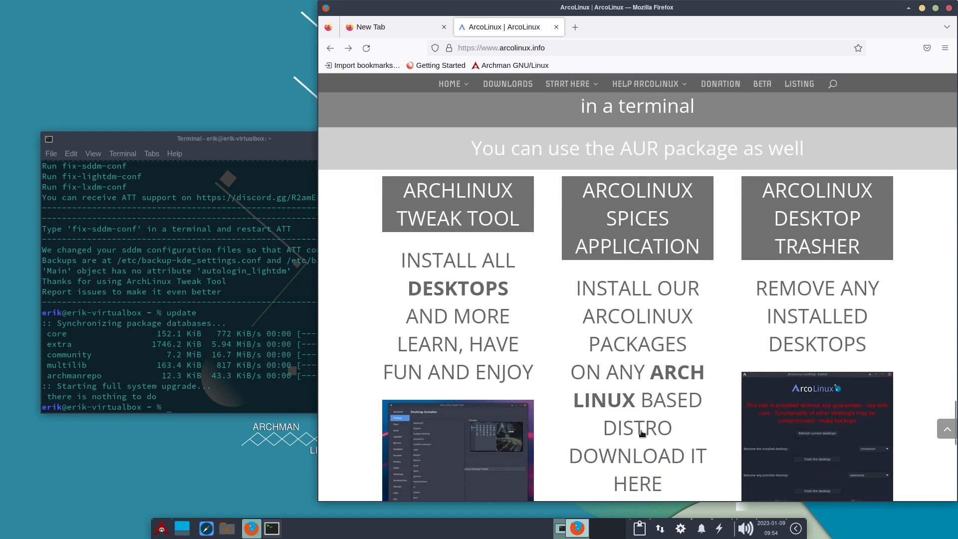
scroll(643, 447, "down", 3)
left_click(640, 332)
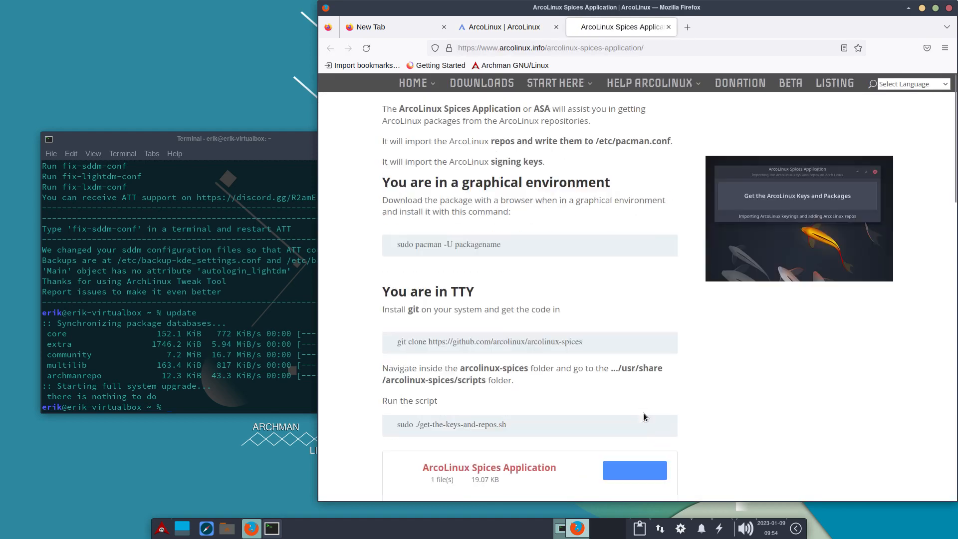
Download the ArcoLinux Spices Application package and show the downloaded file in its folder.
scroll(645, 349, "down", 1)
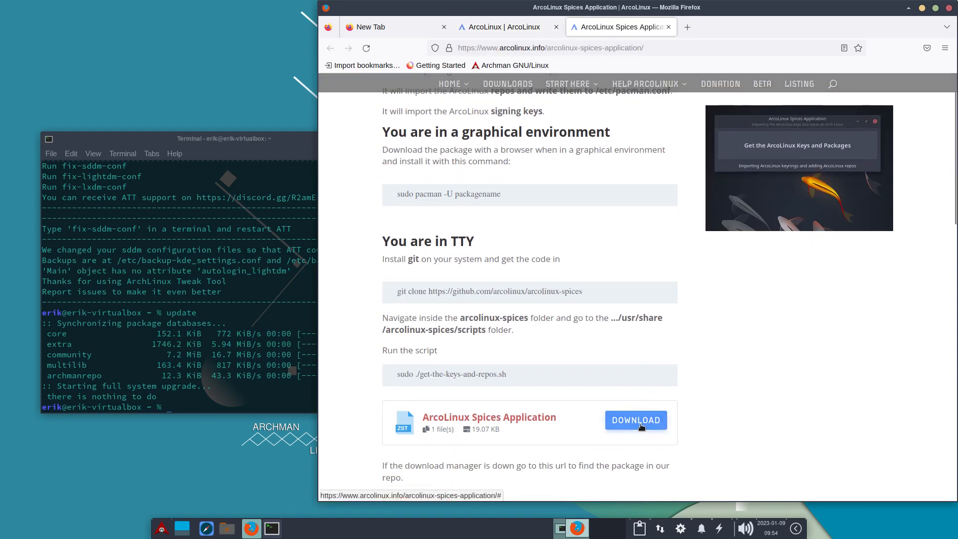
left_click(642, 424)
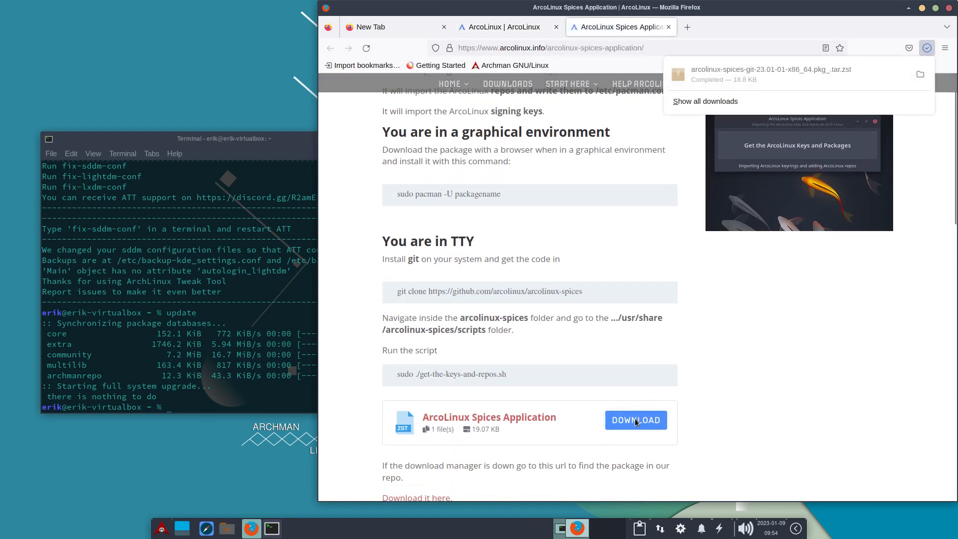
left_click(918, 75)
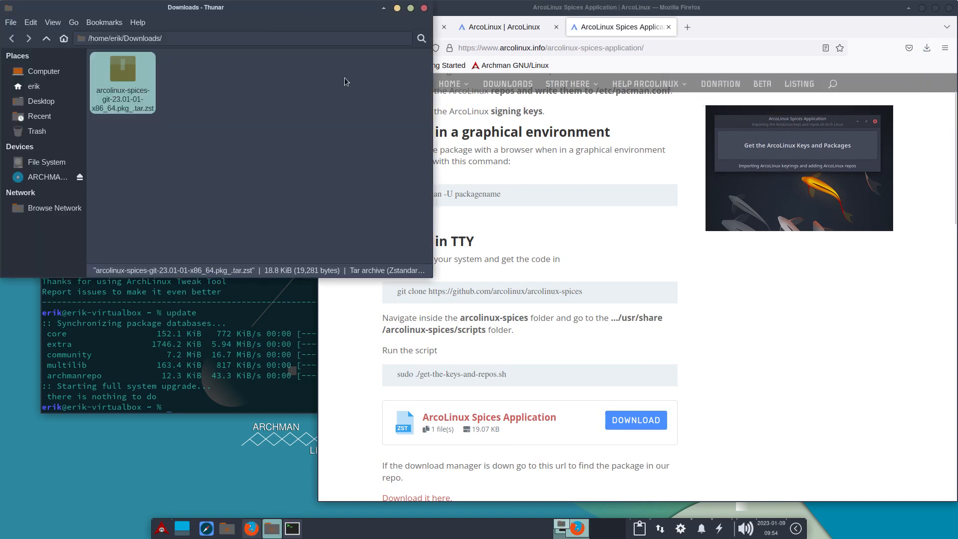
Review the graphical-environment install instructions on the Spices page, then open a terminal in the Downloads folder.
left_click(800, 206)
scroll(800, 205, "up", 1)
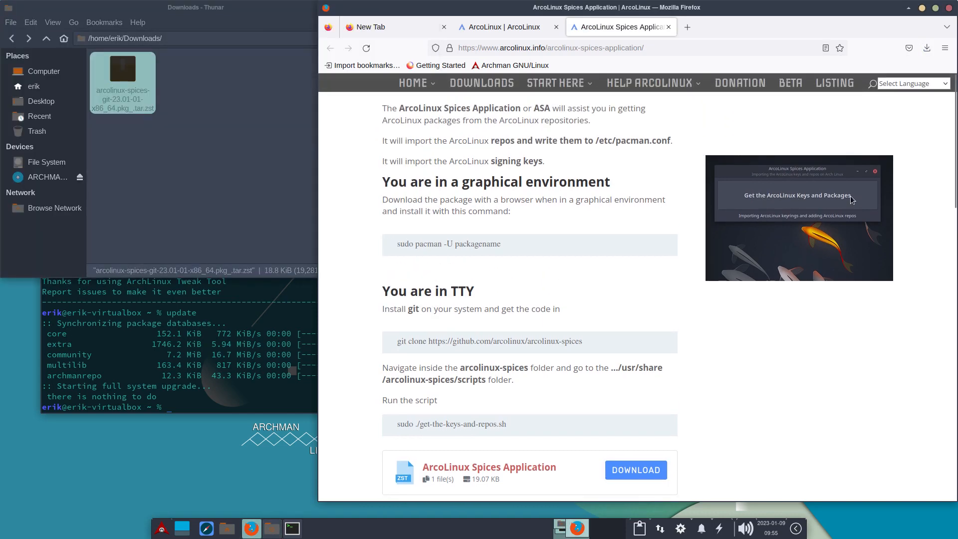
left_click(190, 97)
right_click(190, 97)
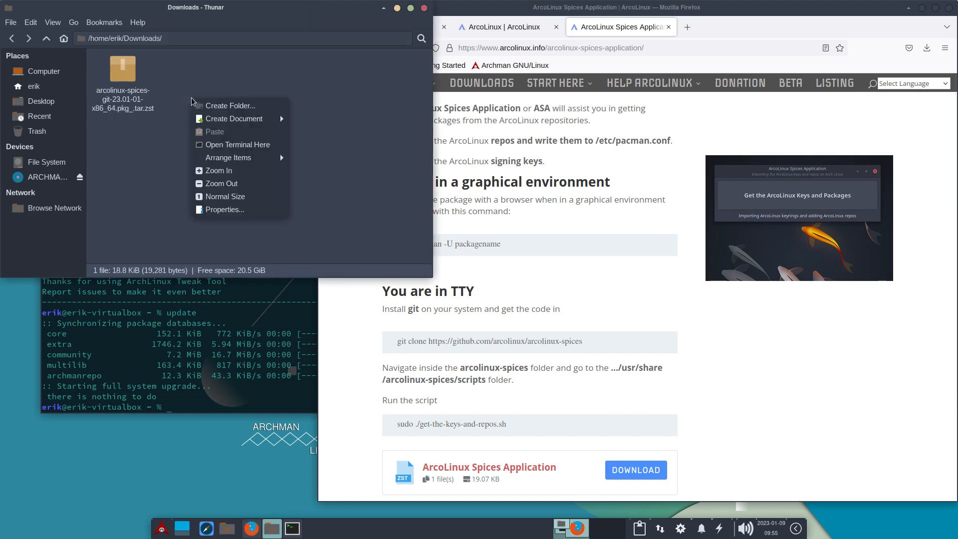
left_click(250, 146)
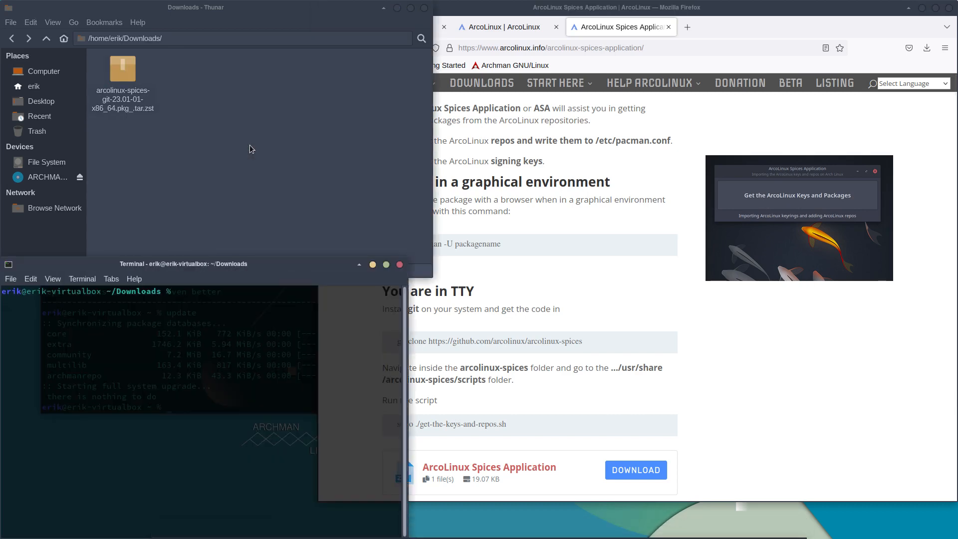
Install the downloaded package with sudo pacman -U arcolinux-spices-git-23.01-01-x86_64.pkg_.tar.zst and accept the installation.
type("sudo pacman -U arco")
key("Tab")
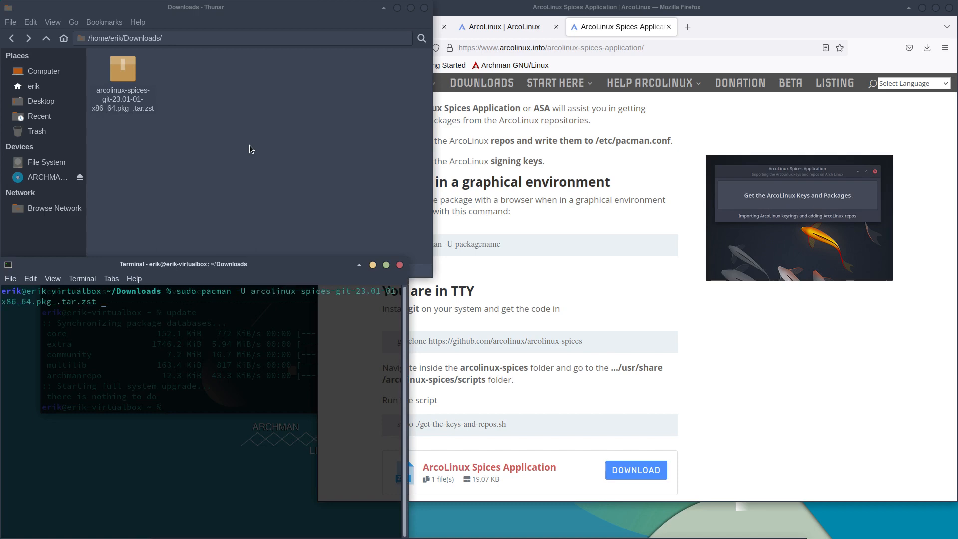
key("Return")
key("Return")
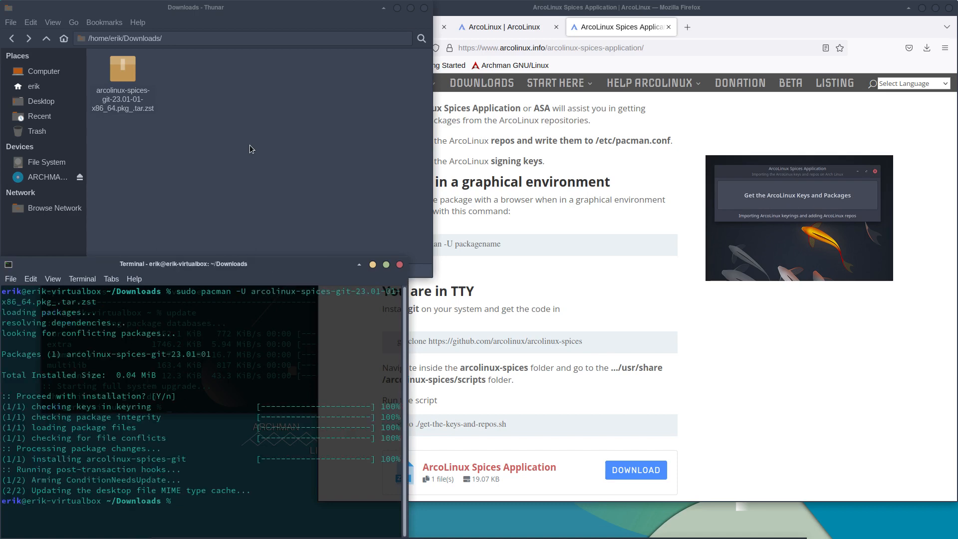
Search the application menu for "pic" to locate Arcolinux Spices, then dismiss the menu.
key("super")
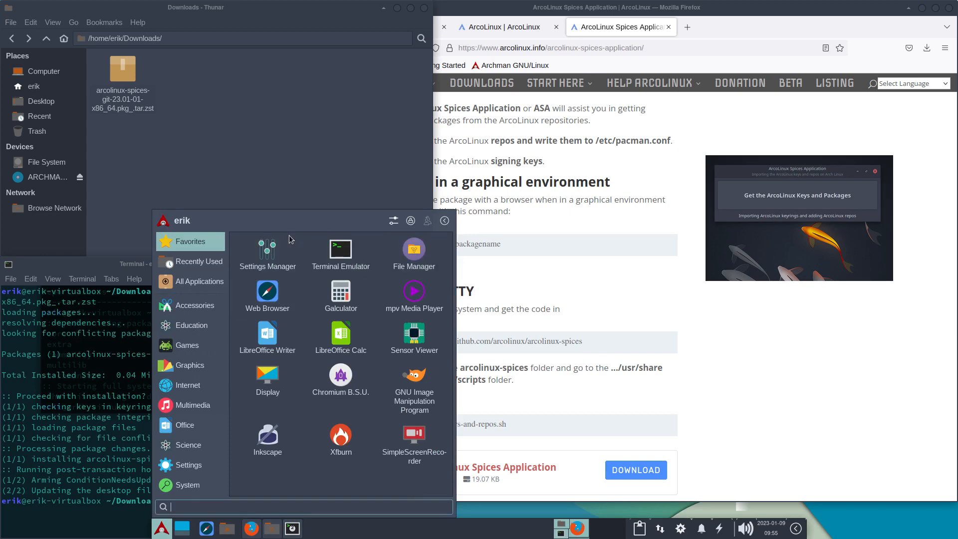
type("pic")
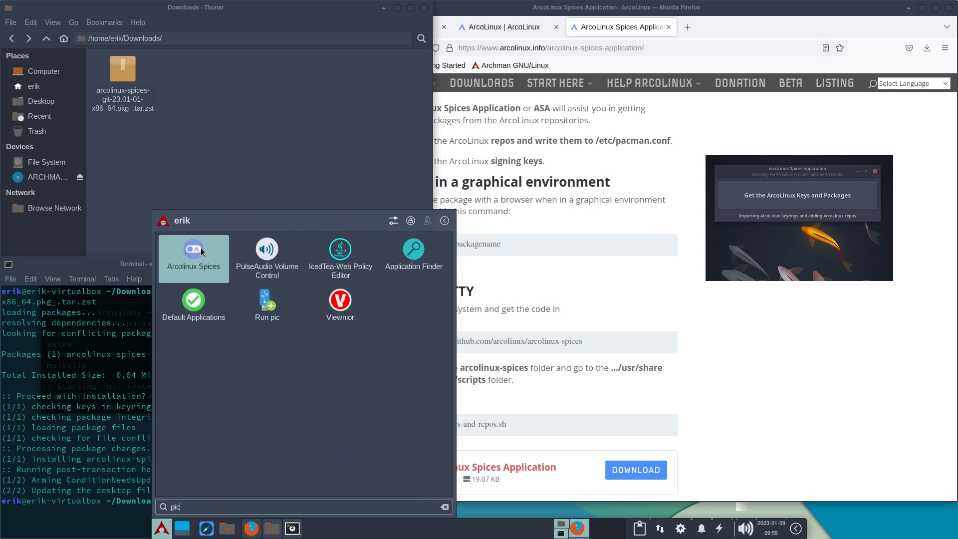
left_click(232, 66)
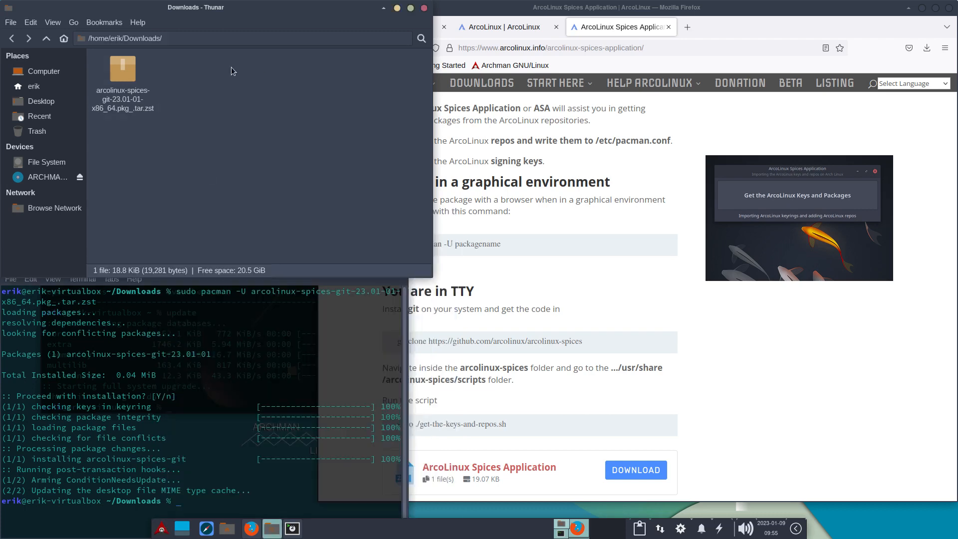
Delete the arcolinux-spices package file from Downloads, then close the file manager and the Downloads terminal.
left_click(130, 68)
key("Delete")
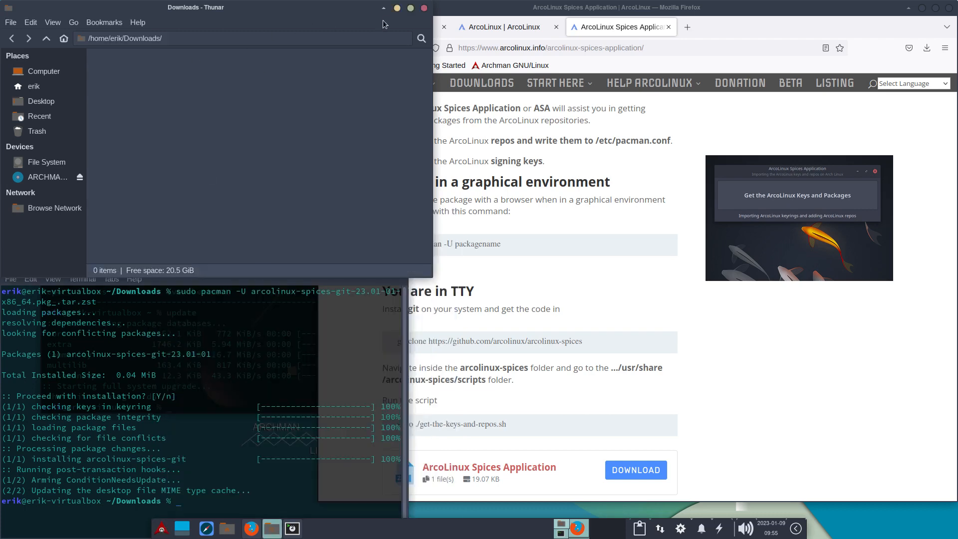
left_click(424, 8)
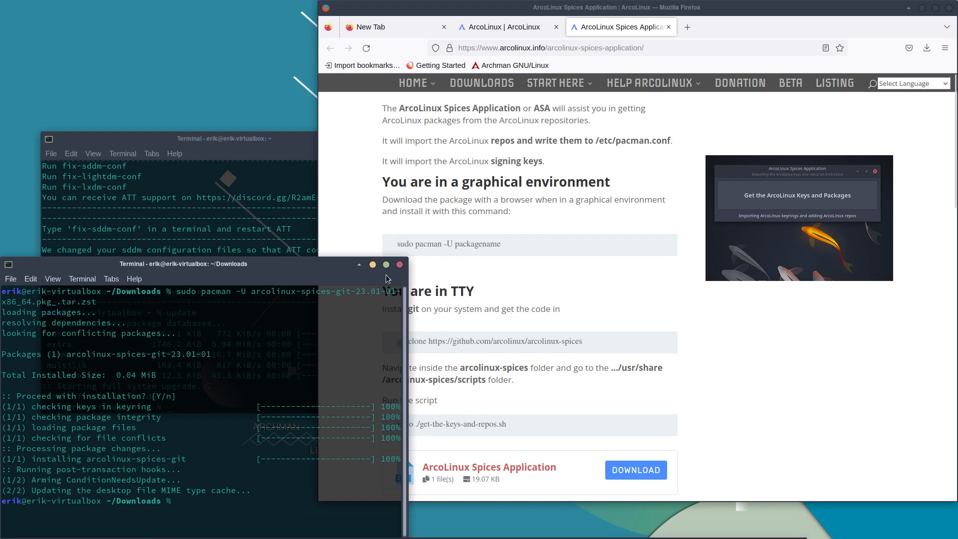
left_click(399, 265)
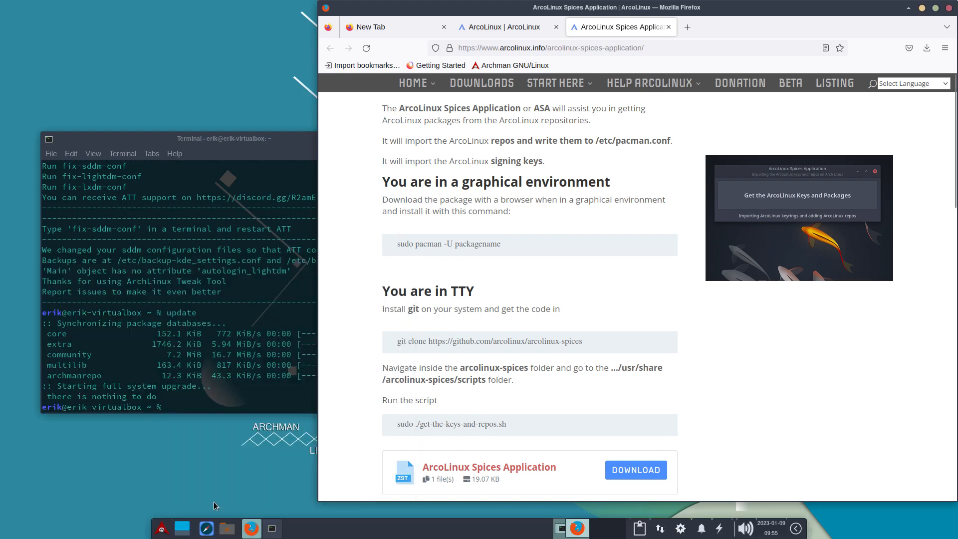
Launch Arcolinux Spices from the application menu by searching "spic", reposition its window, and close Firefox.
left_click(162, 529)
type("asa")
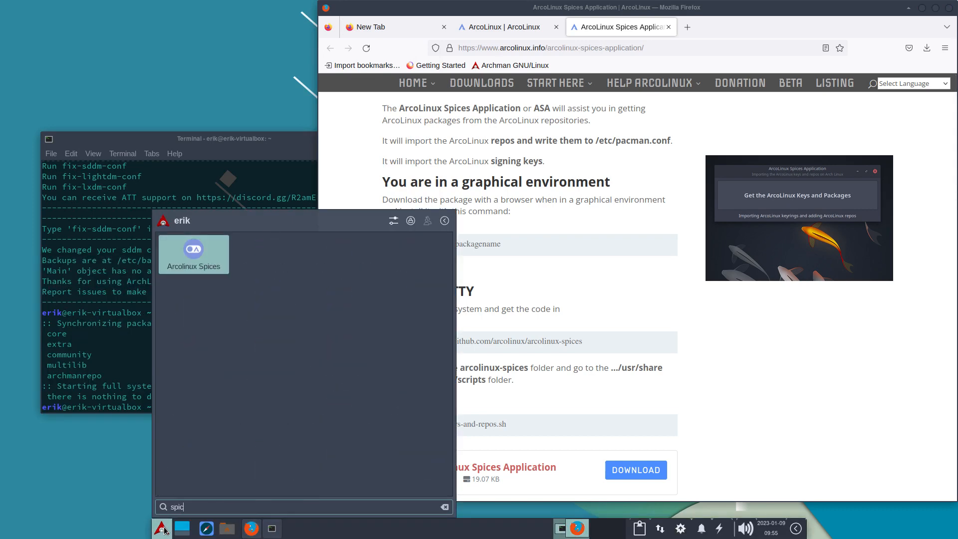
key("Return")
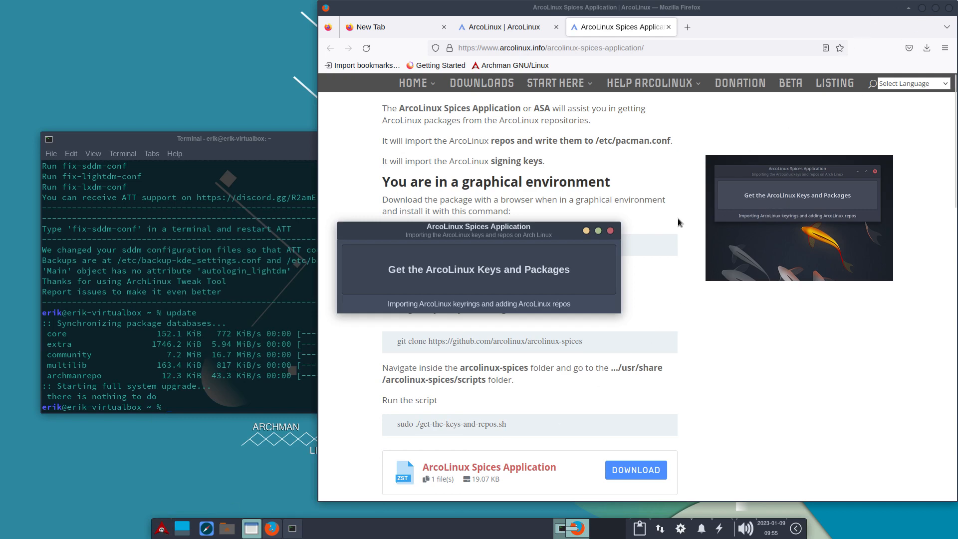
left_click_drag(535, 229, 589, 251)
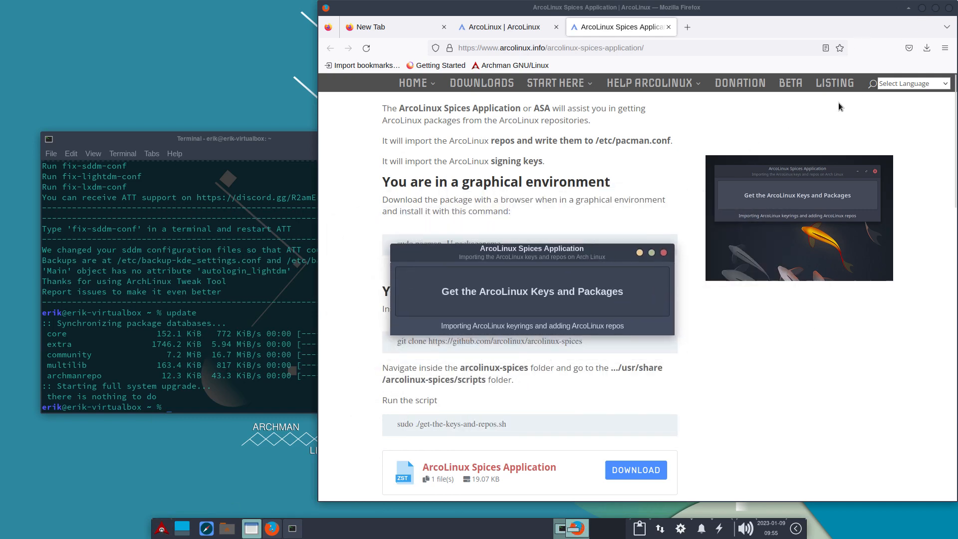
left_click(950, 7)
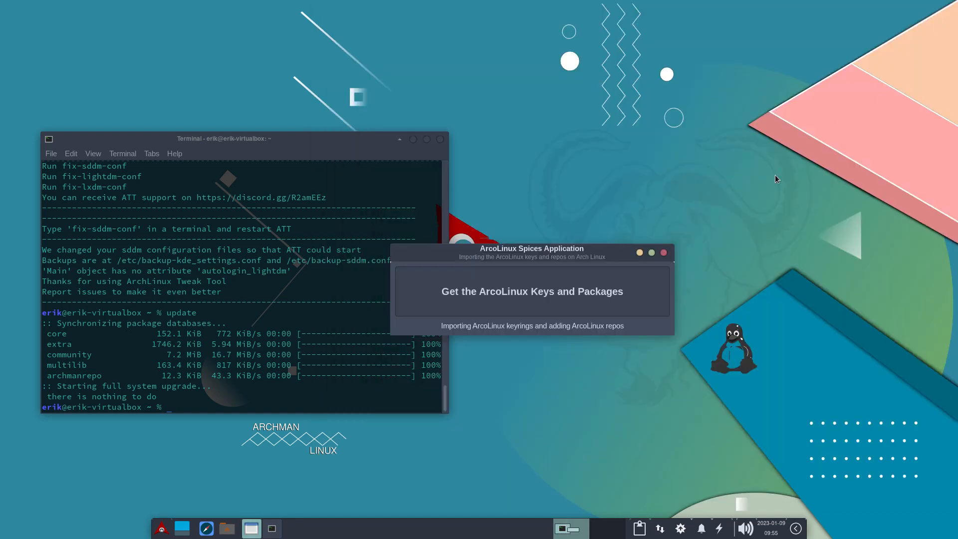
Move the Spices window clear of the terminal, run att, and enter the account password to open Arch Linux Tweak Tool.
left_click_drag(552, 246, 821, 28)
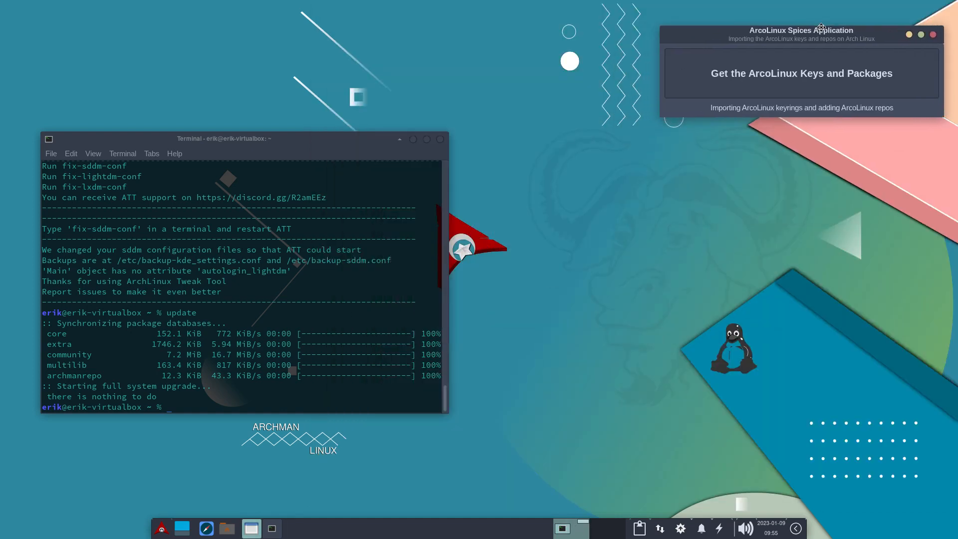
left_click(262, 331)
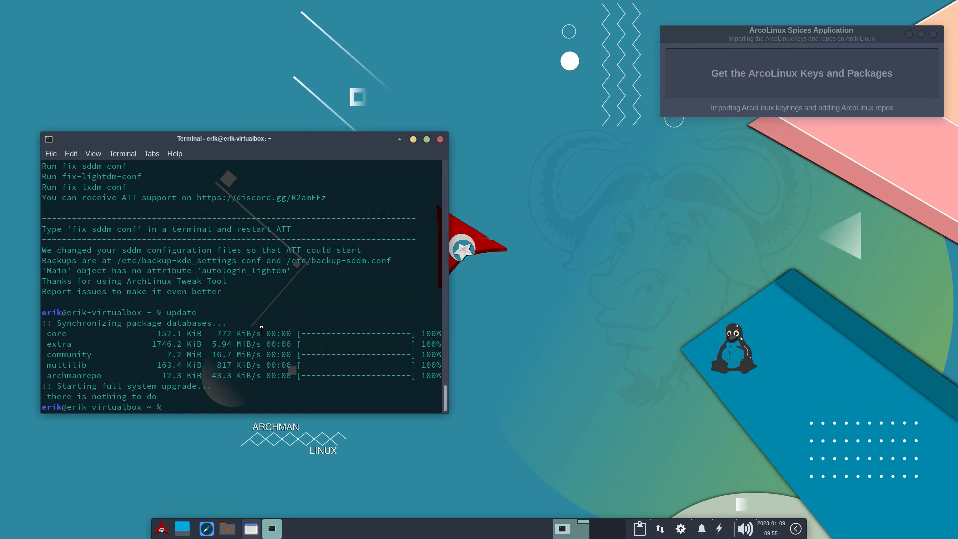
key("Return")
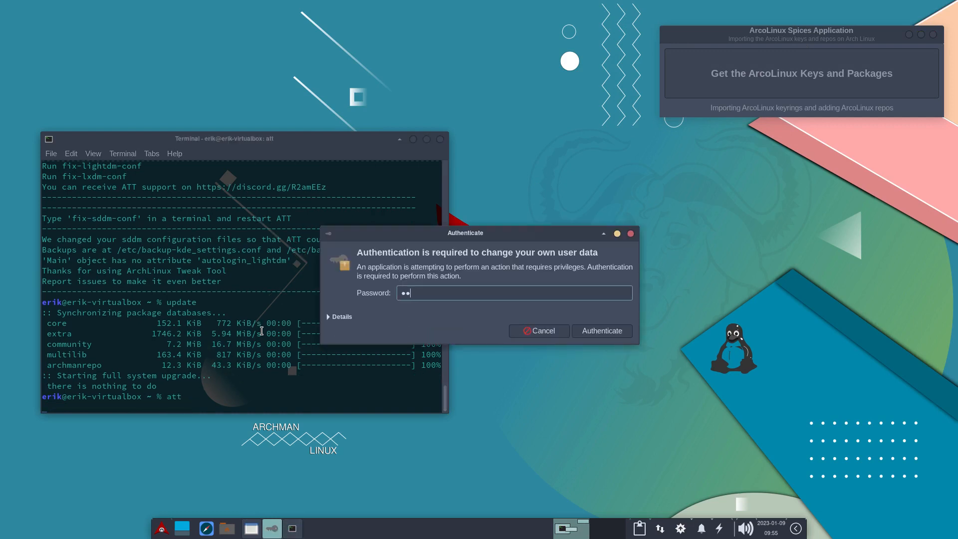
key("Return")
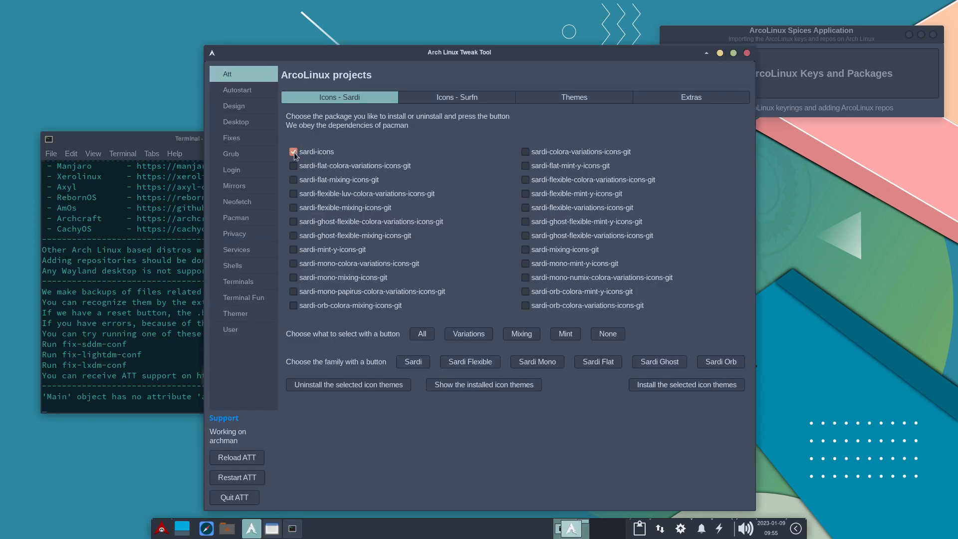
Try to install the selected sardi-icons package, inspect the Pacman repository settings, and close Arch Linux Tweak Tool.
left_click(693, 388)
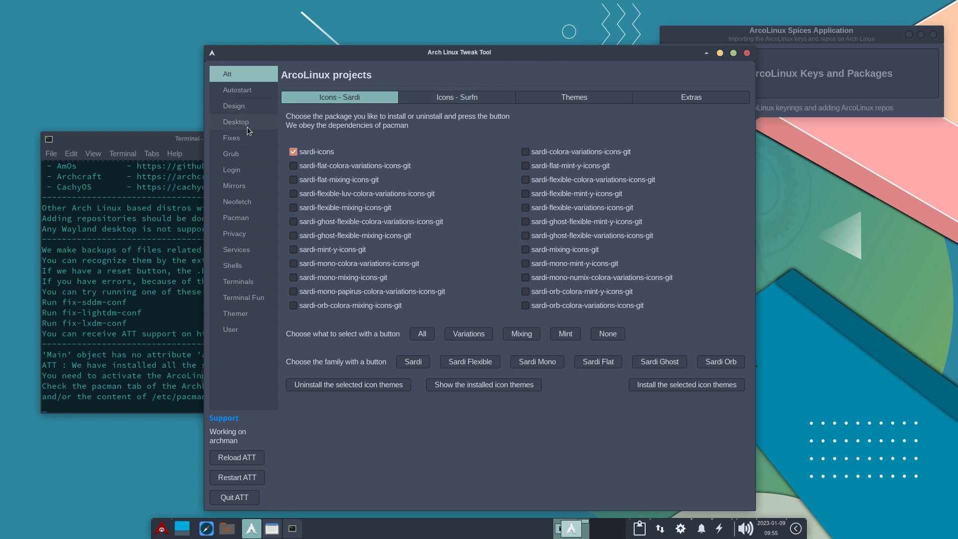
left_click(245, 218)
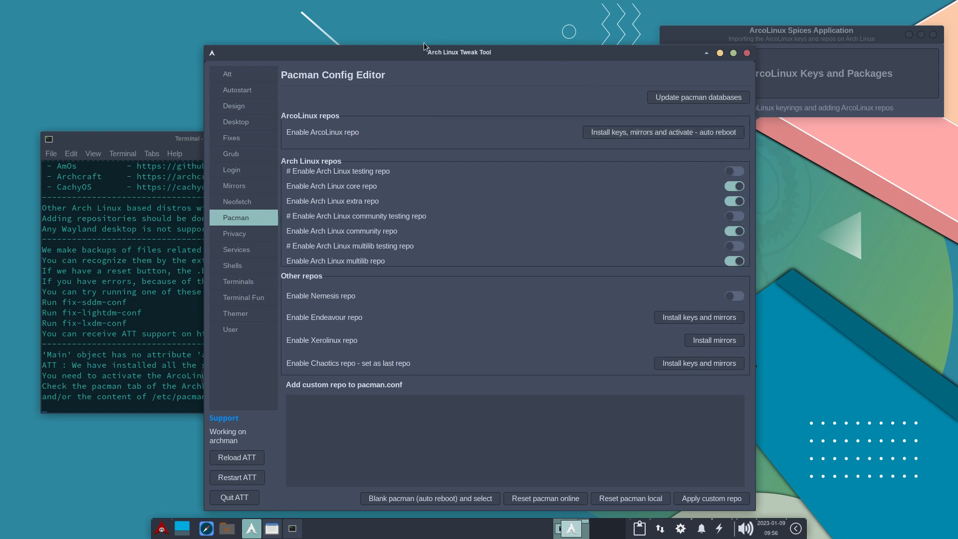
left_click_drag(439, 52, 286, 27)
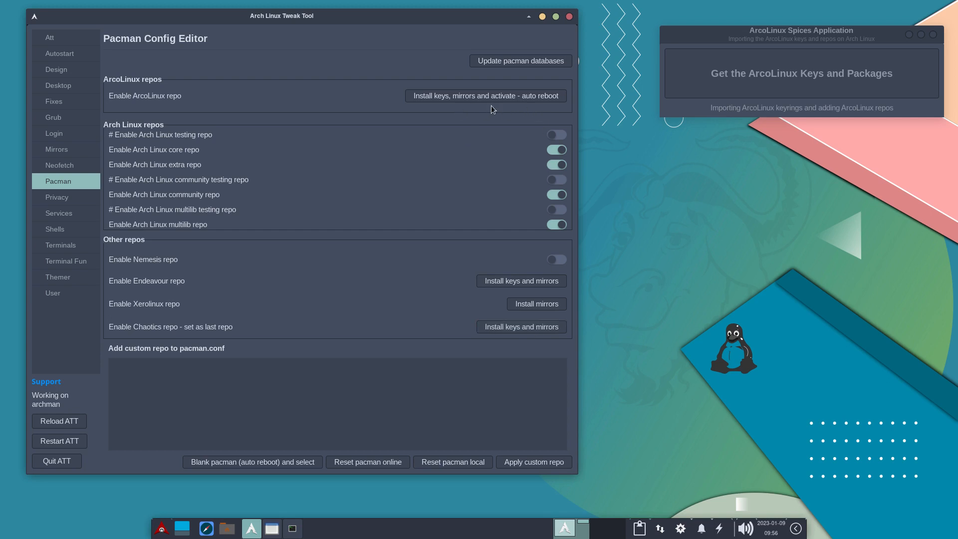
left_click(569, 17)
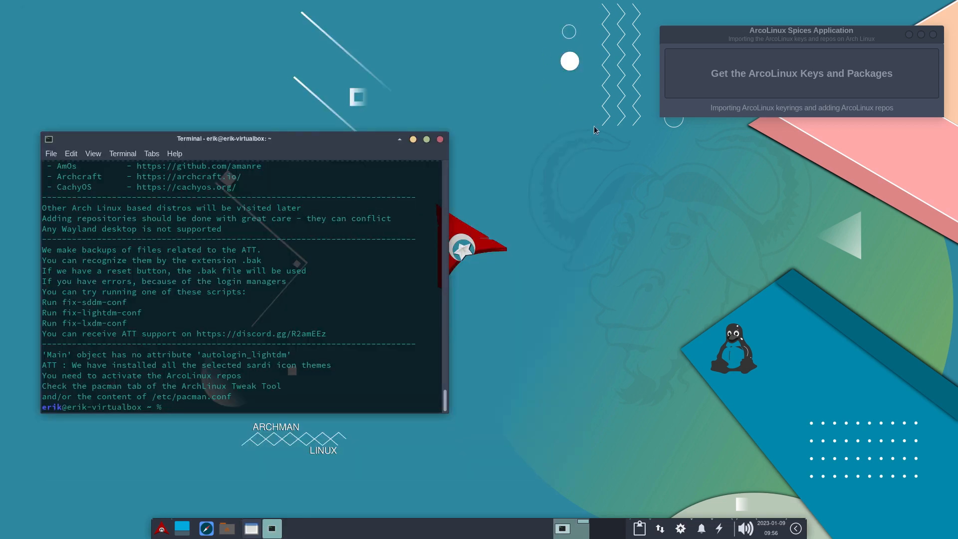
Get the ArcoLinux keys and packages with the Spices application, authenticating with the account password, and close the application.
left_click_drag(805, 34, 788, 145)
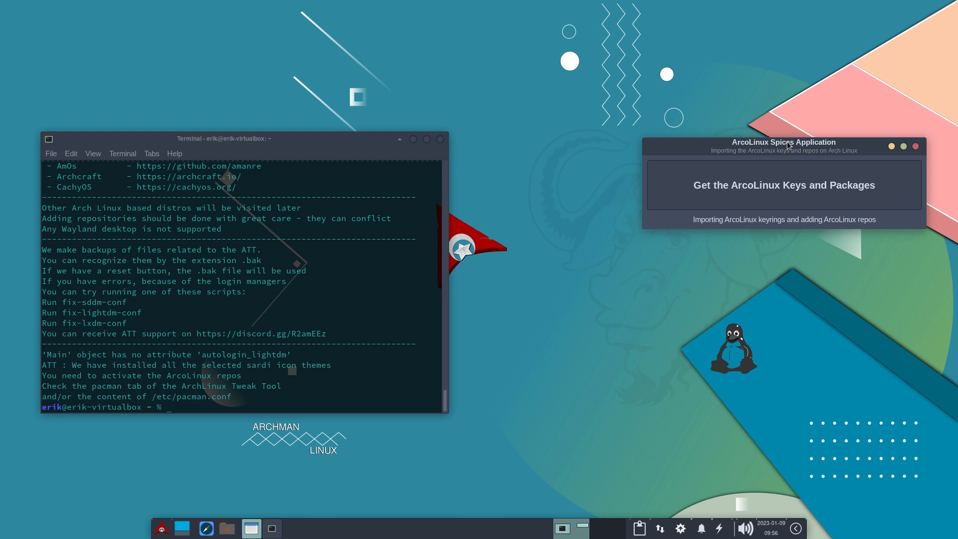
left_click(796, 182)
type("••")
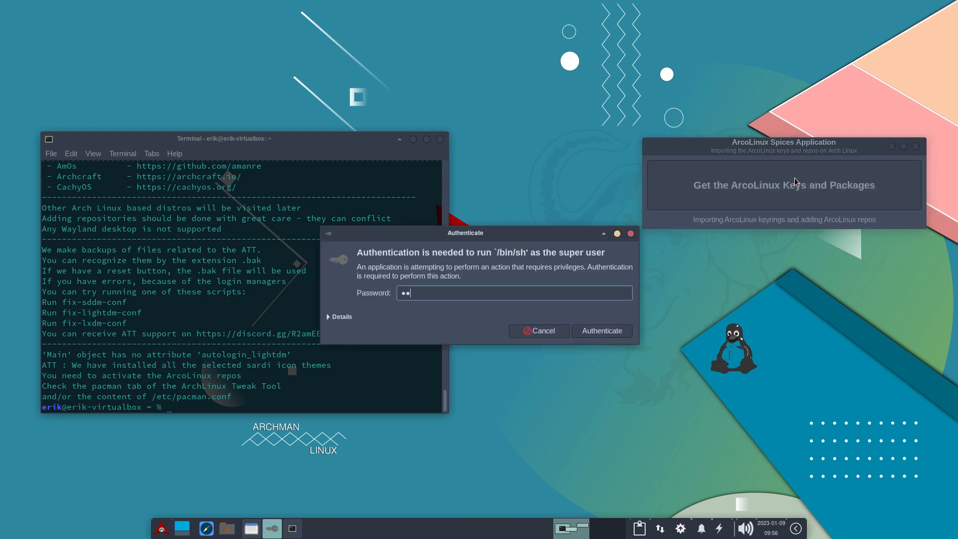
type("••••")
key("Return")
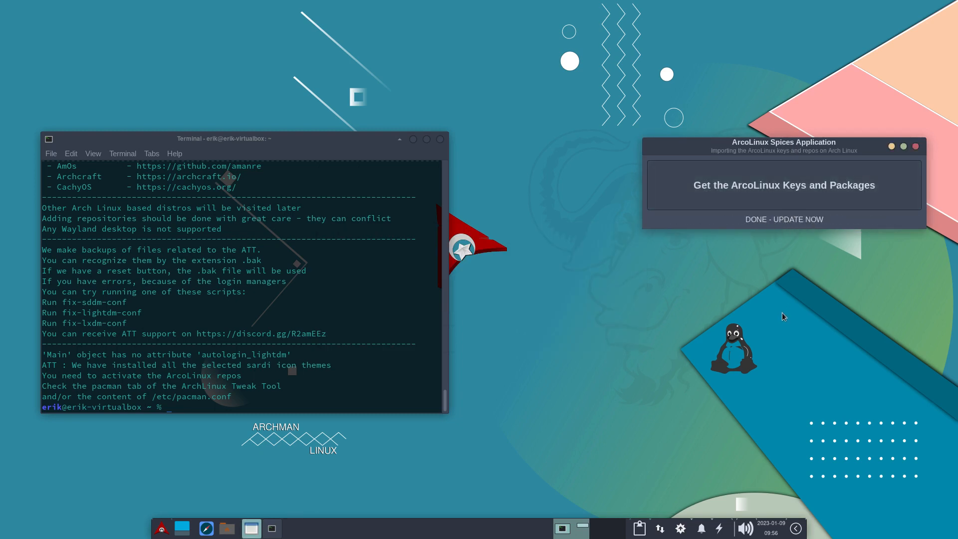
left_click(915, 147)
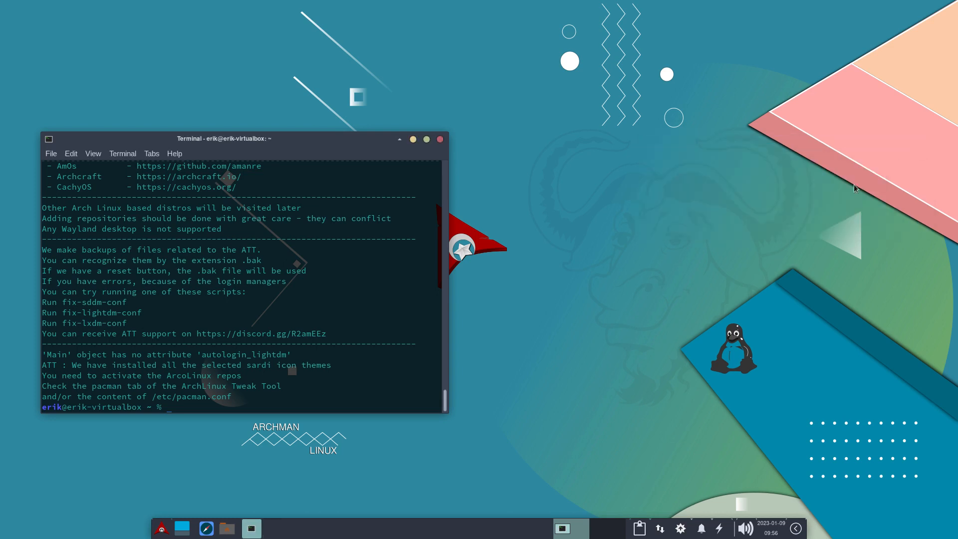
type("udpate")
key("Return")
type("n")
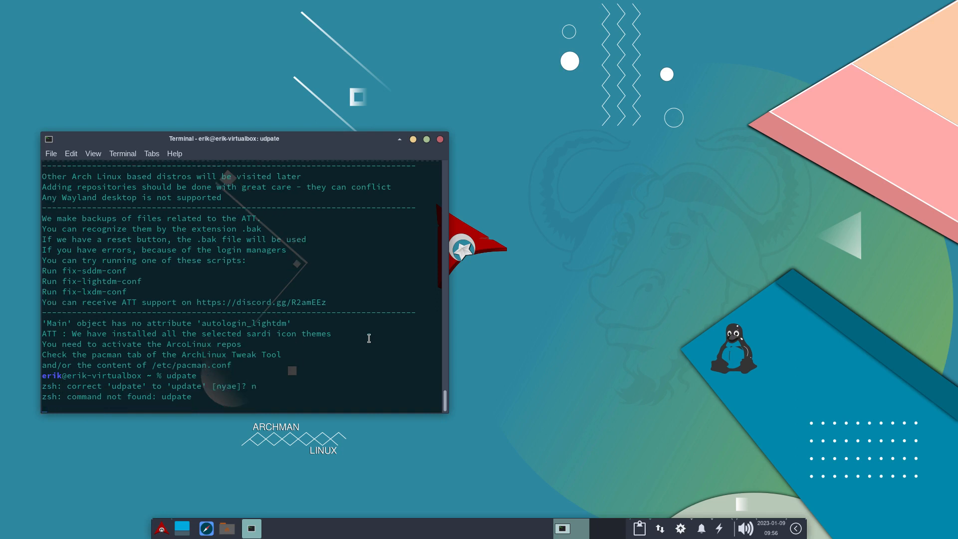
type("update")
Run update in the terminal, and enlarge the terminal window and its text to make the package list readable.
key("Return")
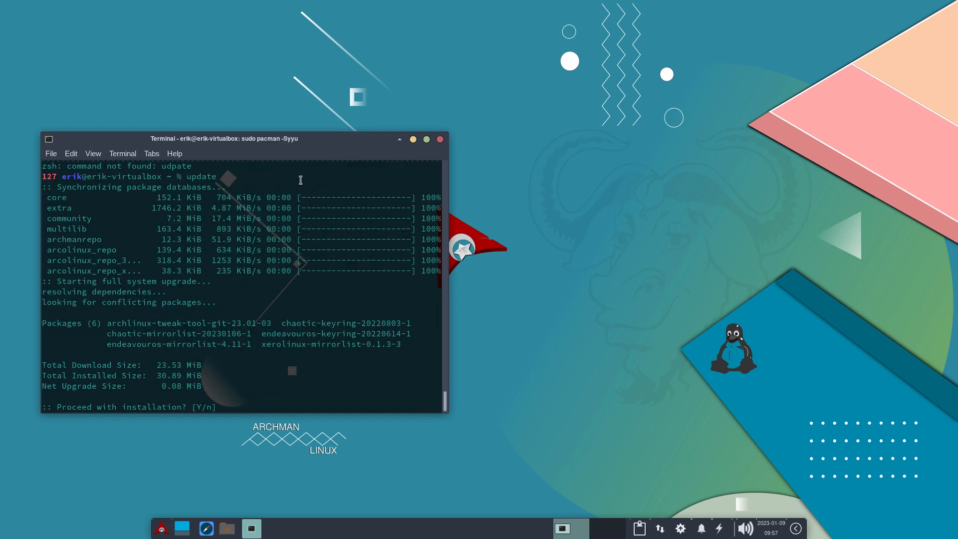
left_click_drag(323, 135, 528, 33)
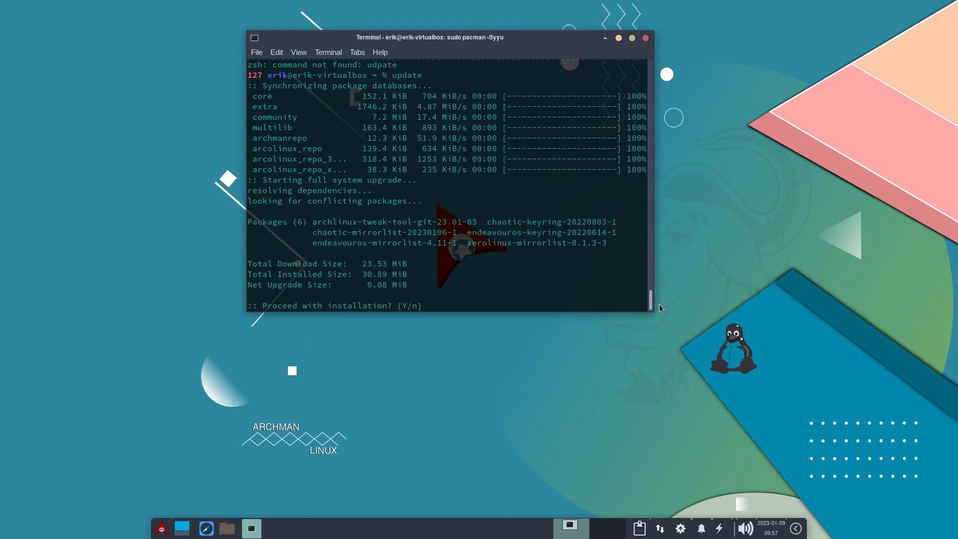
left_click_drag(655, 311, 786, 418)
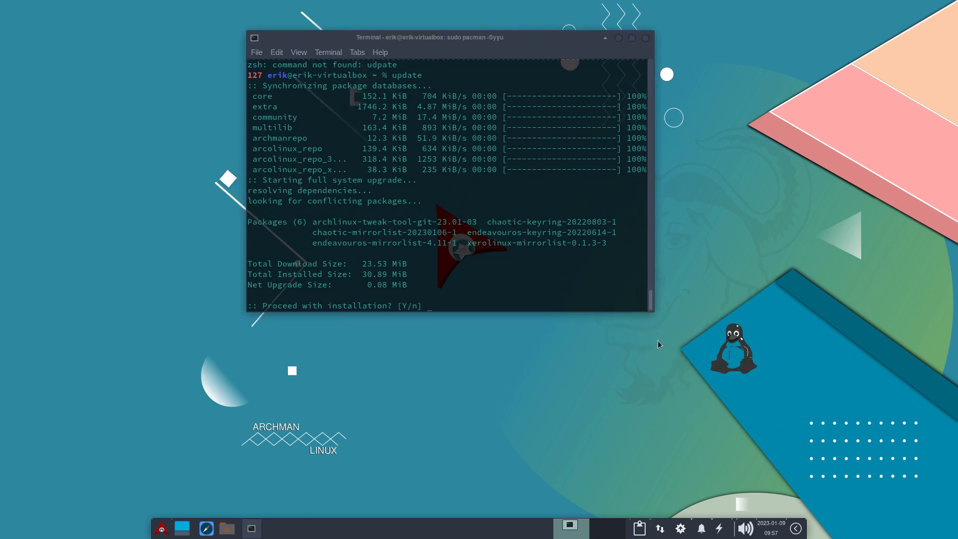
left_click_drag(653, 313, 763, 327)
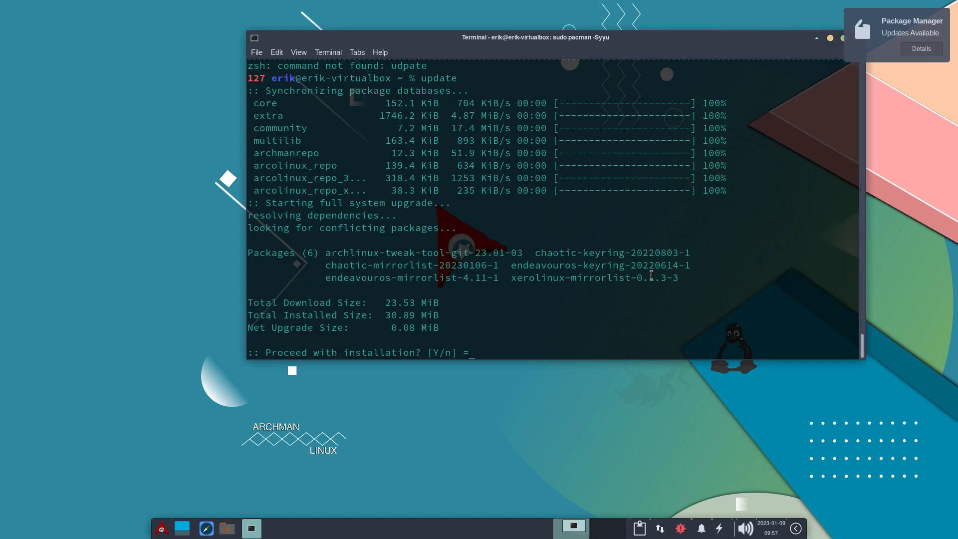
key("ctrl+plus")
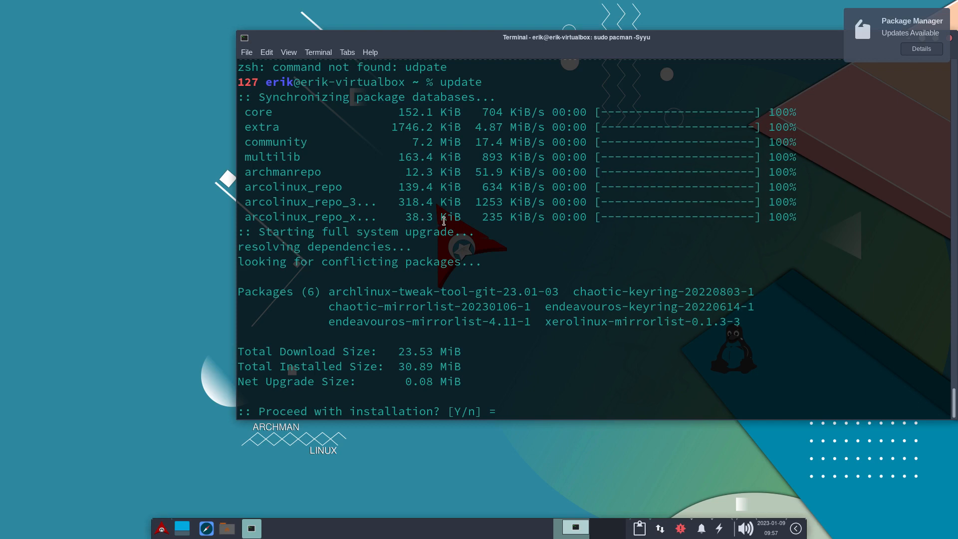
Examine the ArcoLinux repositories being synchronized and each package listed for the upgrade in the terminal output.
left_click_drag(794, 219, 240, 188)
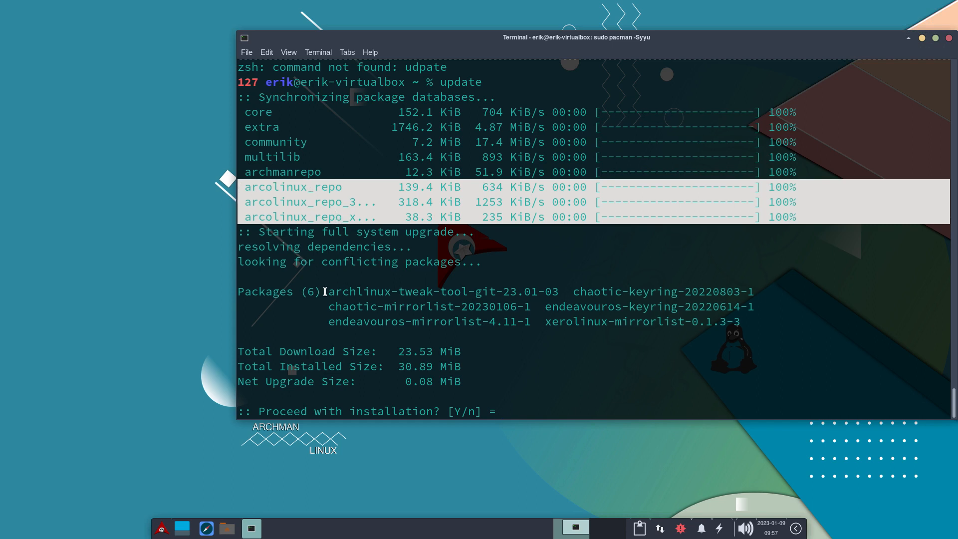
left_click_drag(326, 291, 558, 291)
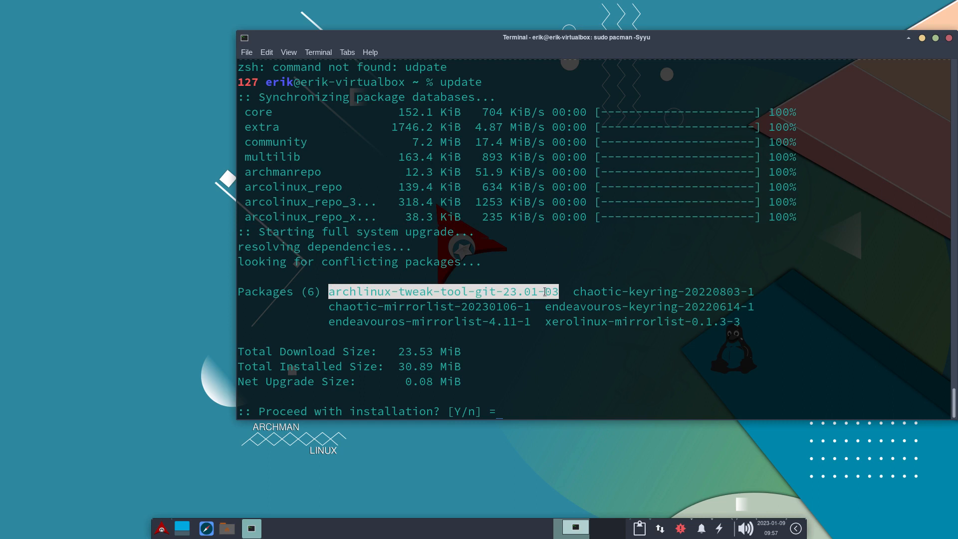
left_click(534, 291)
double_click(511, 290)
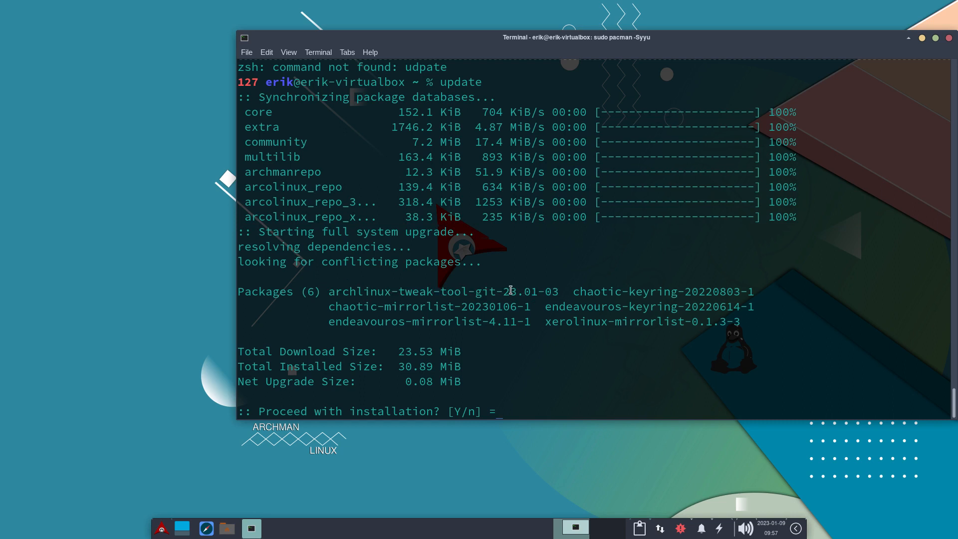
double_click(511, 290)
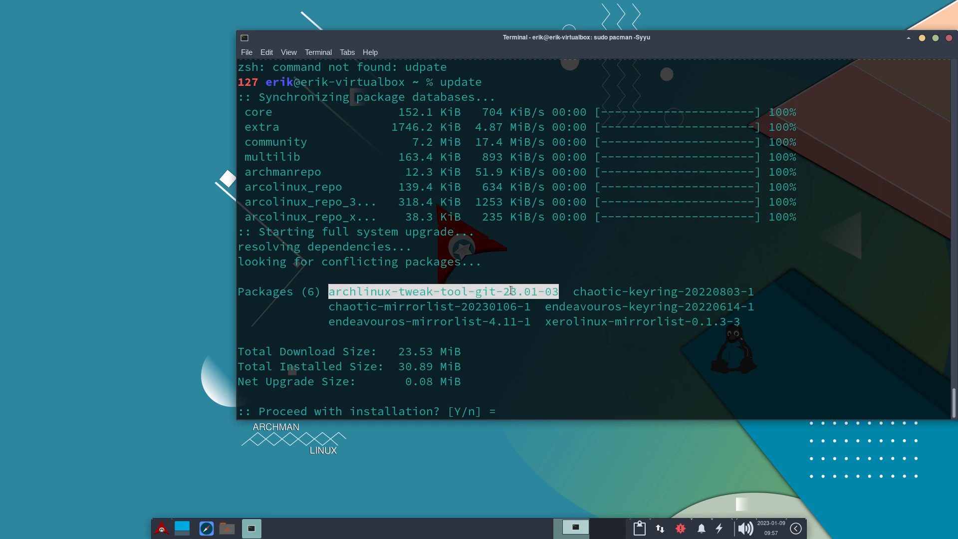
double_click(527, 290)
double_click(553, 291)
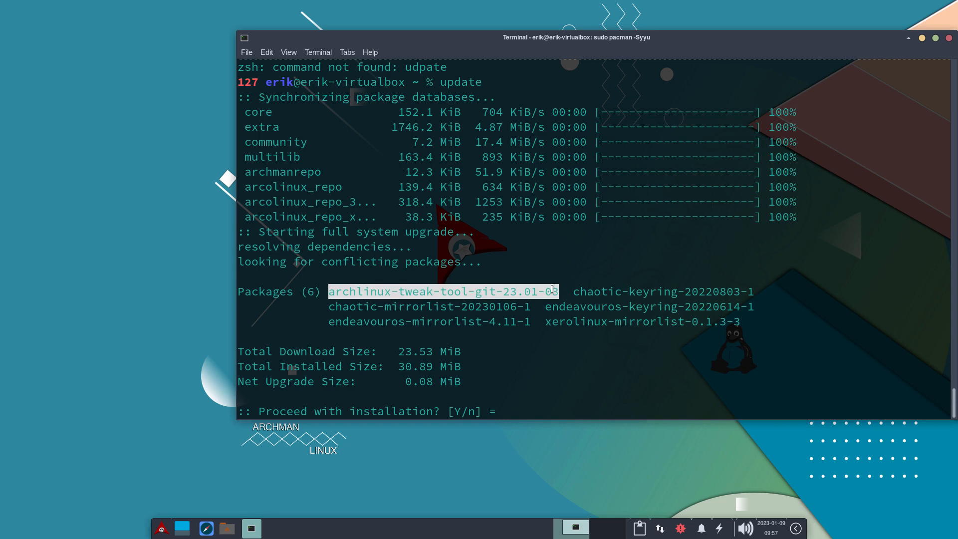
double_click(625, 292)
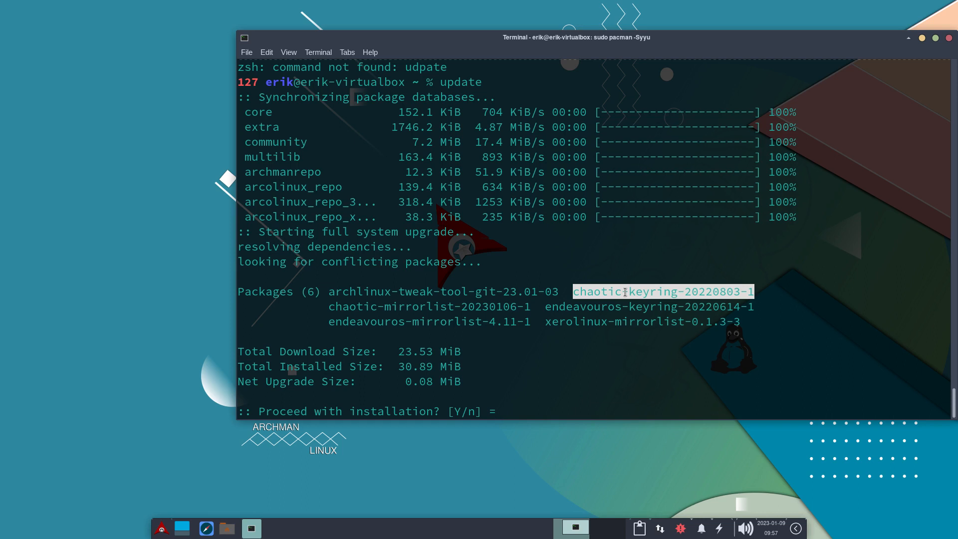
double_click(440, 305)
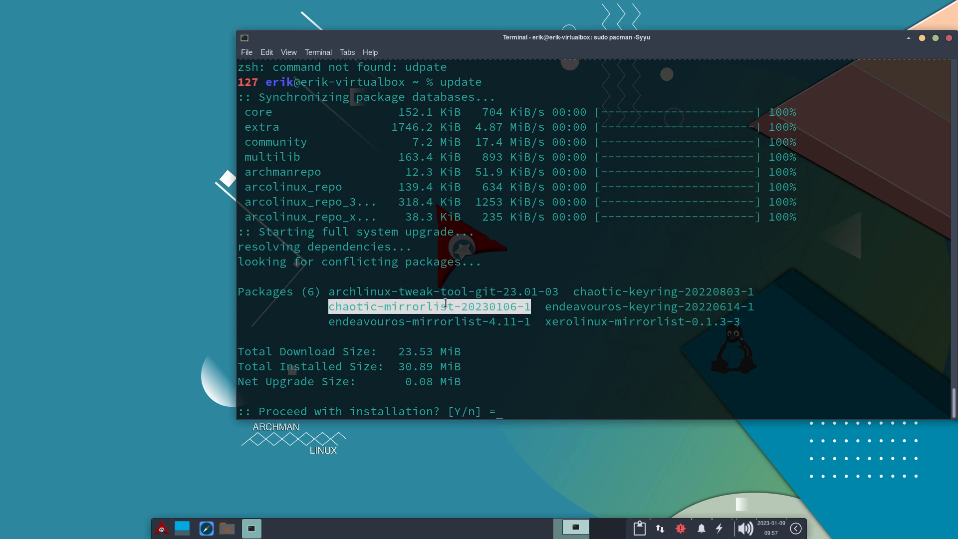
double_click(595, 306)
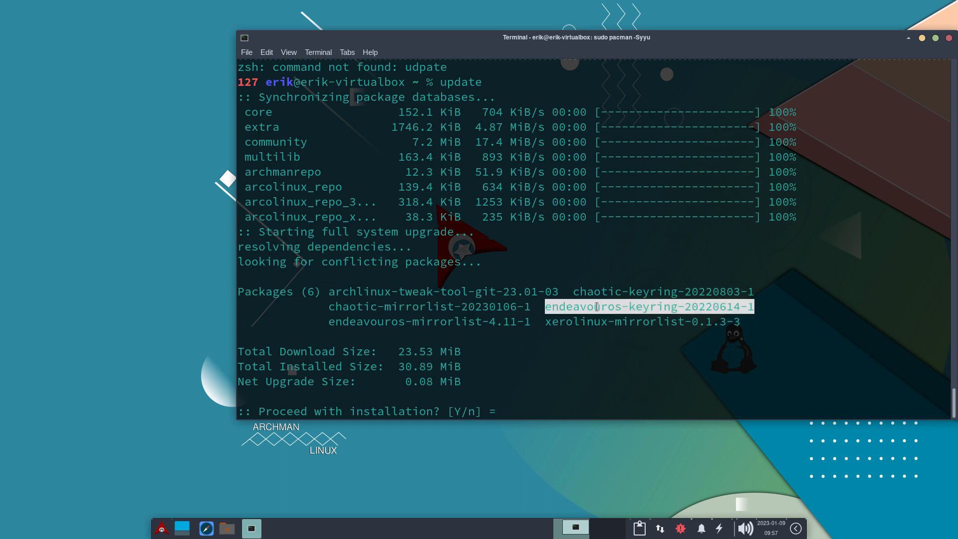
double_click(462, 321)
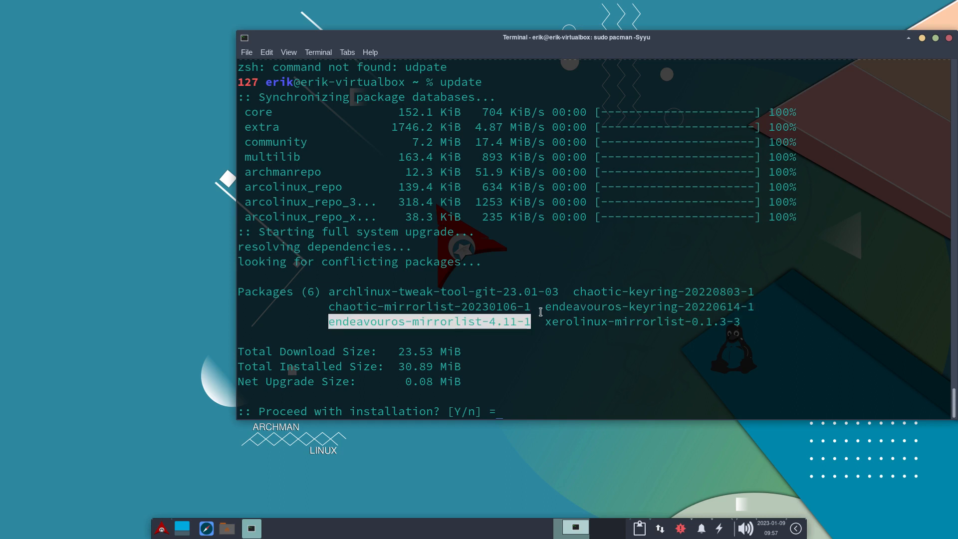
left_click(568, 320)
double_click(567, 321)
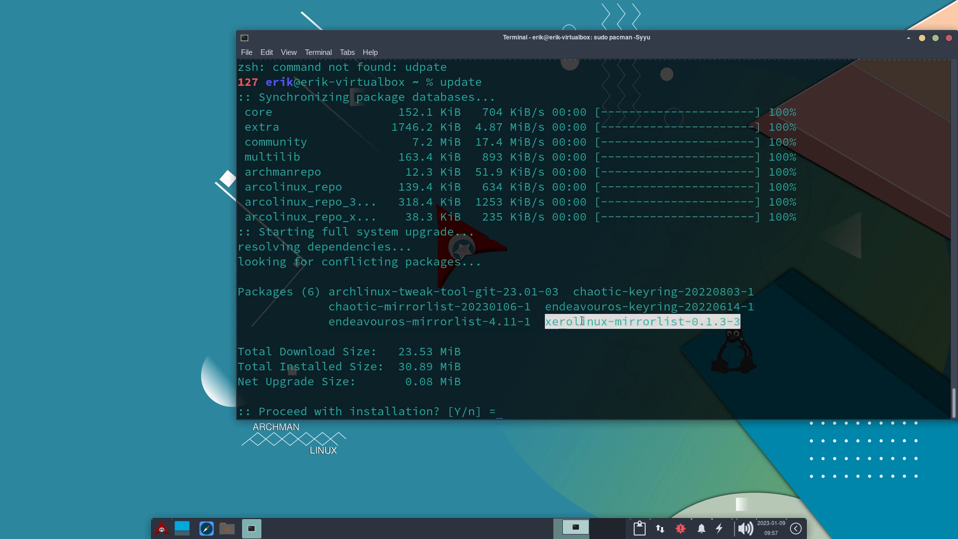
left_click(558, 351)
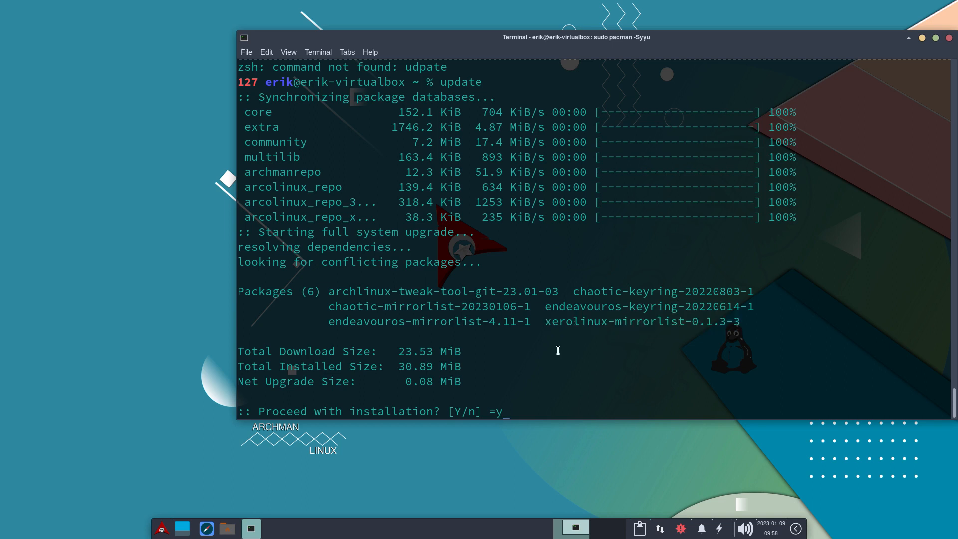
Submit the answer at the pending installation prompt, rerun update, and accept the package upgrade.
key("Return")
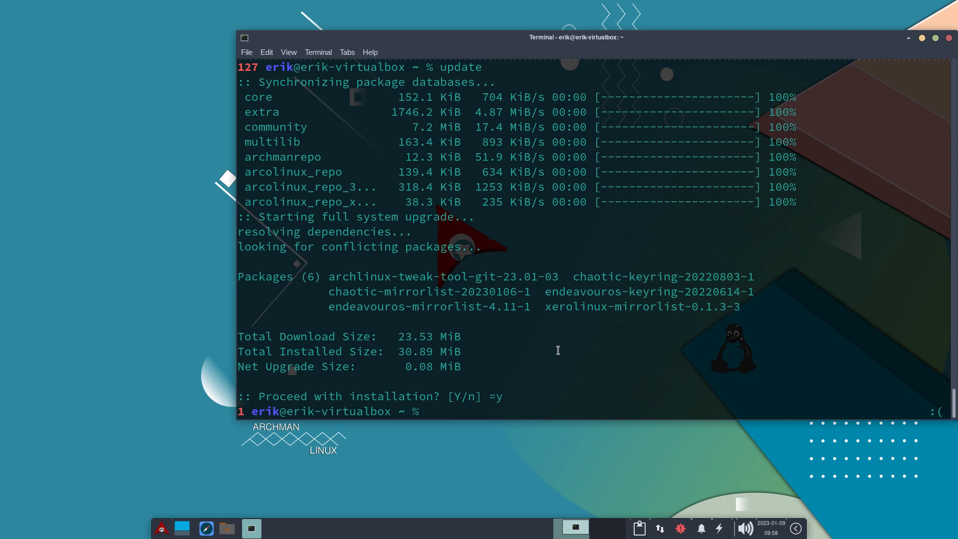
key("Up")
key("Return")
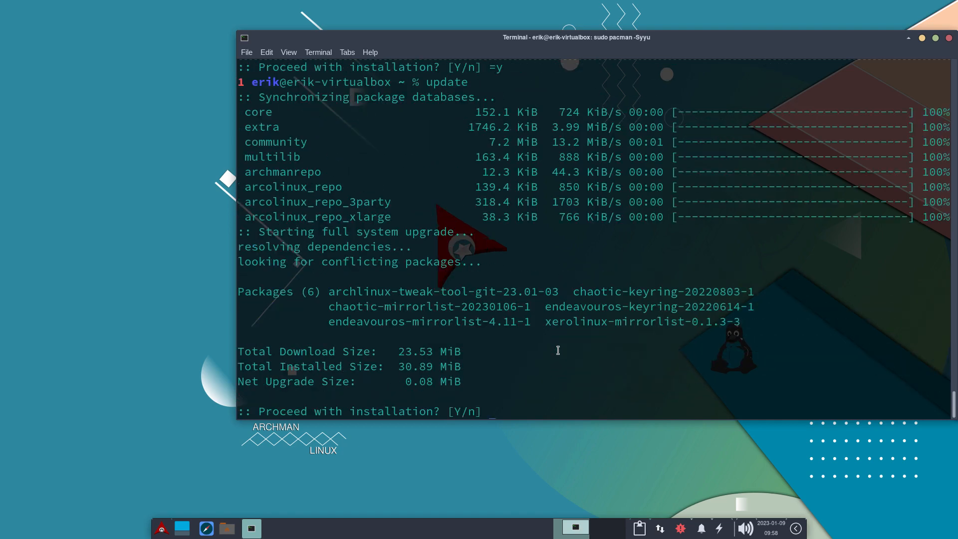
key("Return")
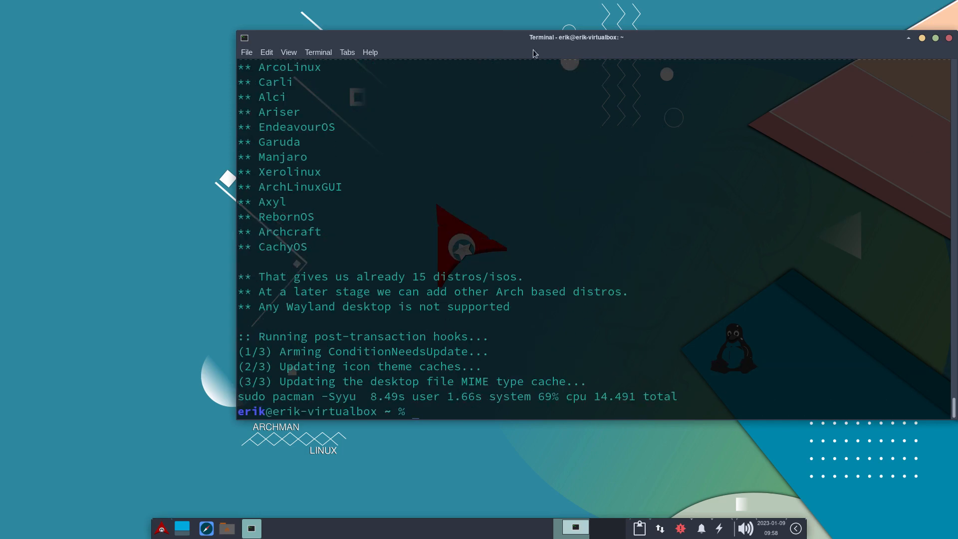
Reposition the terminal window, run att, and enter the account password to open Arch Linux Tweak Tool.
left_click_drag(545, 39, 317, 24)
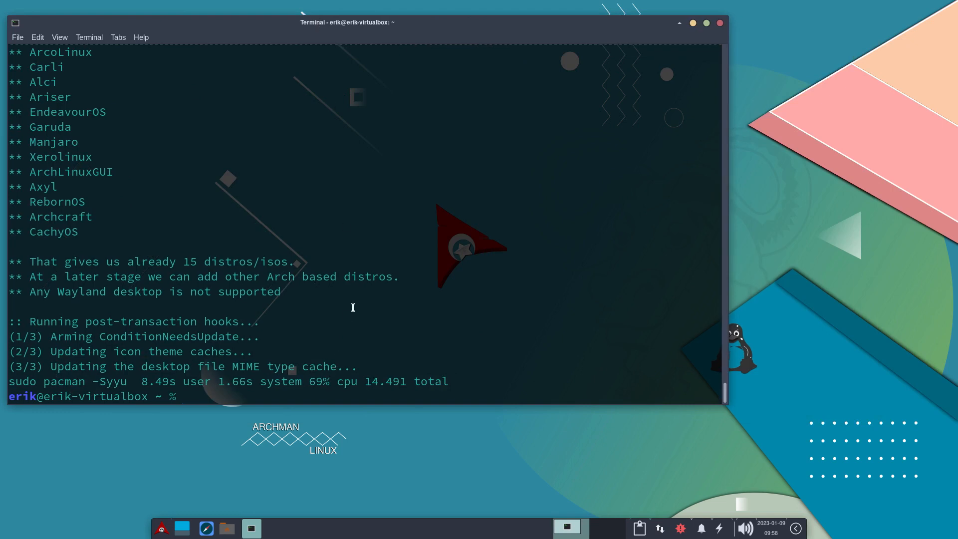
type("att")
key("Return")
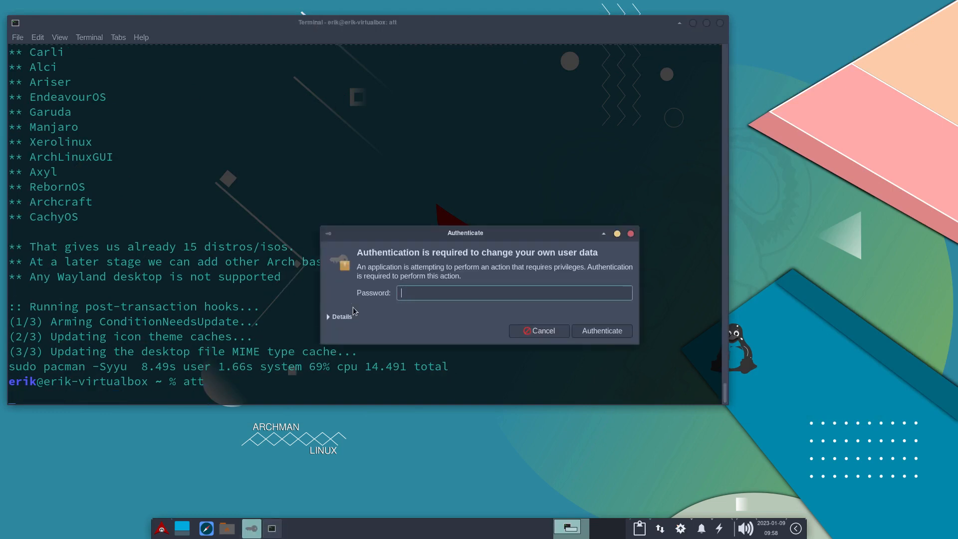
type("*****")
key("Return")
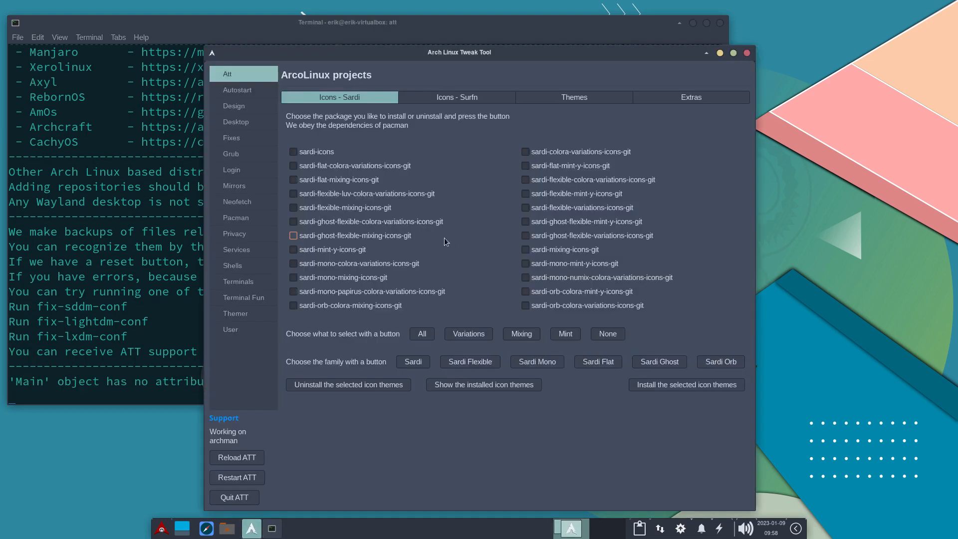
Install the sardi-icons package from the Sardi icons page and check the installation output in the terminal.
left_click_drag(501, 52, 669, 20)
left_click(462, 122)
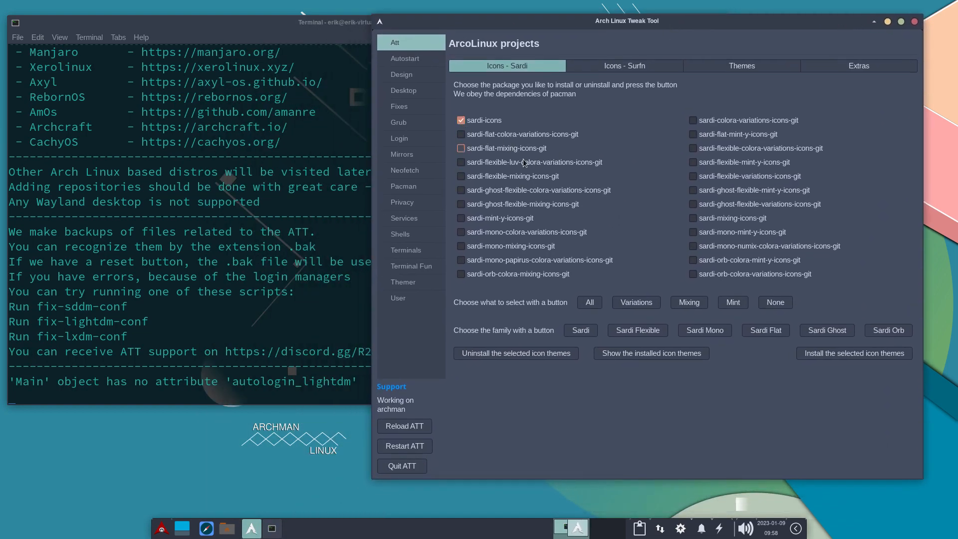
left_click(834, 351)
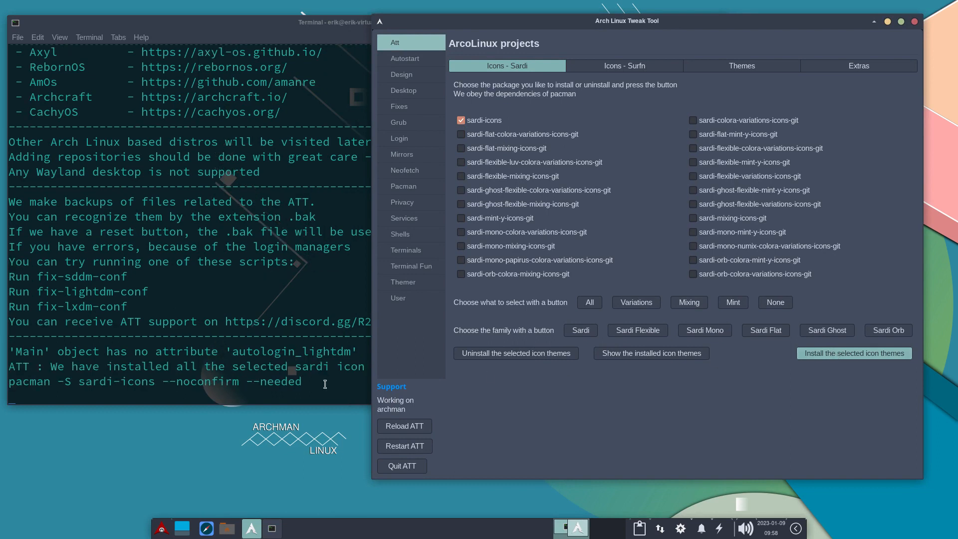
left_click(222, 376)
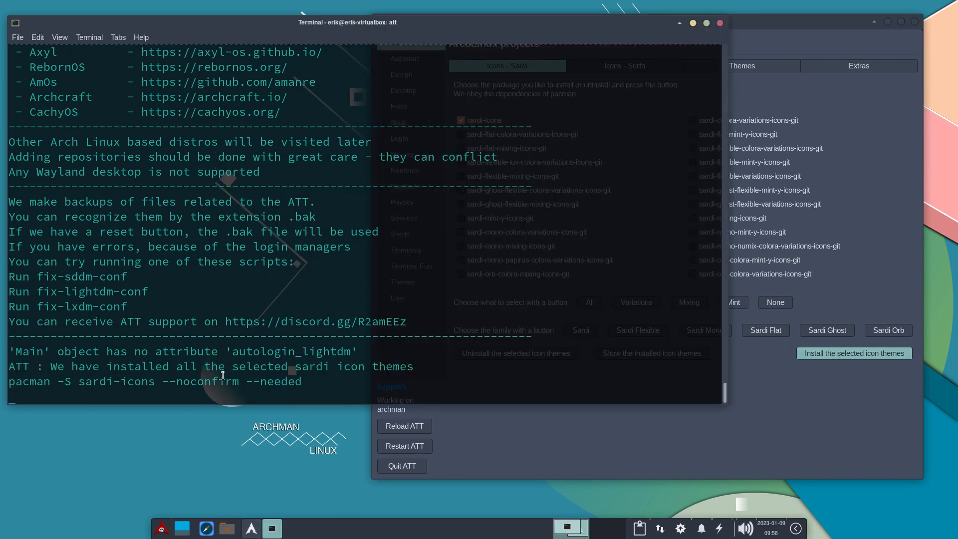
left_click_drag(225, 352, 354, 354)
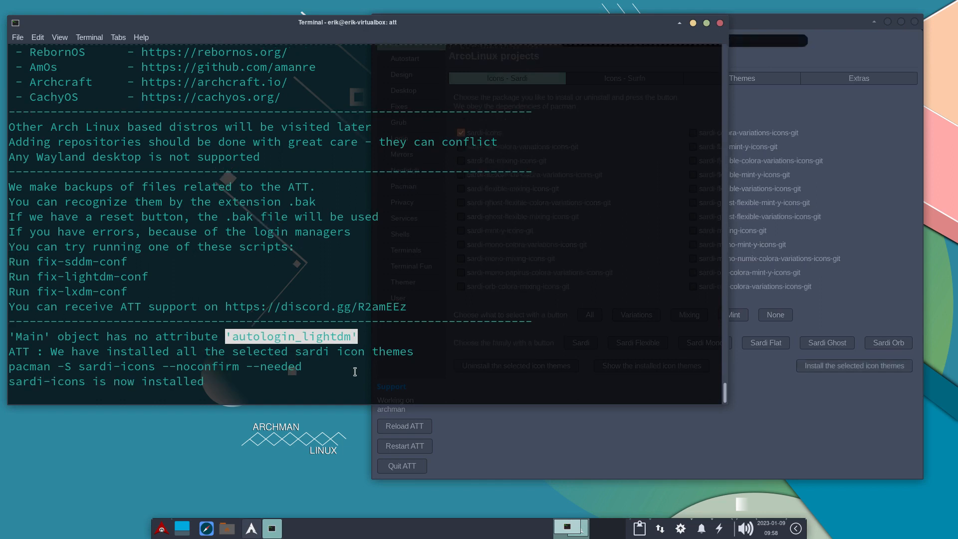
left_click(251, 343)
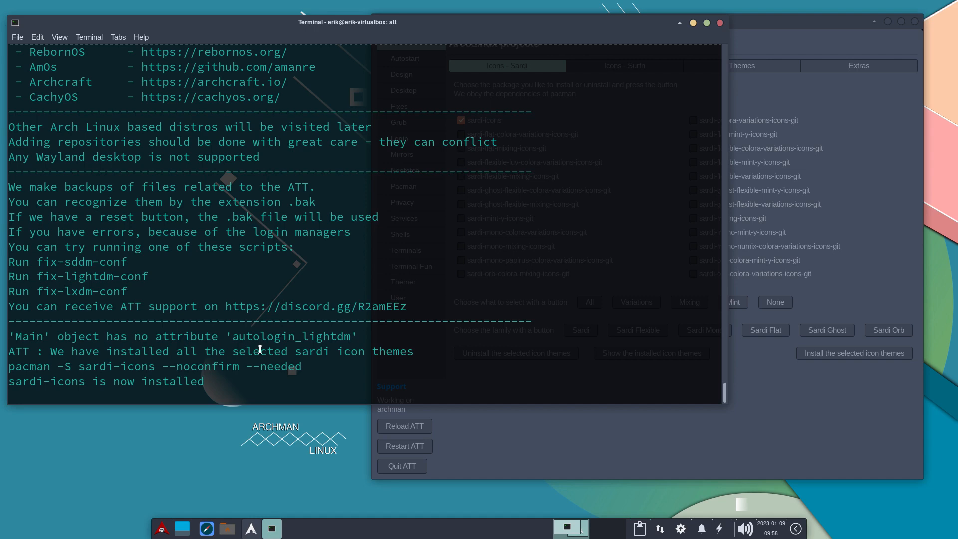
left_click(764, 94)
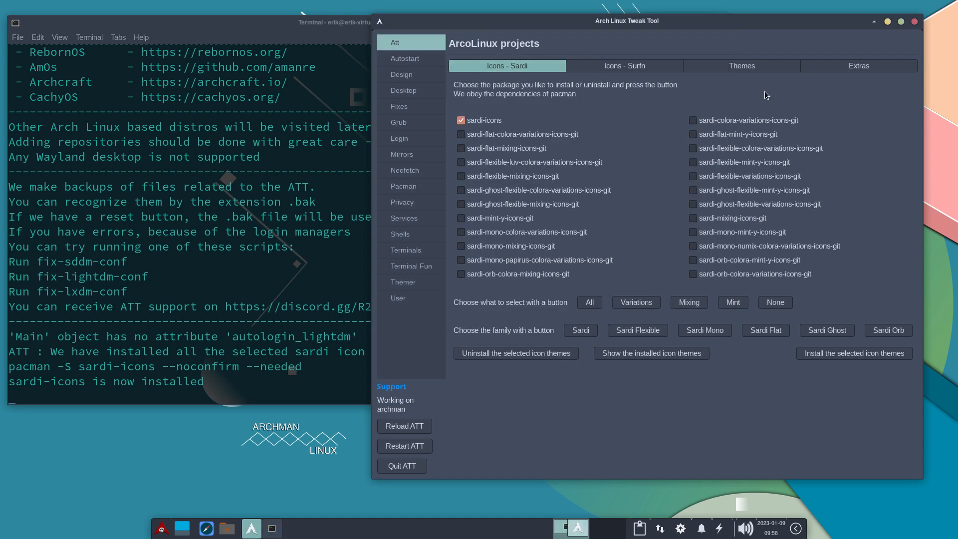
Open the desktop's Appearance settings and show the Sardi entries in the icon theme list.
left_click(161, 529)
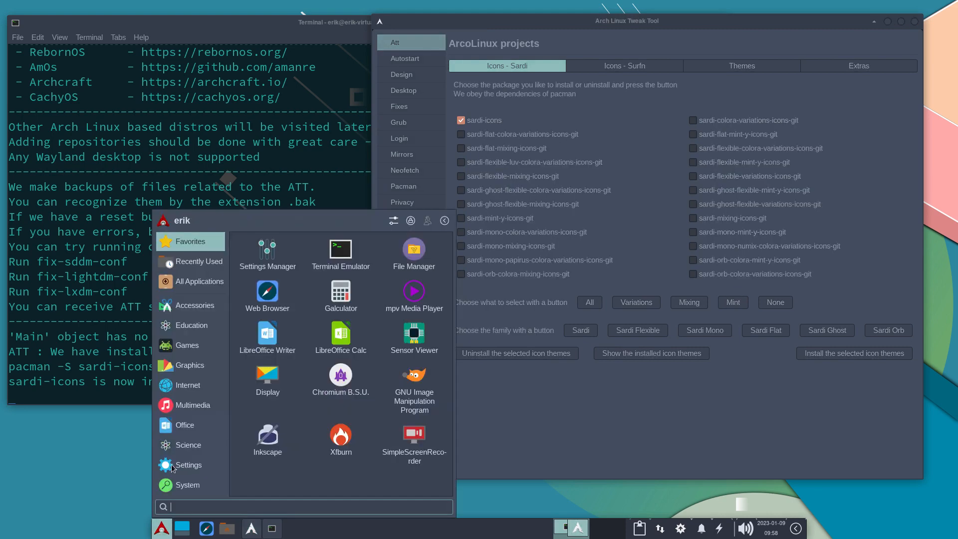
left_click(392, 222)
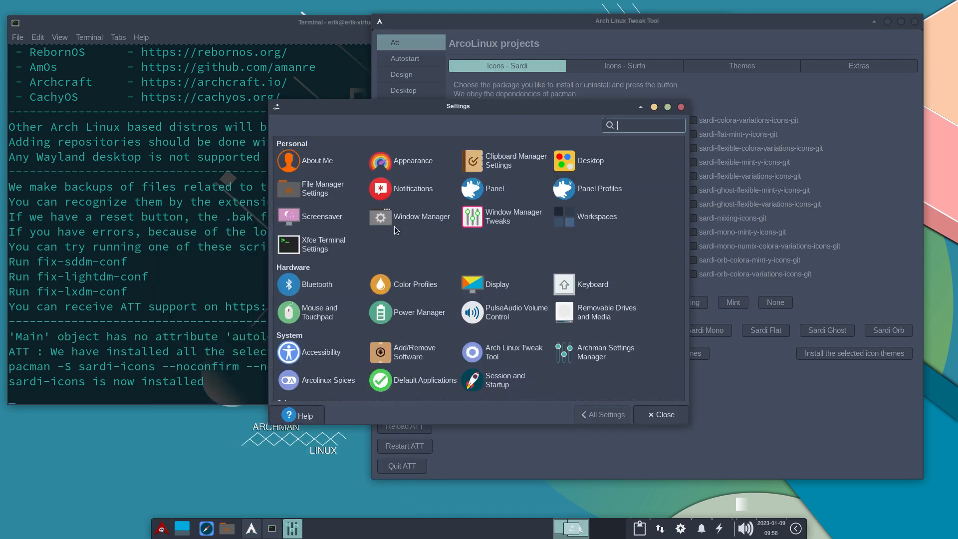
left_click(407, 165)
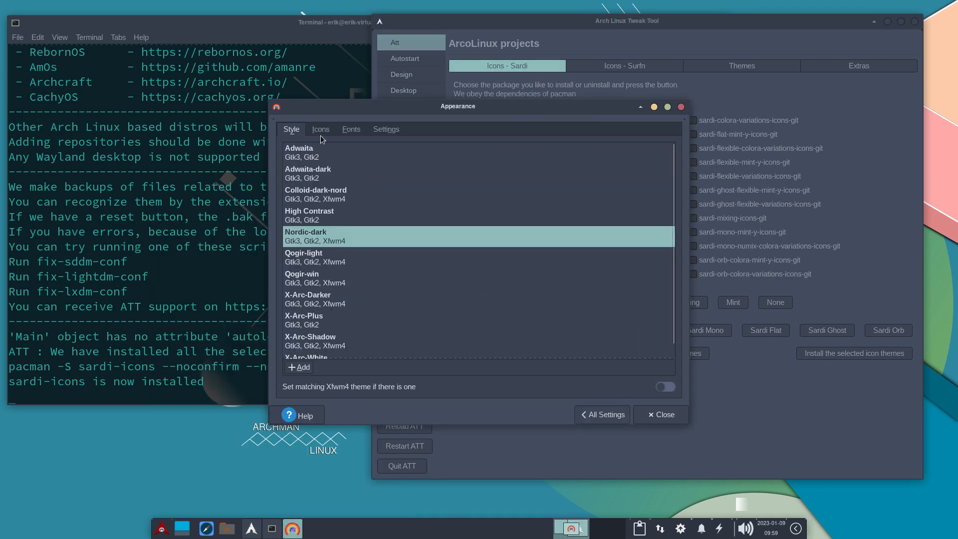
left_click(320, 130)
scroll(351, 292, "up", 10)
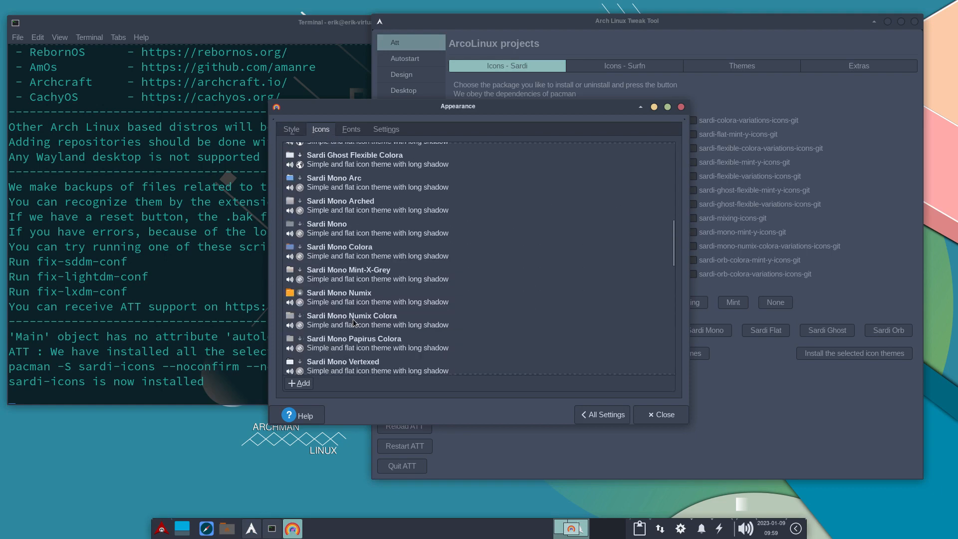
Try the Sardi Ghost Flexible Colora and Sardi Ghost Flexible Arc icon themes and review all application icons in the application menu.
left_click(375, 245)
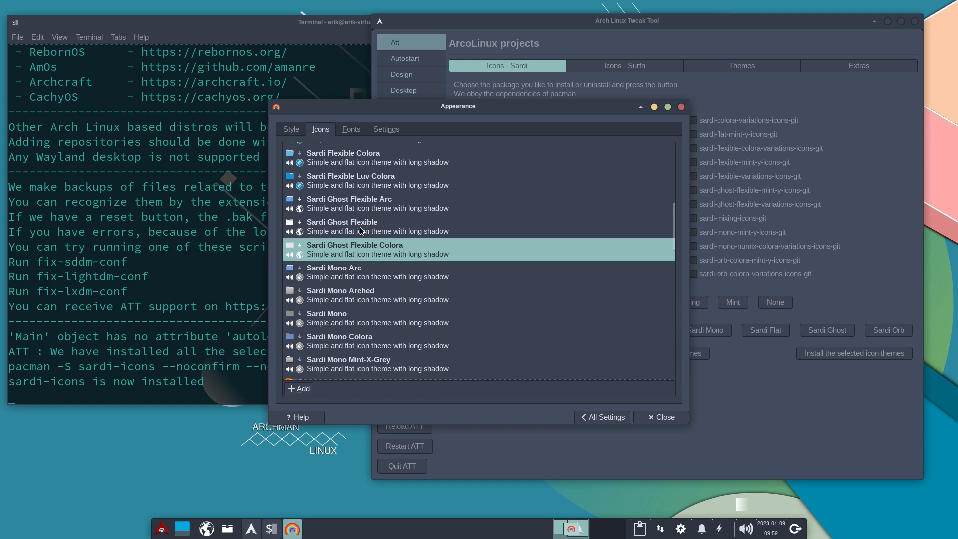
left_click(357, 207)
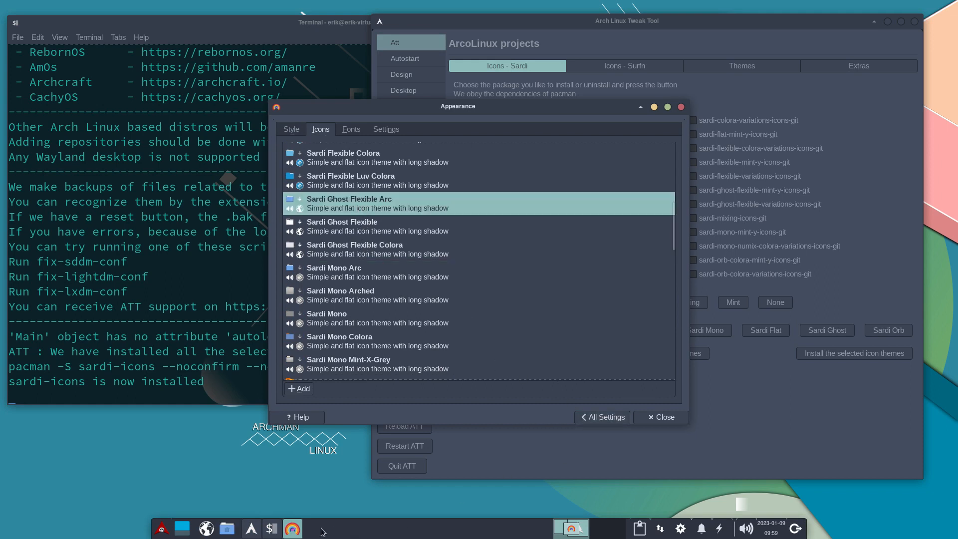
left_click(161, 528)
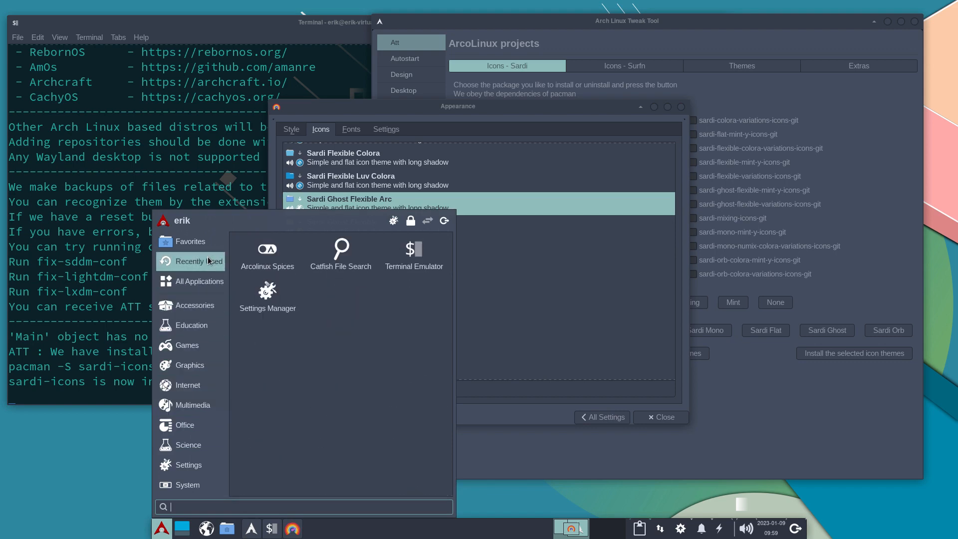
scroll(390, 320, "down", 3)
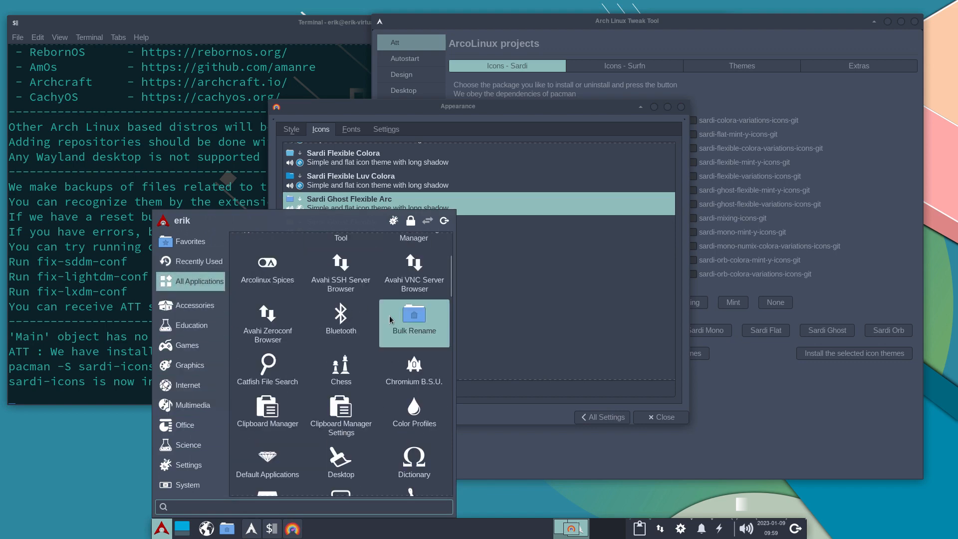
scroll(390, 320, "down", 5)
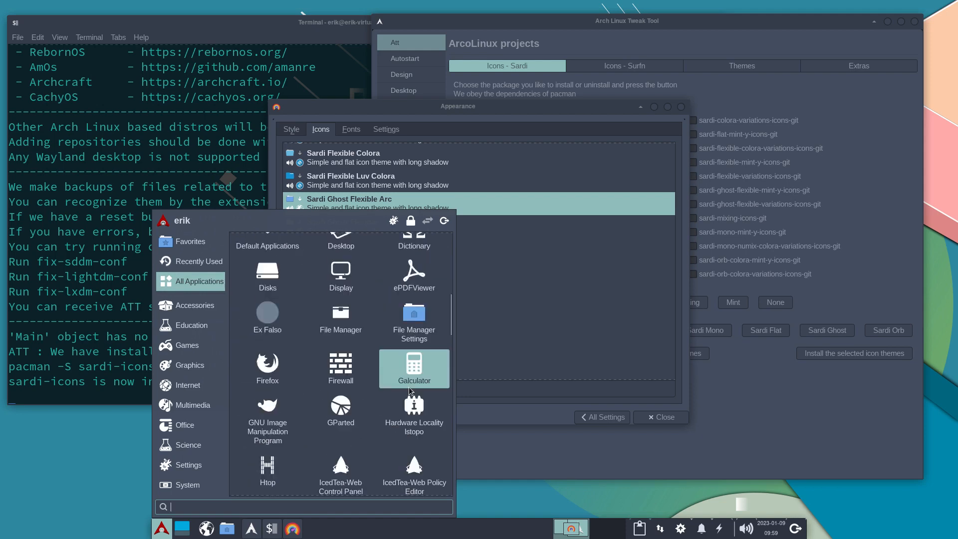
scroll(301, 375, "down", 5)
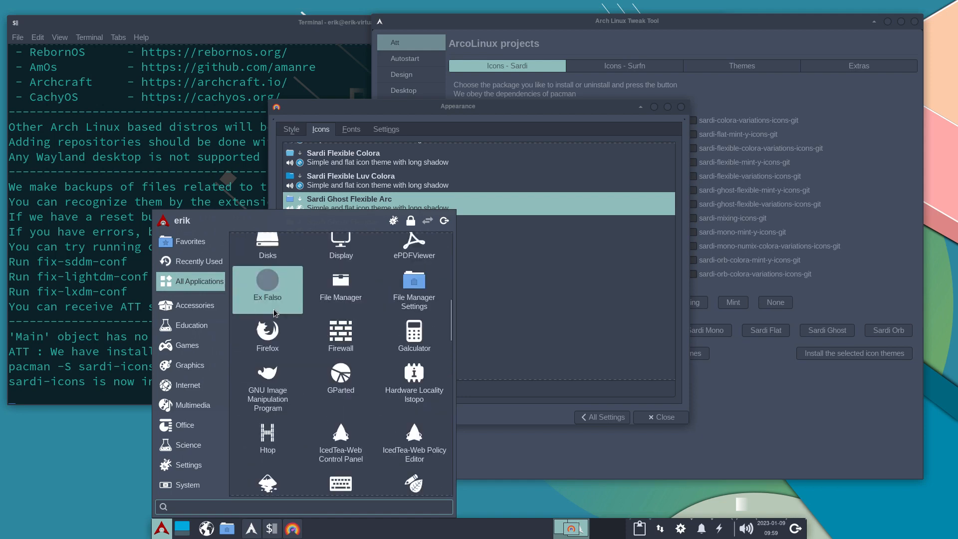
scroll(301, 375, "down", 15)
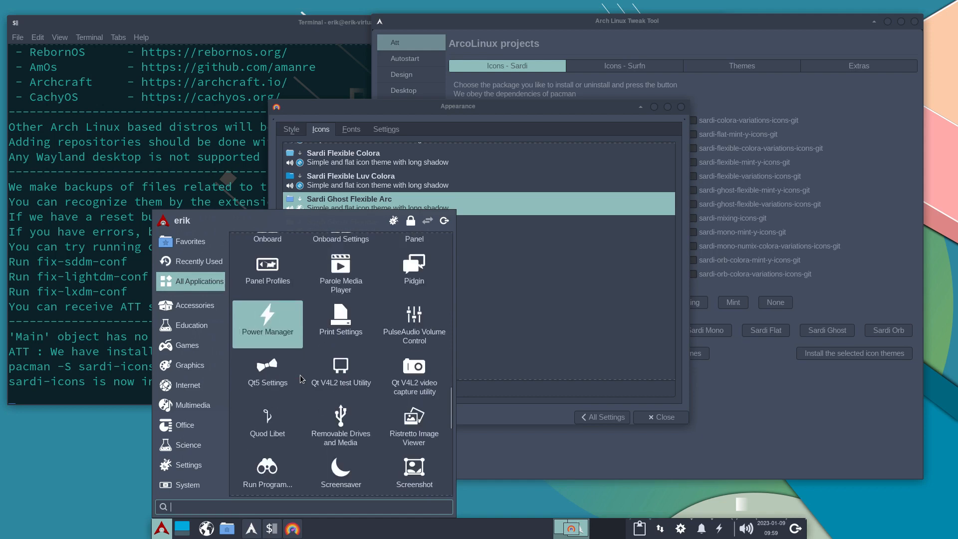
scroll(301, 376, "up", 20)
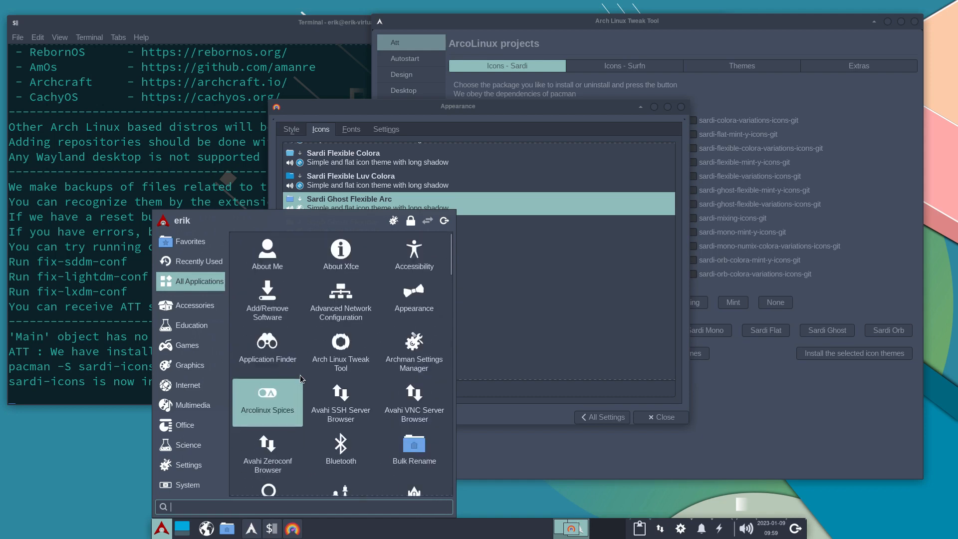
Try the Sardi Mono Arc icon theme and review its icons in the application menu.
left_click(535, 275)
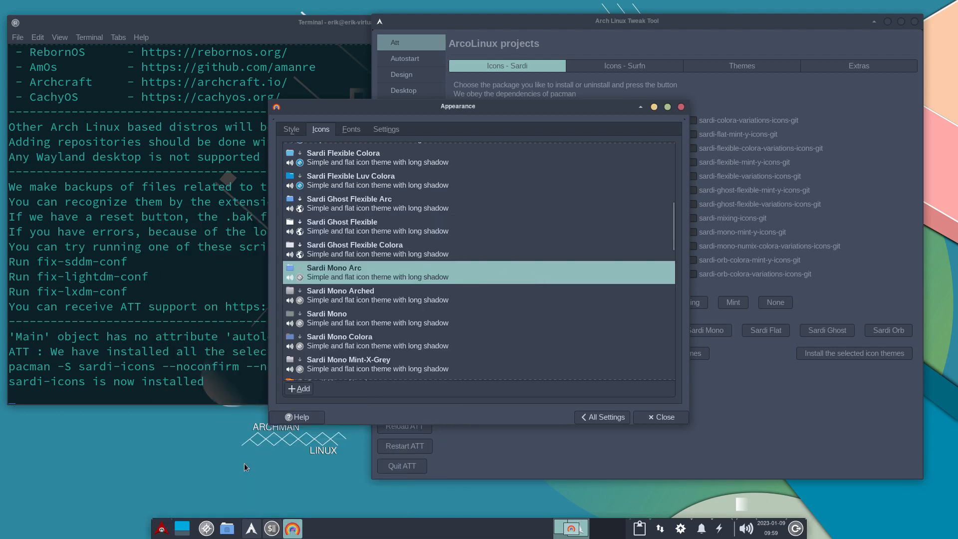
left_click(162, 529)
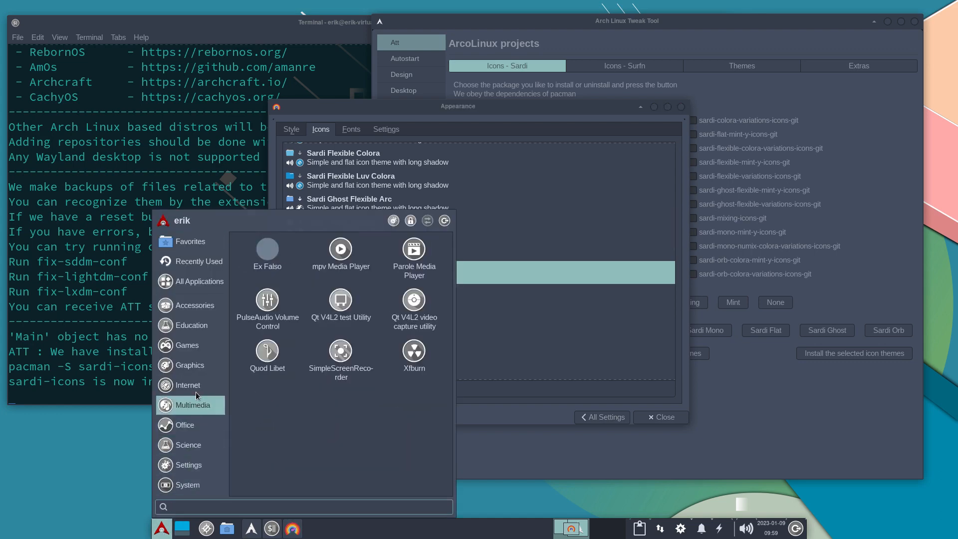
left_click(543, 236)
Apply the Sardi Mono Vertexed icon theme and review its icons in the application menu, the home folder and the settings overview.
scroll(462, 274, "down", 5)
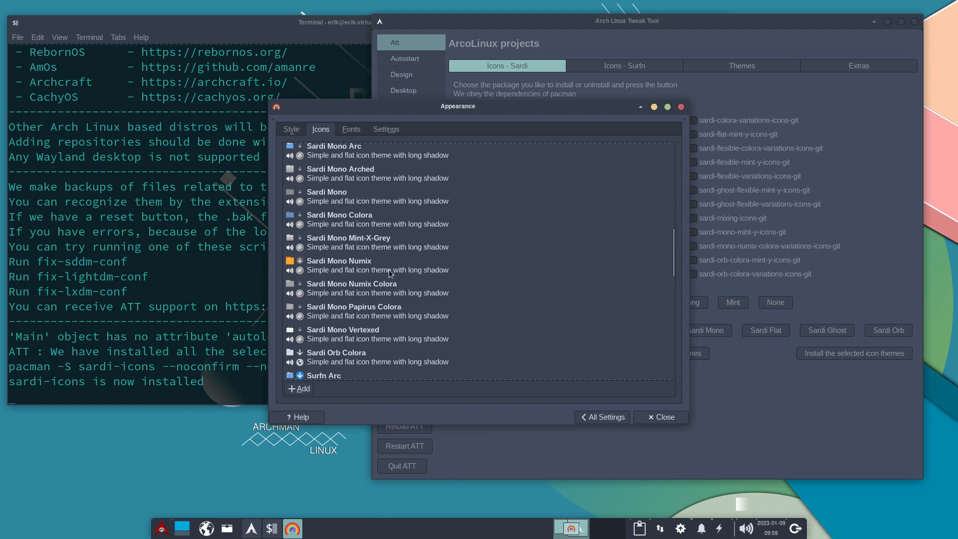
left_click(375, 333)
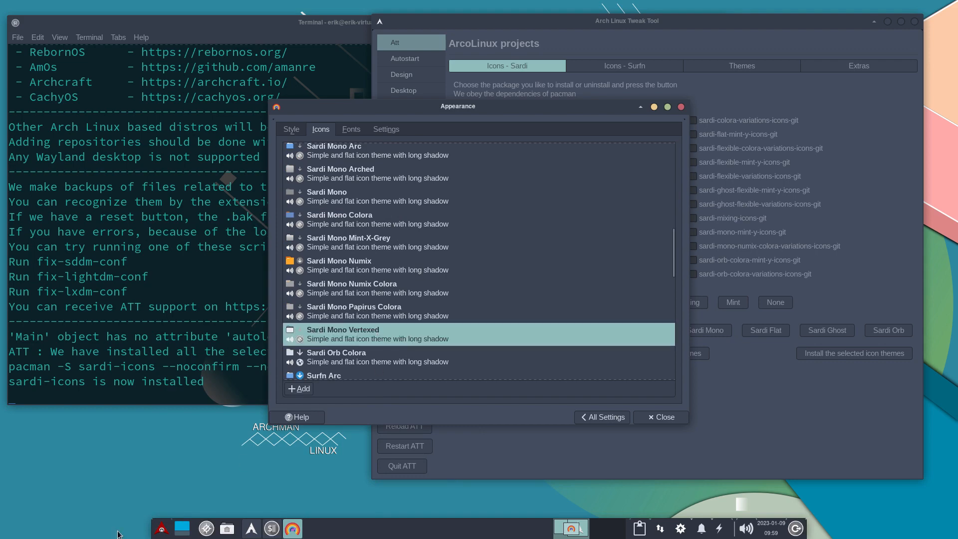
left_click(161, 528)
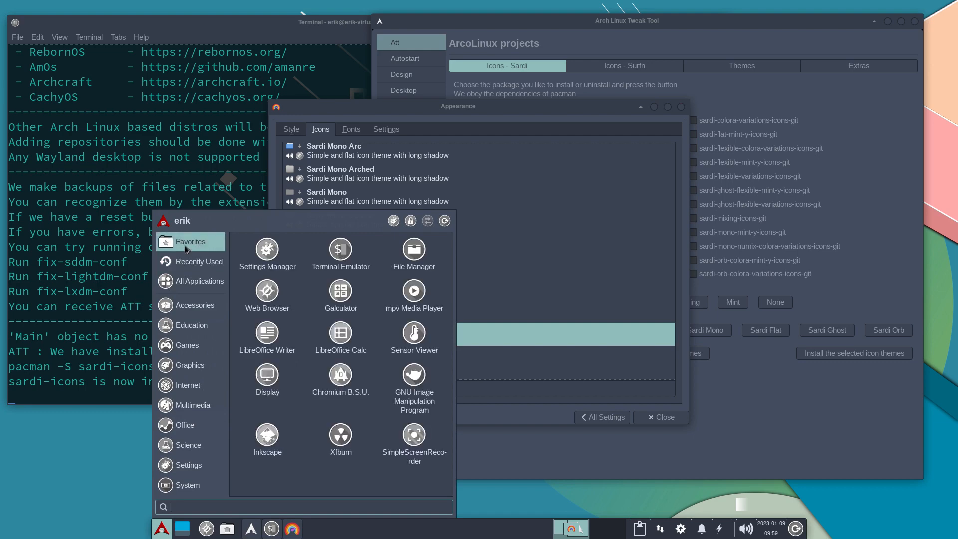
left_click(414, 249)
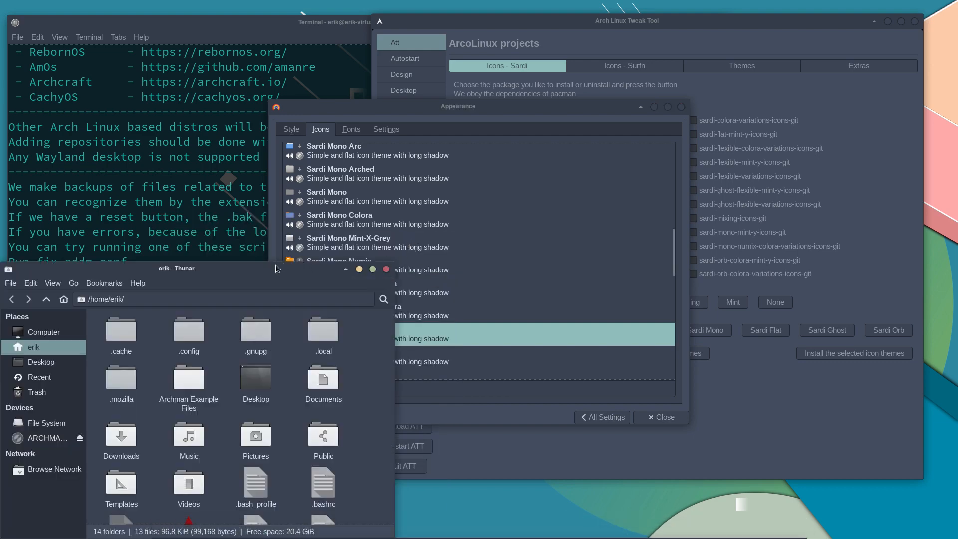
left_click_drag(275, 264, 472, 109)
scroll(480, 331, "down", 3)
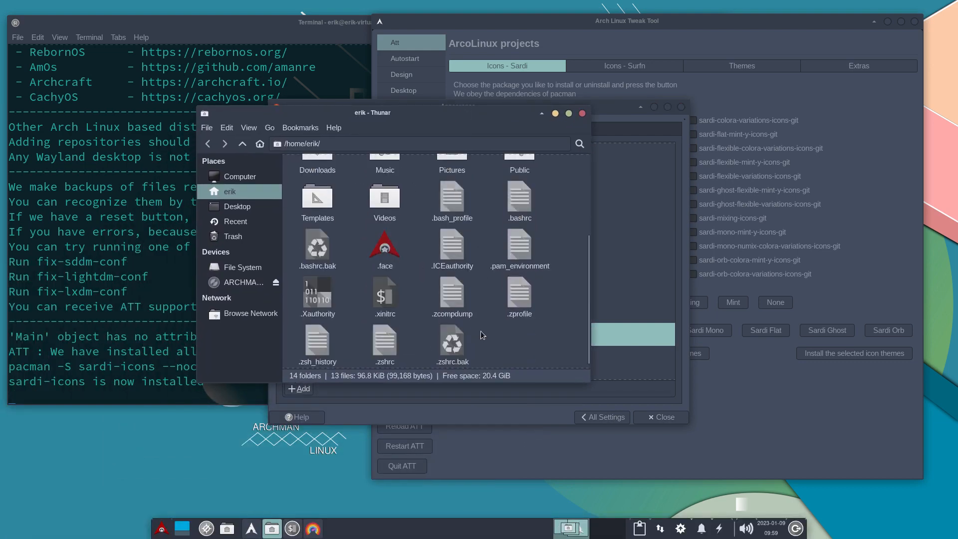
scroll(481, 331, "up", 5)
left_click(582, 113)
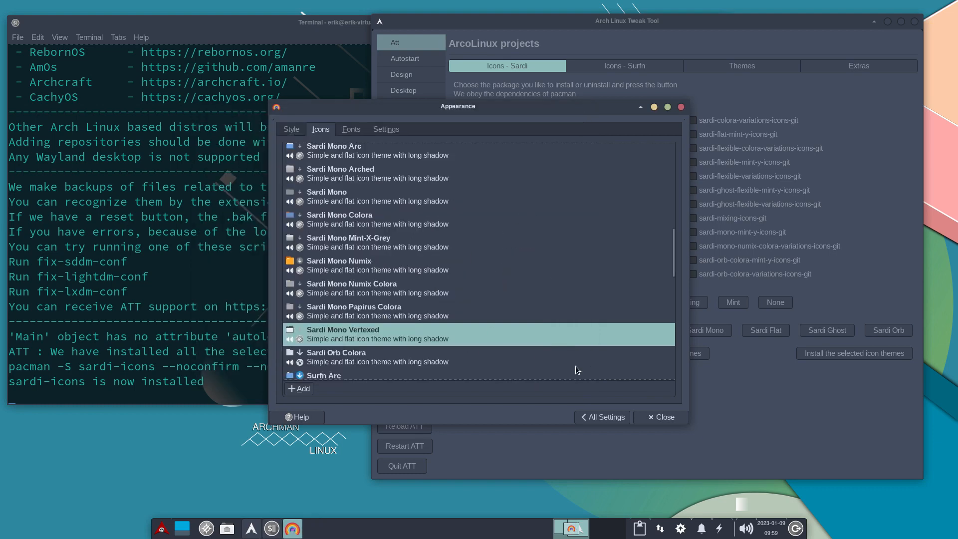
left_click(610, 417)
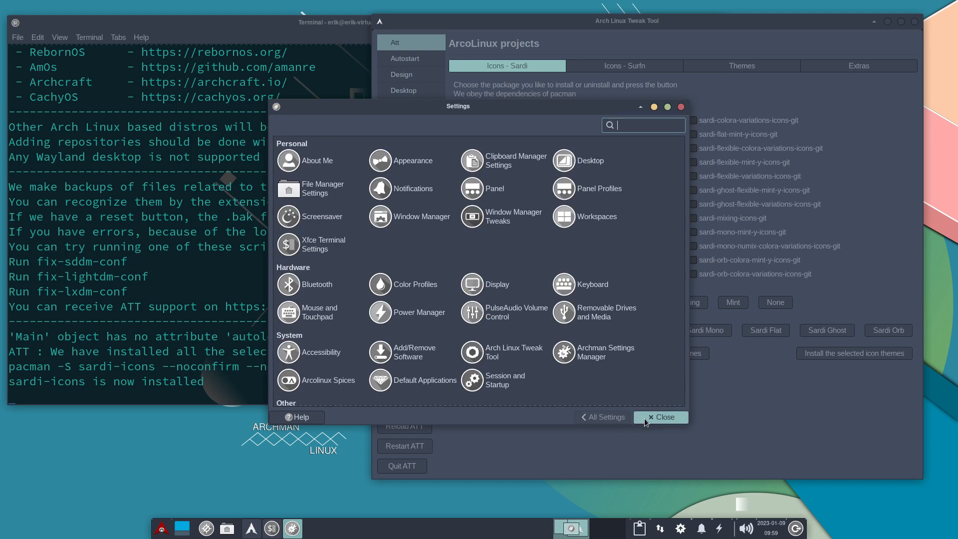
left_click(645, 418)
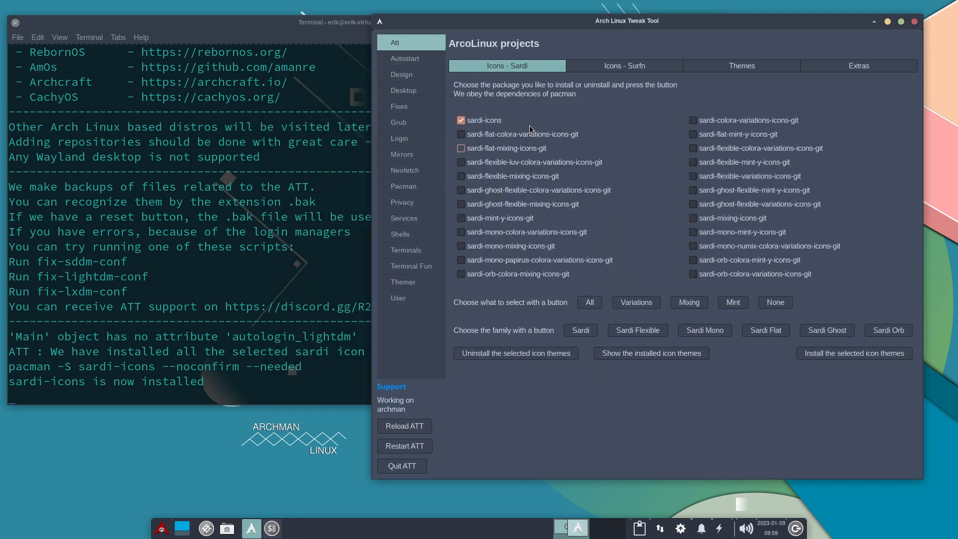
View the Surfn icon packages, and compare the All, None, Blue and Dark presets for ArcoLinux themes, ending with the Dark themes selected.
left_click(617, 65)
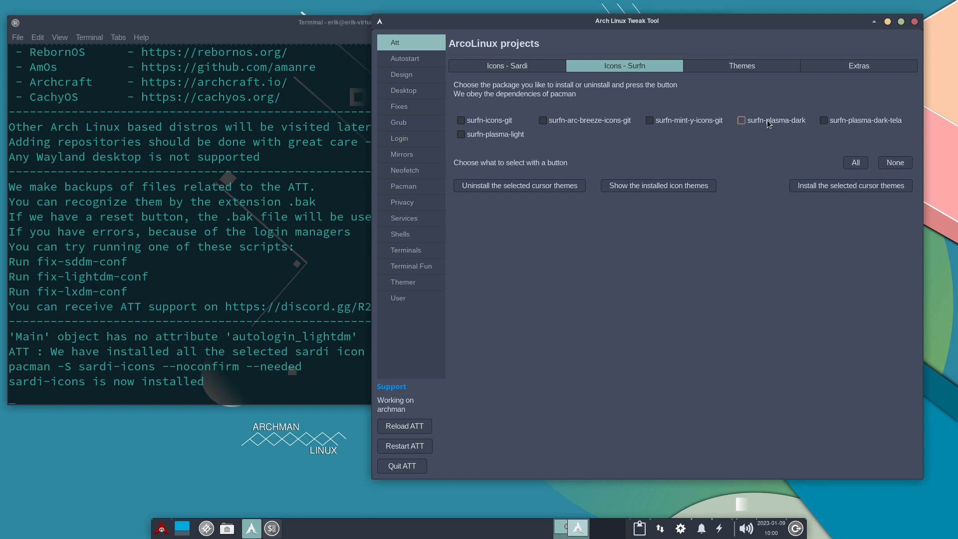
left_click(741, 68)
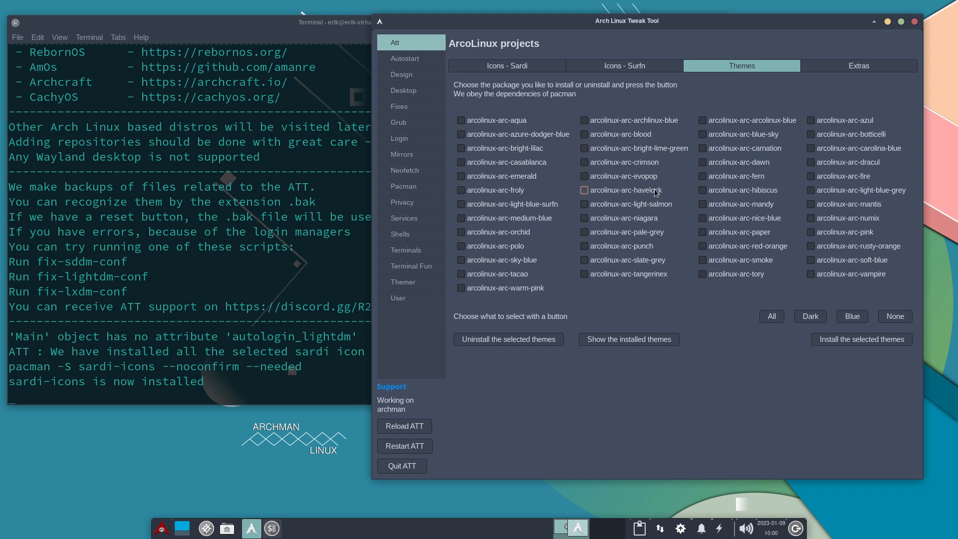
left_click(813, 316)
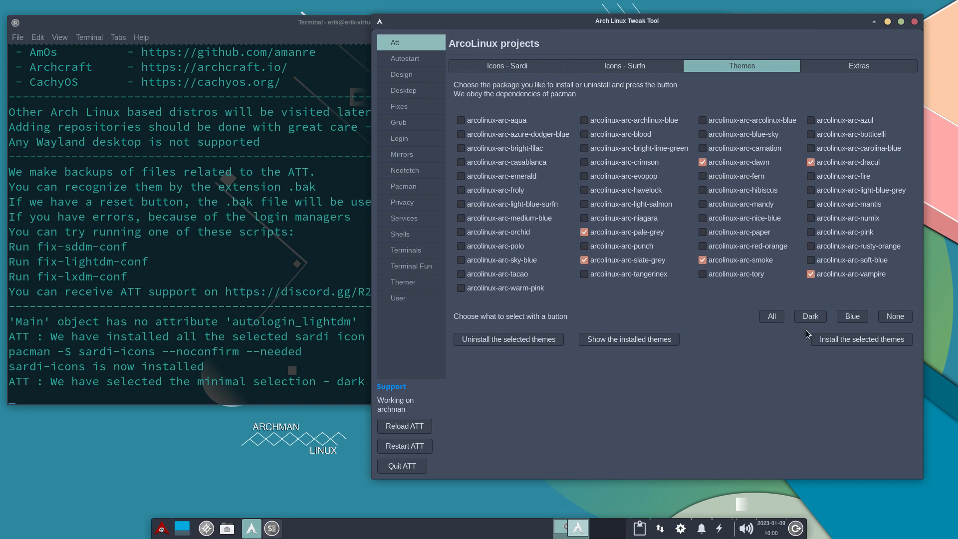
left_click(852, 317)
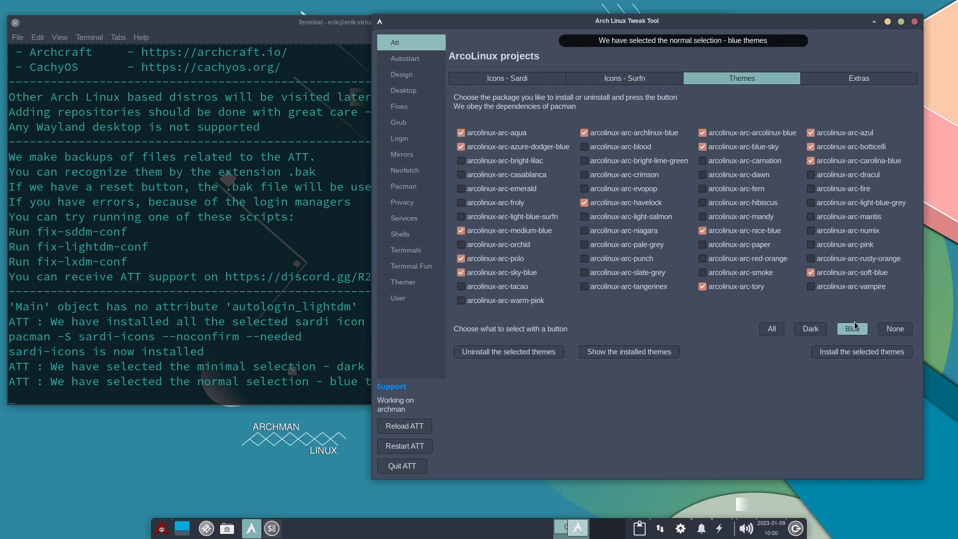
left_click(892, 329)
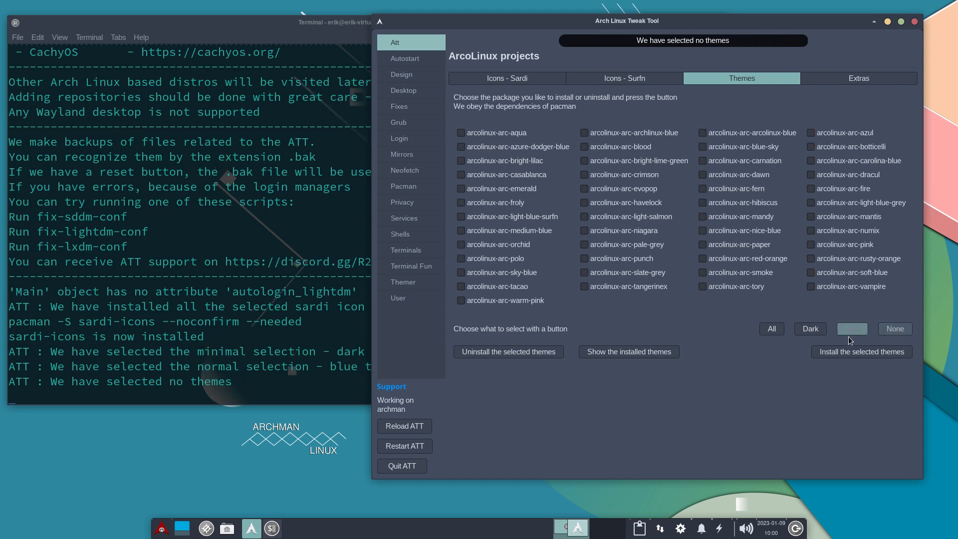
left_click(775, 331)
left_click(819, 329)
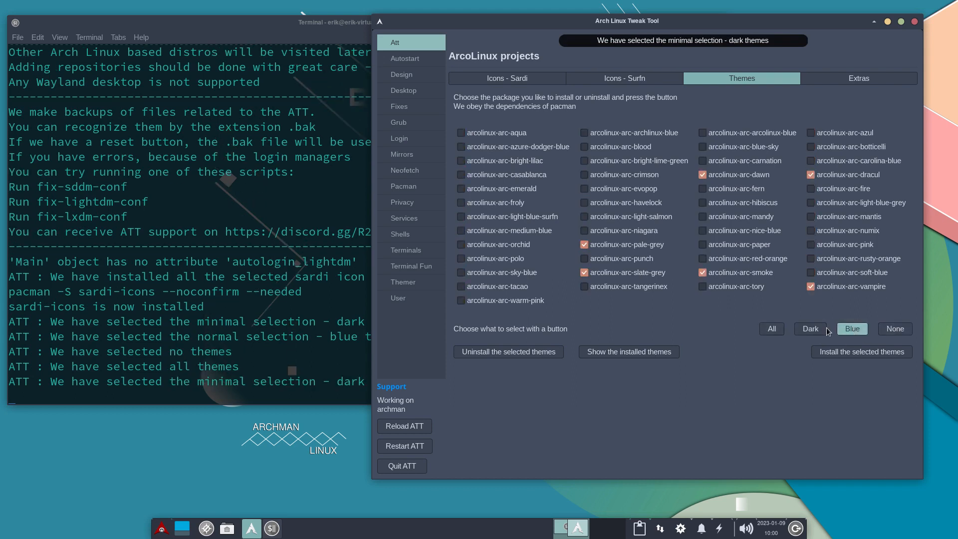
left_click(851, 331)
left_click(811, 329)
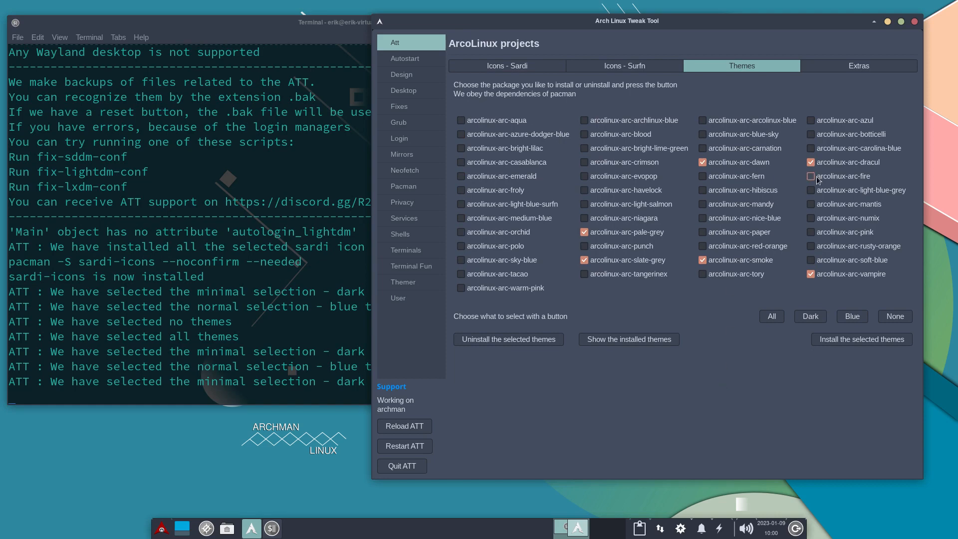
View the Extras packages and Autostart entries, and find the three ArcoLinux repositories in the terminal's earlier update output.
left_click(861, 65)
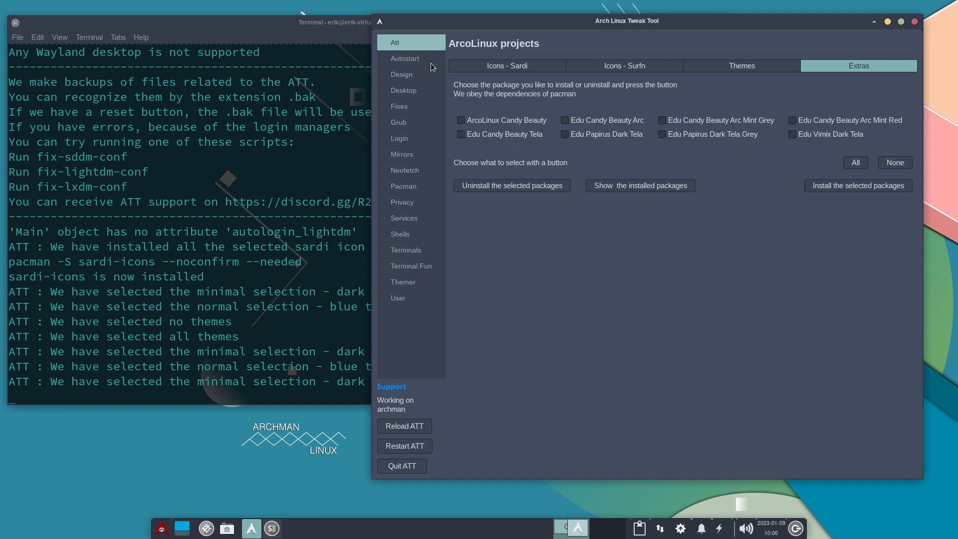
left_click(409, 59)
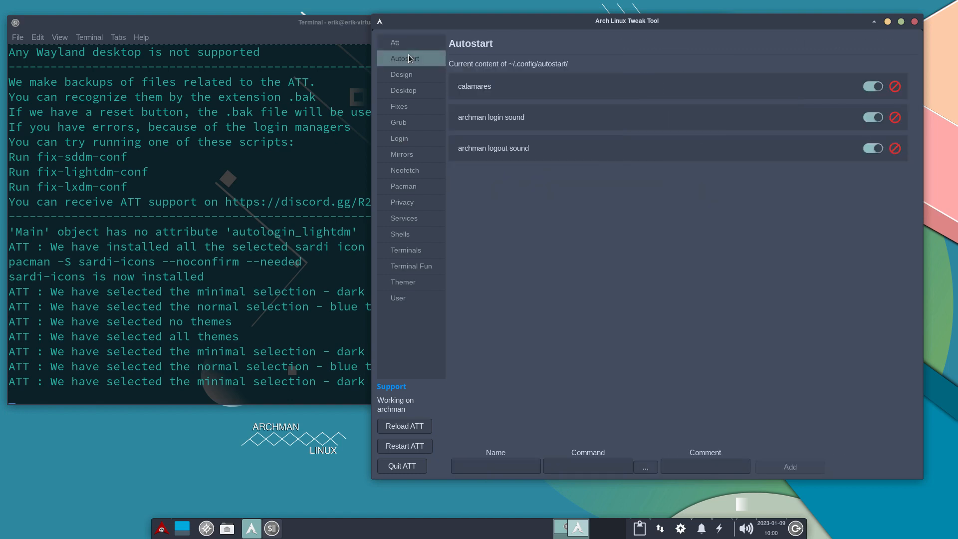
left_click(139, 169)
scroll(143, 167, "up", 10)
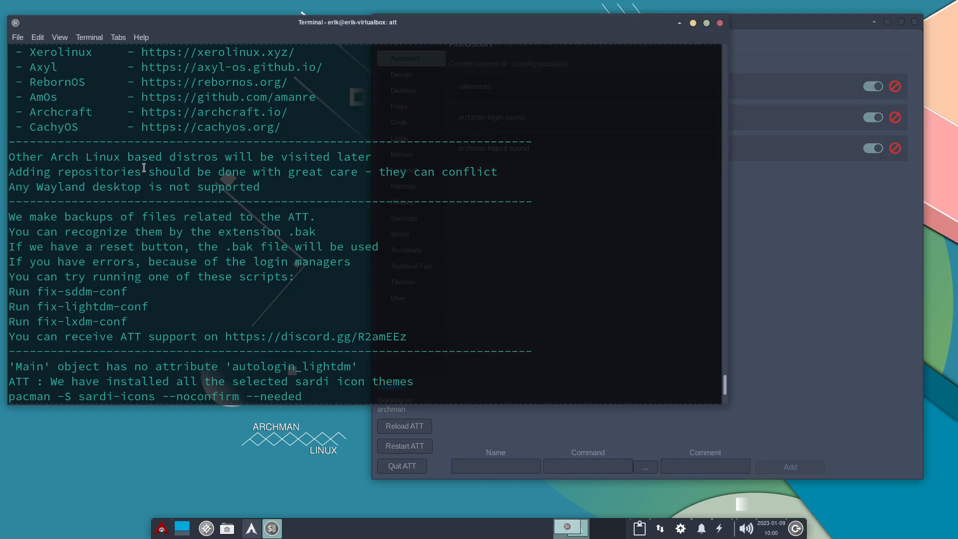
scroll(143, 168, "up", 20)
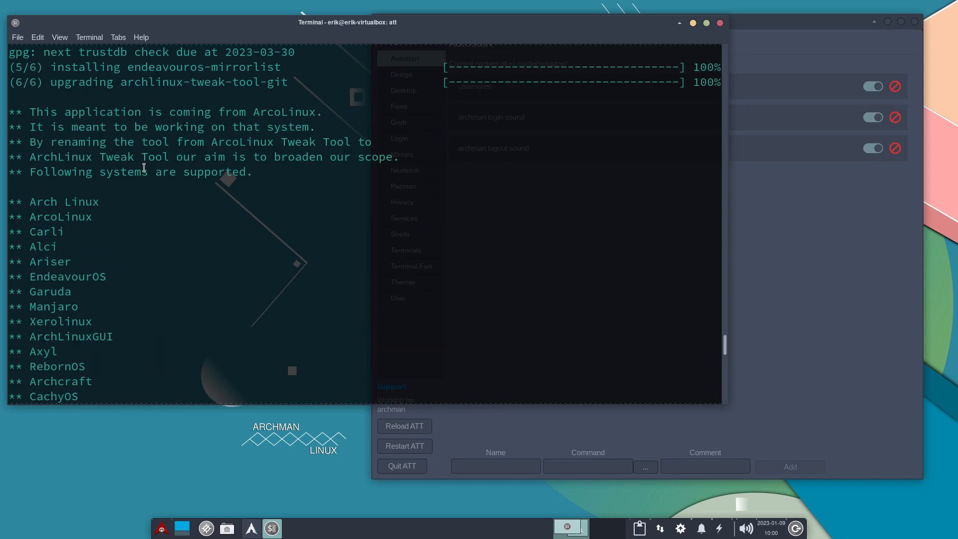
scroll(143, 168, "up", 20)
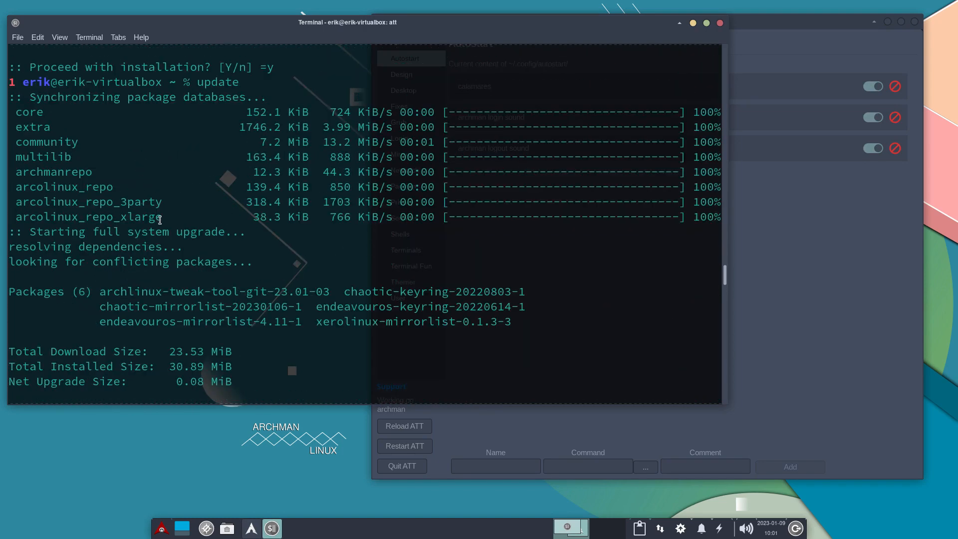
left_click_drag(161, 219, 6, 187)
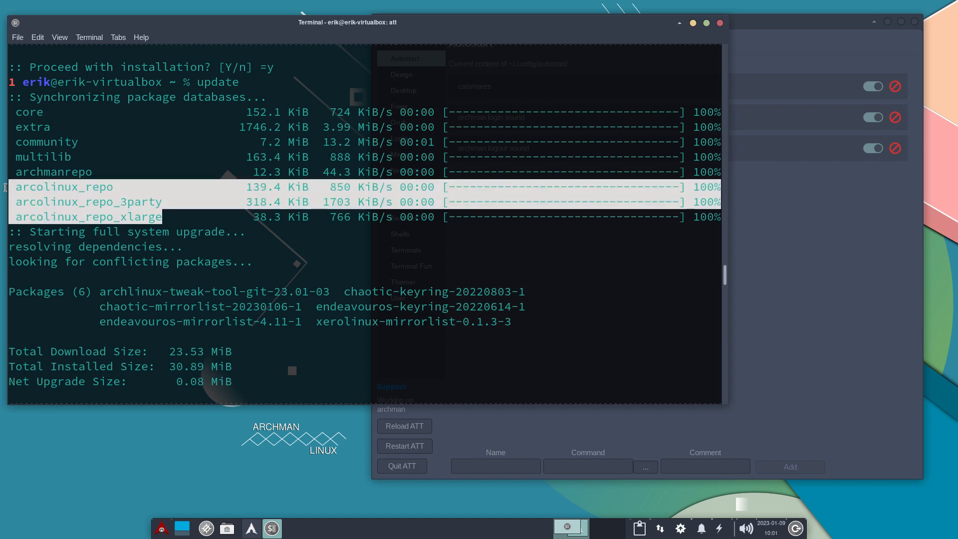
left_click(815, 237)
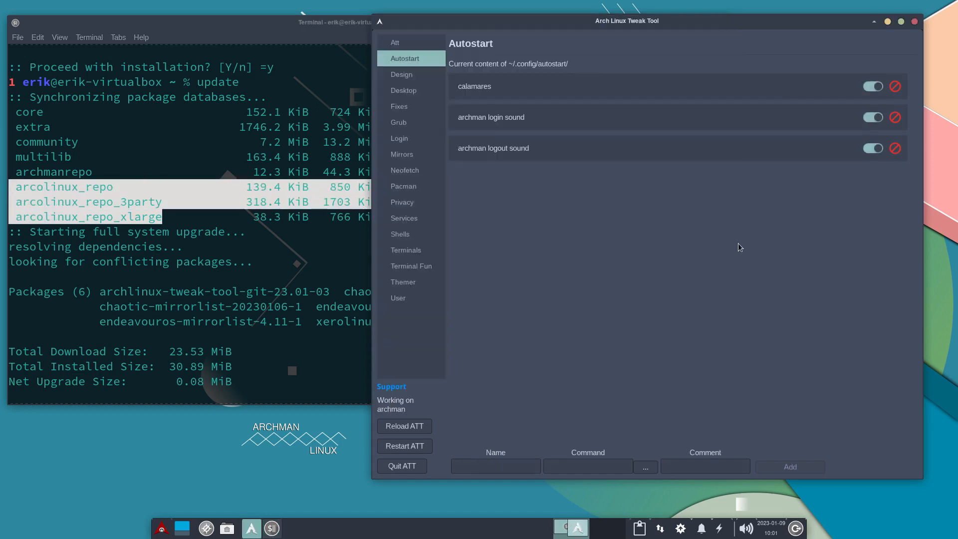
Enable the Nemesis repo in the pacman configuration and run update in the terminal, checking the nemesis_repo line.
left_click(406, 191)
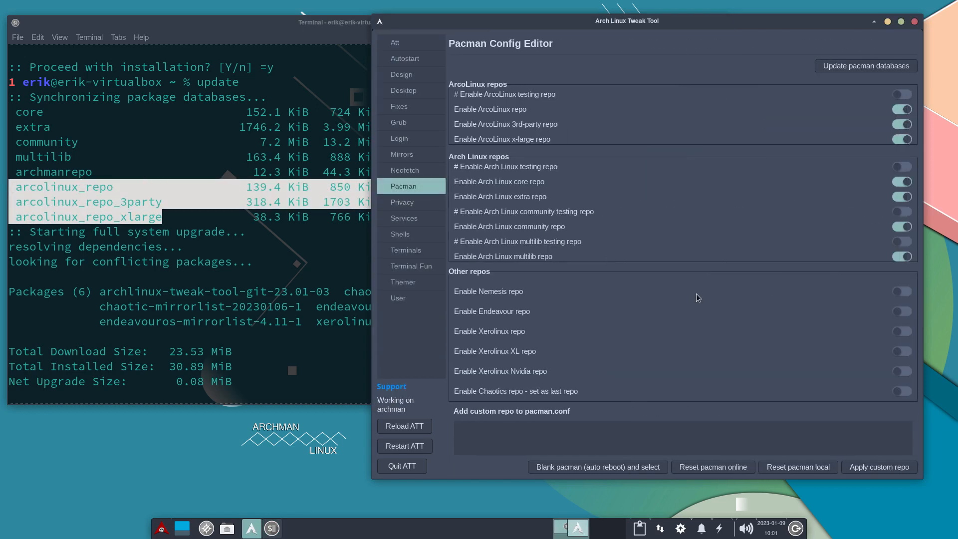
left_click(903, 291)
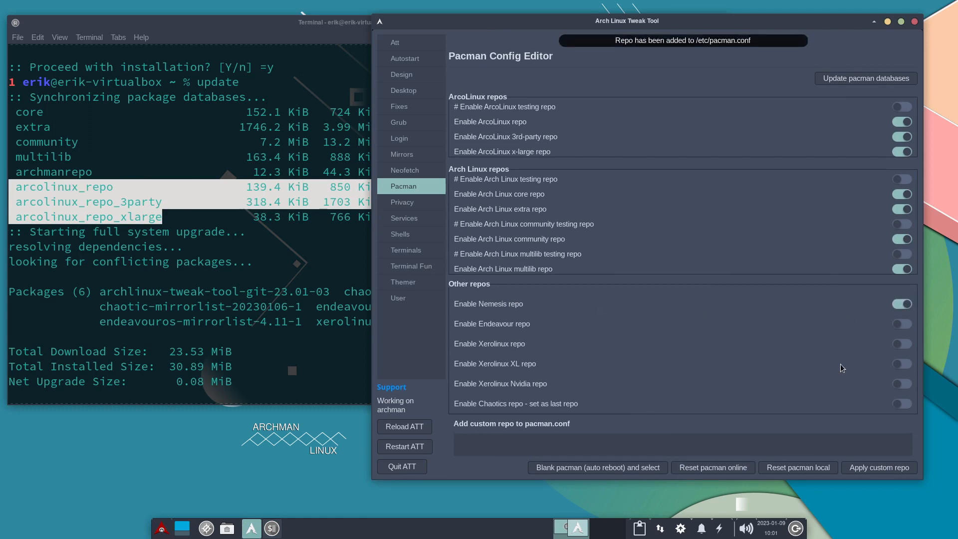
left_click(287, 350)
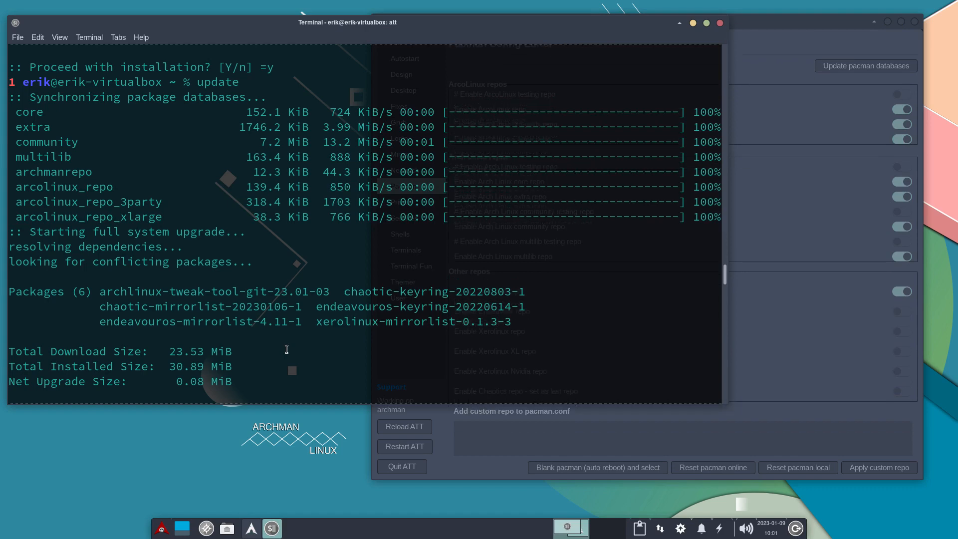
type("udpate")
key("ctrl+c")
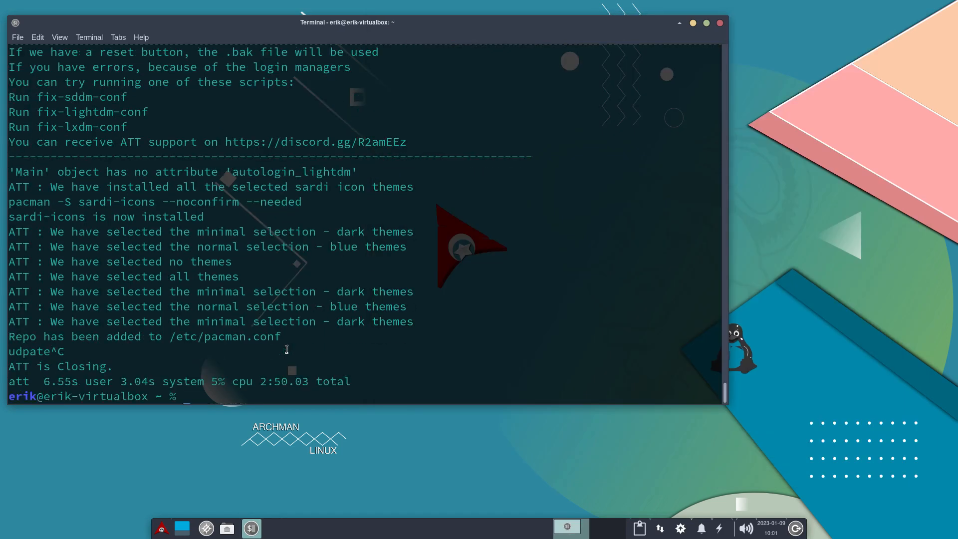
type("update")
key("Return")
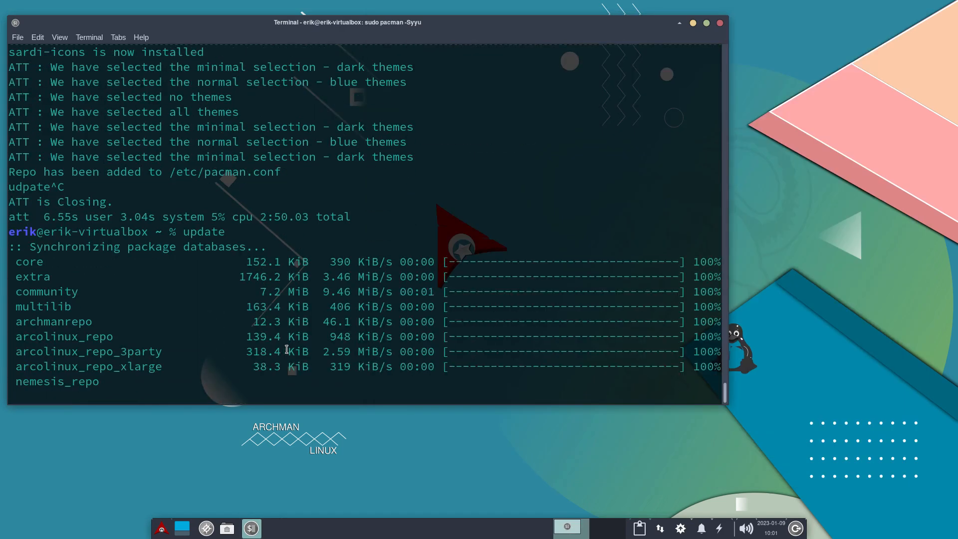
left_click_drag(114, 352, 18, 358)
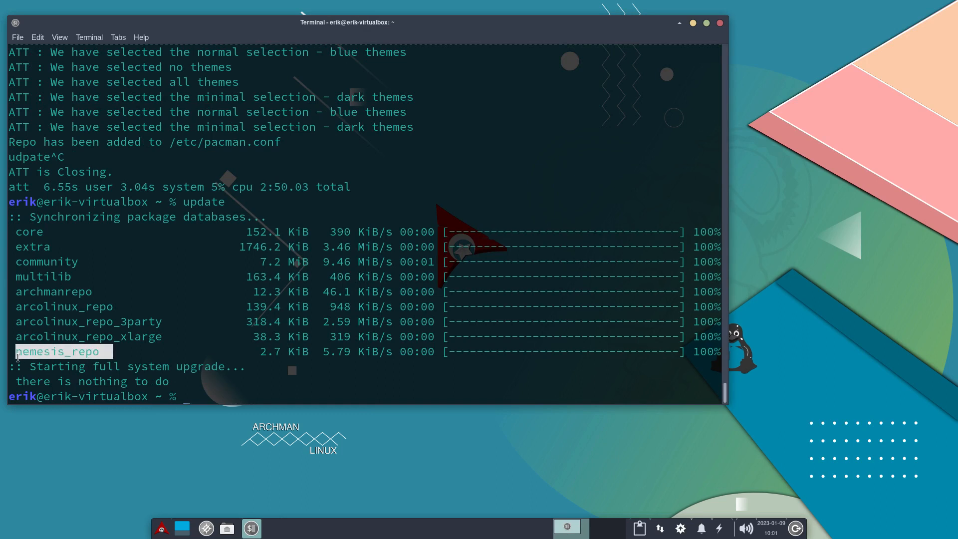
left_click(294, 355)
Start a sudo pacman -S command in the terminal and browse the available edu- packages through name completion.
type("s")
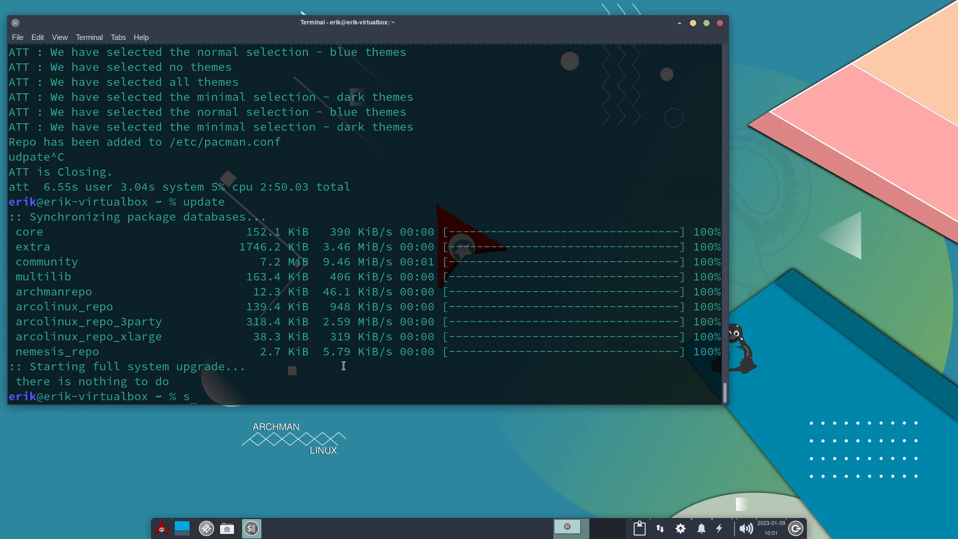
type("udo pacman -S edu-")
key("Tab")
key("Tab")
key("Tab")
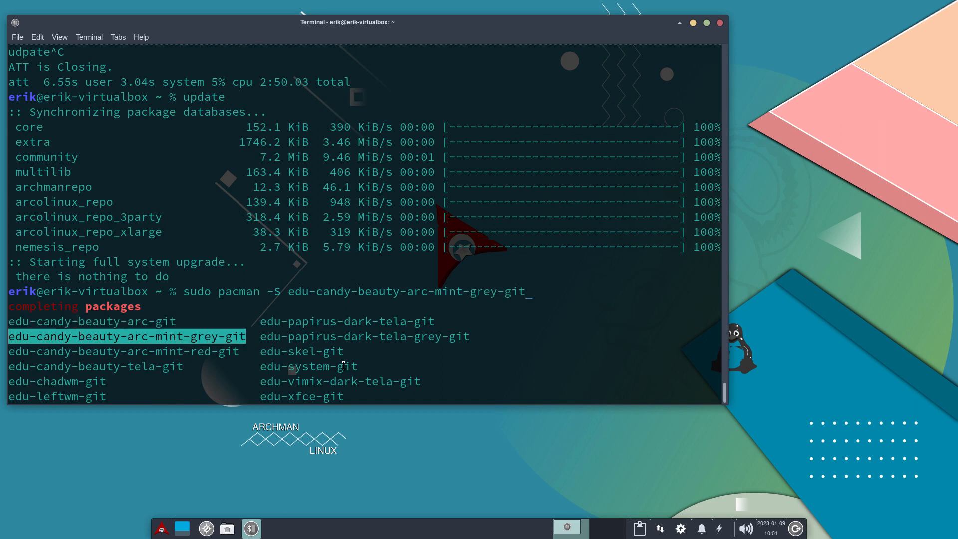
key("Tab")
key("Tab")
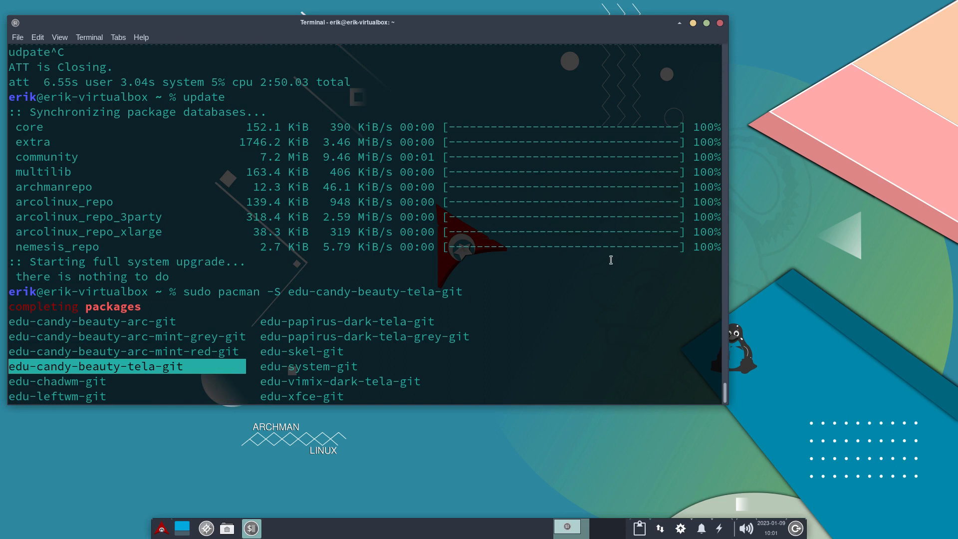
type("att")
key("Return")
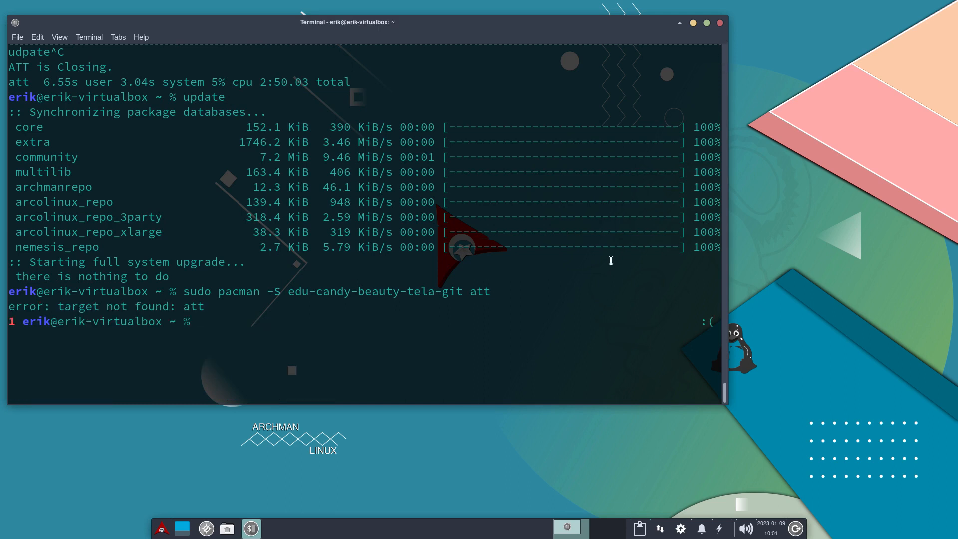
Relaunch the Arch Linux Tweak Tool from the terminal with att and authenticate with the account password.
type("att")
key("Return")
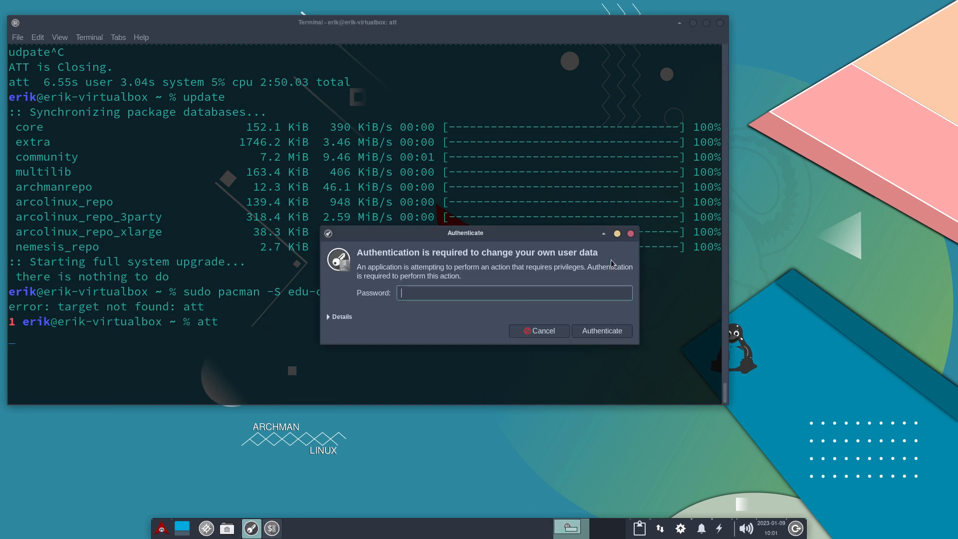
type("****")
key("Return")
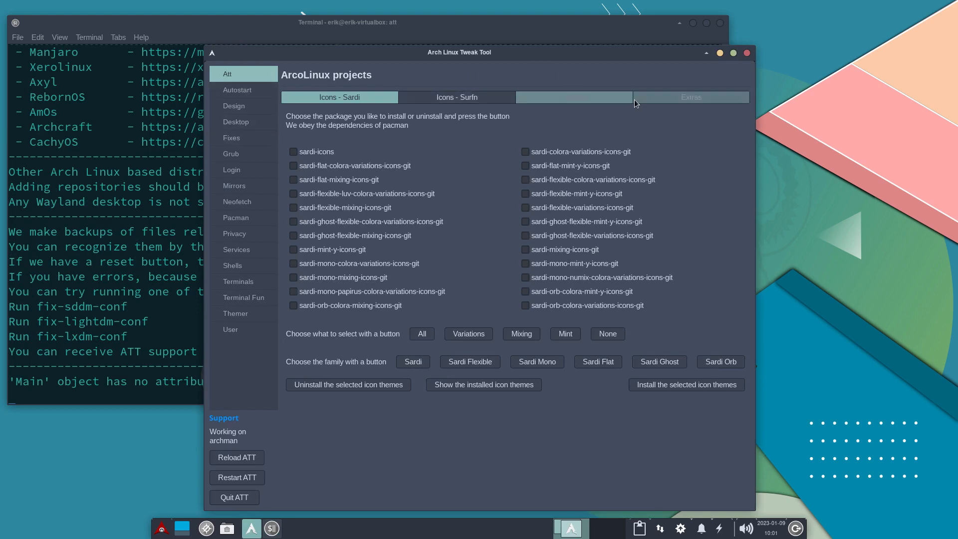
Show which of the ArcoLinux Extras packages are installed.
left_click(587, 99)
left_click(671, 100)
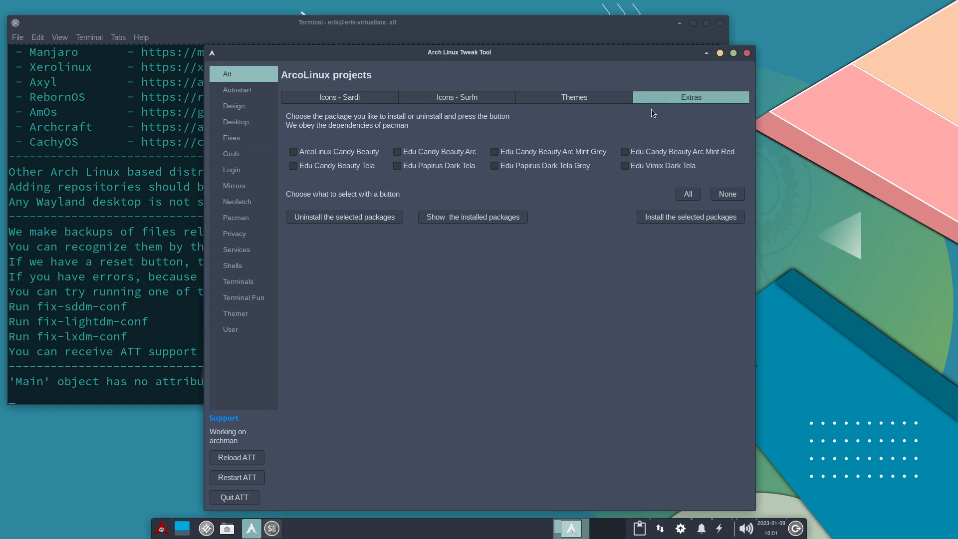
left_click(499, 223)
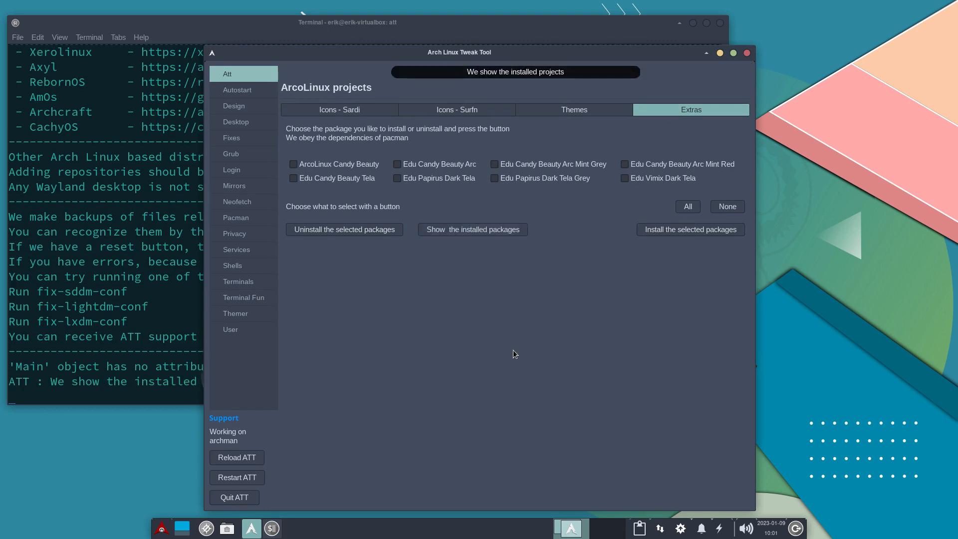
Remove the calamares entry from the autostart applications.
left_click(238, 91)
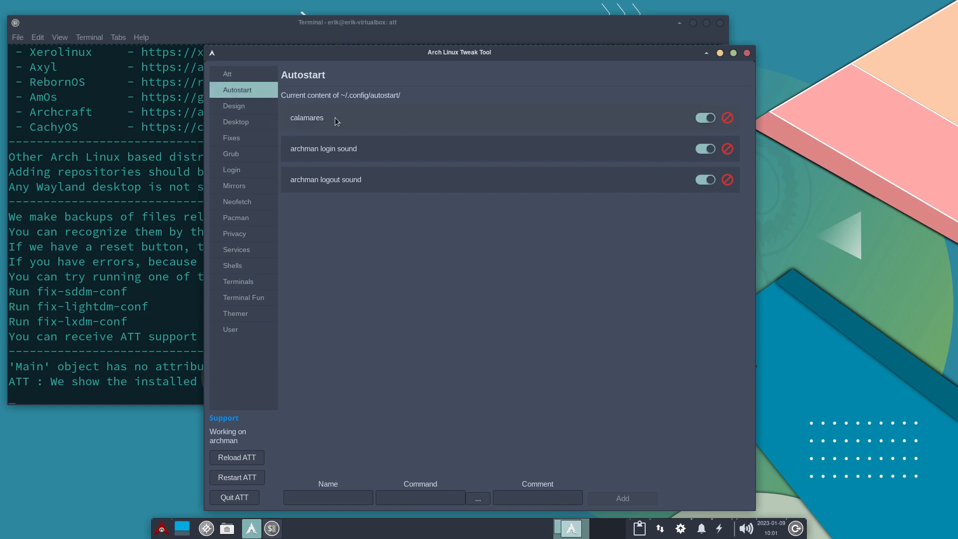
left_click(727, 118)
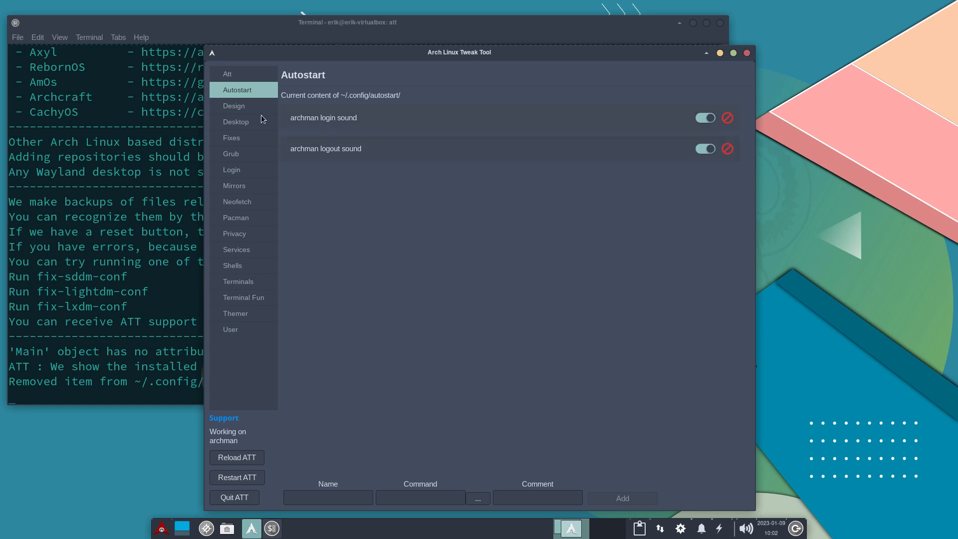
Compare the Design themes and icons with the ArcoLinux Sardi, Surfn and theme packages, marking arc-gtk-theme among the Design themes.
left_click(247, 107)
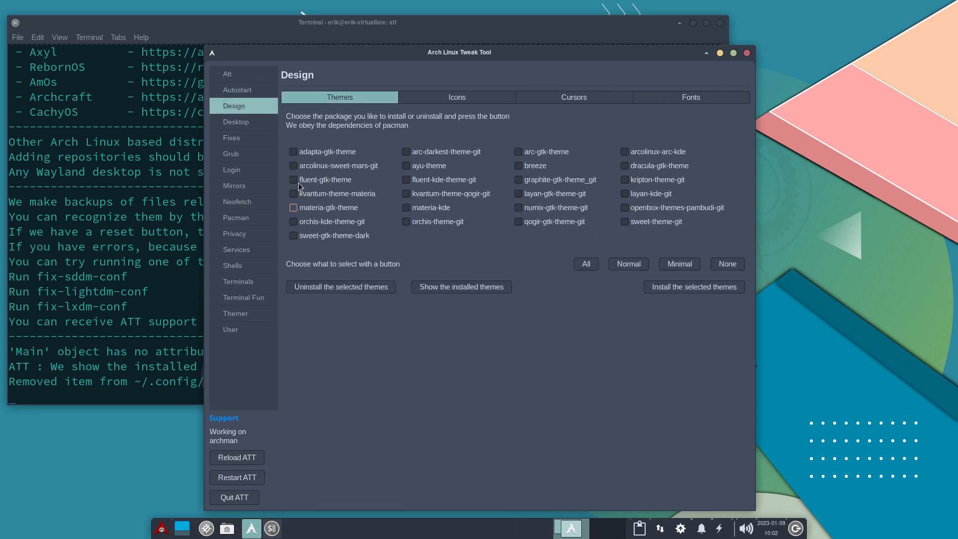
left_click(241, 78)
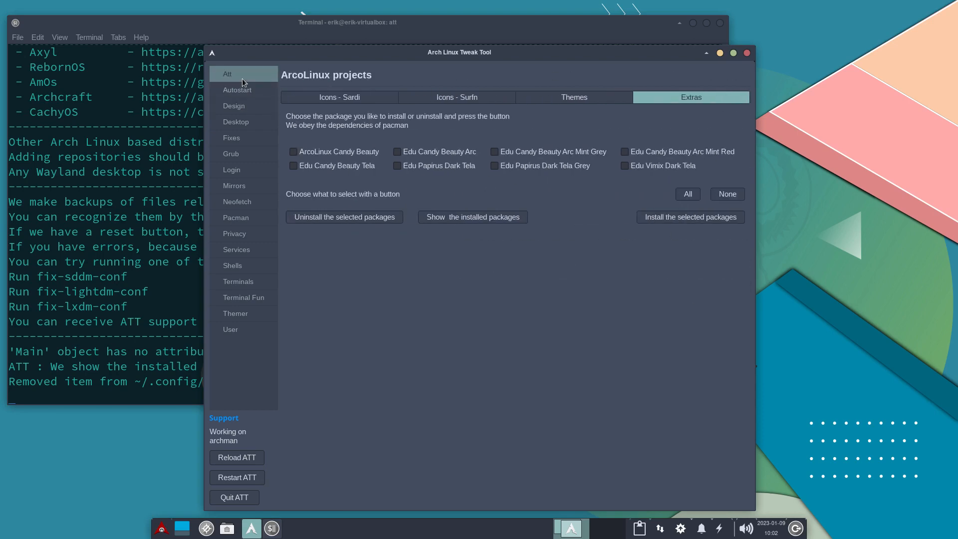
left_click(322, 97)
left_click(461, 99)
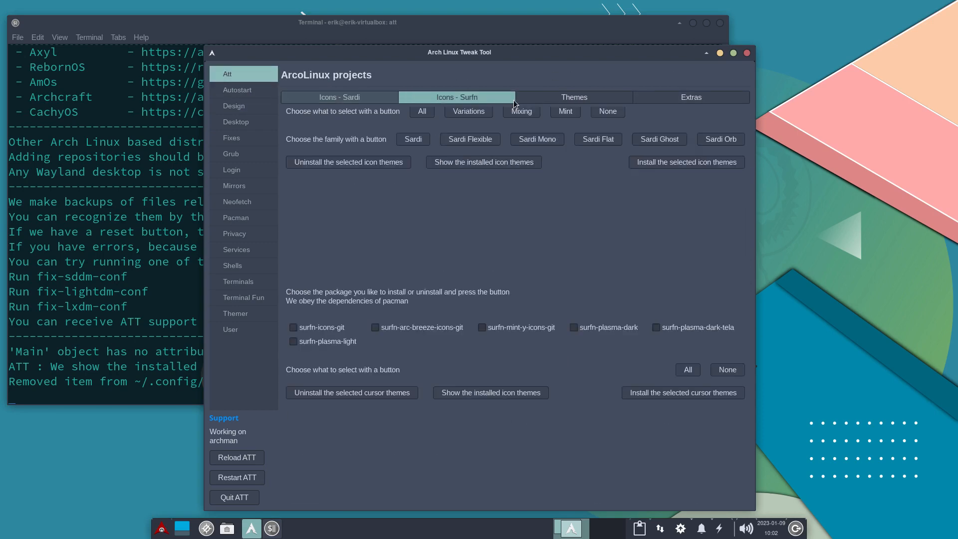
left_click(549, 98)
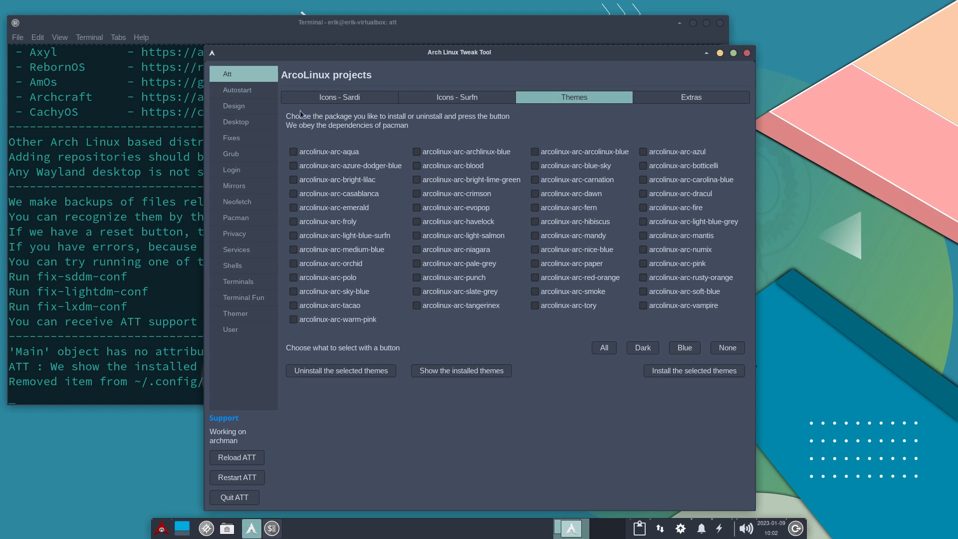
left_click(238, 106)
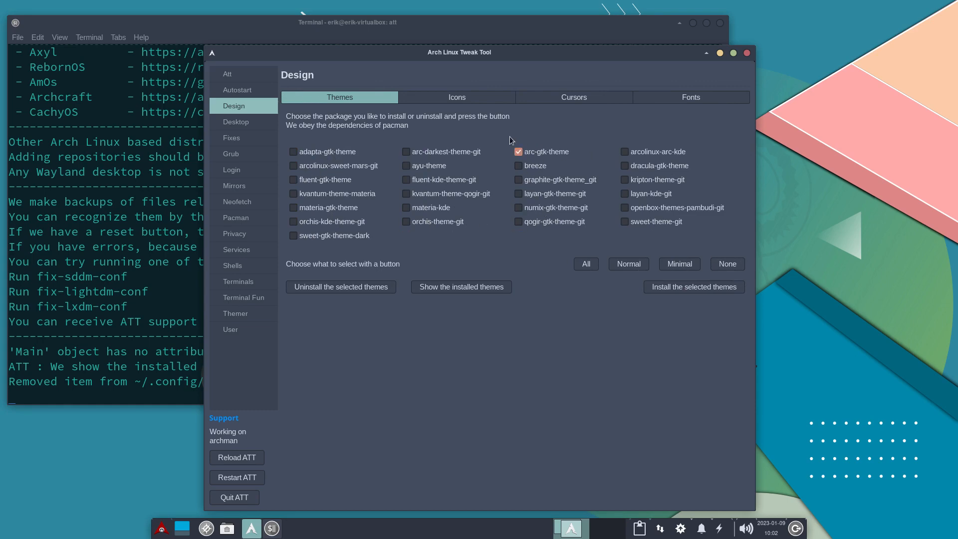
left_click(466, 101)
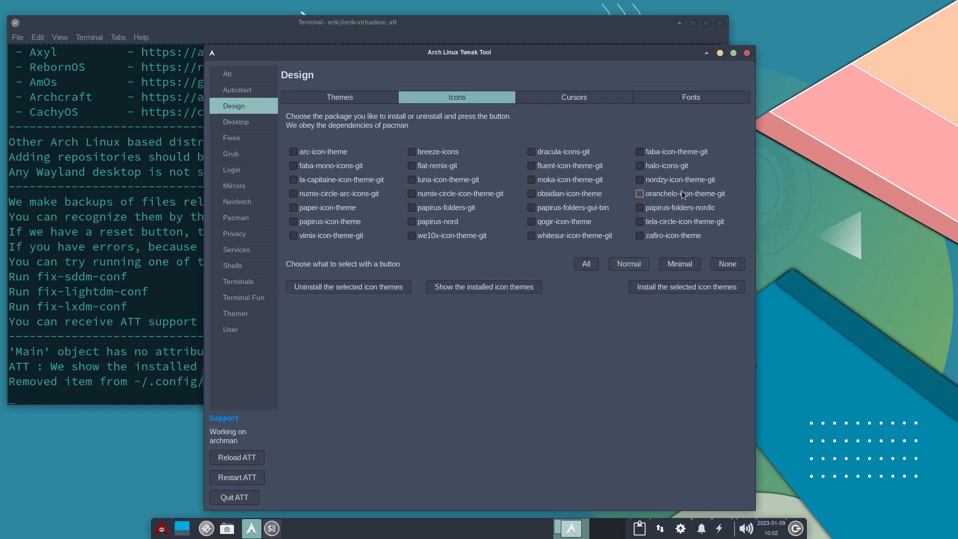
Install the bibata-cursor-theme-bin cursor theme from the Design cursors and check the terminal output.
left_click(567, 104)
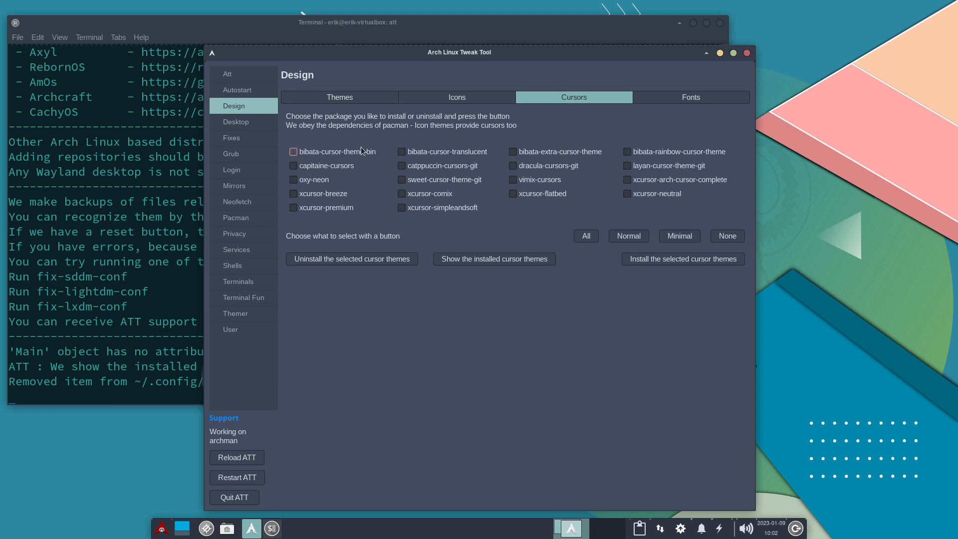
left_click(294, 154)
left_click(698, 260)
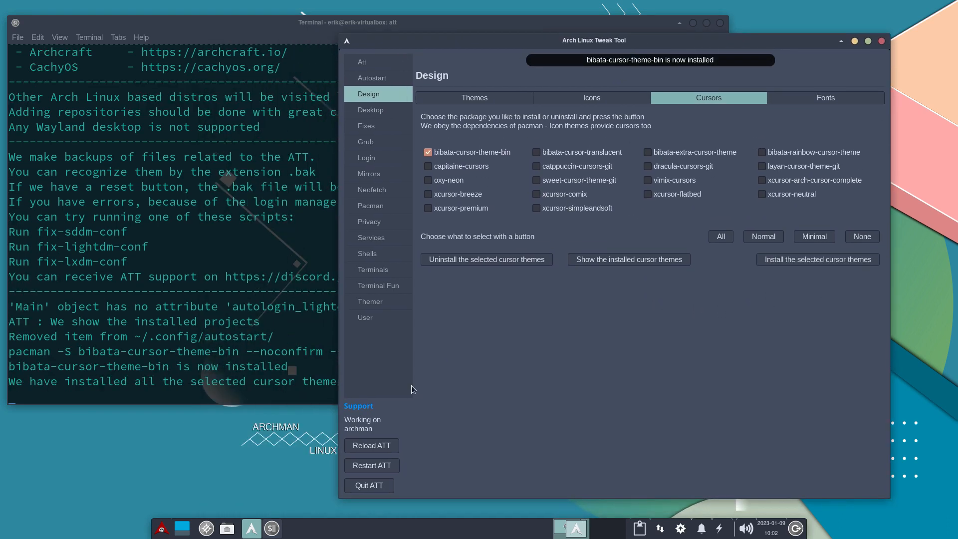
left_click(204, 355)
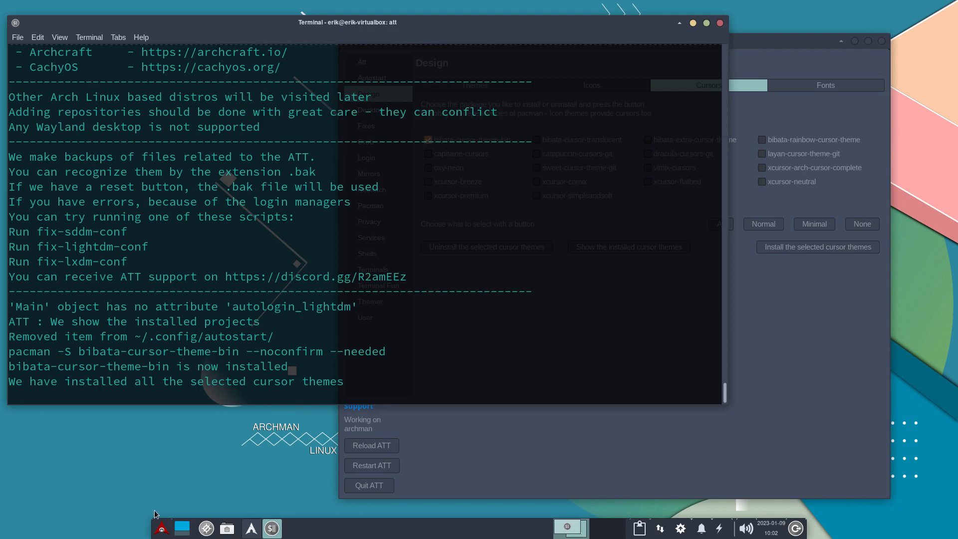
Compare the Bibata-Modern-Ice and Bibata-Original-Ice cursors in the mouse settings and apply Bibata-Modern-Ice as the cursor theme.
left_click(157, 532)
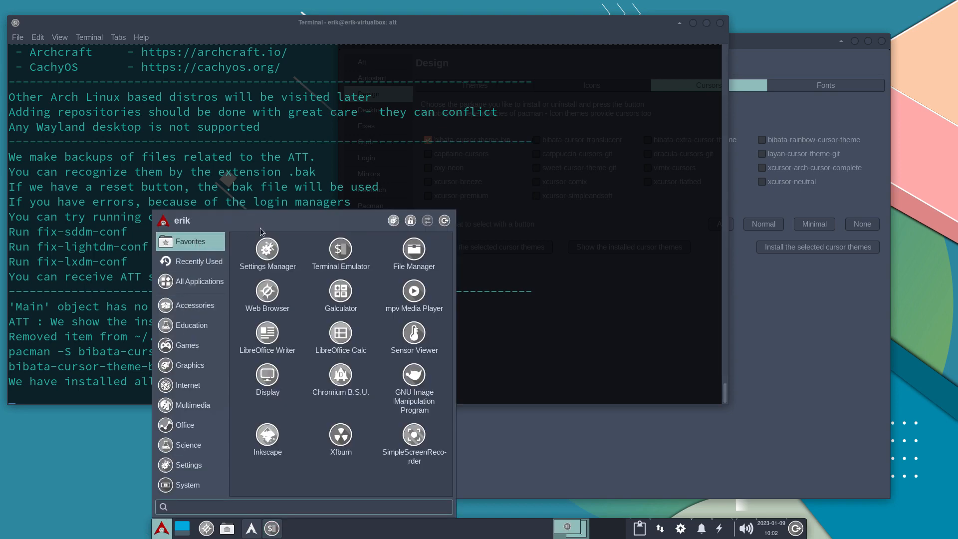
left_click(394, 221)
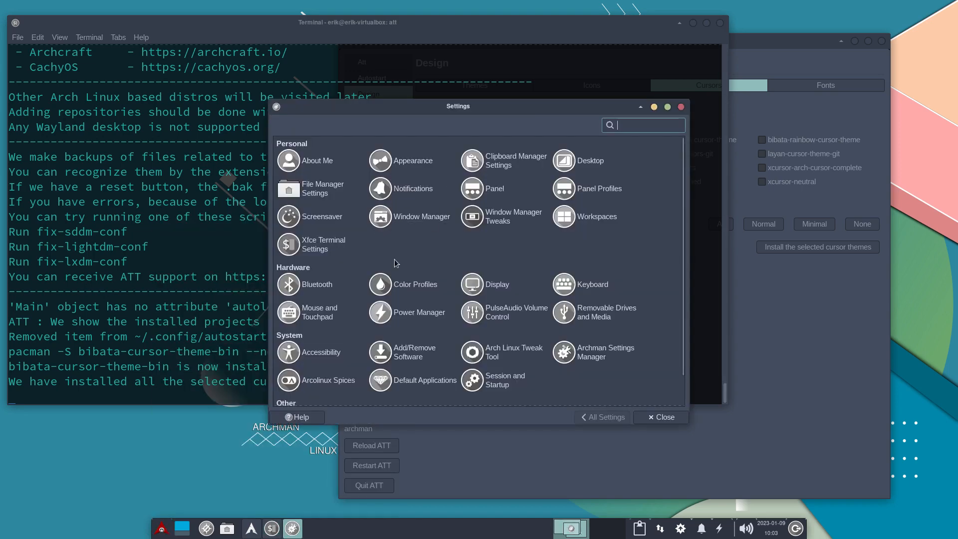
left_click(309, 312)
left_click(374, 130)
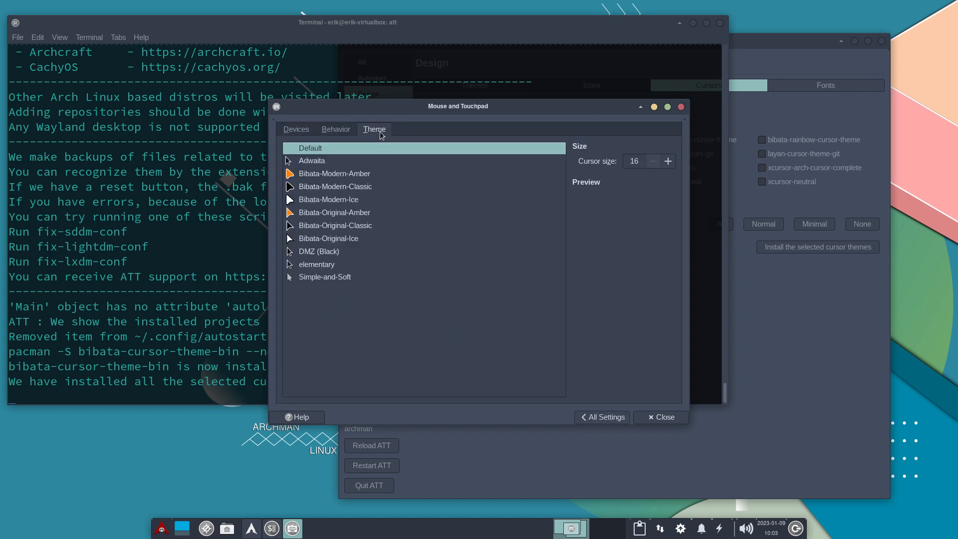
left_click(359, 200)
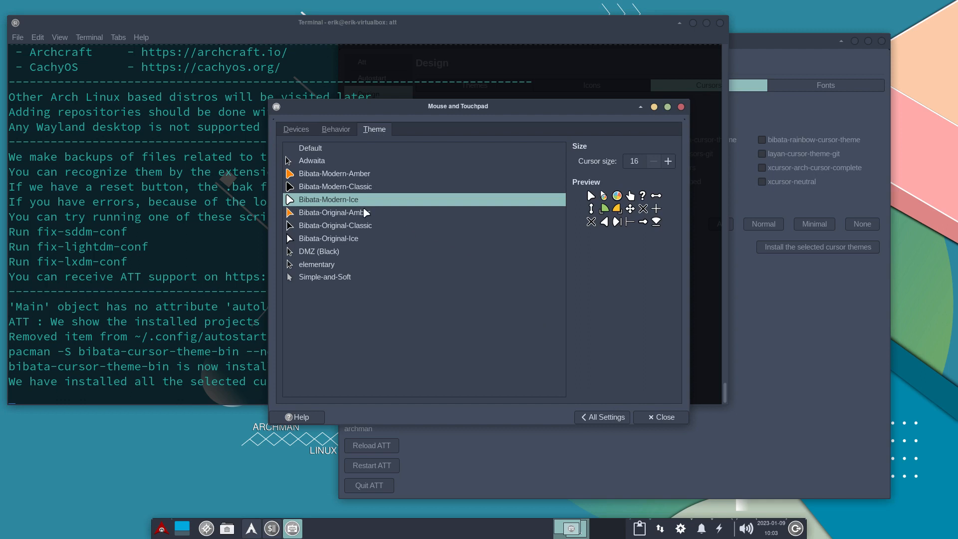
left_click(359, 238)
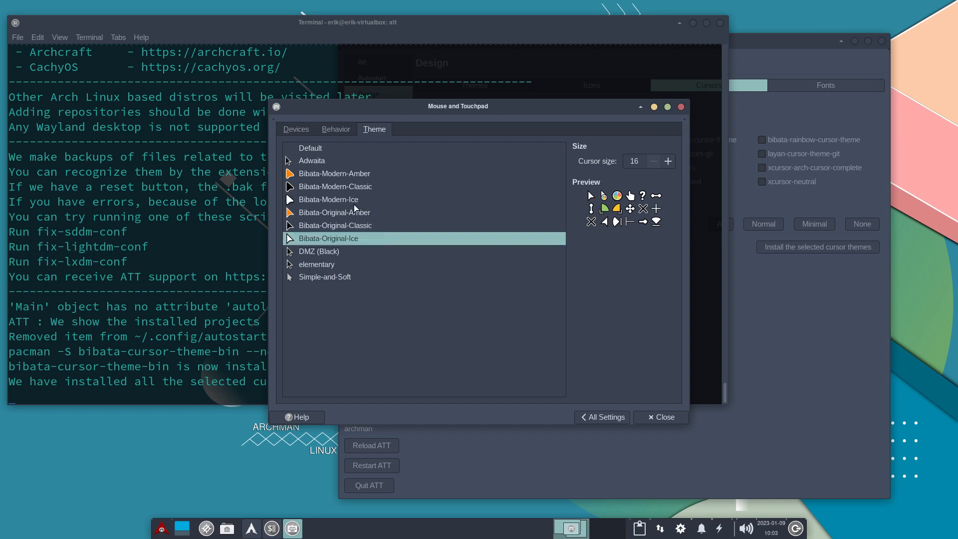
left_click(354, 199)
left_click(658, 419)
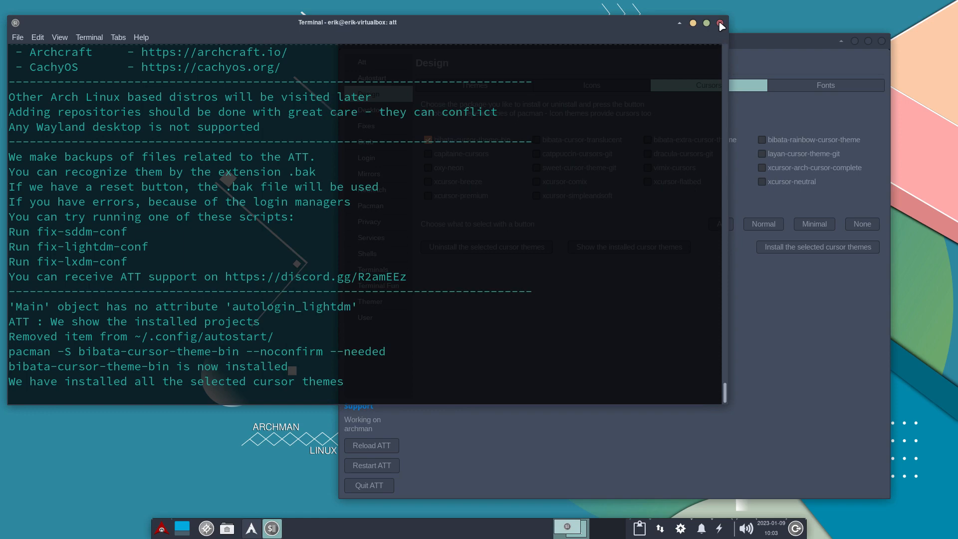
Show the Desktop installer in Arch Linux Tweak Tool and examine the session files in /usr/share/xsessions in the file manager.
left_click(779, 245)
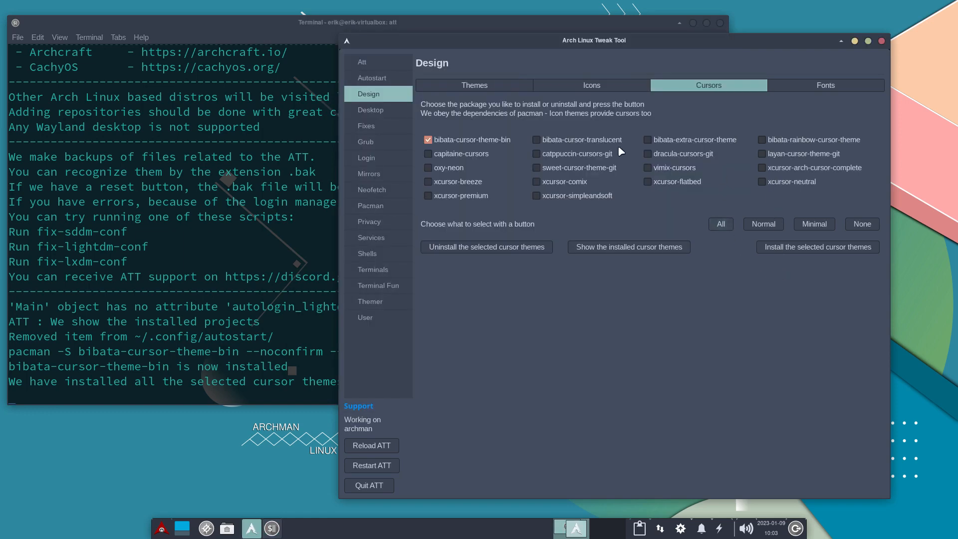
left_click(378, 109)
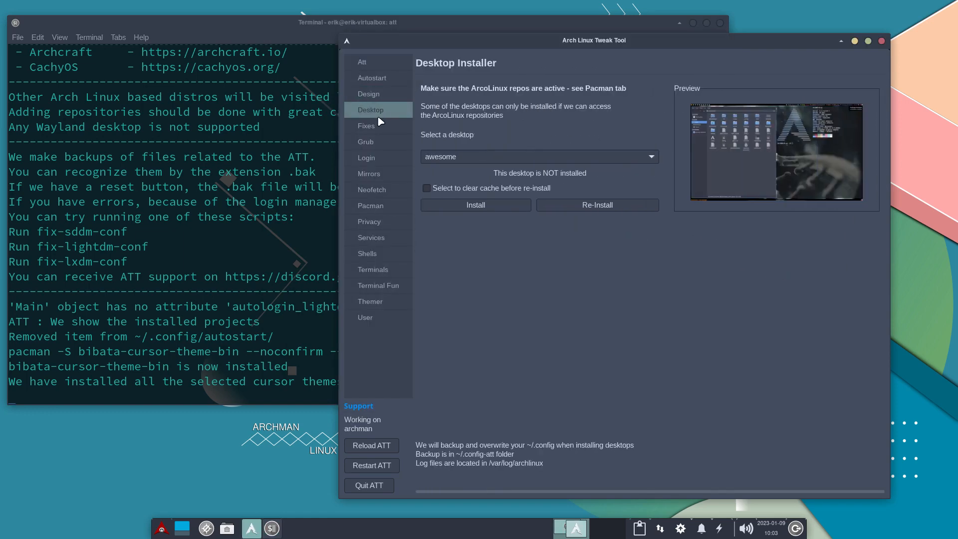
left_click(229, 481)
left_click(227, 528)
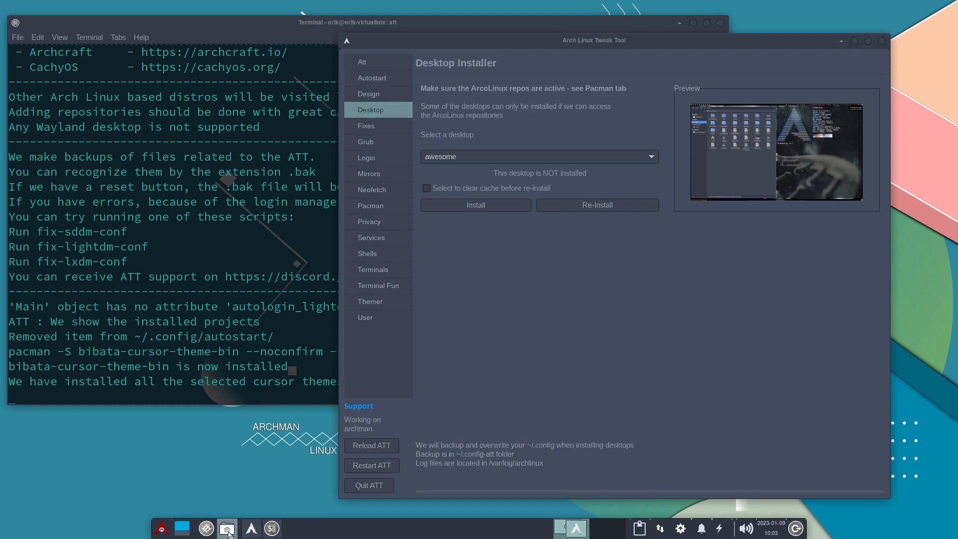
left_click(50, 426)
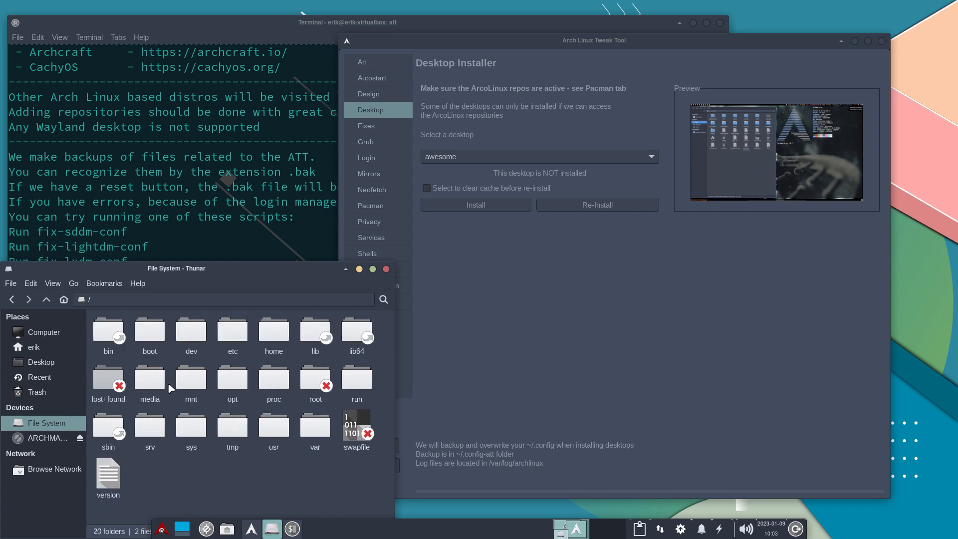
double_click(272, 428)
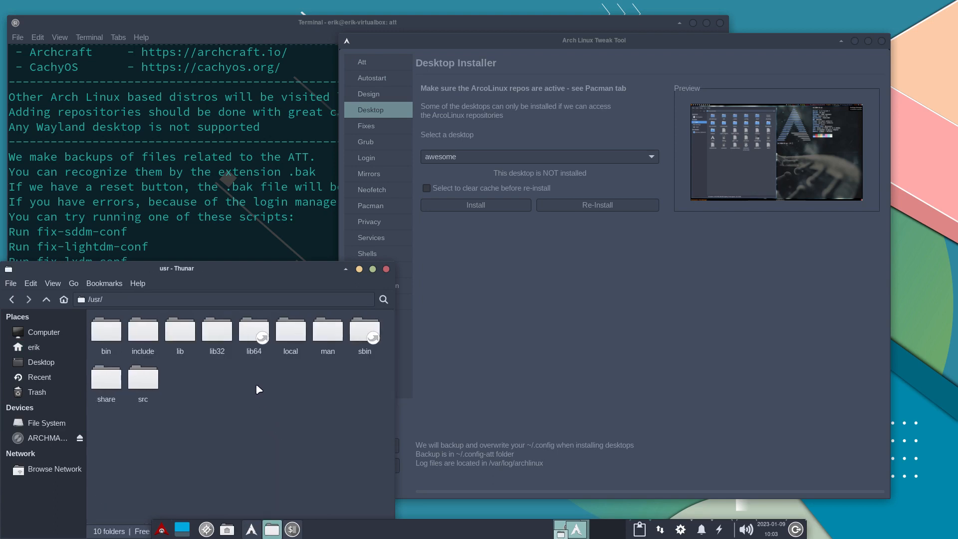
type("sh")
key("Return")
type("xs")
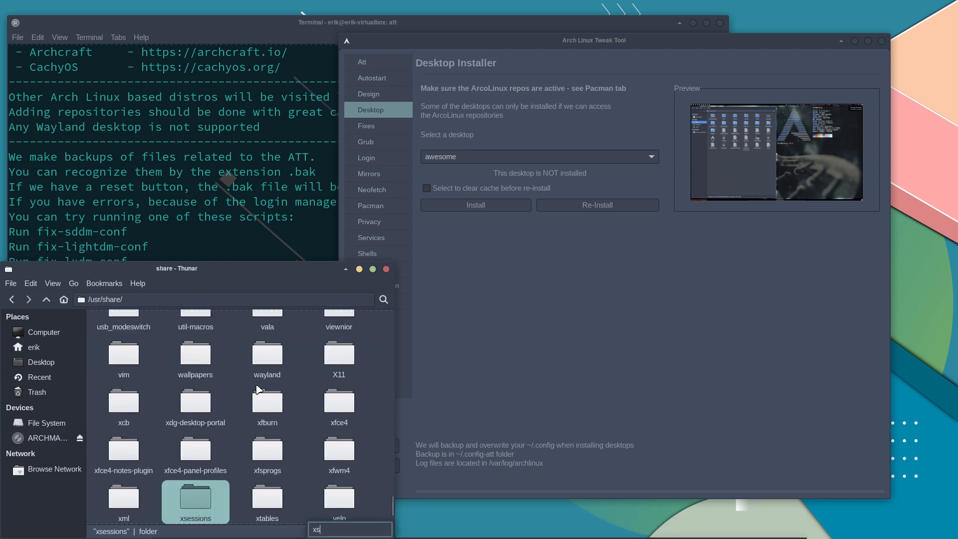
key("Return")
left_click(124, 331)
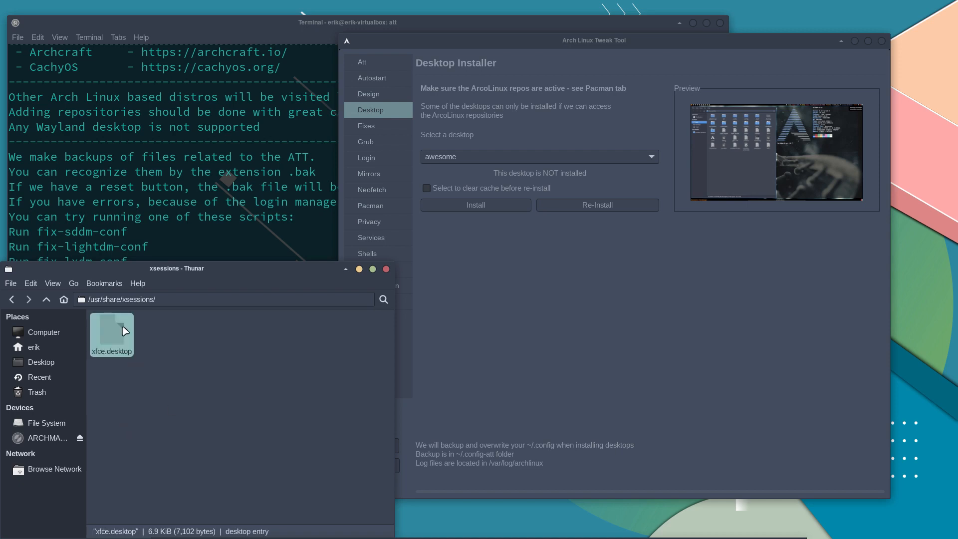
Return to /usr/share and look for a Wayland folder there.
left_click(46, 299)
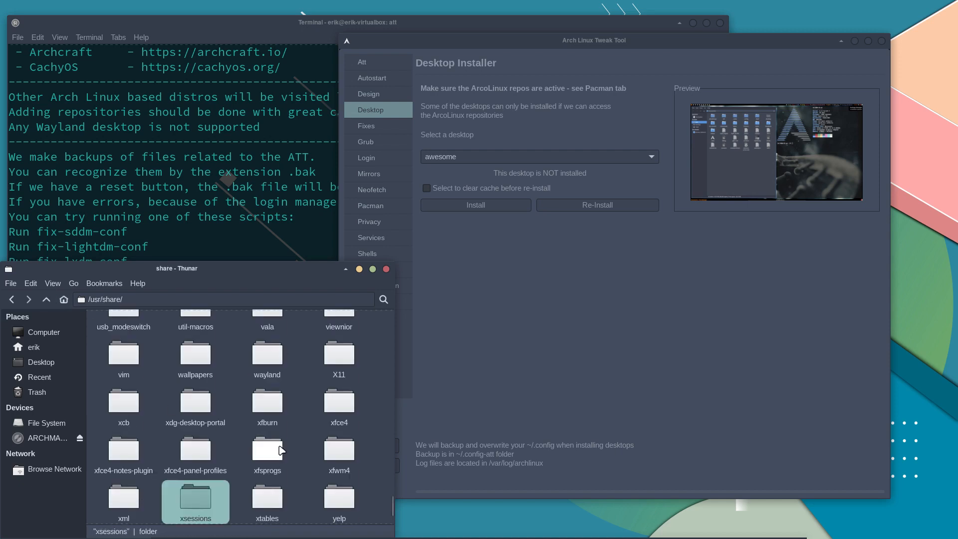
type("wa")
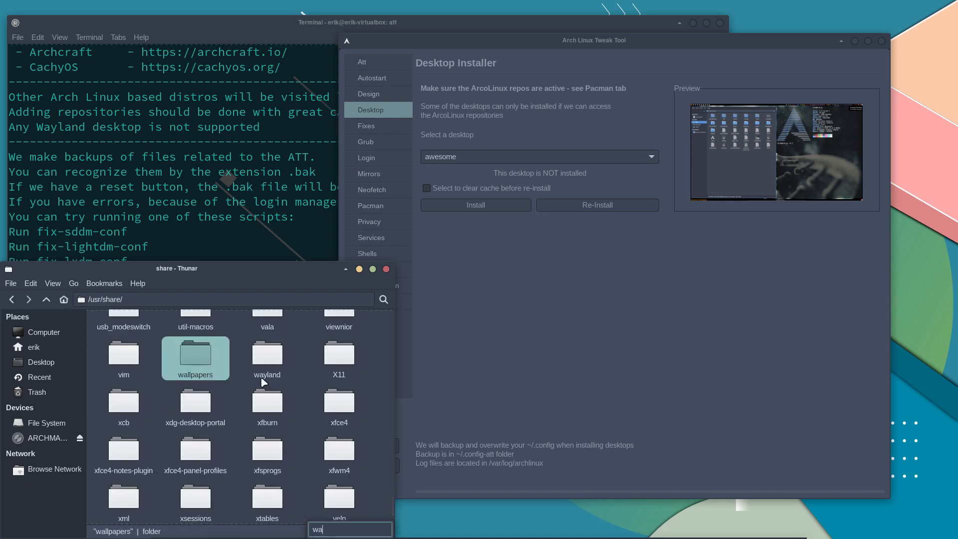
left_click(267, 359)
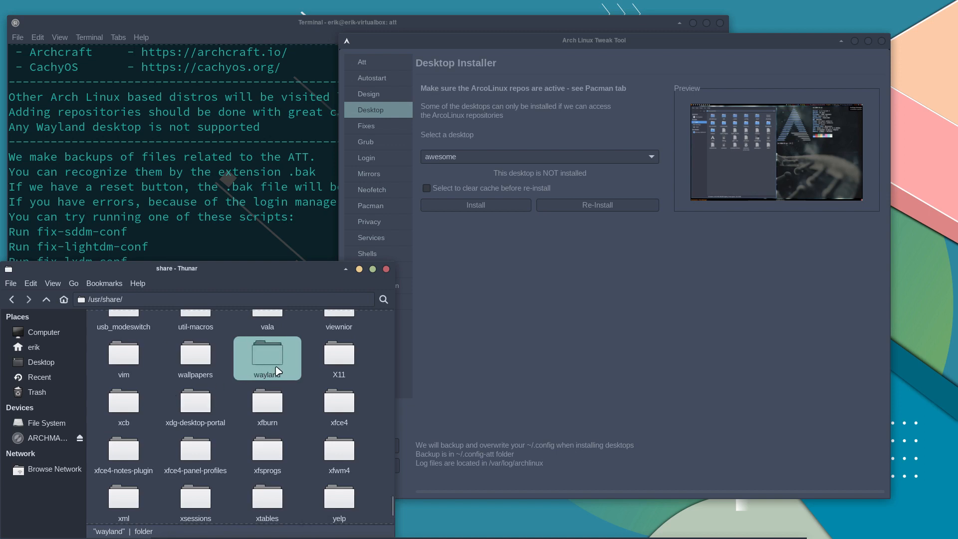
Install the awesome desktop with the Desktop installer and close the file manager window.
left_click(447, 324)
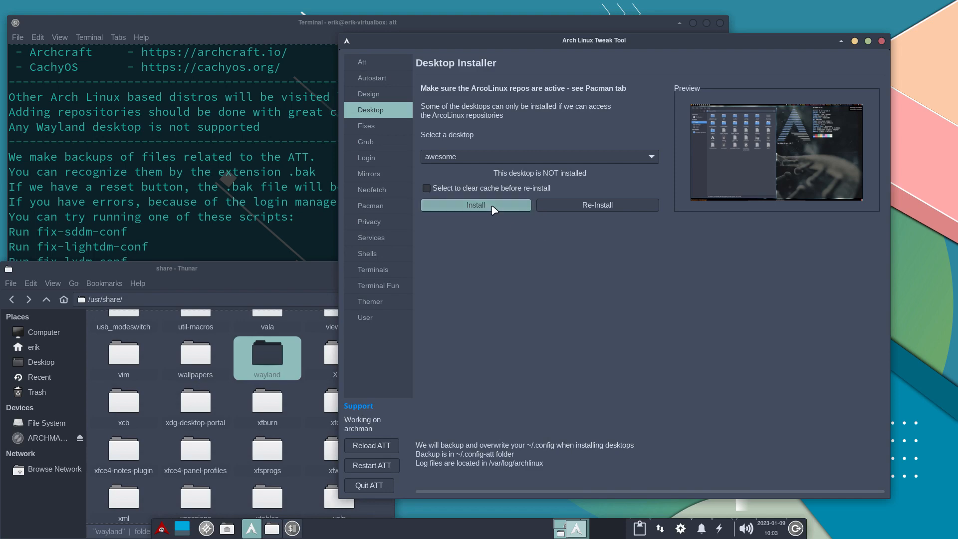
left_click(509, 205)
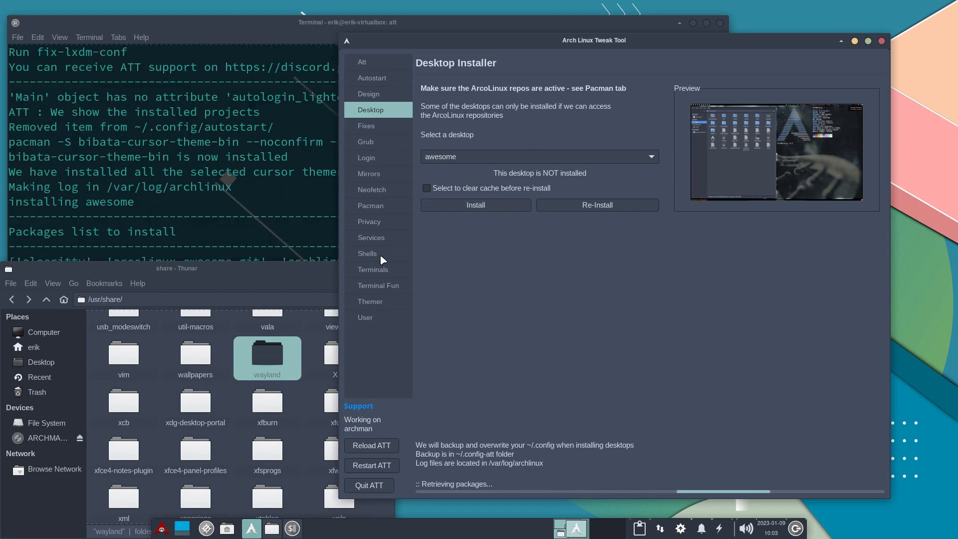
left_click(331, 269)
left_click(385, 268)
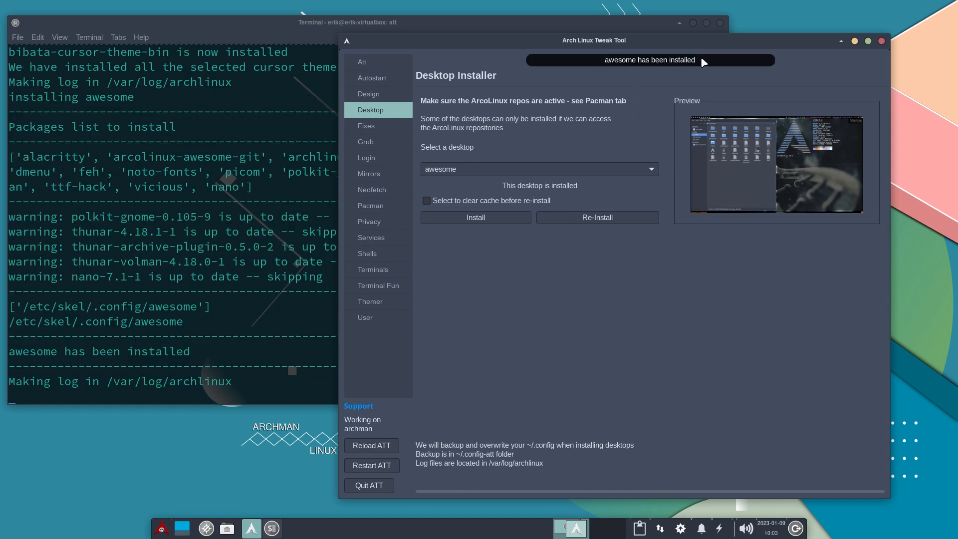
Quit Arch Linux Tweak Tool and log out of the Xfce session.
left_click(379, 488)
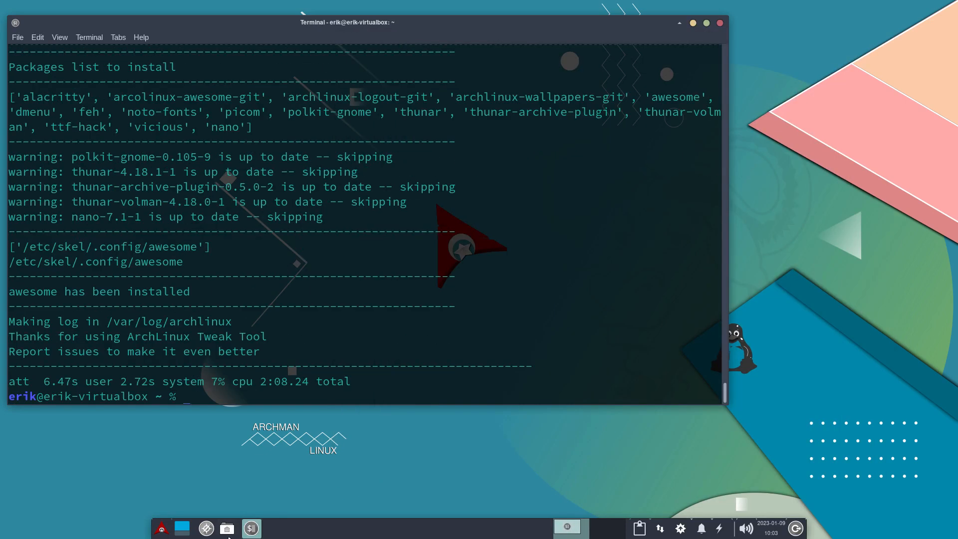
left_click(162, 528)
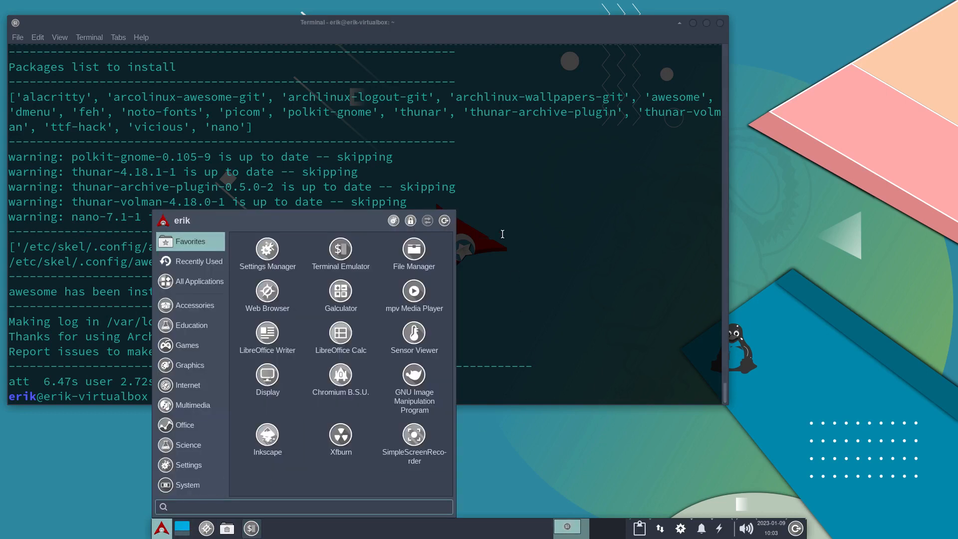
left_click(444, 220)
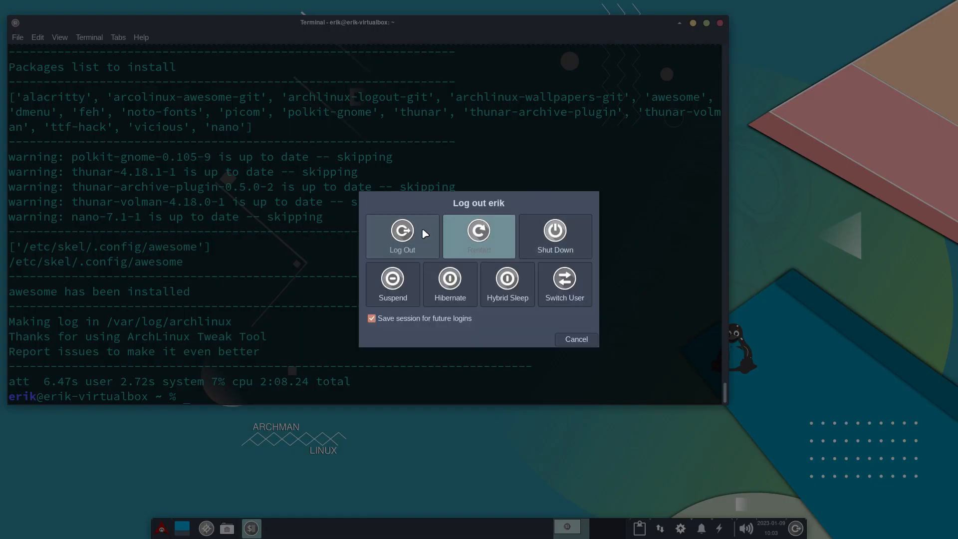
left_click(413, 232)
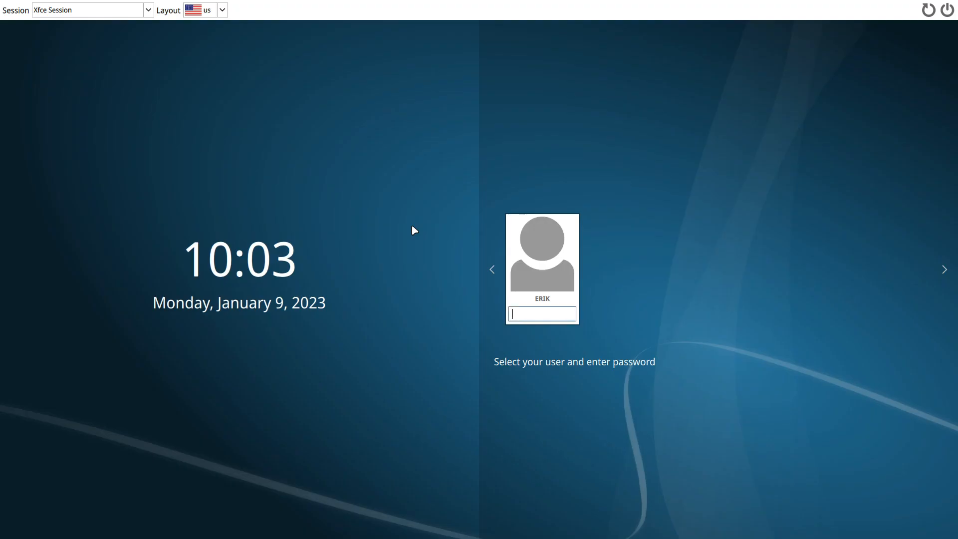
Choose the awesome session on the login screen and log in with the account password.
left_click(148, 11)
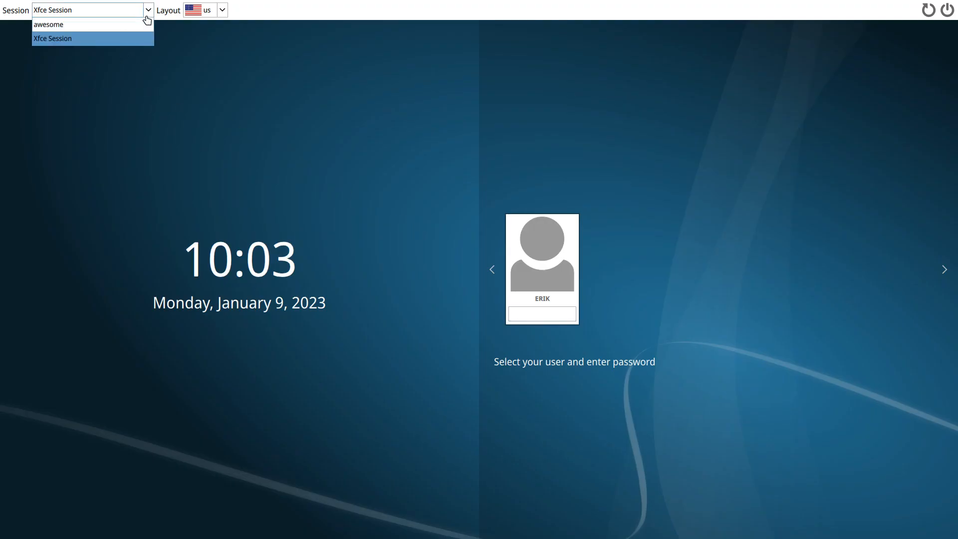
left_click(132, 24)
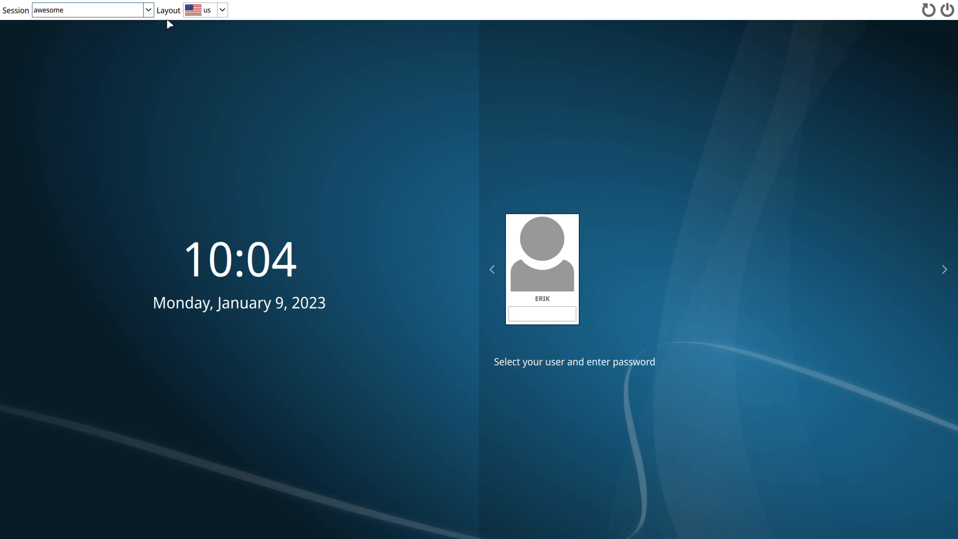
left_click(208, 18)
left_click(208, 20)
left_click(549, 318)
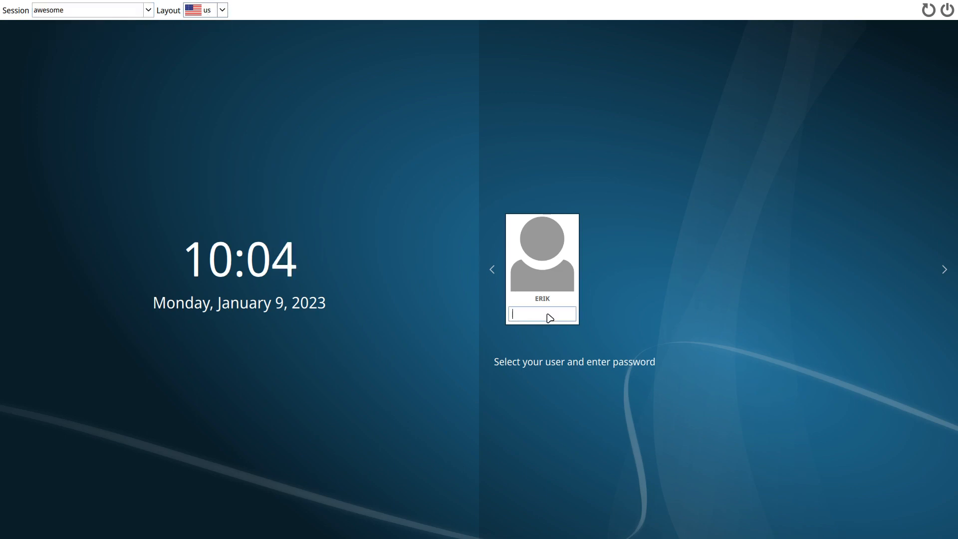
type("*****")
key("Return")
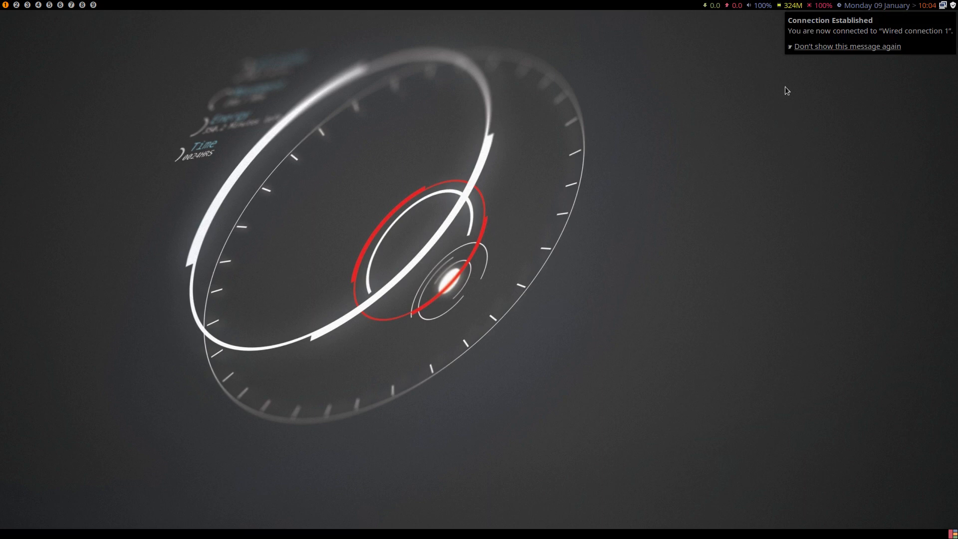
Dismiss the network notification, open a terminal, and try opening and closing the file manager in awesome.
left_click(852, 22)
key("super+Return")
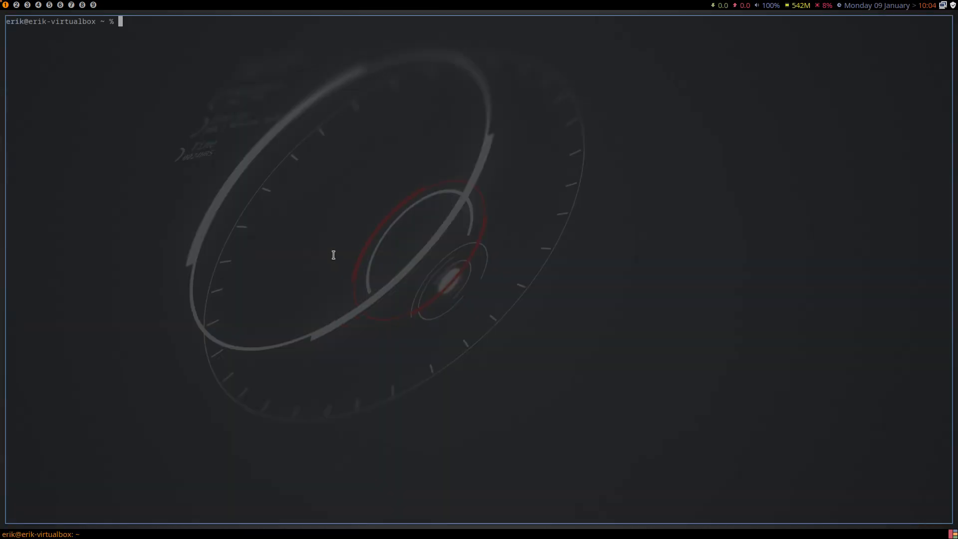
key("super+shift+Return")
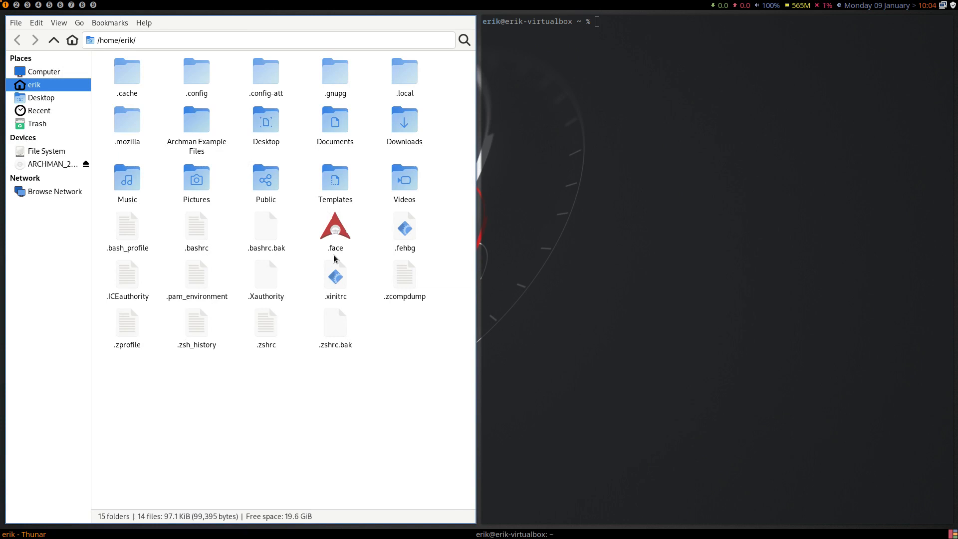
key("super+q")
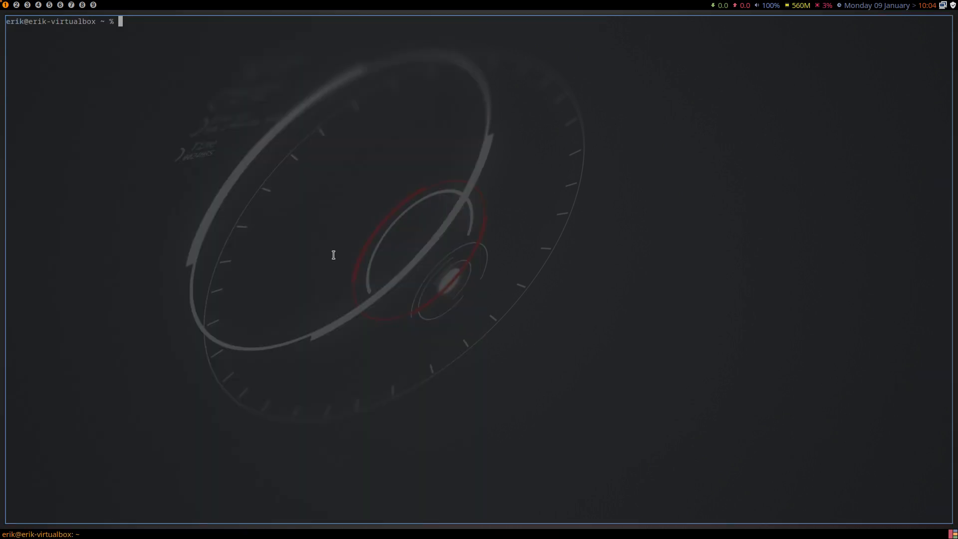
Log out of awesome and log back in to the same session with the account password.
key("super+x")
left_click(334, 257)
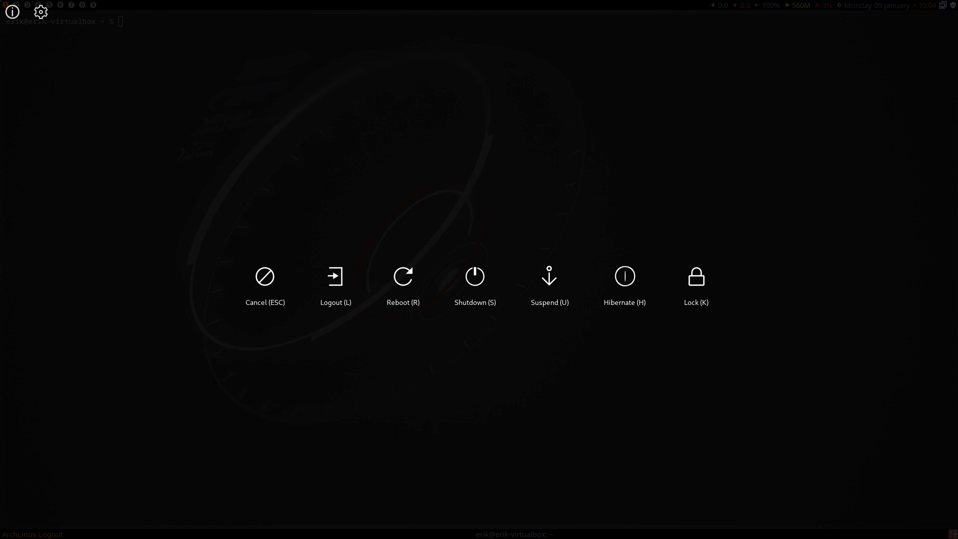
type("******")
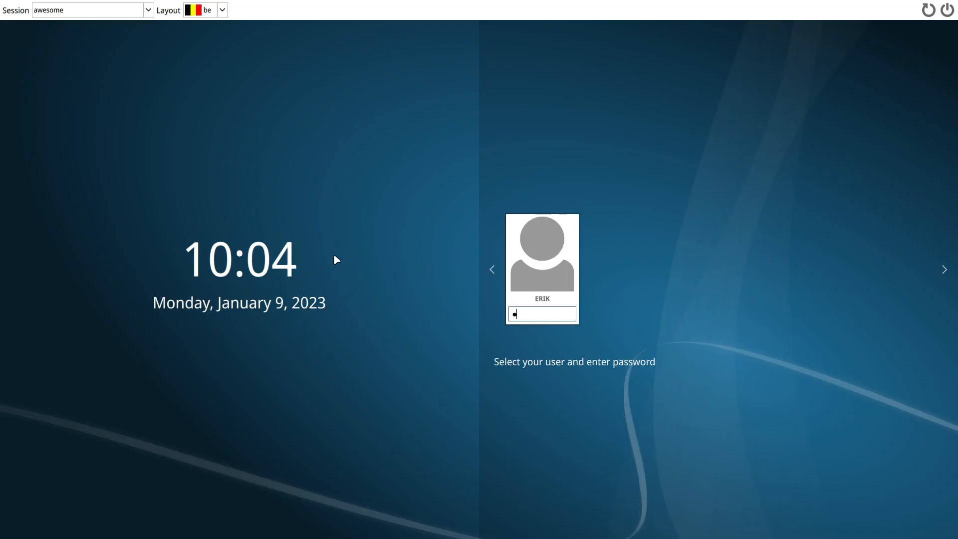
key("Return")
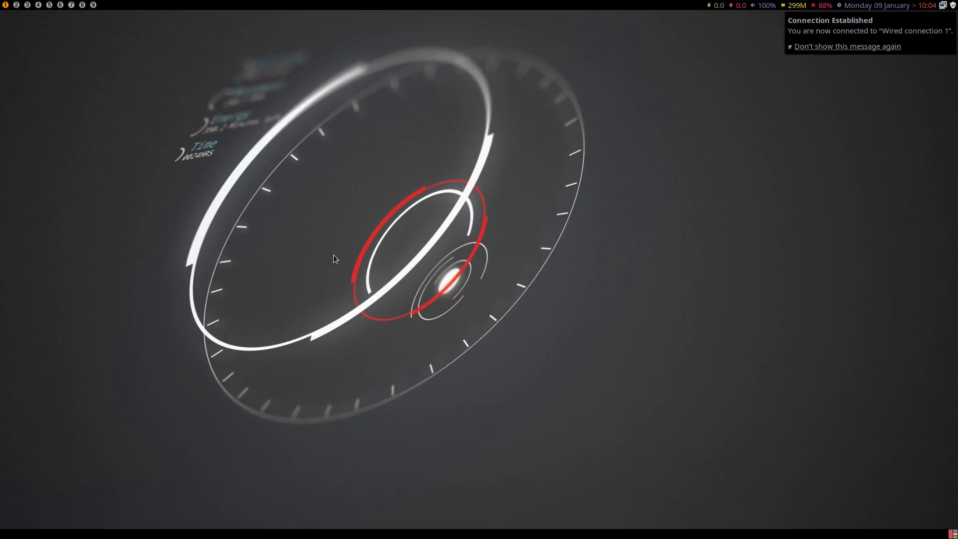
Open two terminals and a file manager window side by side in the awesome session.
key("super+Return")
key("super+Return")
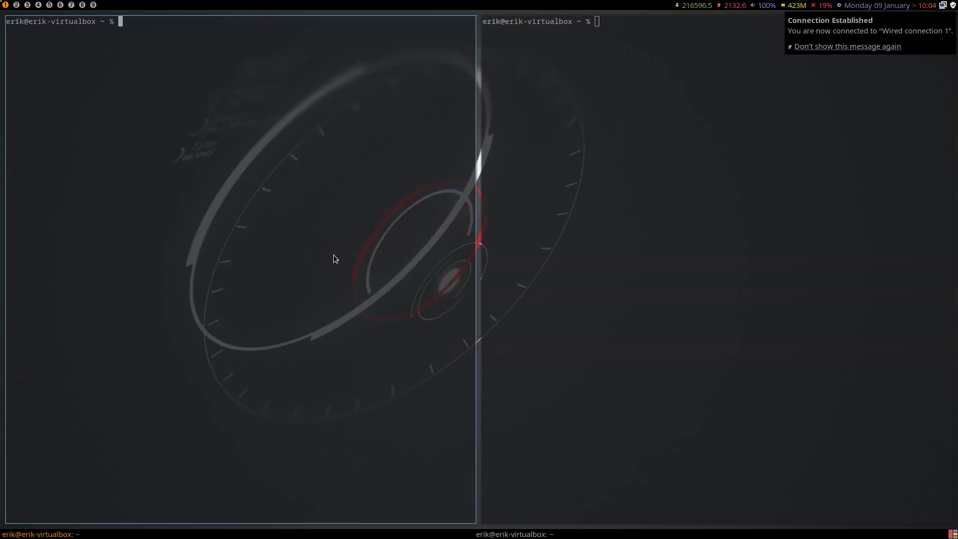
key("super+shift+Return")
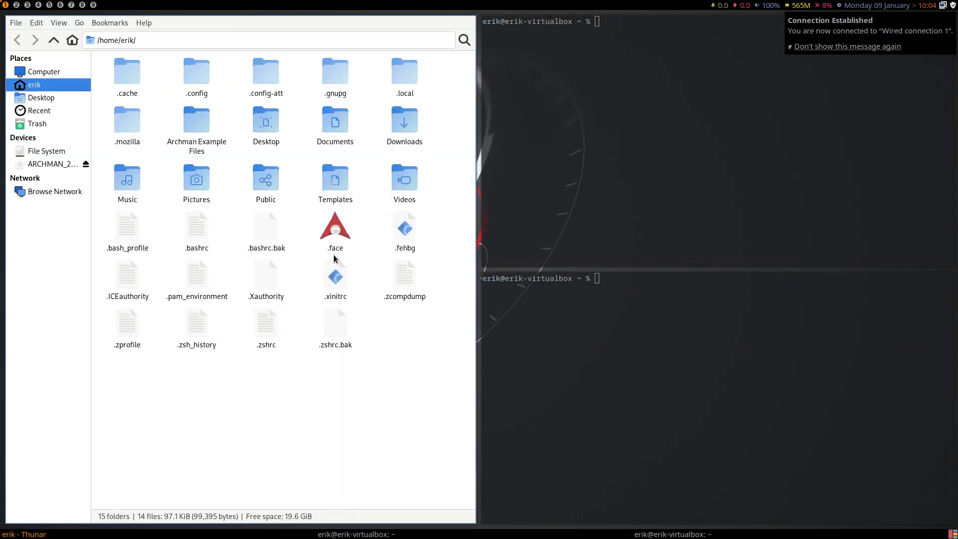
Launch cacafire from the application launcher and quit it after viewing the fire animation.
type("d")
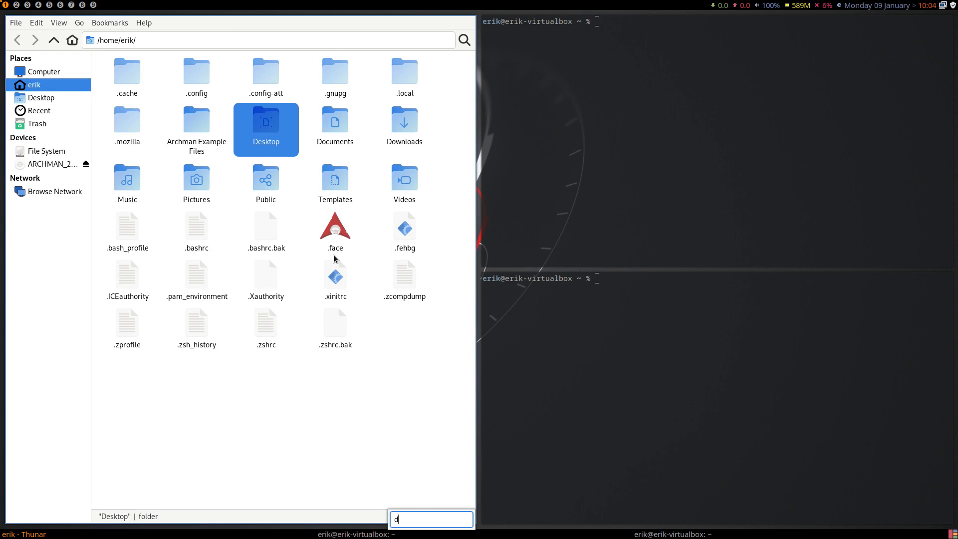
key("super+d")
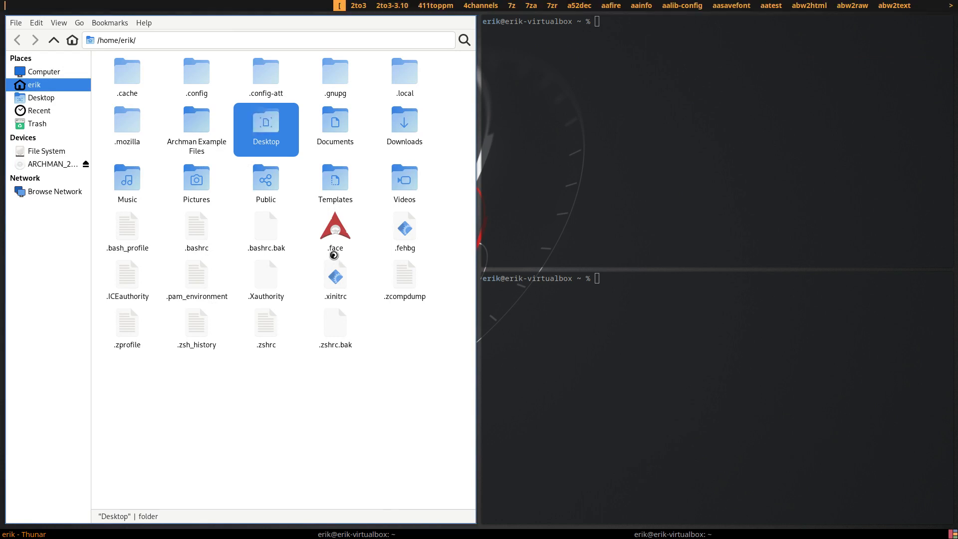
type("cacaf")
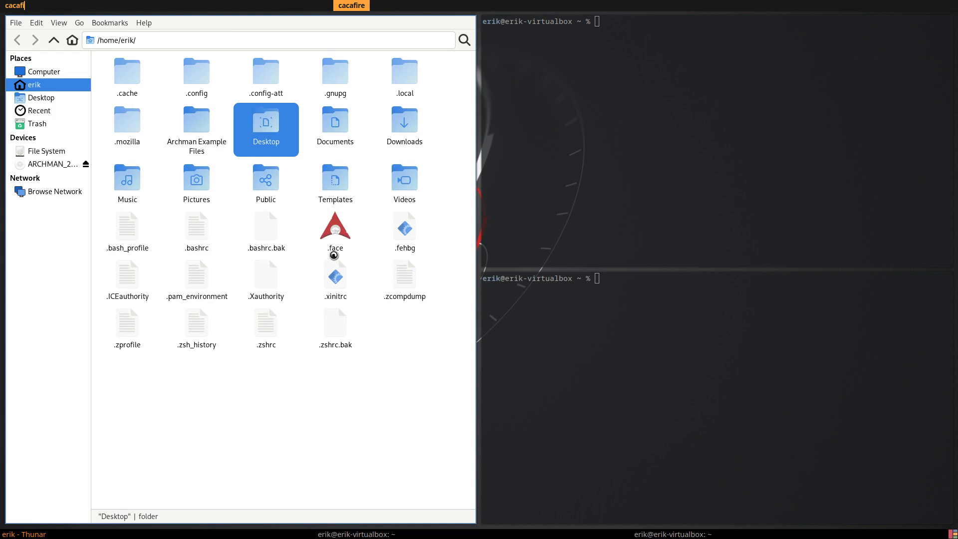
key("Return")
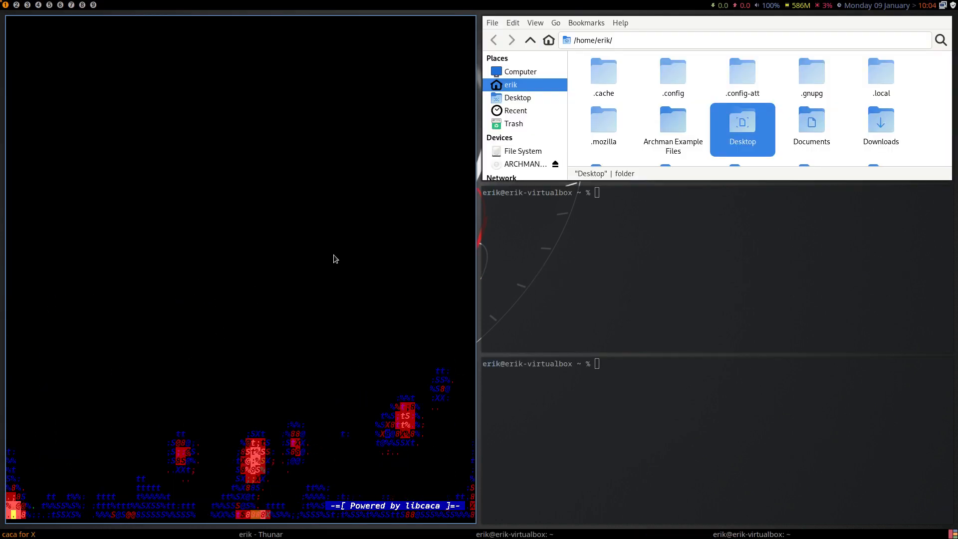
key("Escape")
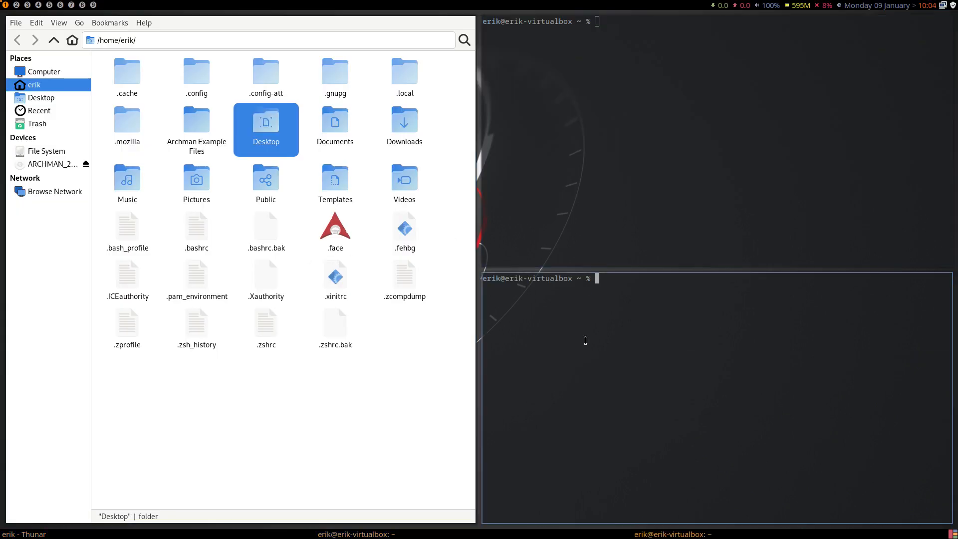
Close both terminals, leaving the file manager open, and search the application launcher for "lx".
key("super+q")
key("super+q")
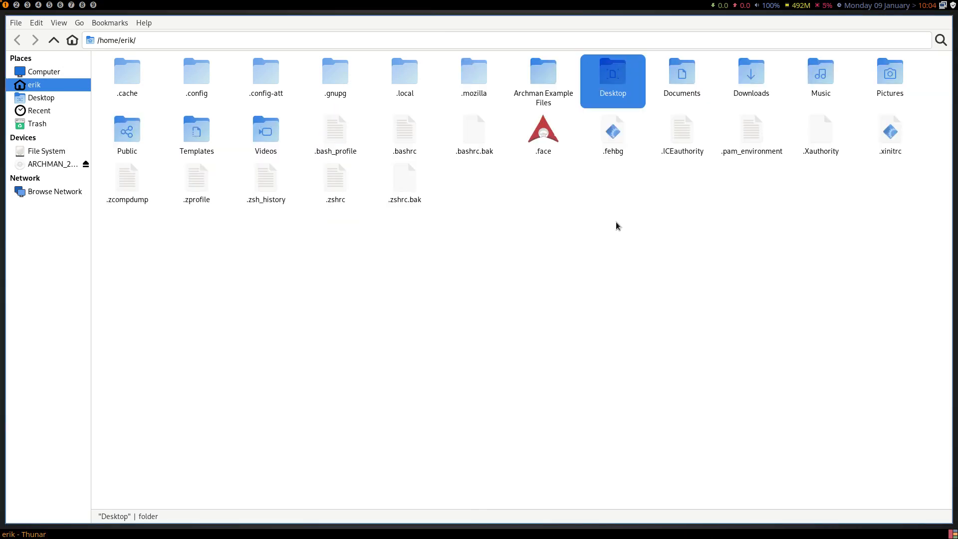
key("super+d")
type("lx")
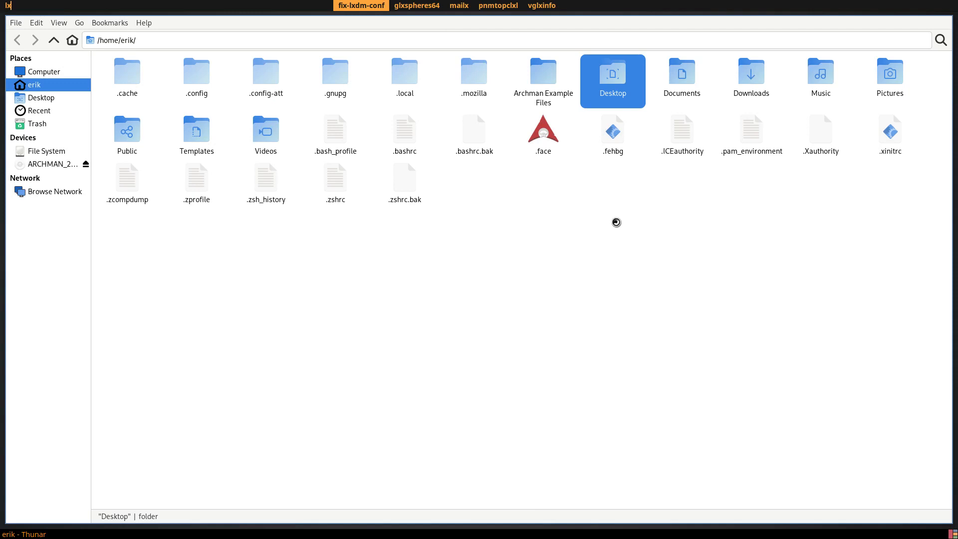
key("Escape")
key("Escape")
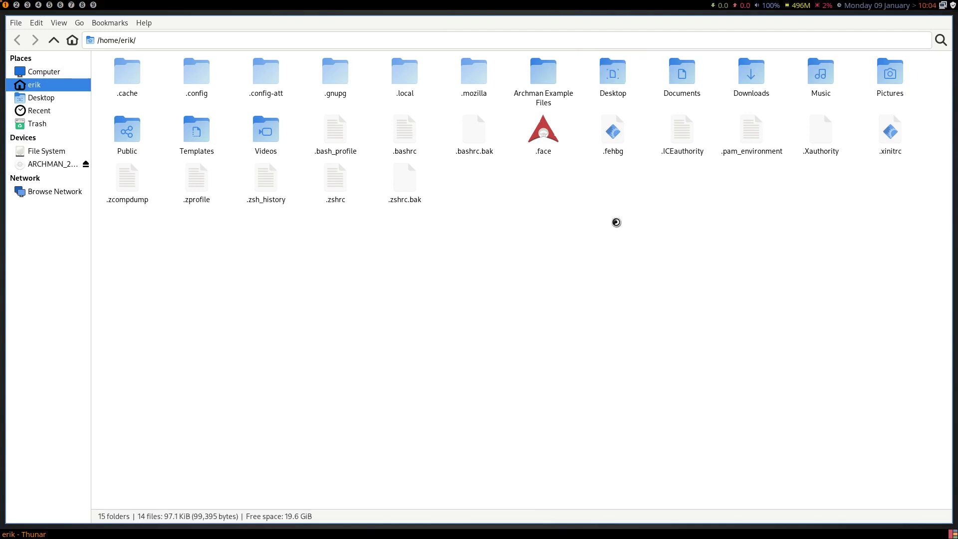
Install lxappearance with sudo pacman -S in the drop-down terminal, accept the installation, and hide the terminal.
key("F12")
type("sudo pacman -S")
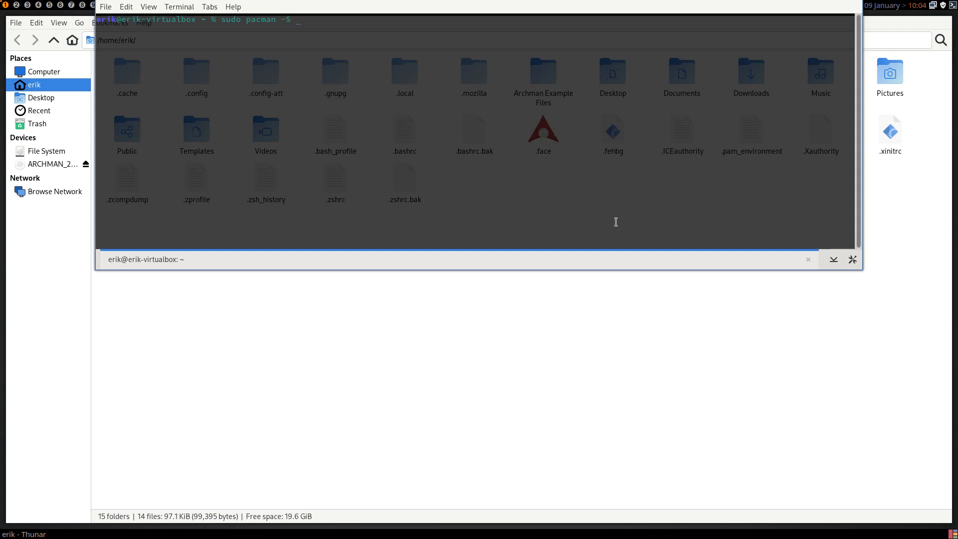
type(" lxappearance")
key("Return")
key("Return")
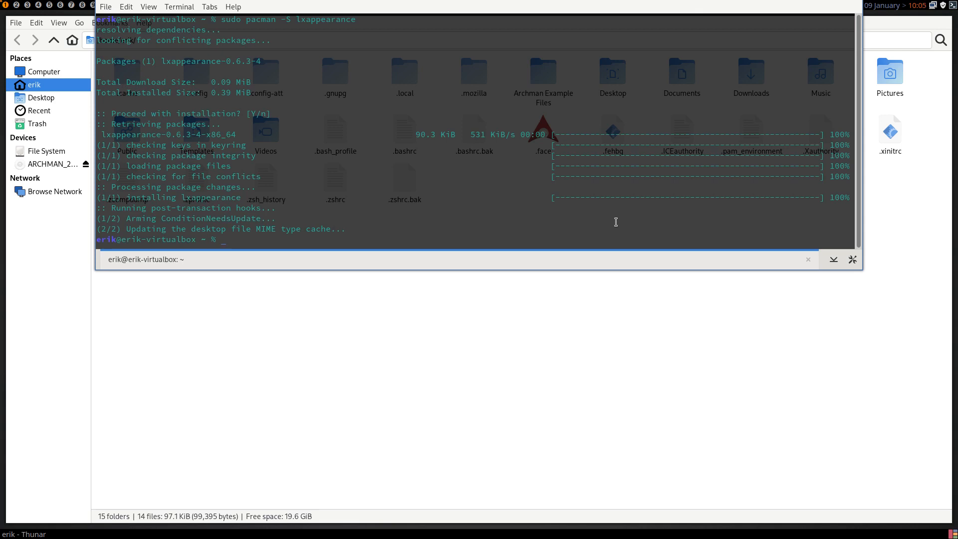
key("F12")
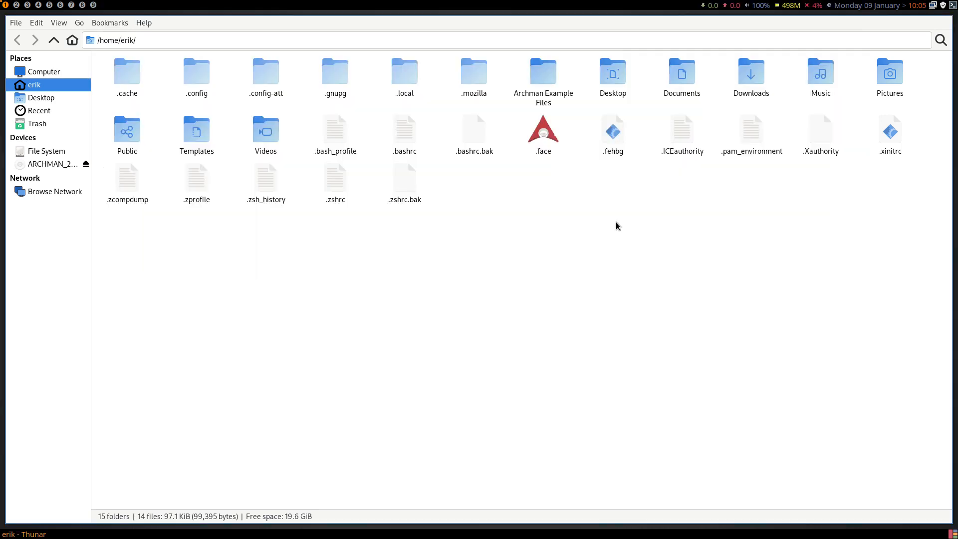
Launch lxappearance from the application launcher and select the Nordic-dark widget theme.
key("super+d")
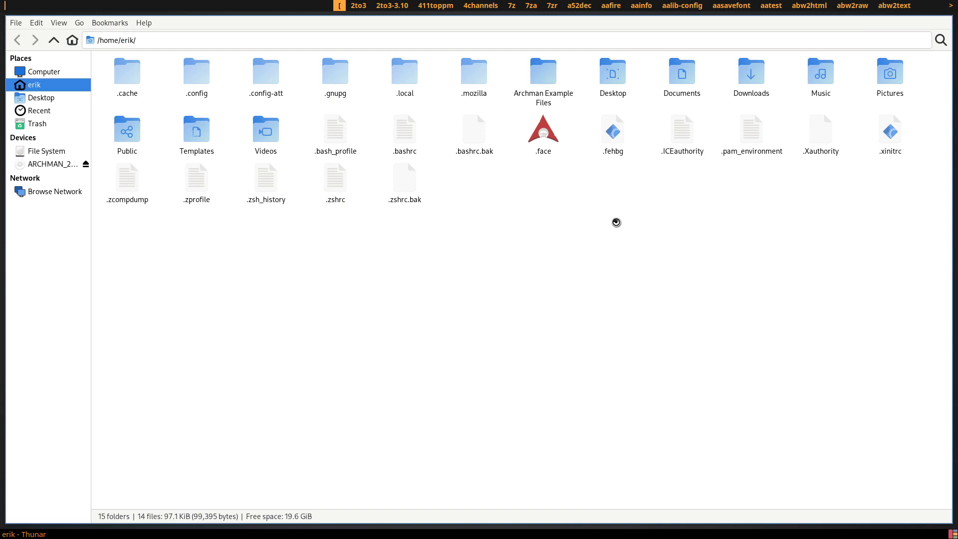
type("xl")
key("BackSpace")
key("BackSpace")
type("lx")
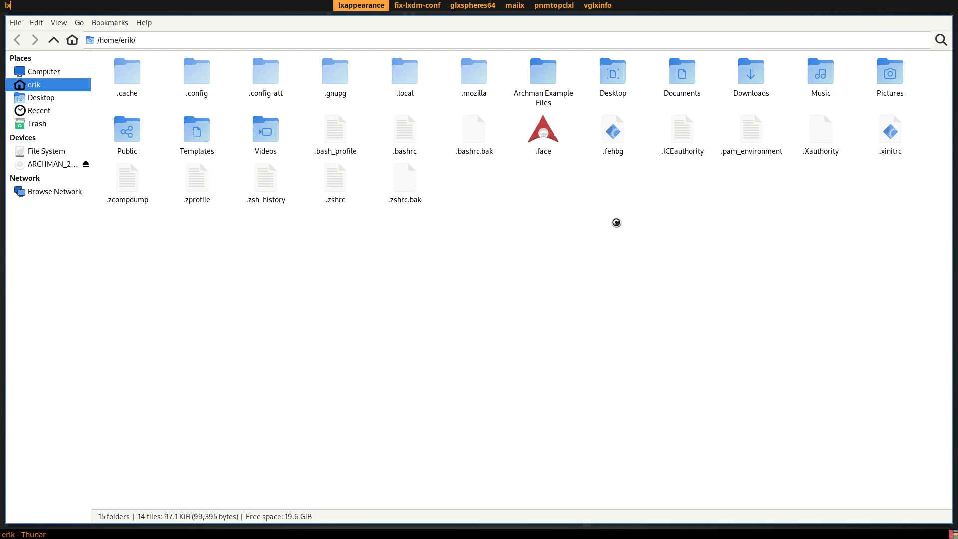
key("Return")
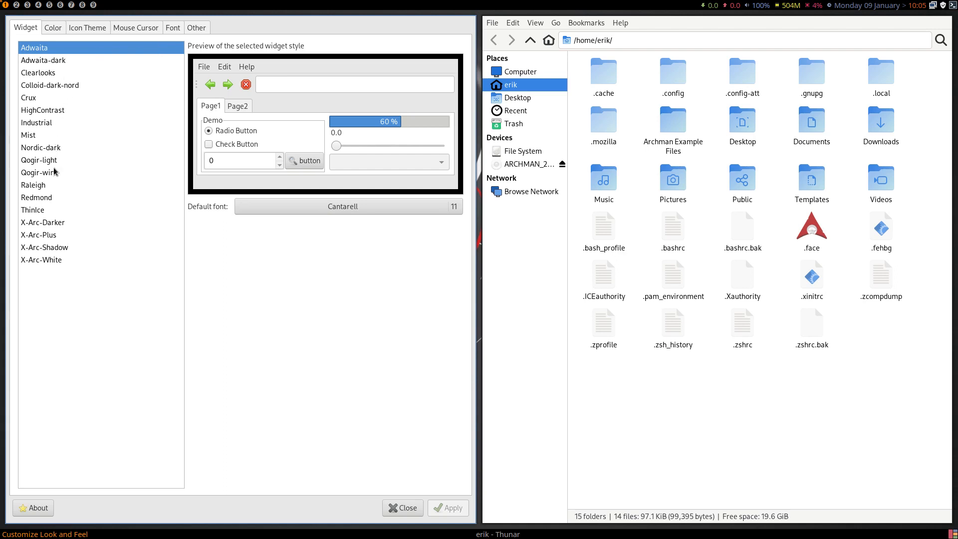
left_click(58, 149)
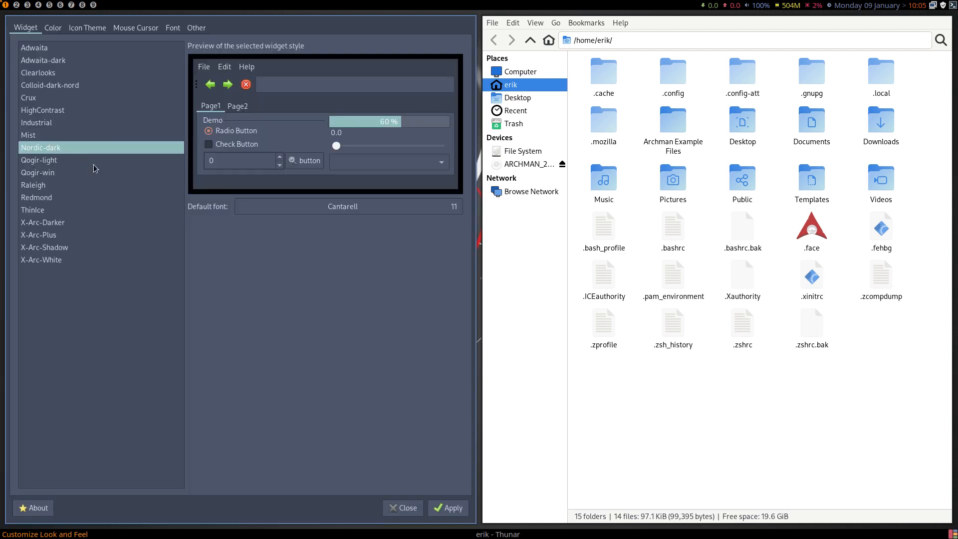
Preview the available Surfn icon themes, including Orange, Papirus Blue, Majestic, Numix Misty, Tela, Vertexed and Vimix Black.
left_click(81, 29)
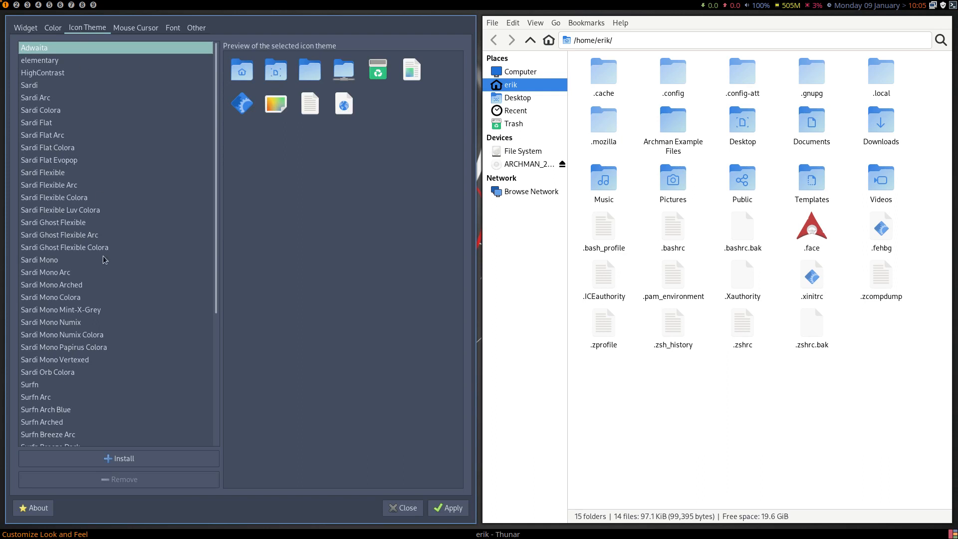
scroll(103, 256, "down", 5)
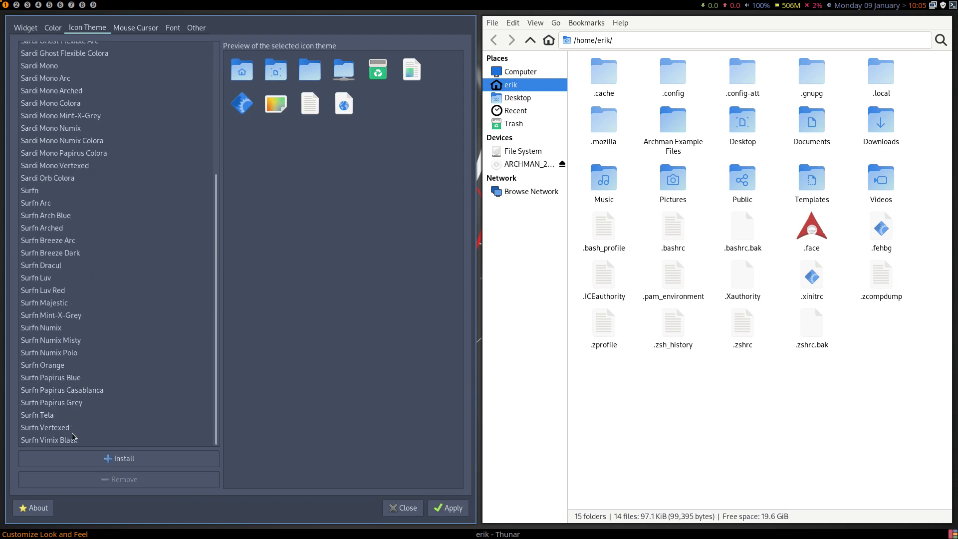
left_click(58, 369)
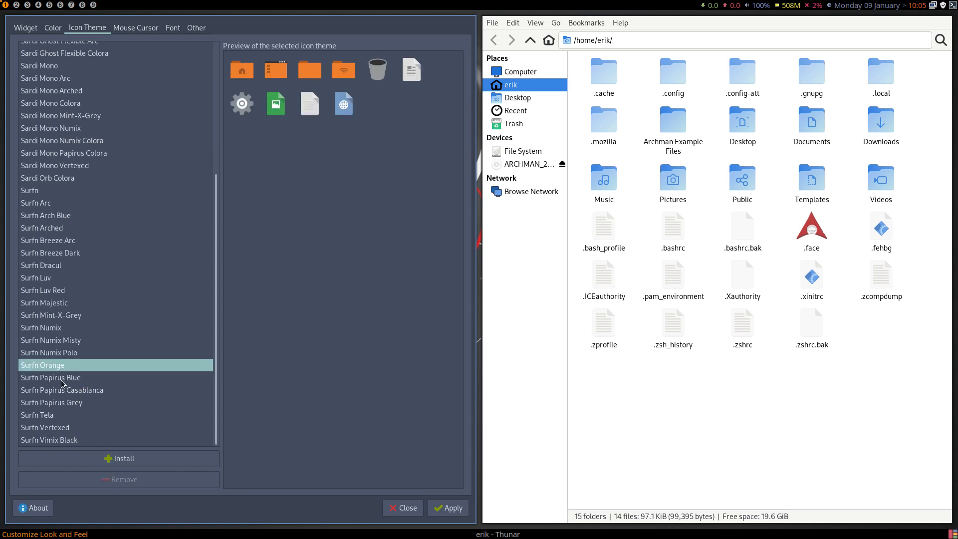
left_click(62, 382)
left_click(61, 418)
left_click(62, 431)
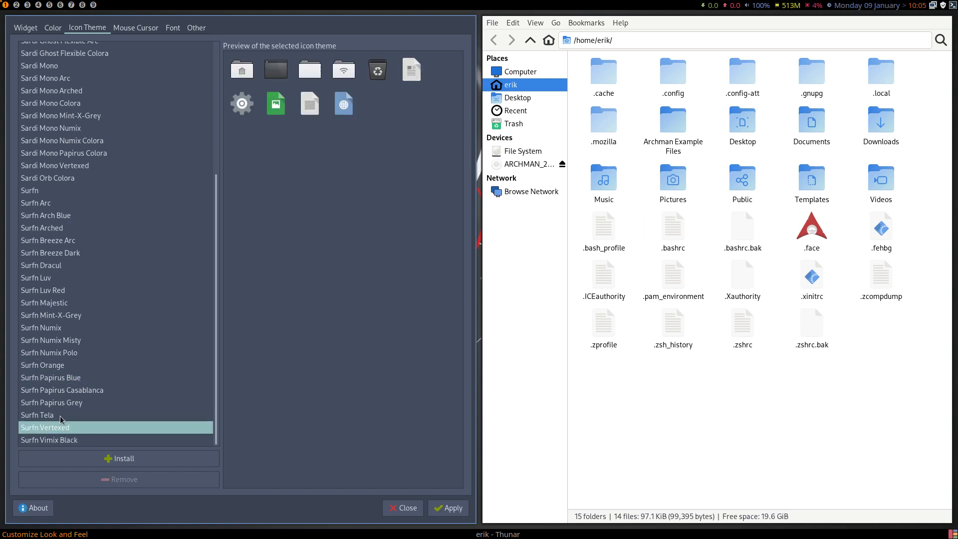
key("Down")
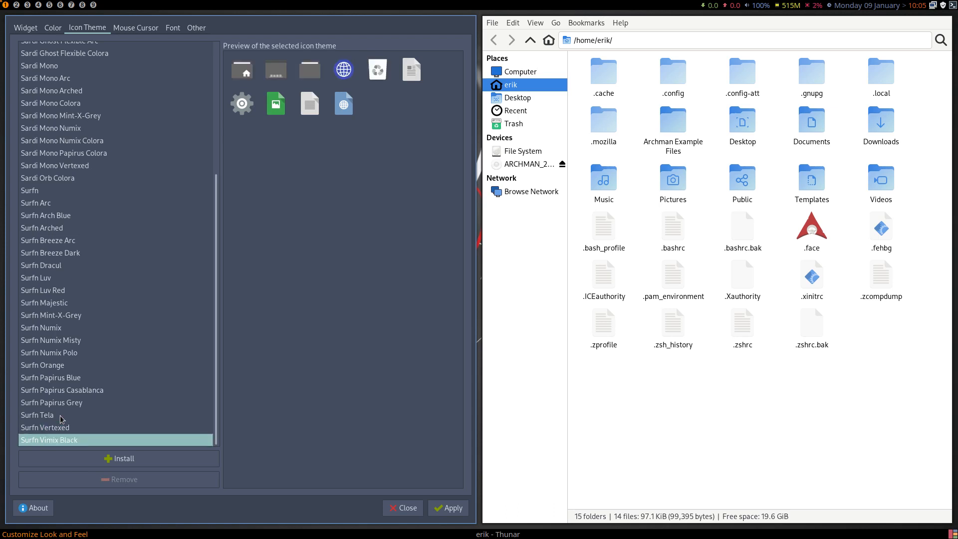
key("Up")
key("Up")
key("Up")
key("Up")
key("Up")
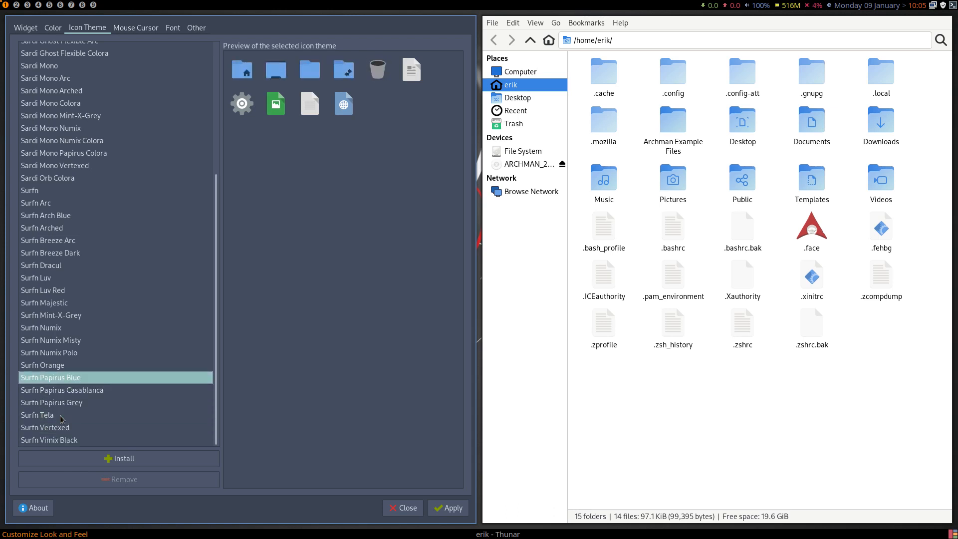
key("Up")
key("Up")
key("Up")
key("Up")
key("Up")
key("Up")
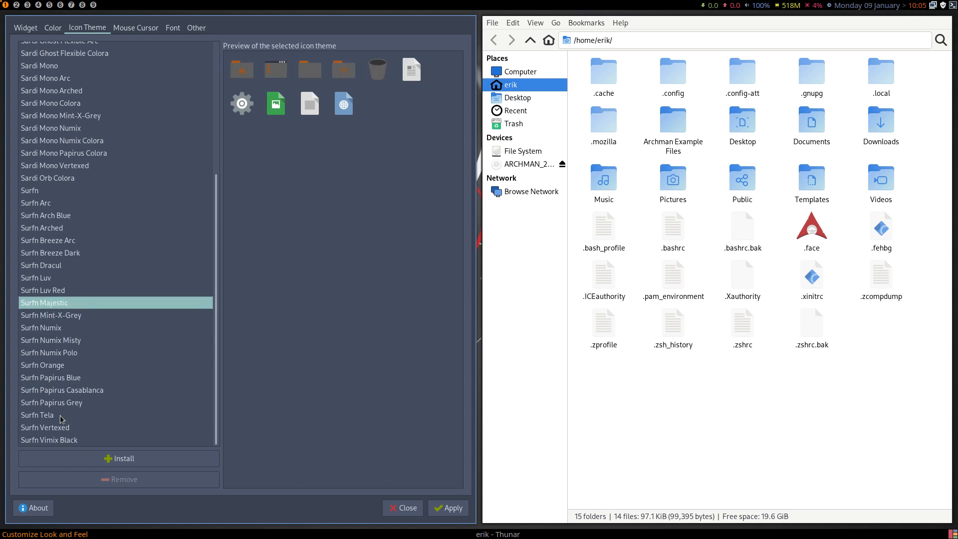
key("Up")
key("Down")
key("Down")
key("Down")
key("Down")
key("Down")
key("Down")
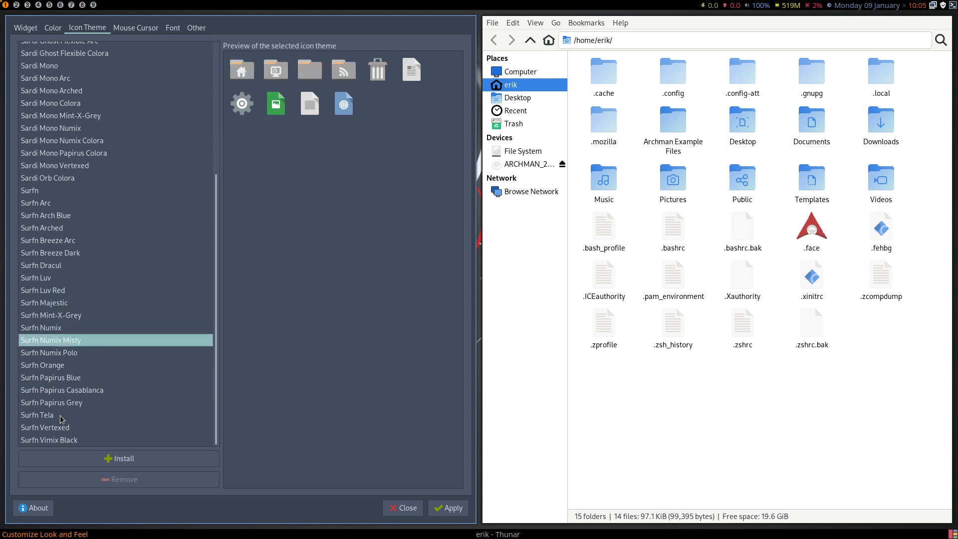
key("Up")
key("Down")
key("Down")
key("Down")
key("Down")
key("Down")
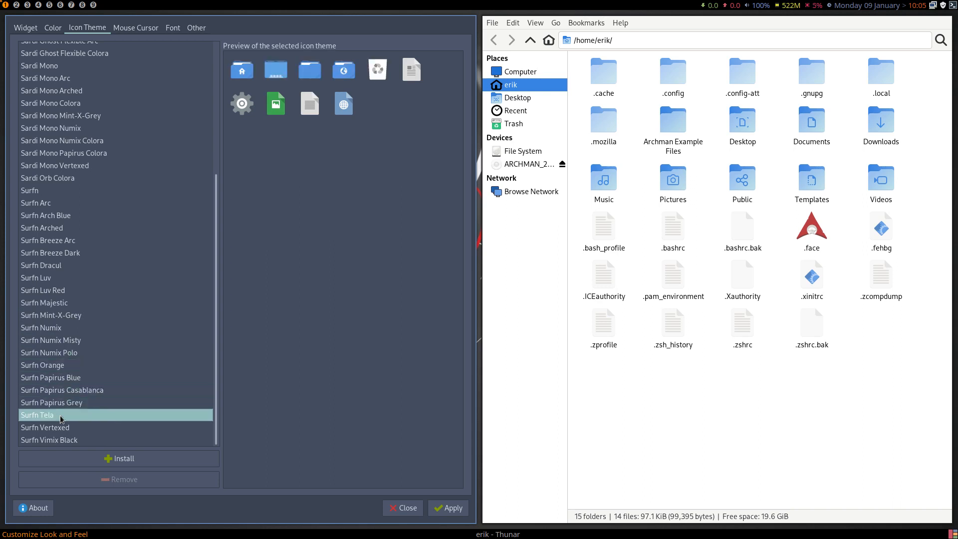
Select the Surfn Papirus Casablanca icon theme and apply the appearance changes.
key("Up")
key("Up")
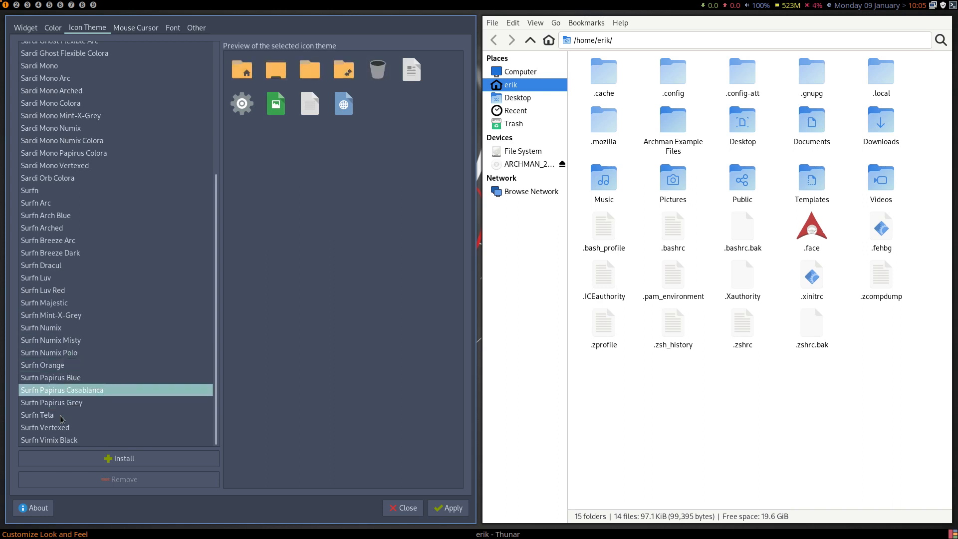
left_click(448, 507)
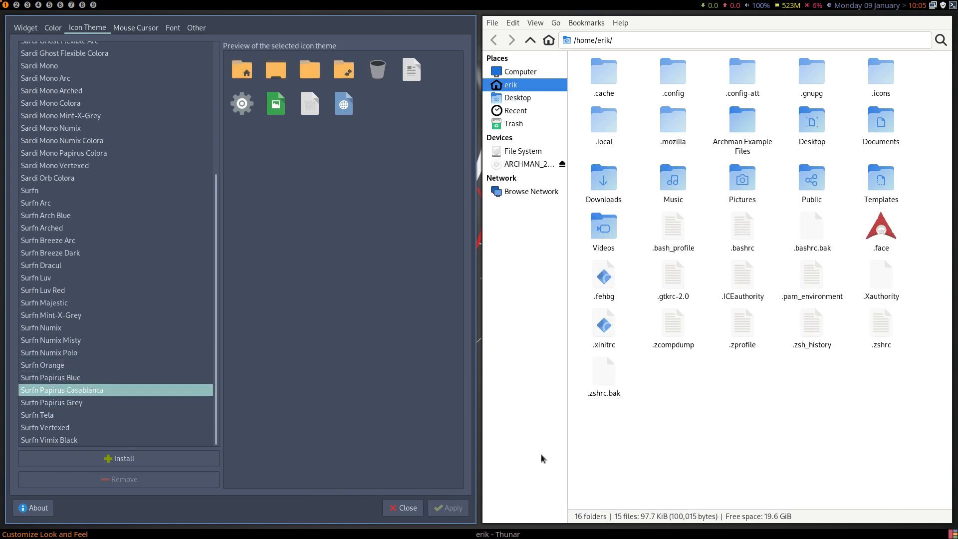
Close both windows and restart the file manager by running thunar -q in a new terminal and reopening it.
key("super+q")
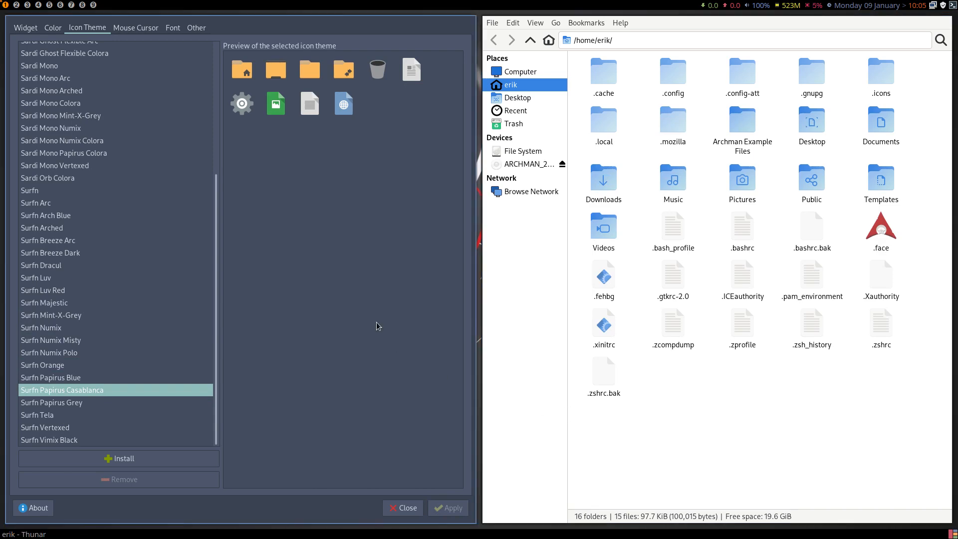
key("super+q")
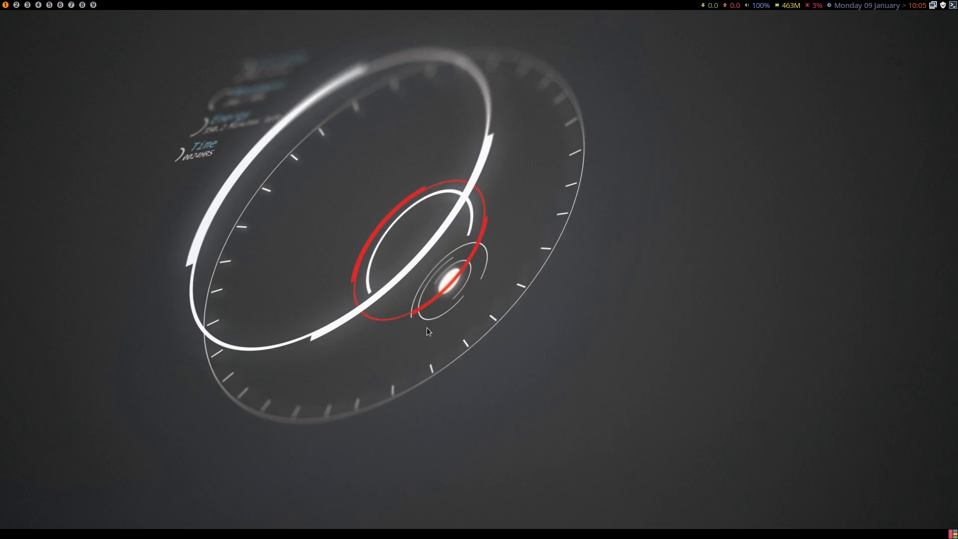
key("super+Return")
type("thunar -q")
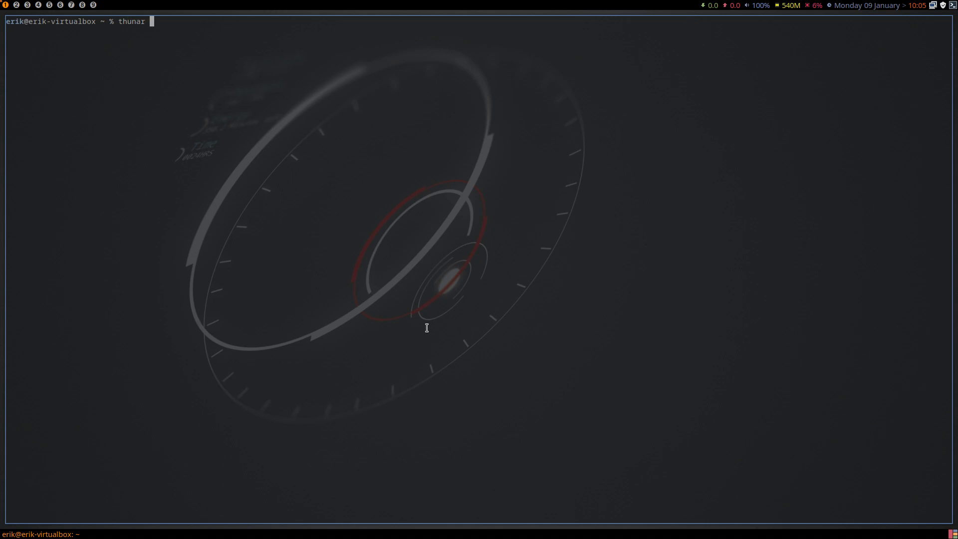
key("Return")
key("super+shift+Return")
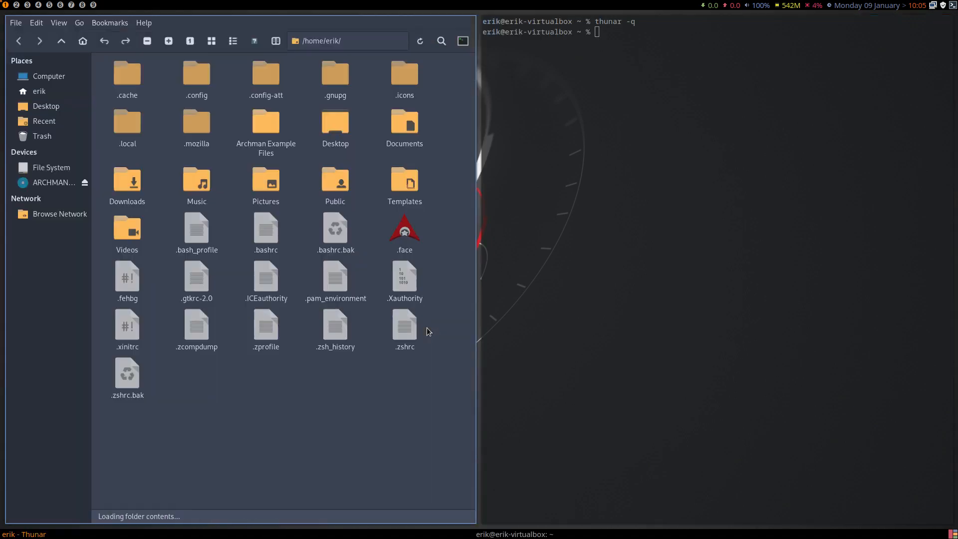
Close the terminal, then tile a second file manager window and a new terminal alongside the first.
key("super+q")
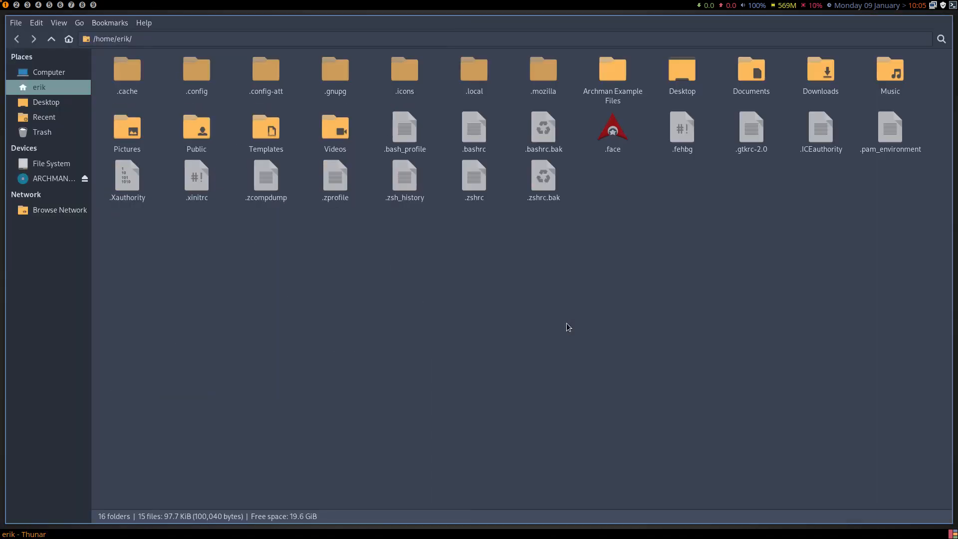
key("super+shift+Return")
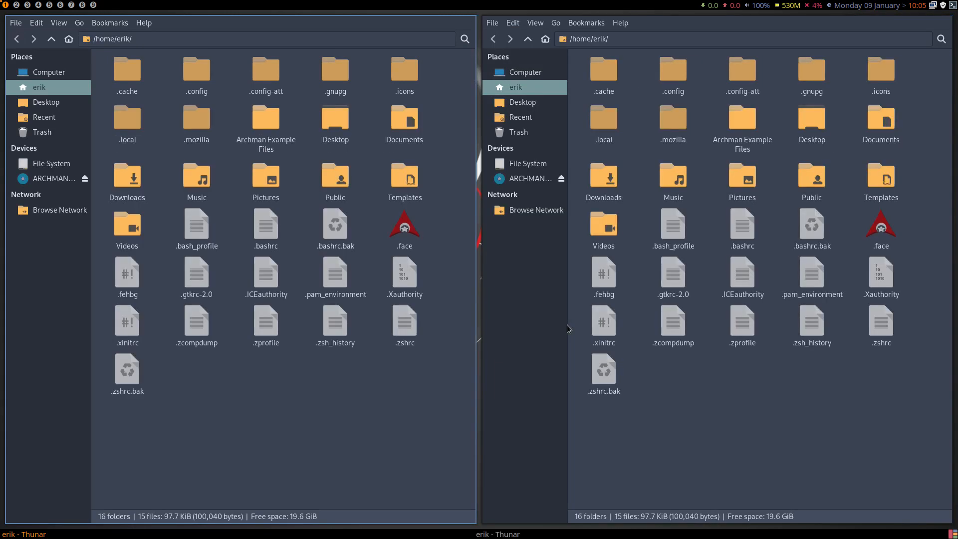
key("super+Return")
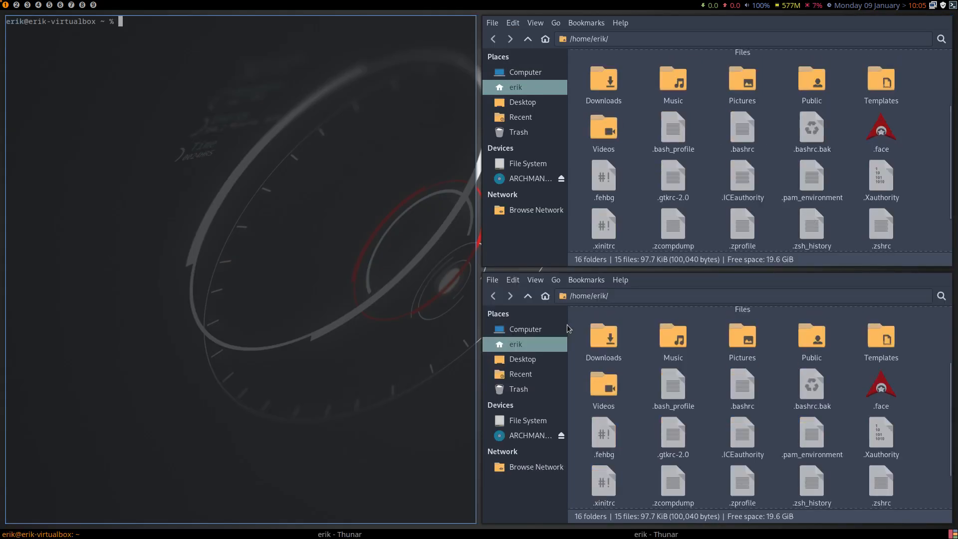
Close the terminal and both file manager windows, and open a fresh terminal.
key("super+q")
key("super+q")
key("super+q")
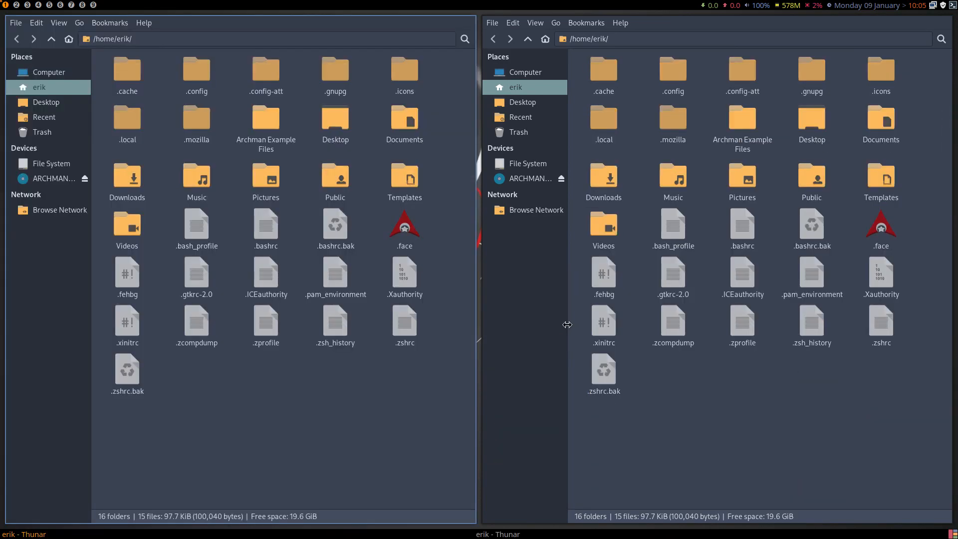
key("super+Return")
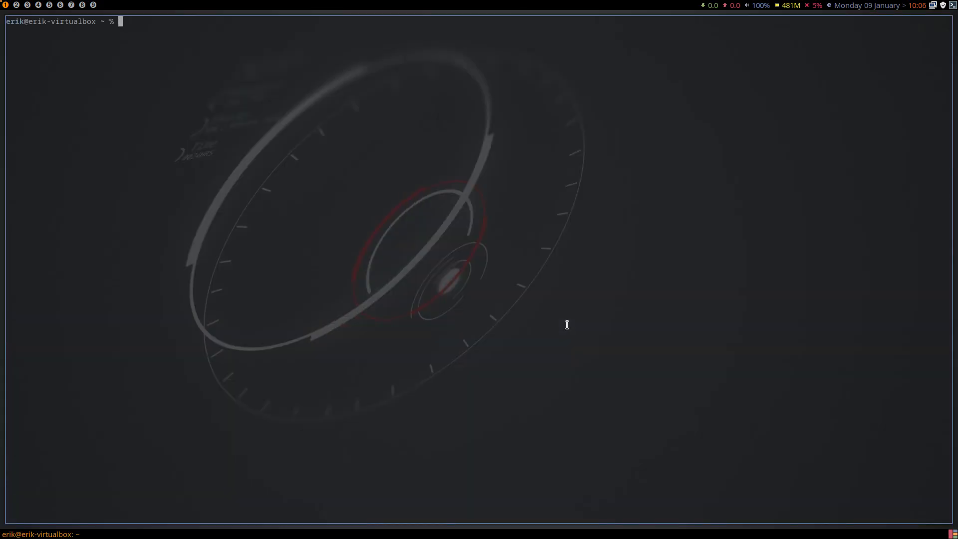
Launch Arch Linux Tweak Tool from the terminal with the att command and authenticate with the account password.
type("att")
key("Return")
type("••")
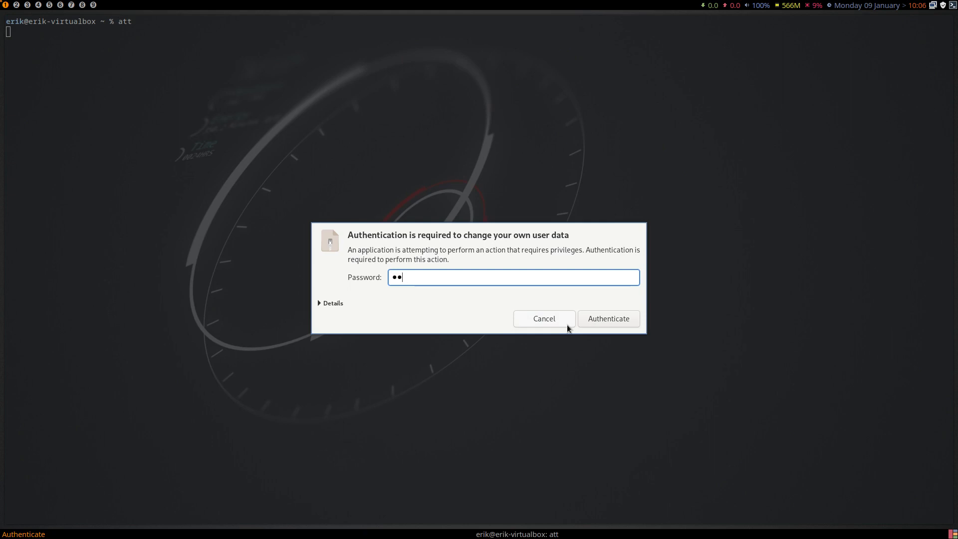
type("••")
key("Return")
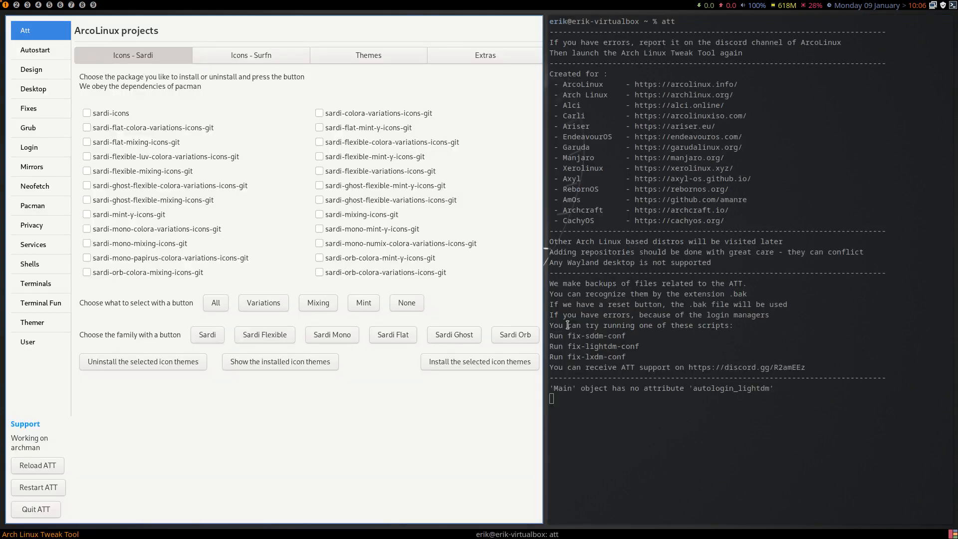
Quit Arch Linux Tweak Tool and relaunch it with the att command, entering the account password again.
left_click(29, 513)
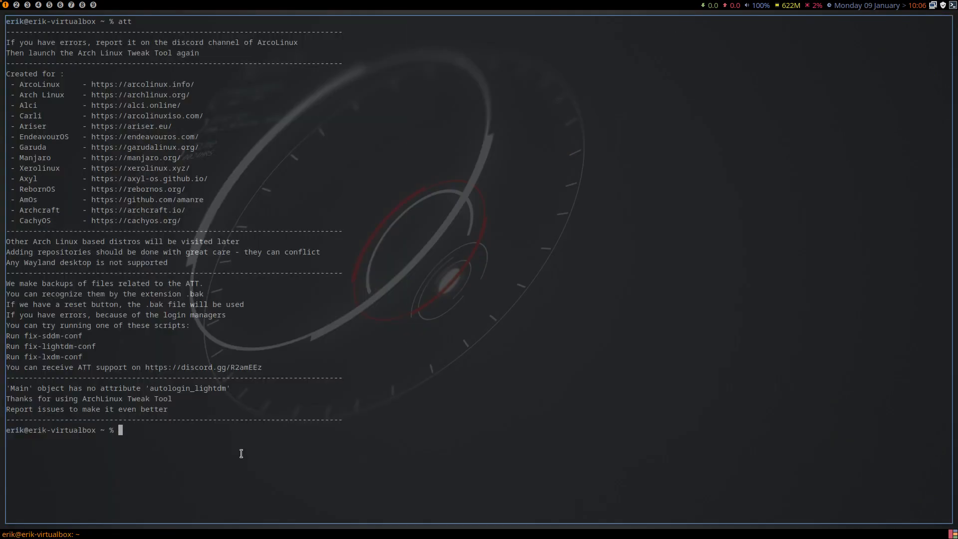
key("Up")
key("Return")
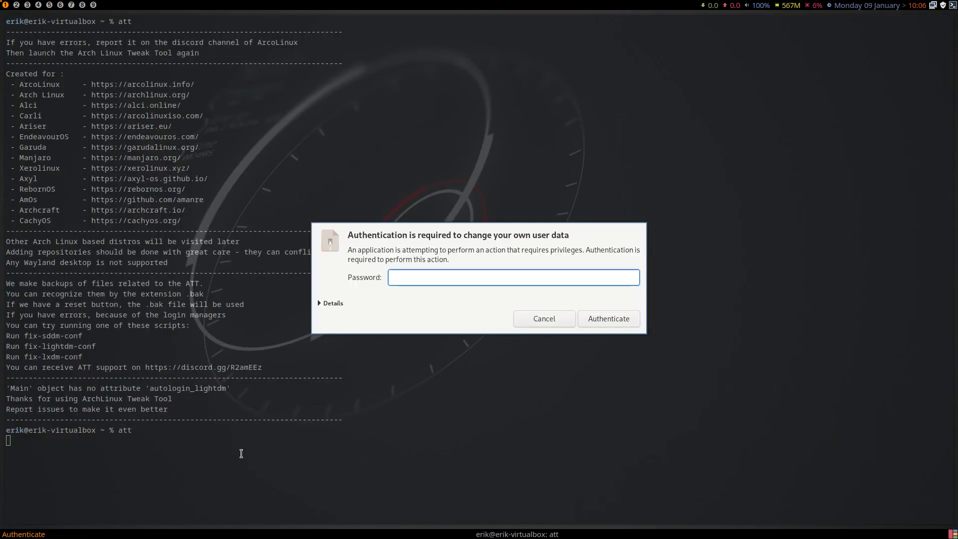
type("•••••")
key("Return")
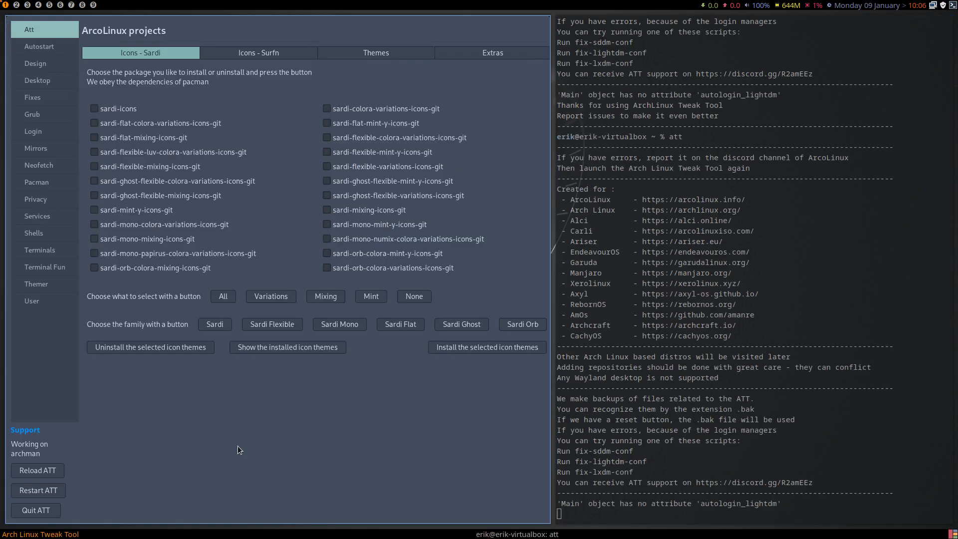
Review the Autostart, Design, Desktop and Fixes pages, including the list of installable desktops.
left_click(39, 50)
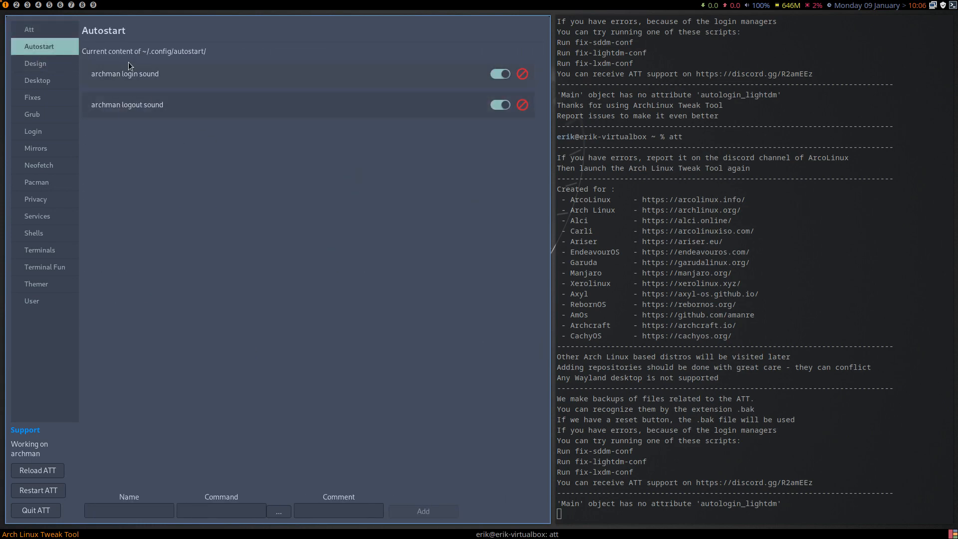
left_click(54, 68)
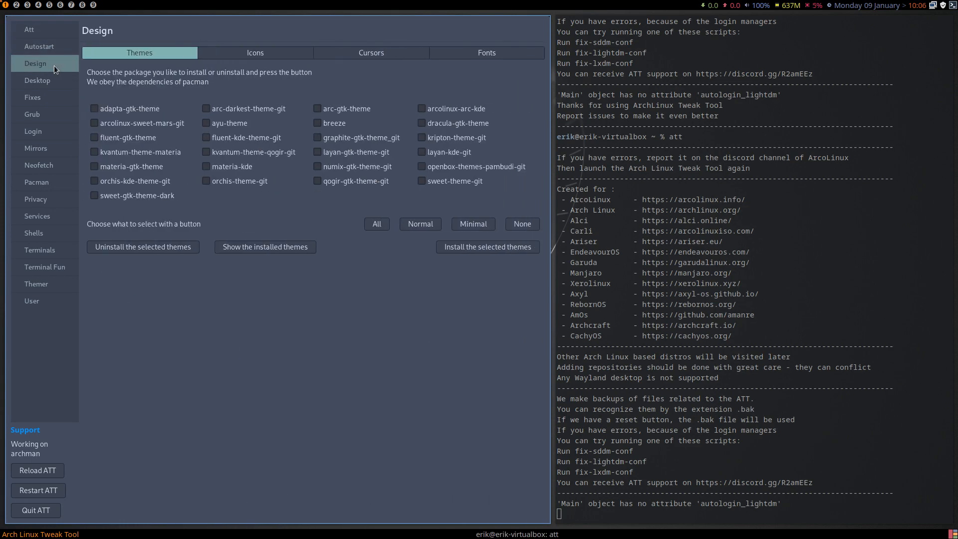
left_click(52, 85)
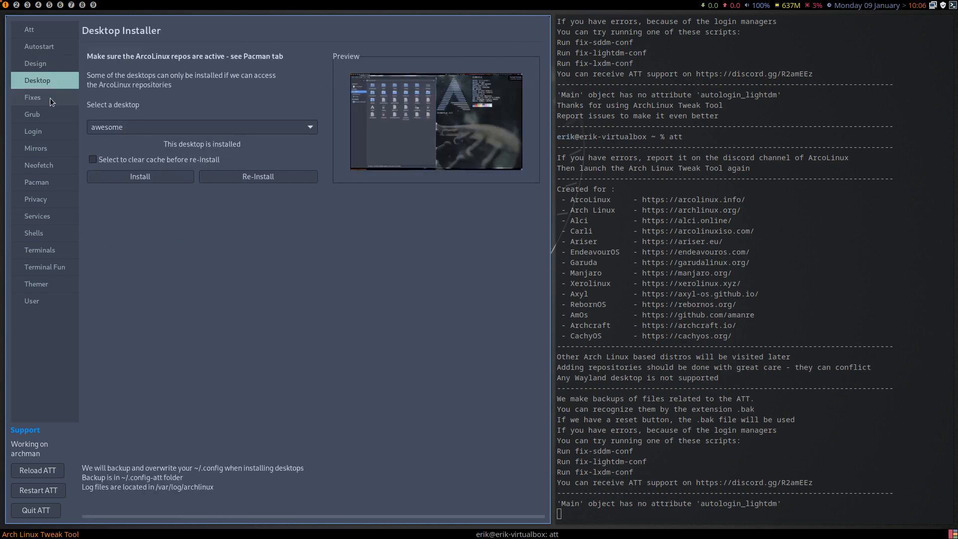
left_click(108, 126)
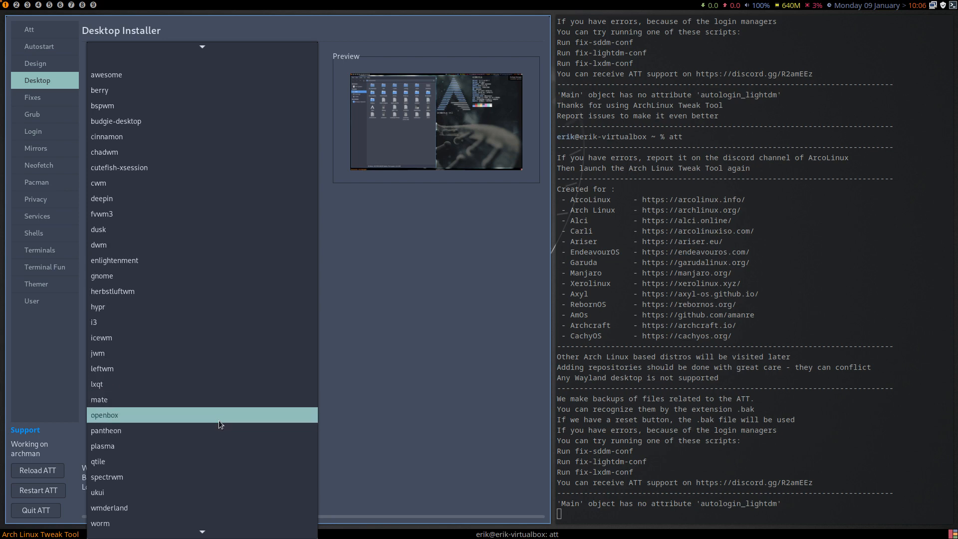
scroll(219, 423, "down", 3)
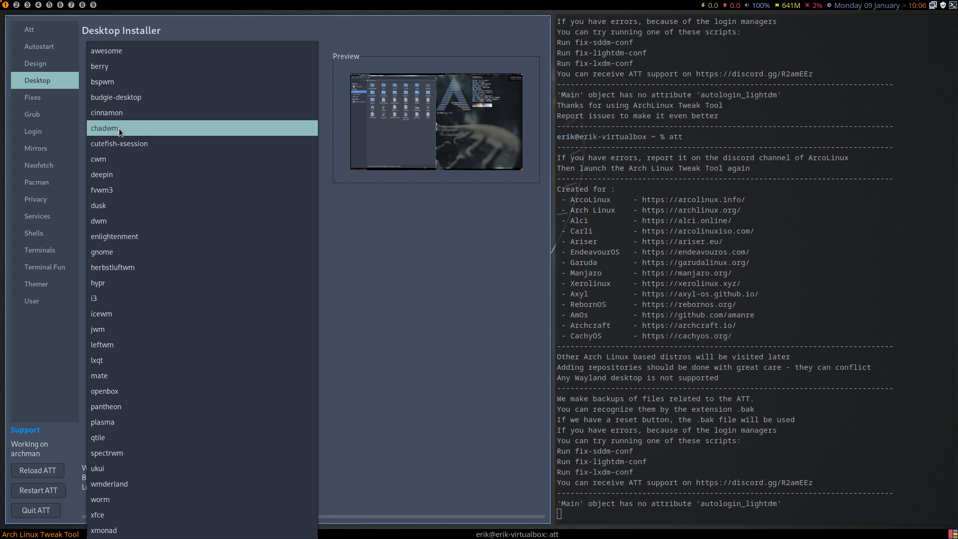
left_click(40, 94)
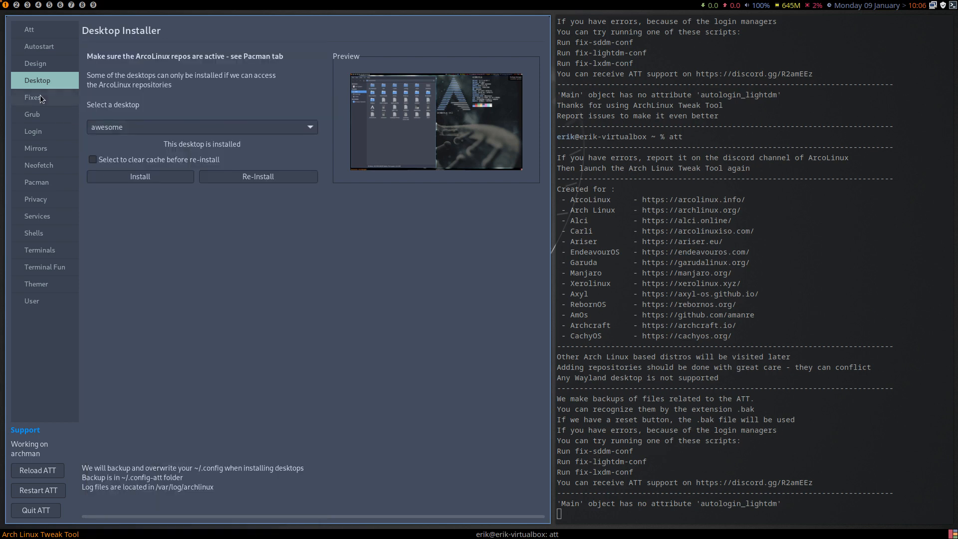
left_click(38, 97)
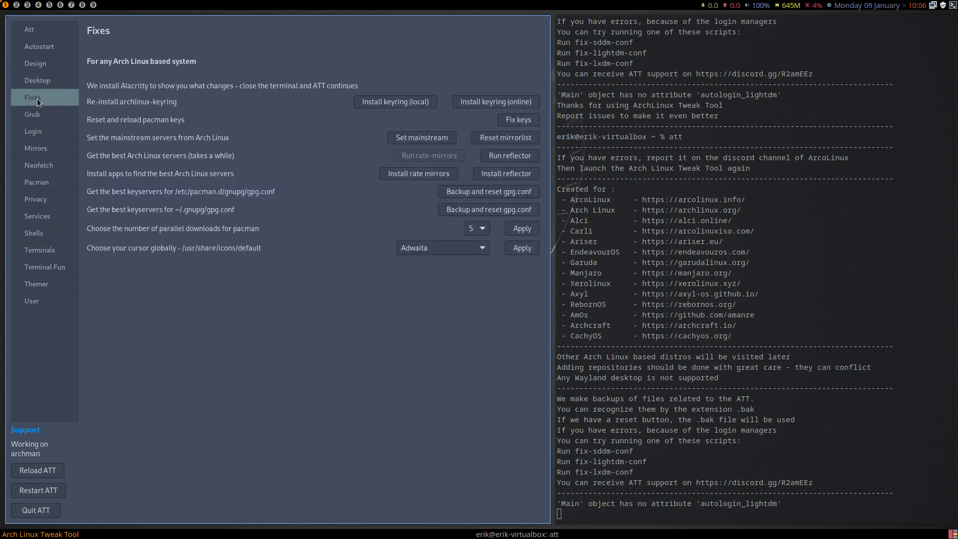
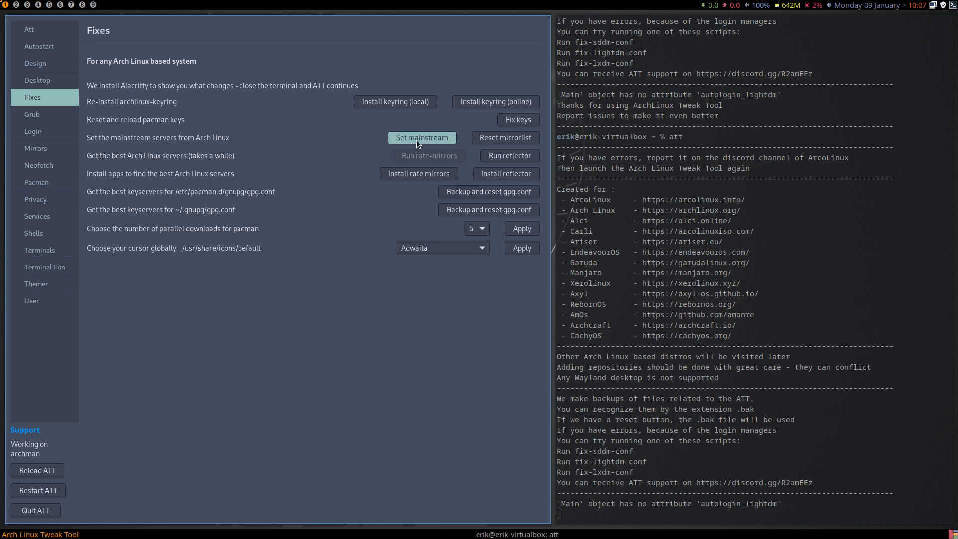
Install the rate-mirrors package from the Fixes page.
left_click(418, 175)
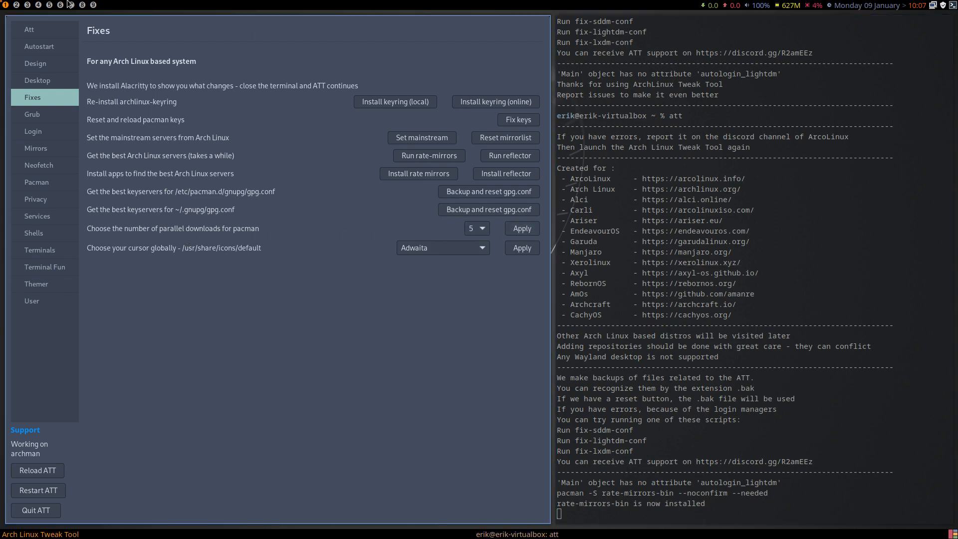
Open /etc/pacman.conf from a file manager on workspace 2, check its ParallelDownloads line, close the file, and return to workspace 1.
left_click(16, 5)
key("super+shift+Return")
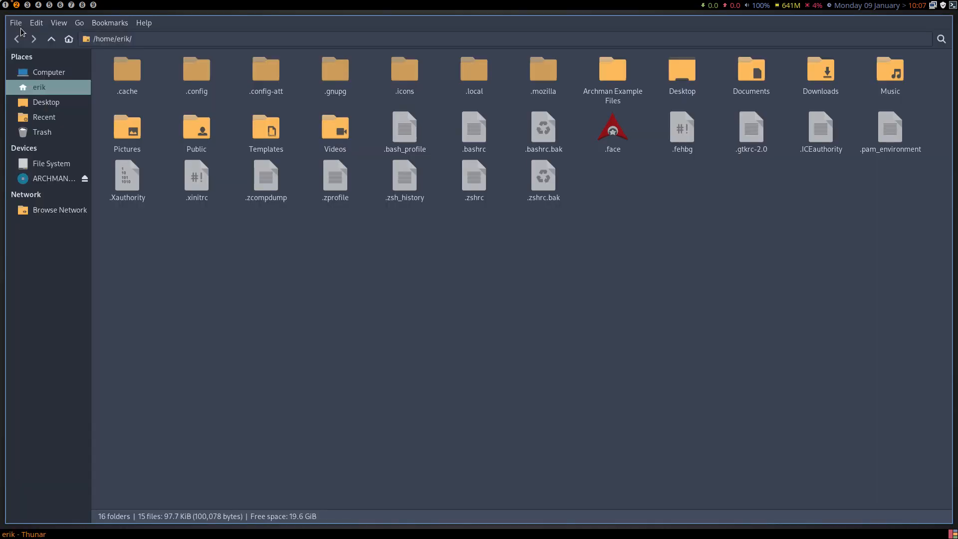
left_click(70, 160)
double_click(235, 76)
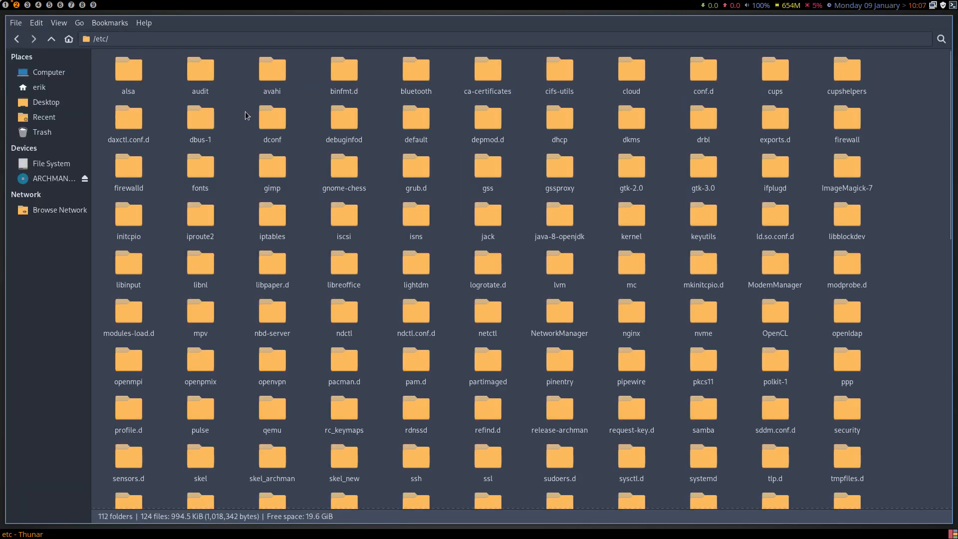
type("pacma")
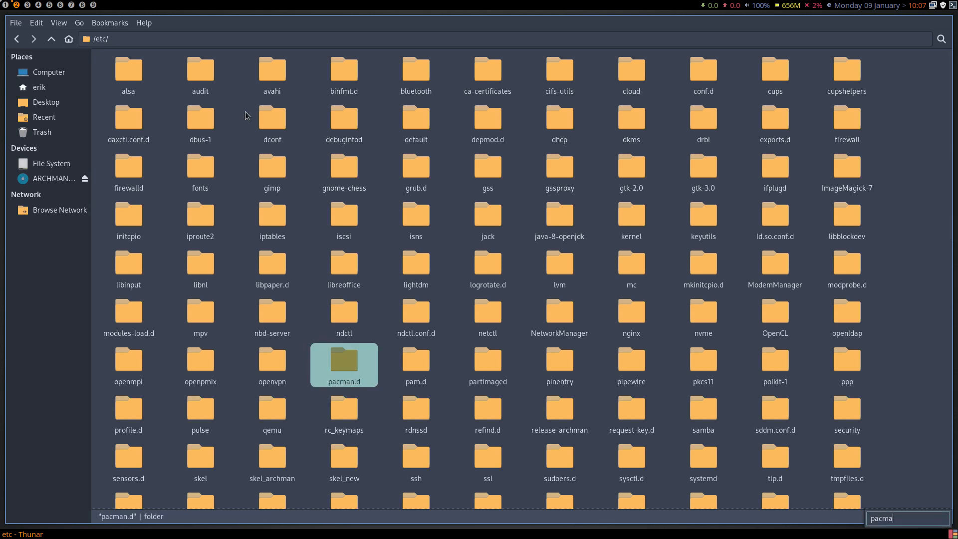
scroll(364, 310, "down", 3)
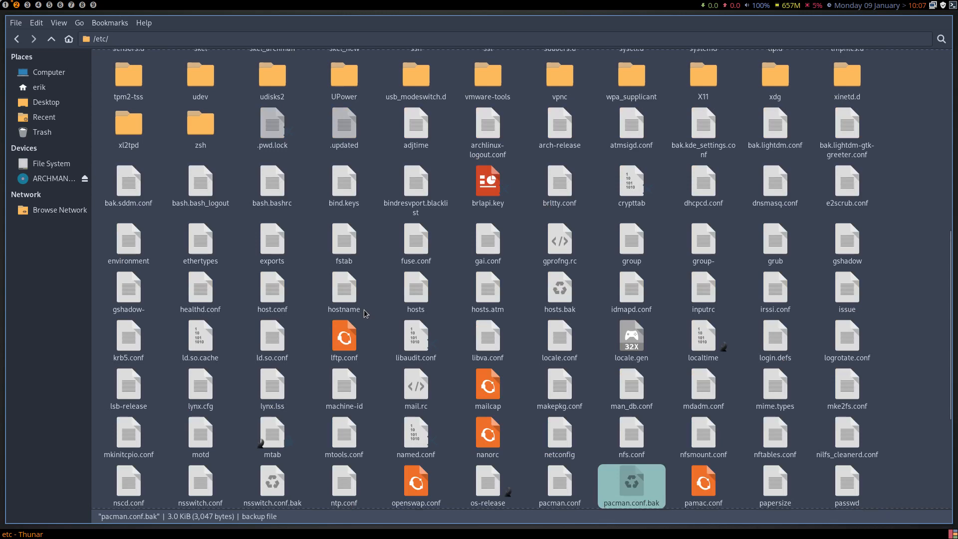
left_click(561, 494)
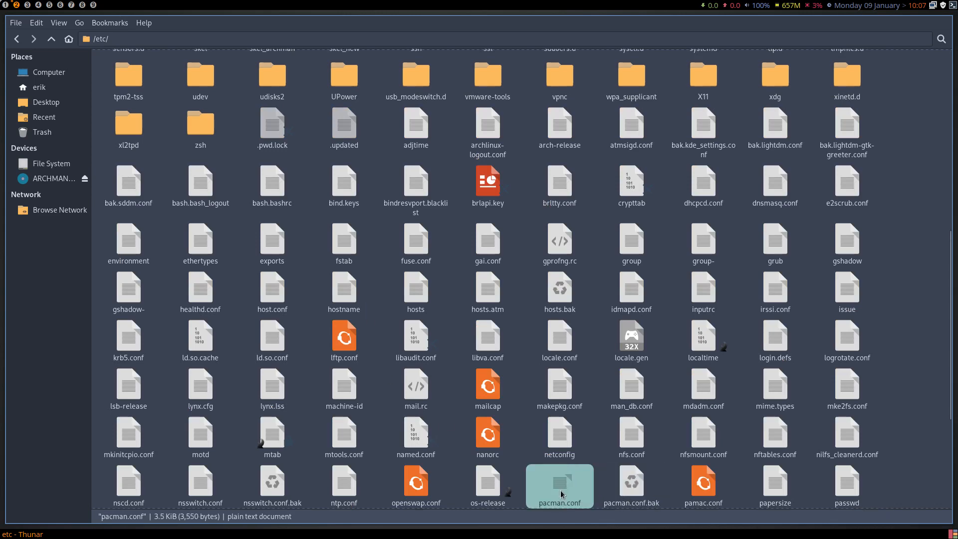
double_click(561, 494)
scroll(218, 305, "down", 6)
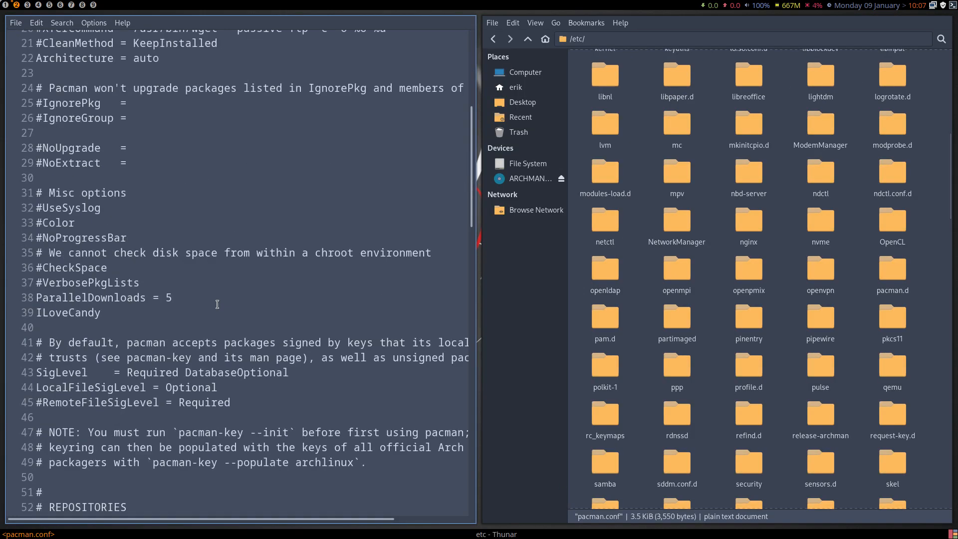
left_click_drag(174, 297, 31, 295)
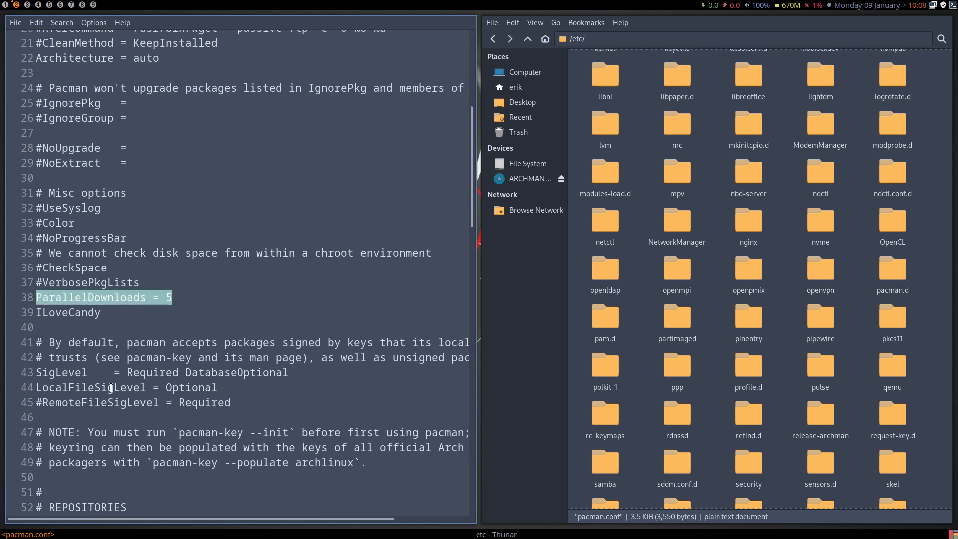
key("super+q")
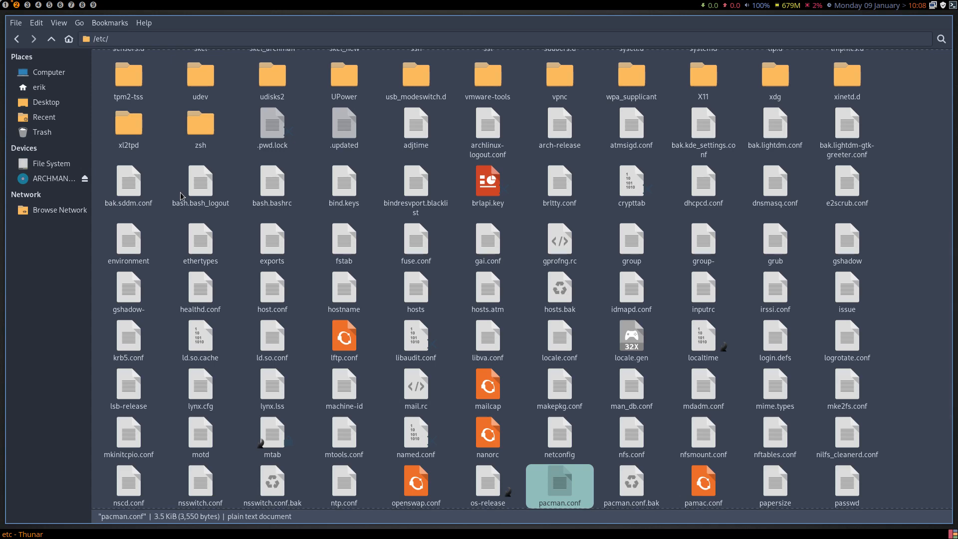
left_click(5, 6)
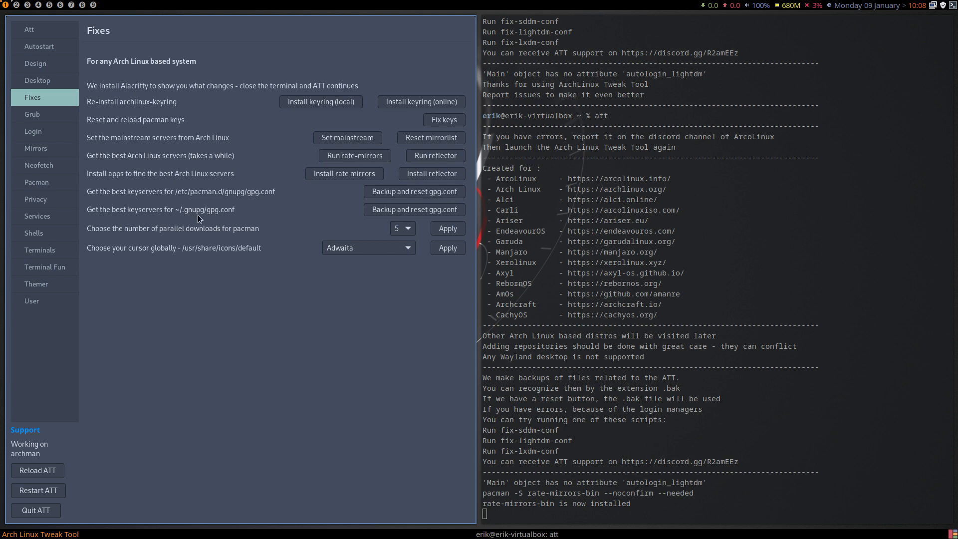
Install the Vimix theme from the Grub page.
left_click(44, 114)
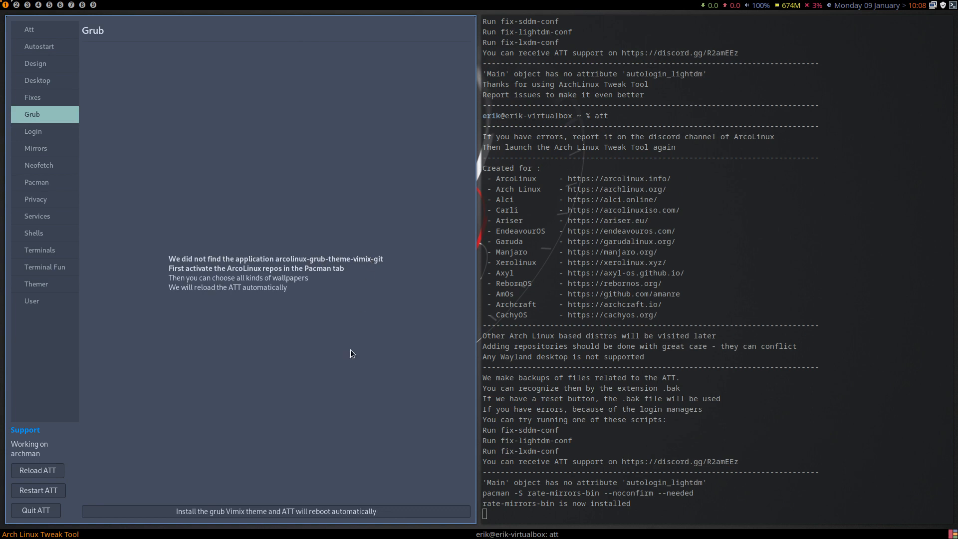
left_click(299, 512)
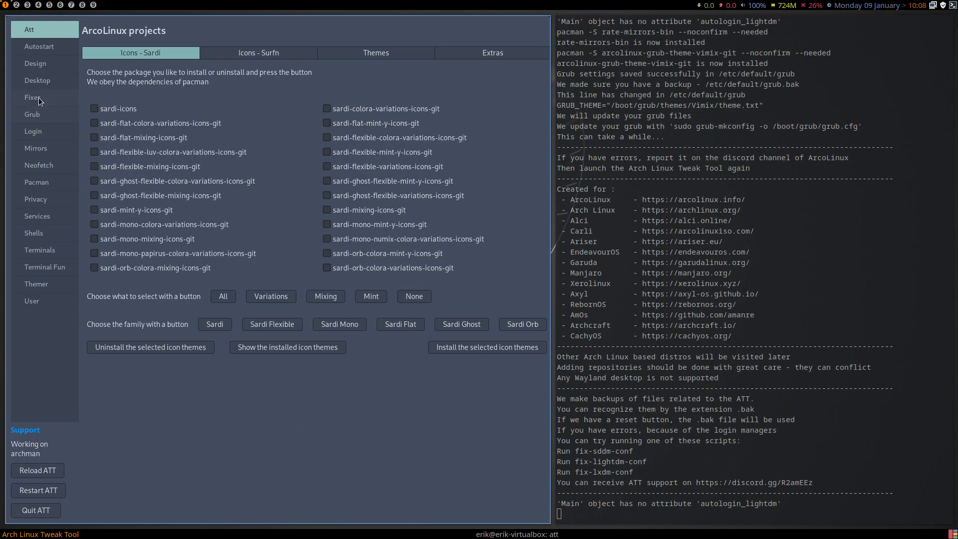
Apply the Vimix Grub theme with the arcolinux01.jpg wallpaper, and quit Arch Linux Tweak Tool.
left_click(40, 116)
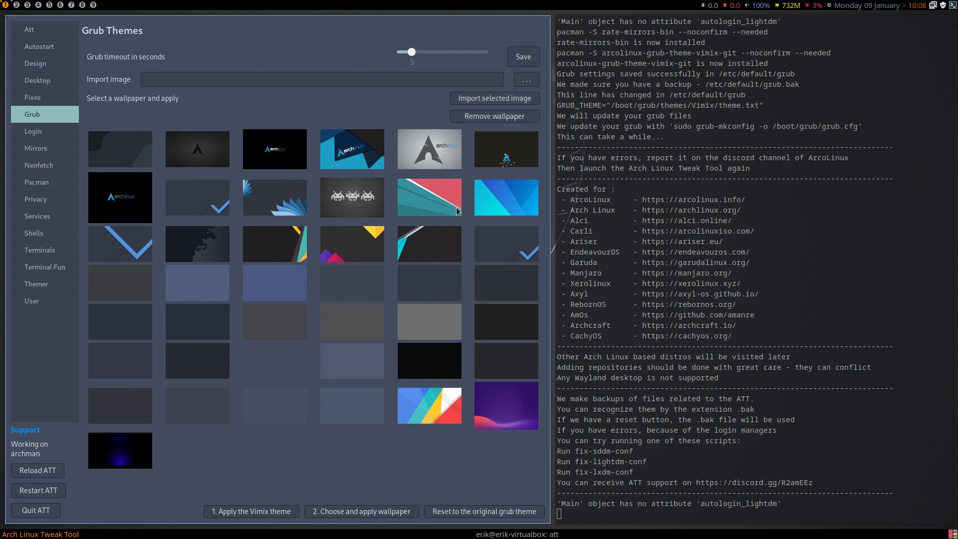
left_click(248, 198)
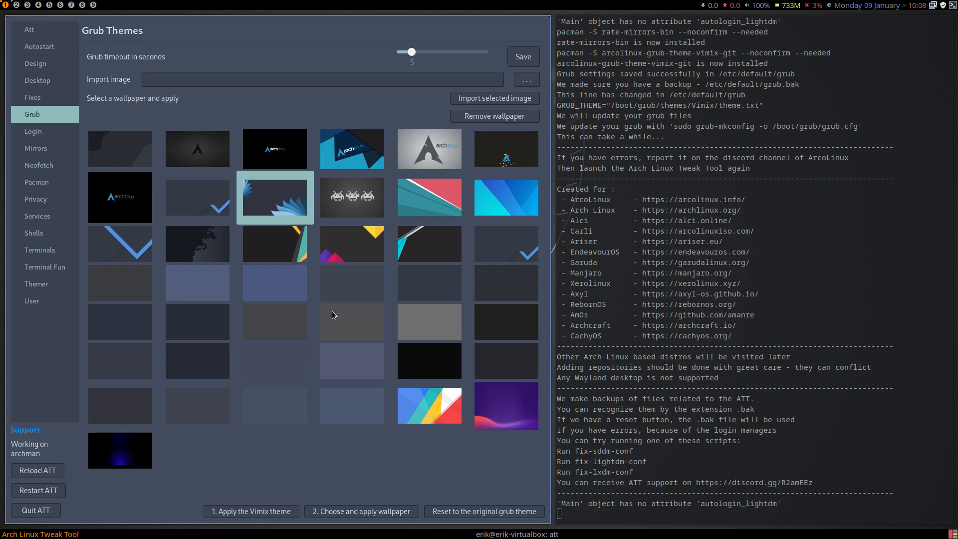
left_click(250, 512)
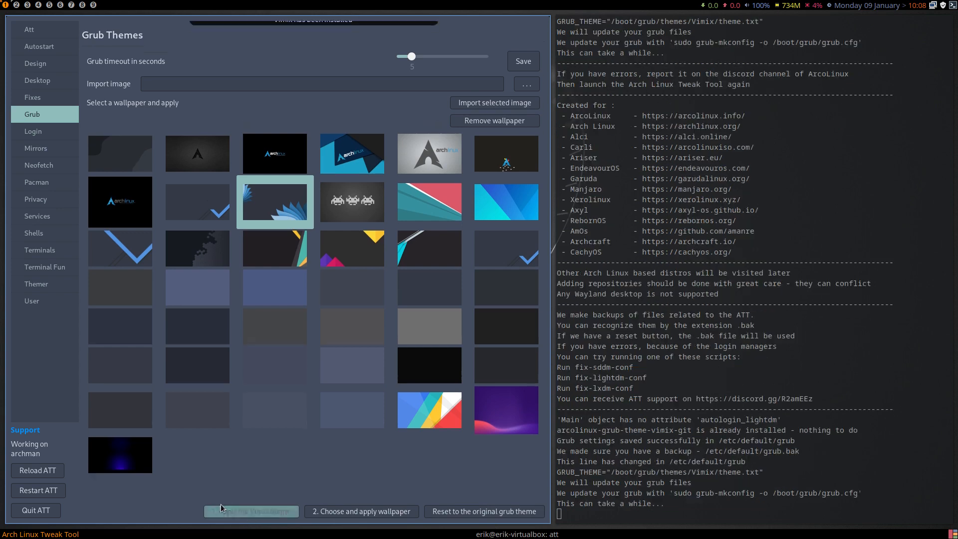
left_click(338, 509)
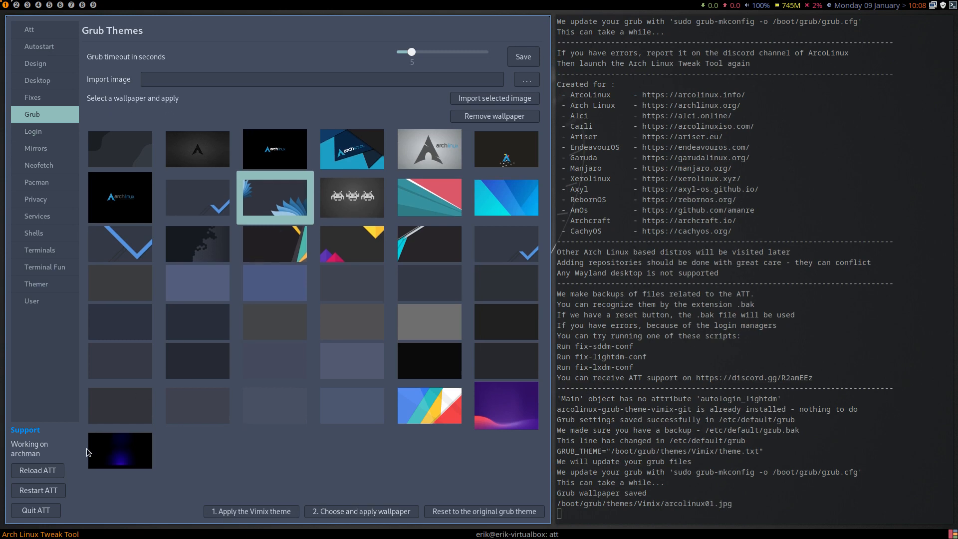
left_click(28, 504)
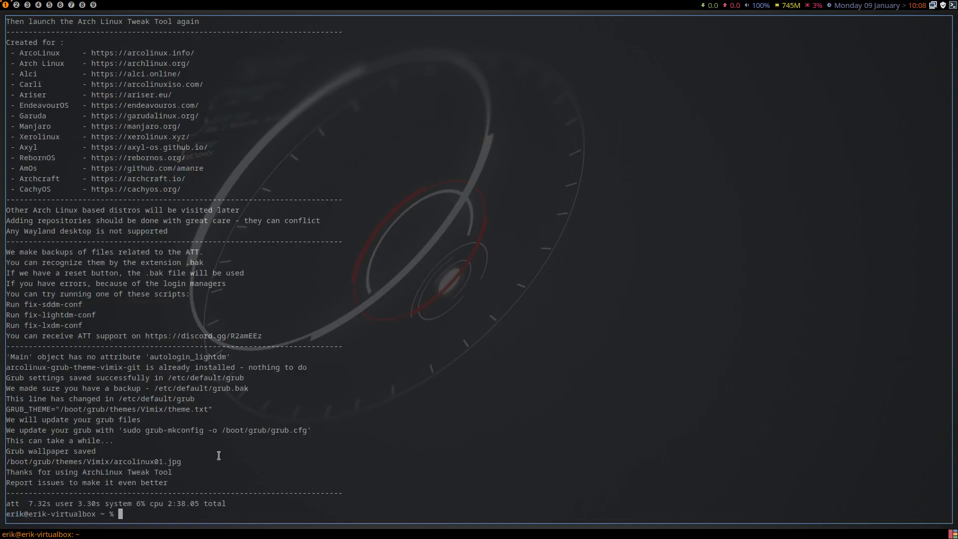
type("sr")
key("Return")
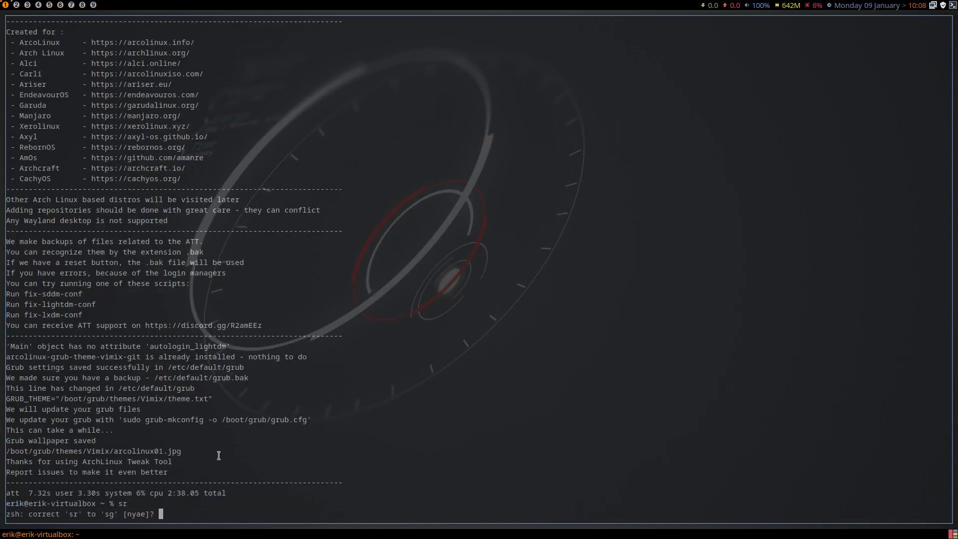
key("ctrl+c")
Reboot the system with sudo reboot and log back into the awesome session with the account password.
type("sudo")
key("BackSpace")
key("BackSpace")
key("BackSpace")
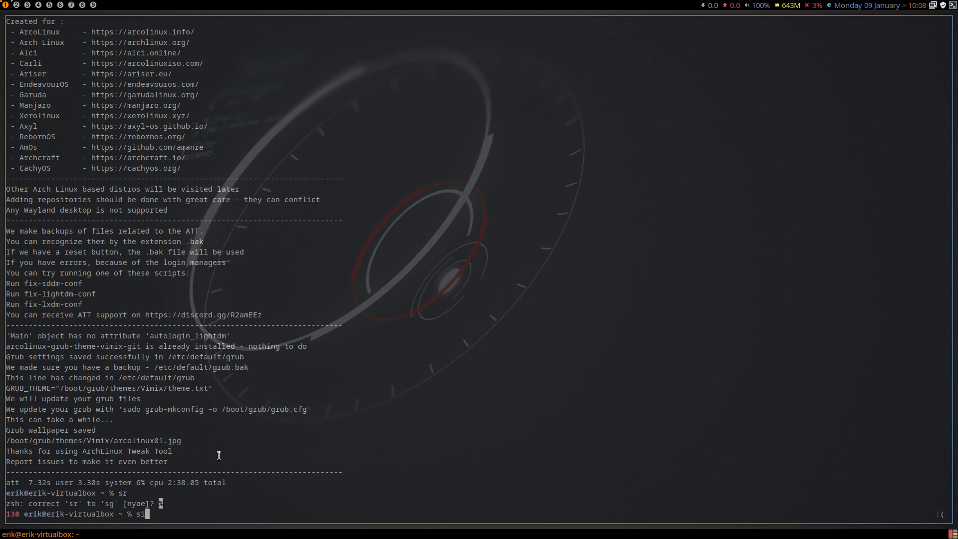
type("udo reboot")
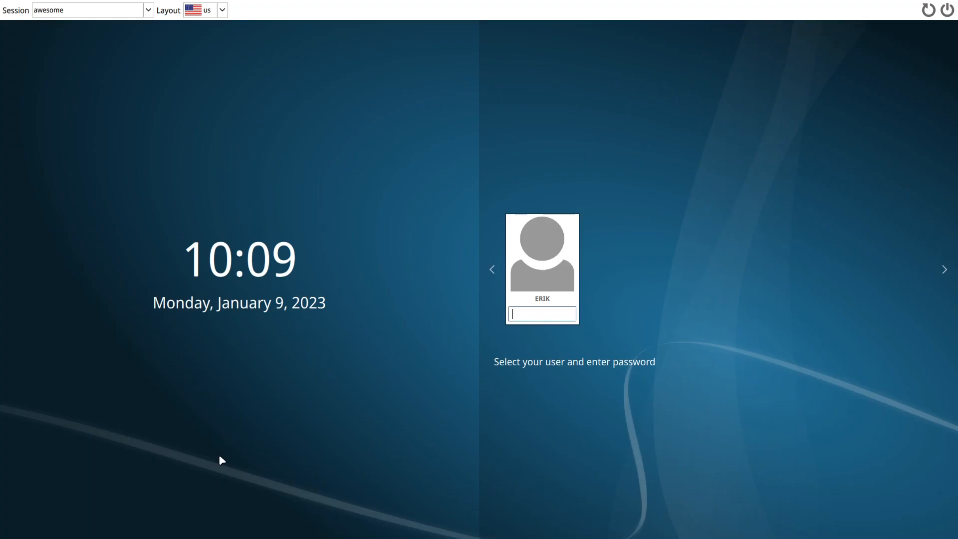
type("******")
key("Return")
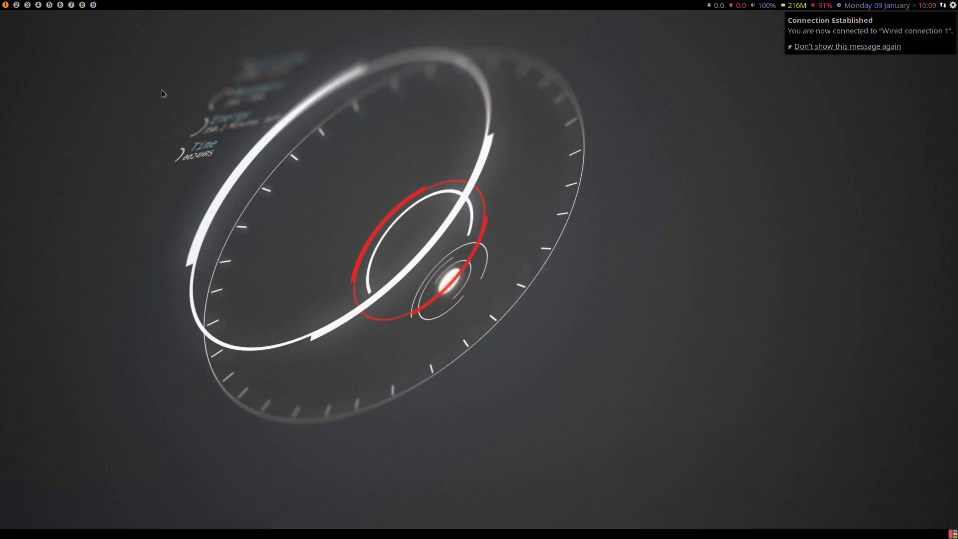
Inspect the wallpapers and theme files in /boot/grub/themes/Vimix with the file manager, and close it.
key("super+shift+Return")
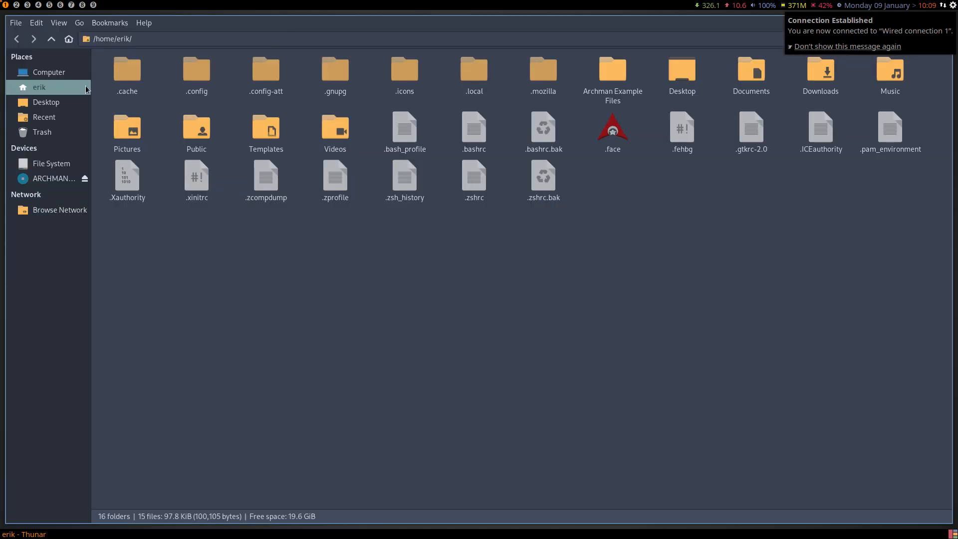
left_click(63, 177)
left_click(64, 164)
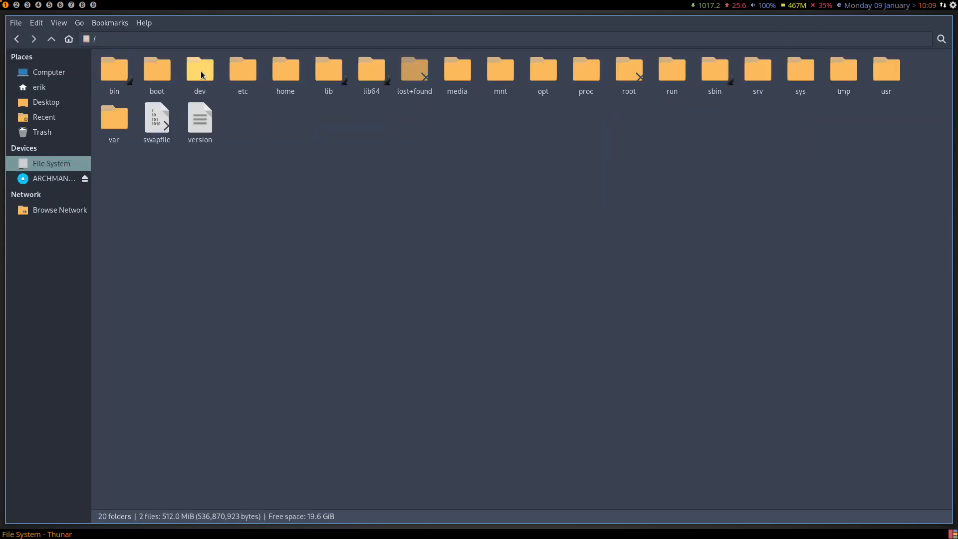
double_click(244, 77)
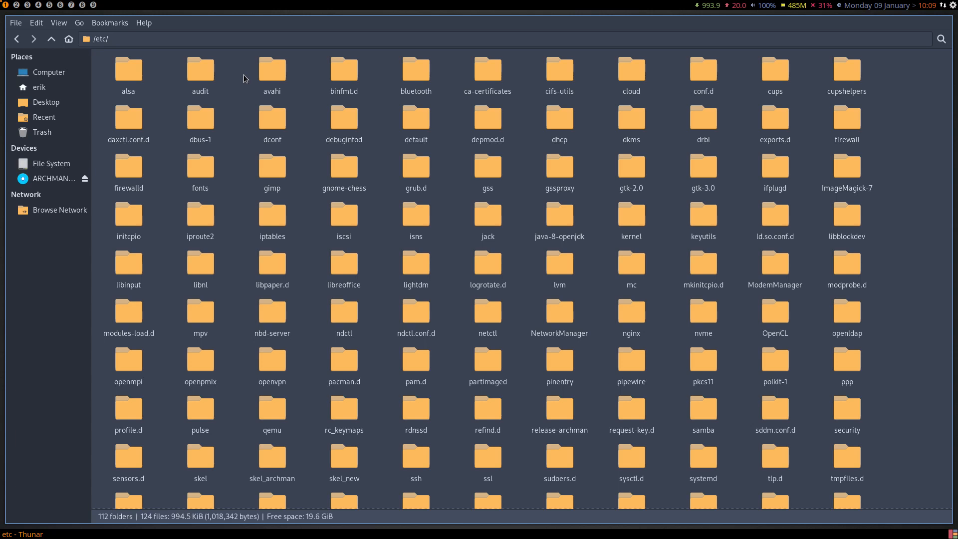
left_click(50, 39)
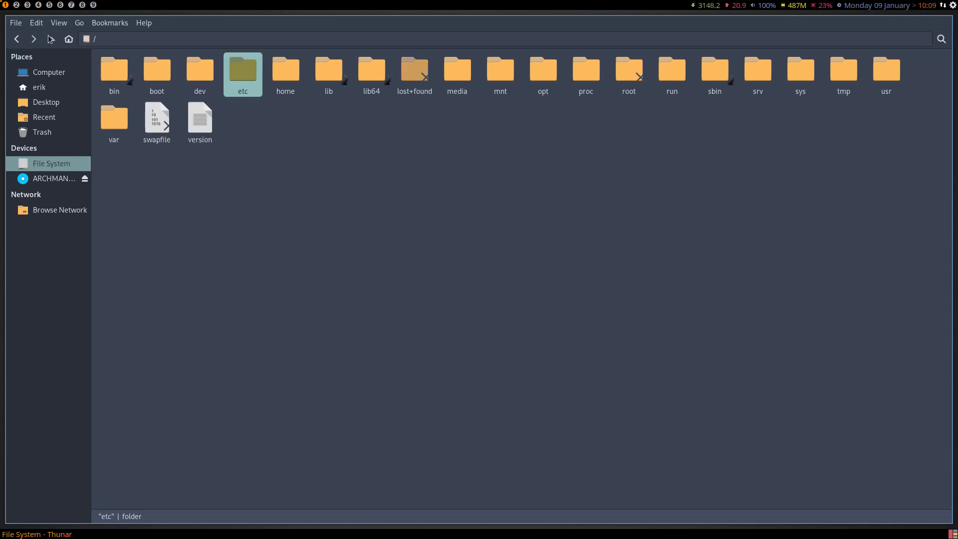
double_click(160, 73)
double_click(198, 72)
double_click(202, 75)
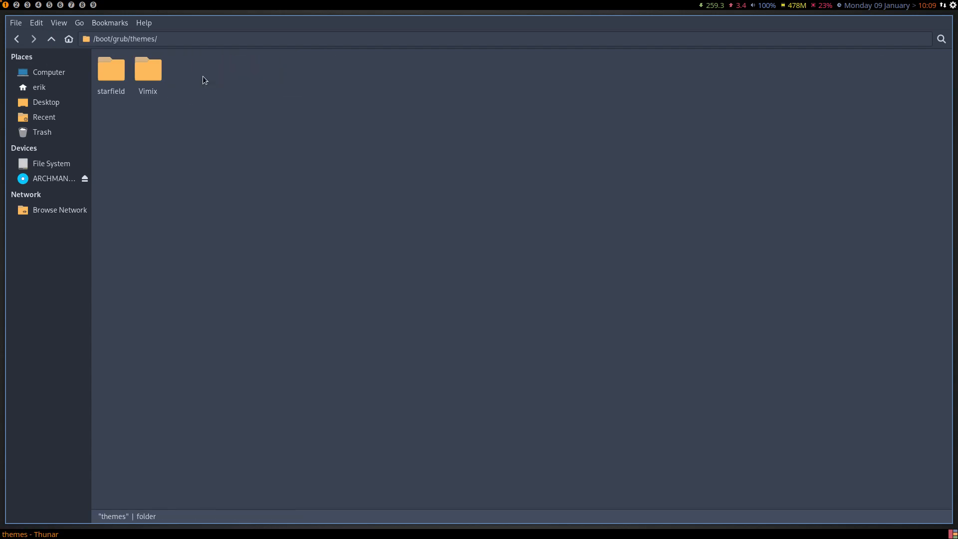
double_click(134, 73)
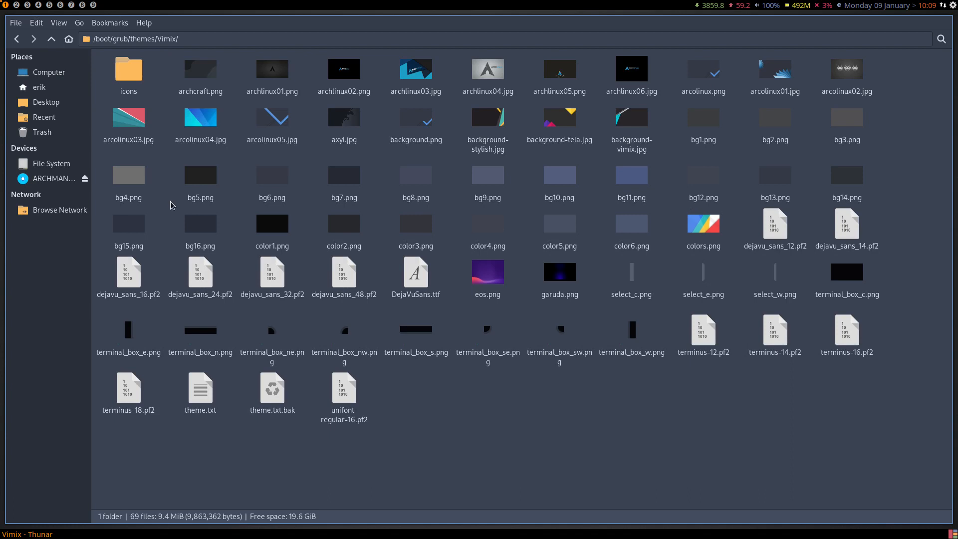
key("super+q")
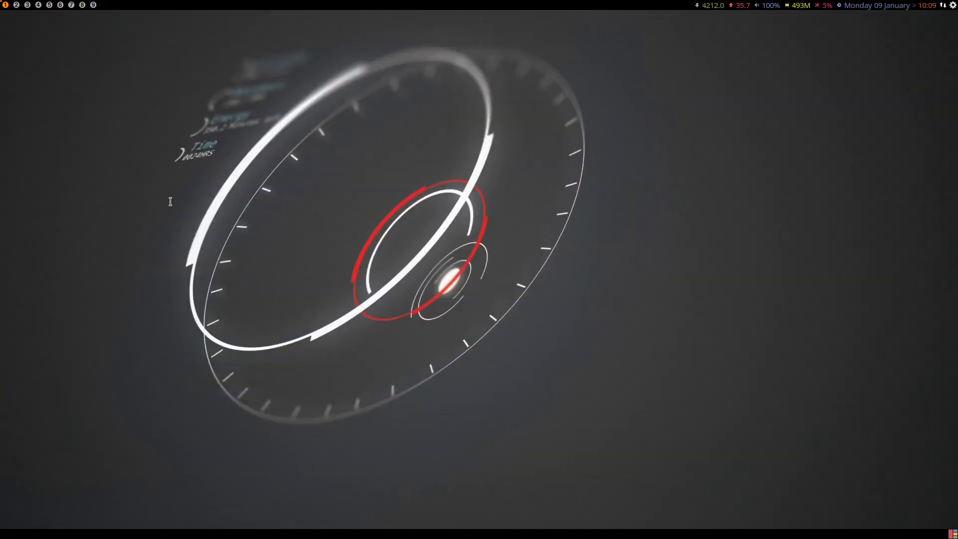
Launch Arch Linux Tweak Tool with the att command from a new terminal, authenticating with the account password.
key("super+Return")
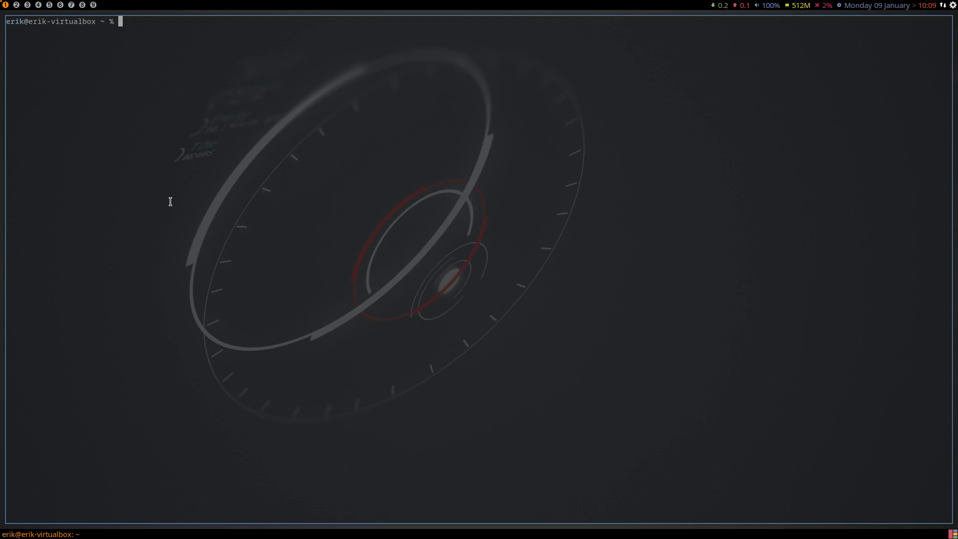
type("att")
key("Return")
type("••••")
key("Return")
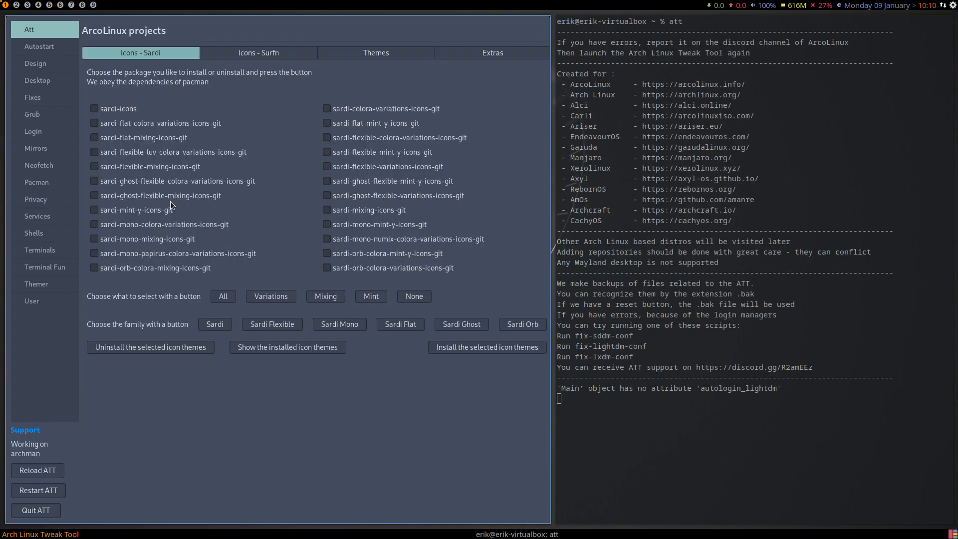
Review the Grub page and the SDDM and LIGHTDM sections of the Login page.
left_click(52, 115)
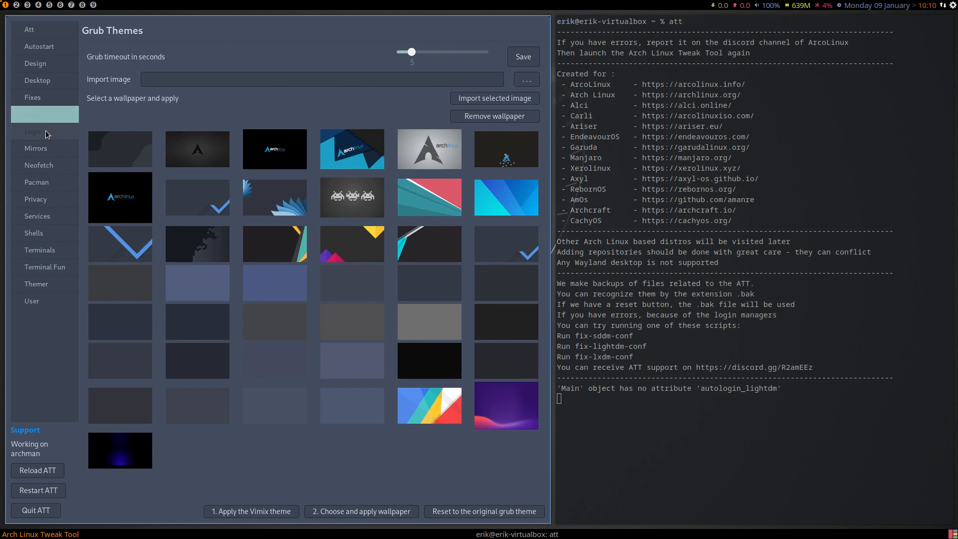
left_click(46, 131)
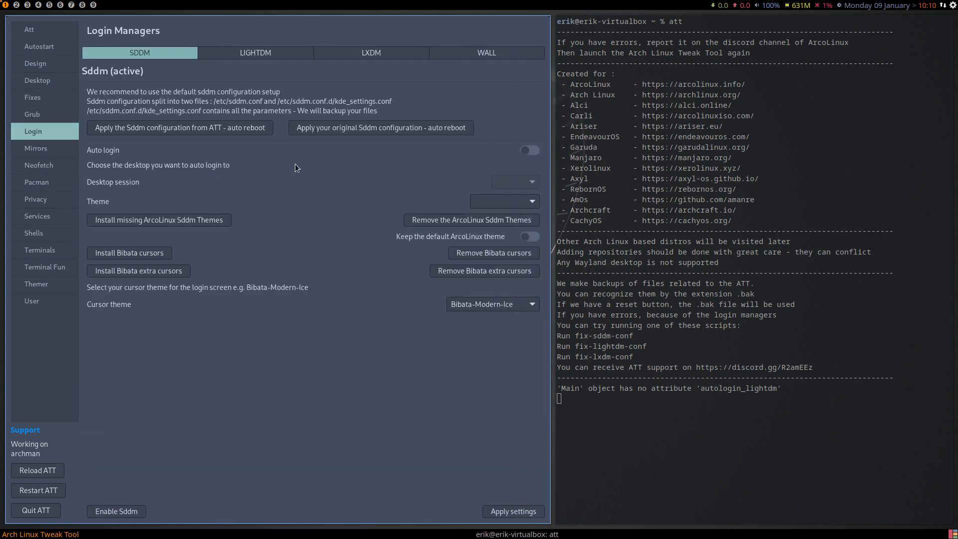
left_click(259, 56)
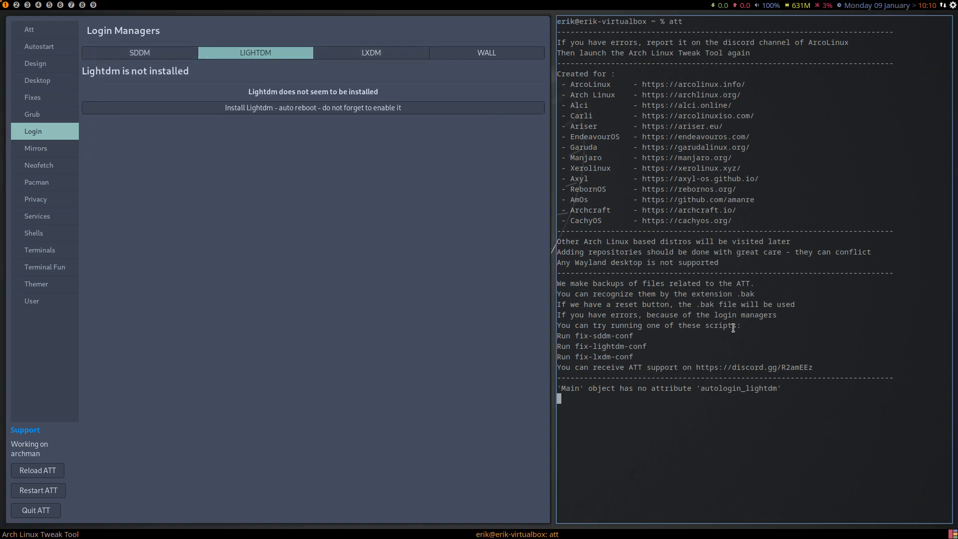
Examine the last message in the terminal and highlight autologin_lightdm in it.
left_click(785, 387)
left_click_drag(706, 388, 487, 388)
left_click(641, 389)
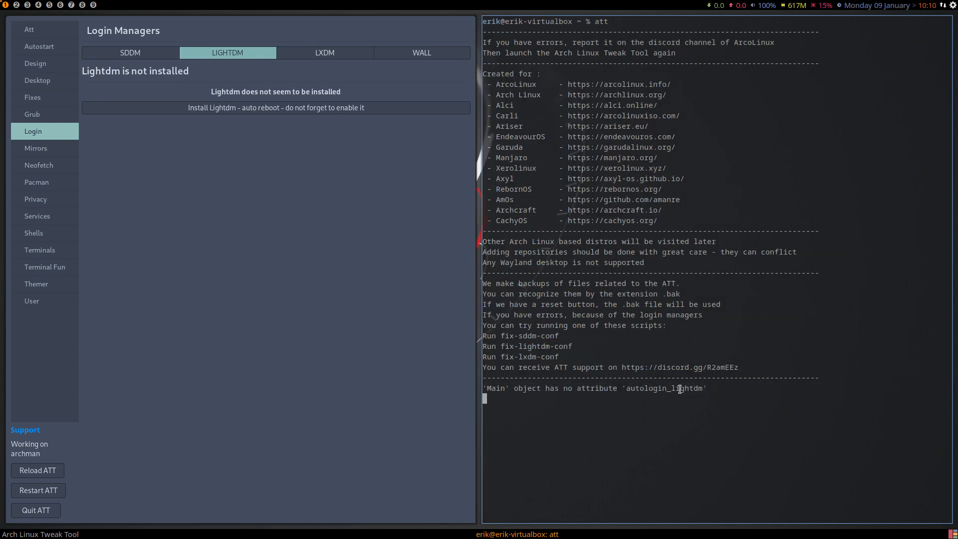
double_click(680, 389)
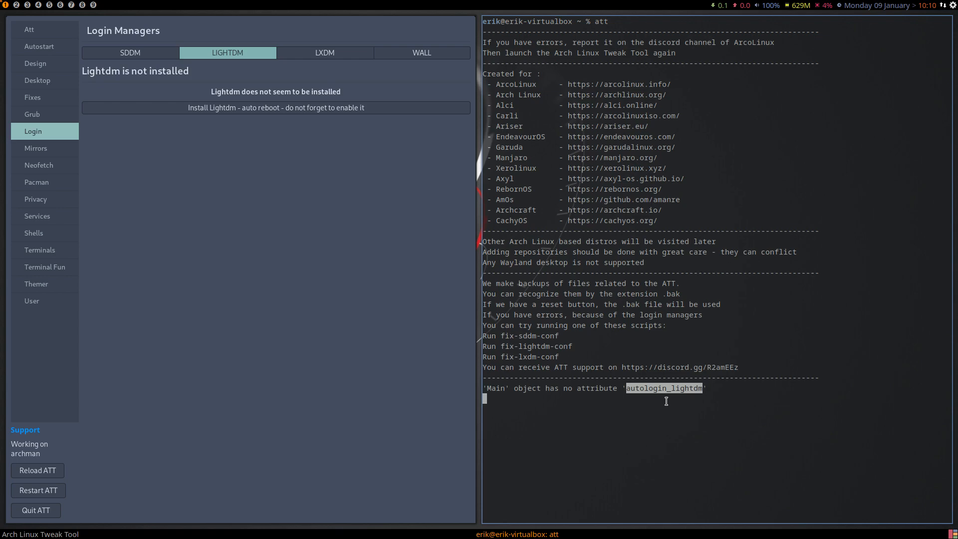
Review the LXDM and WALL sections of the Login page and return to the SDDM section.
left_click(304, 58)
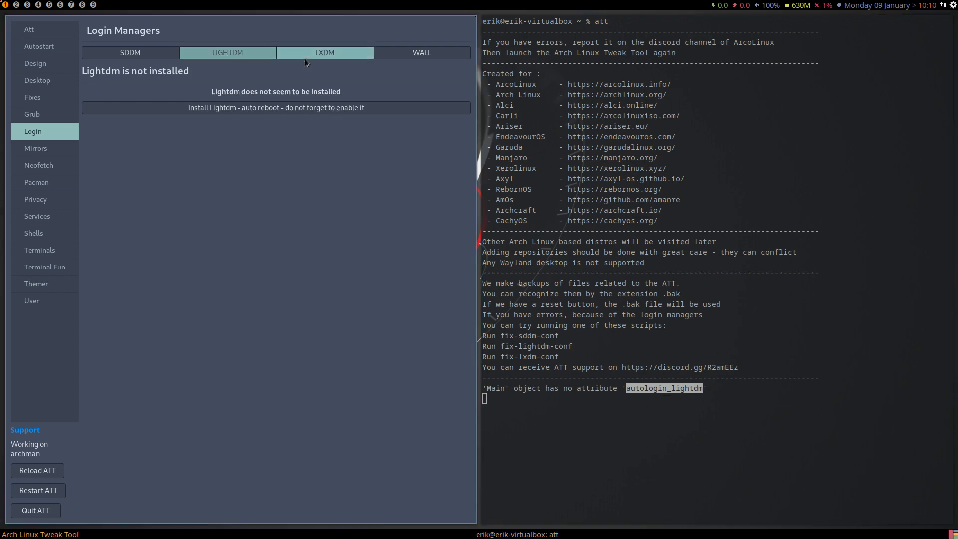
left_click(402, 58)
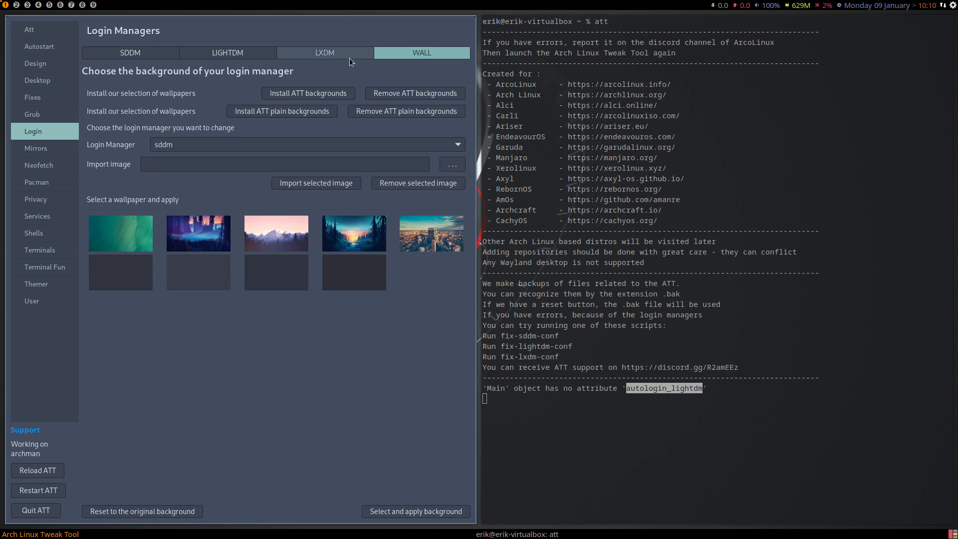
left_click(137, 55)
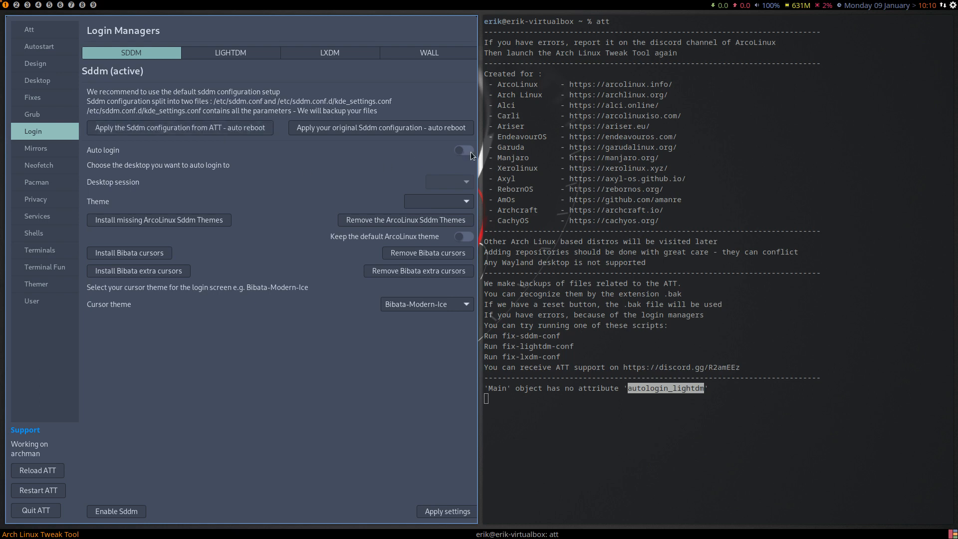
Turn on SDDM auto login, check the available themes and install the missing ArcoLinux SDDM themes.
left_click(454, 203)
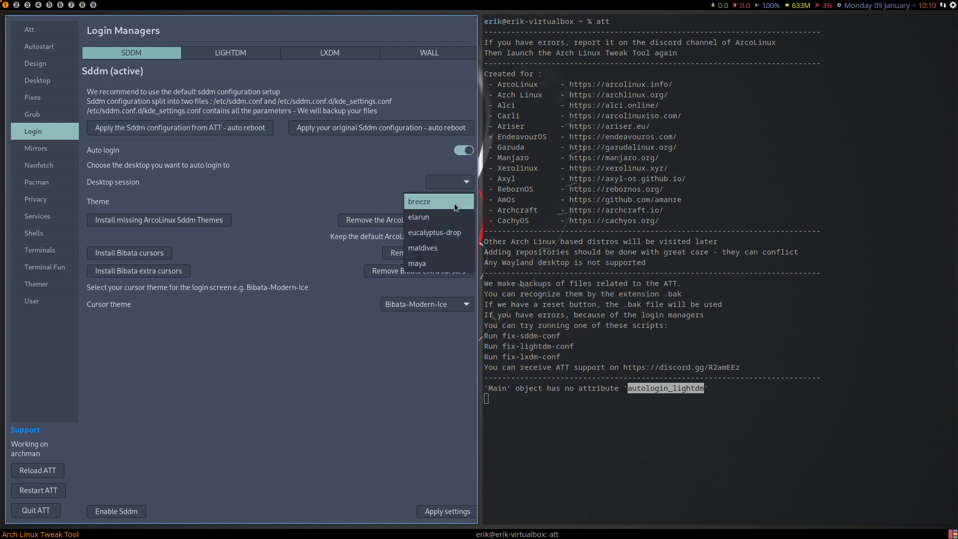
left_click(454, 203)
left_click(187, 224)
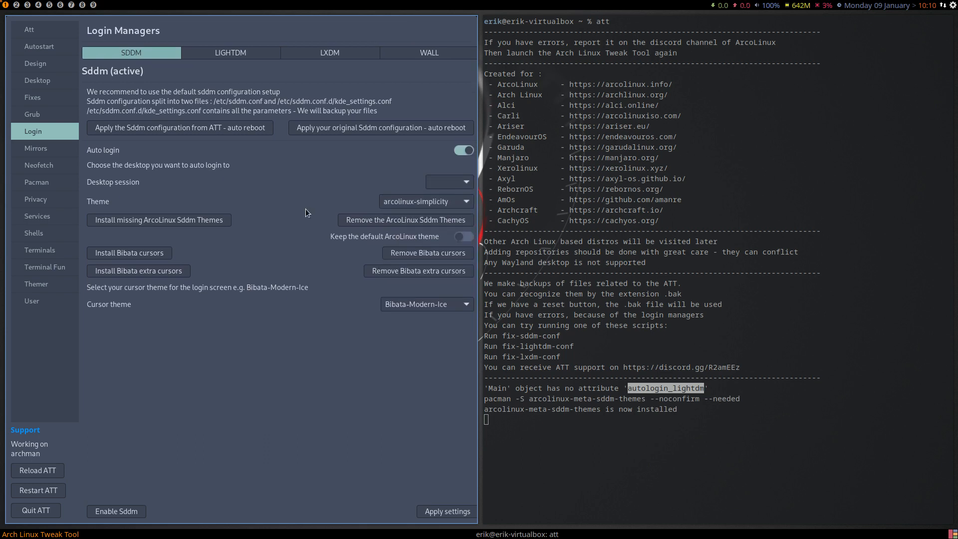
Choose Bibata-Modern-Ice as the SDDM cursor theme, try to apply the settings, and highlight the resulting terminal message.
left_click(422, 304)
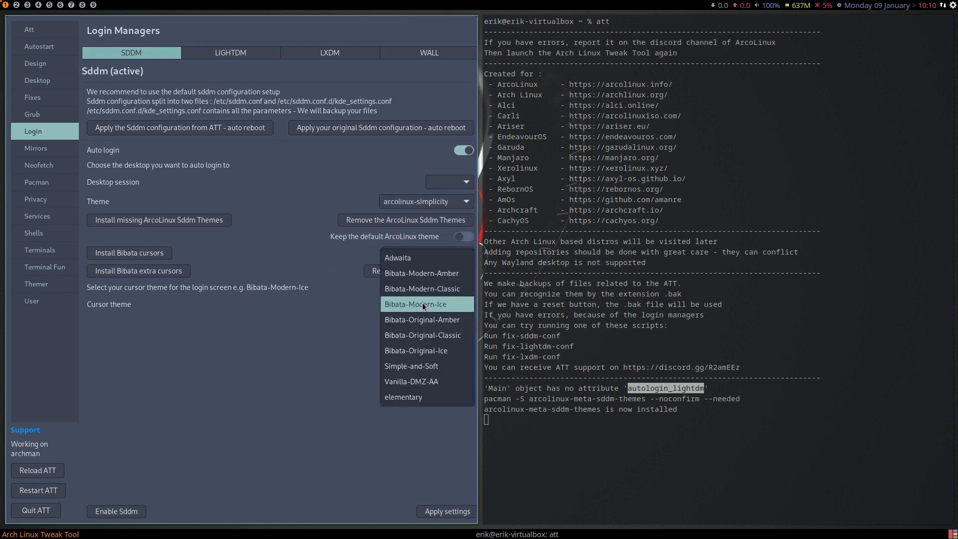
left_click(423, 304)
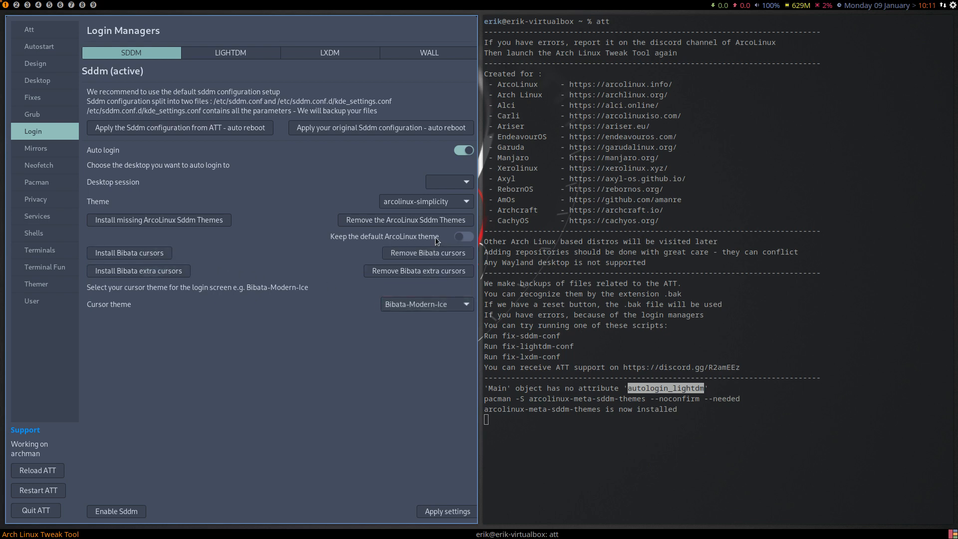
left_click(448, 512)
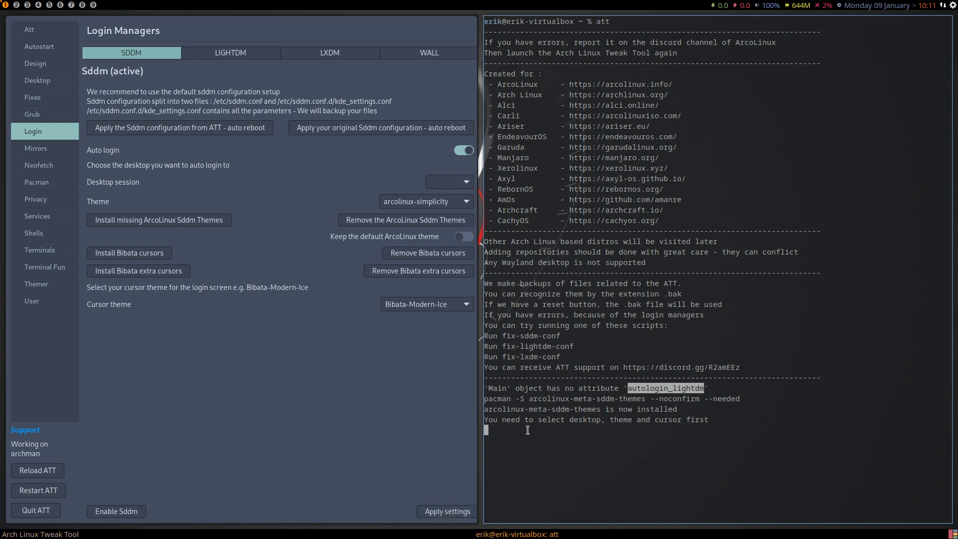
left_click_drag(502, 419, 720, 416)
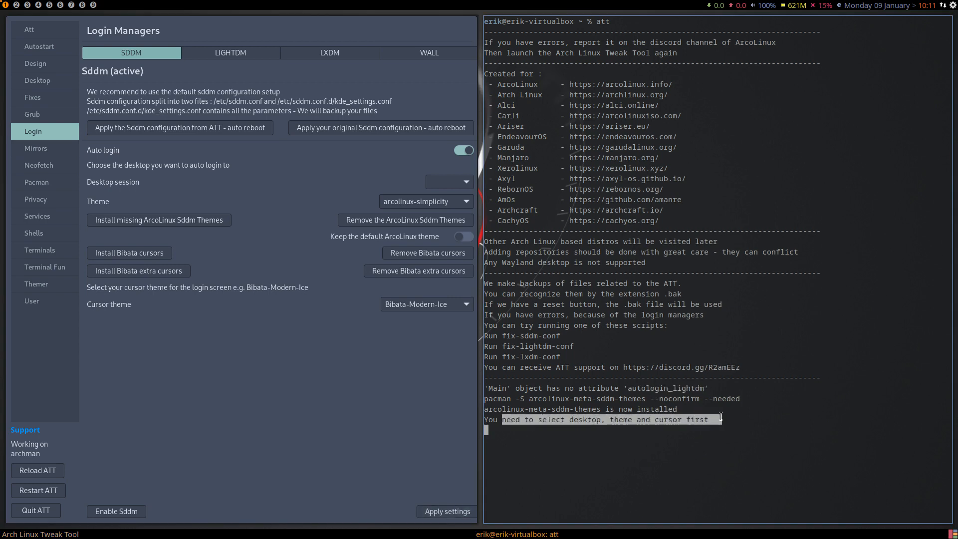
Set the auto-login desktop session to awesome, apply the SDDM settings, and highlight the latest terminal messages.
left_click(456, 184)
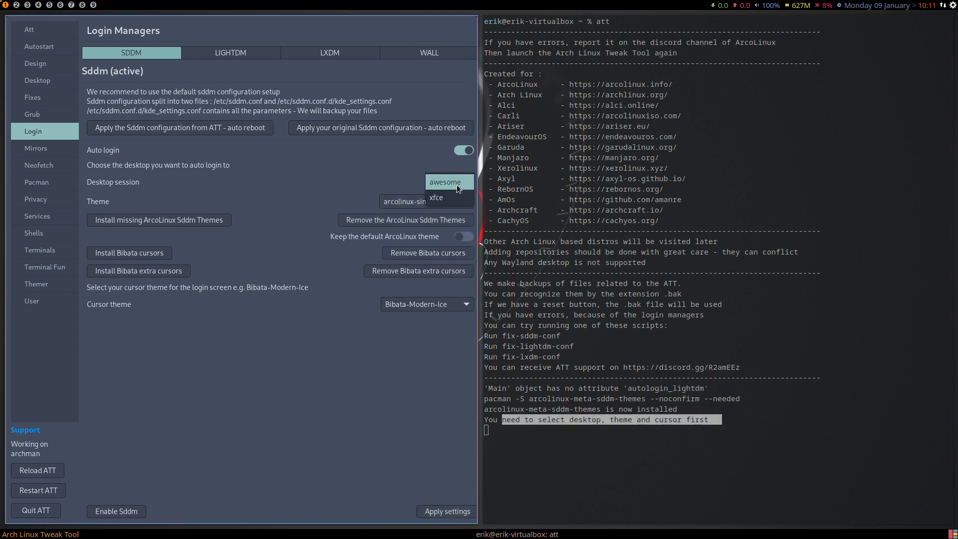
left_click(448, 183)
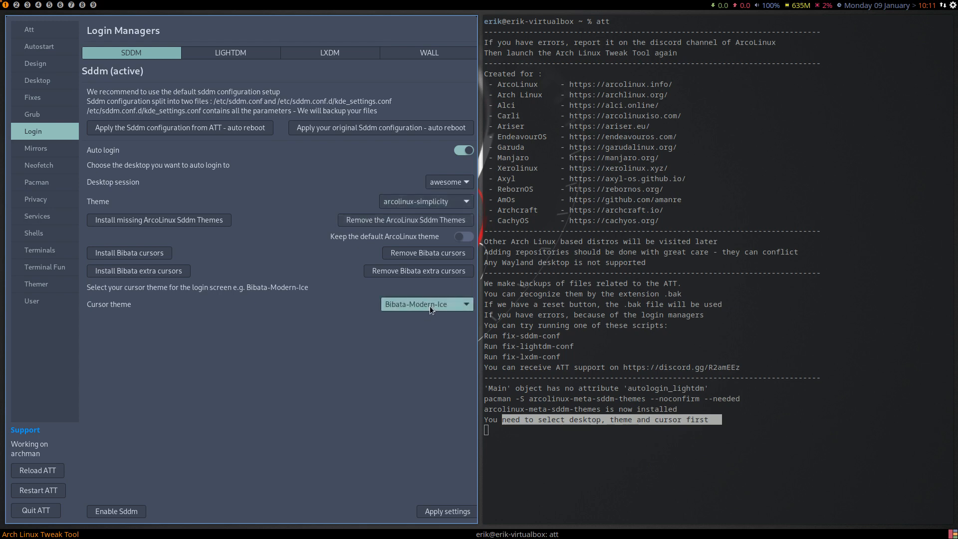
left_click(456, 512)
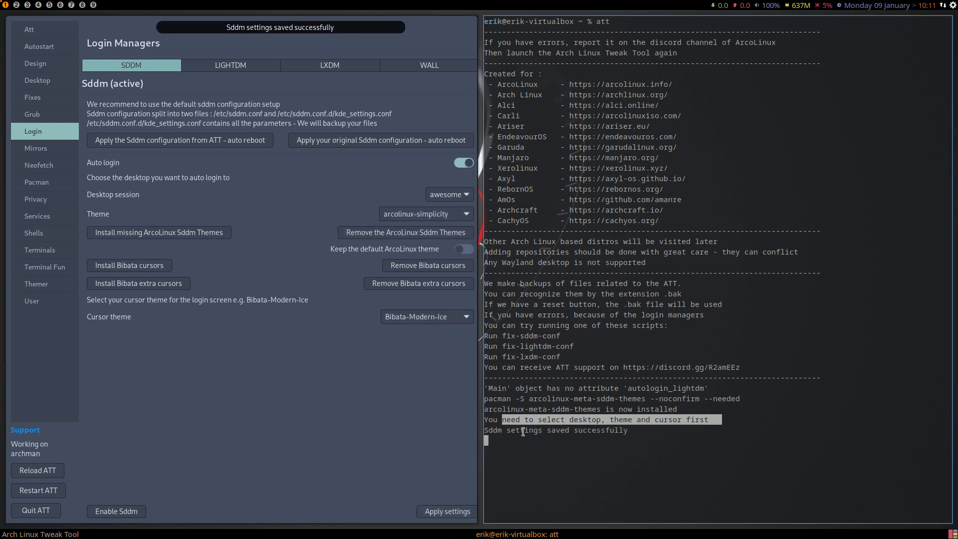
left_click_drag(486, 421, 636, 433)
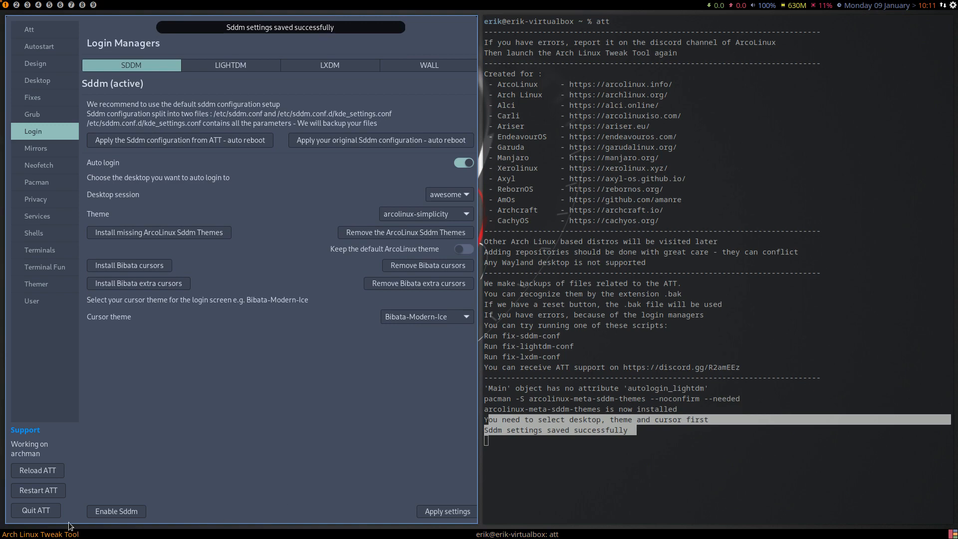
Quit Arch Linux Tweak Tool, restart the machine with sudo reboot, and boot the Archman Linux entry in Grub.
left_click(44, 513)
type("s")
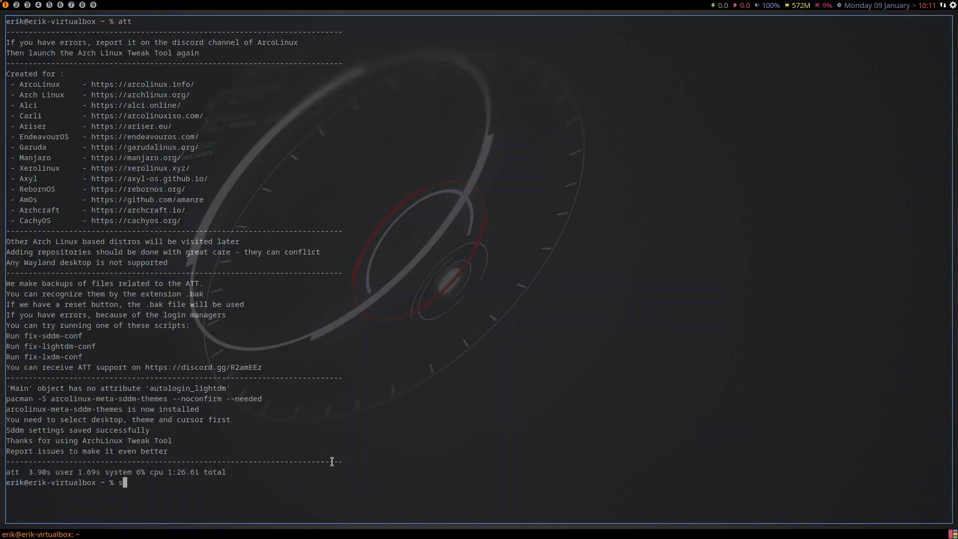
type("udo reboot")
key("Return")
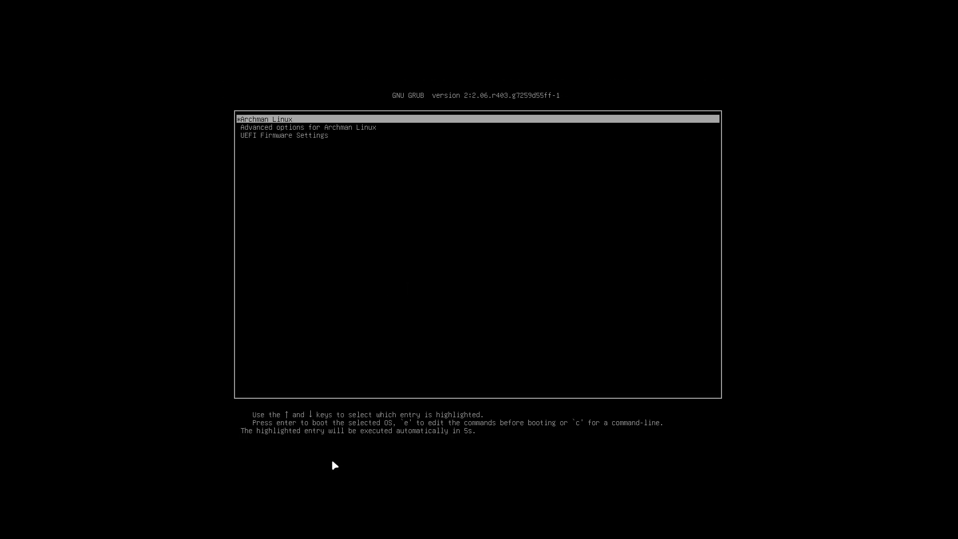
key("Return")
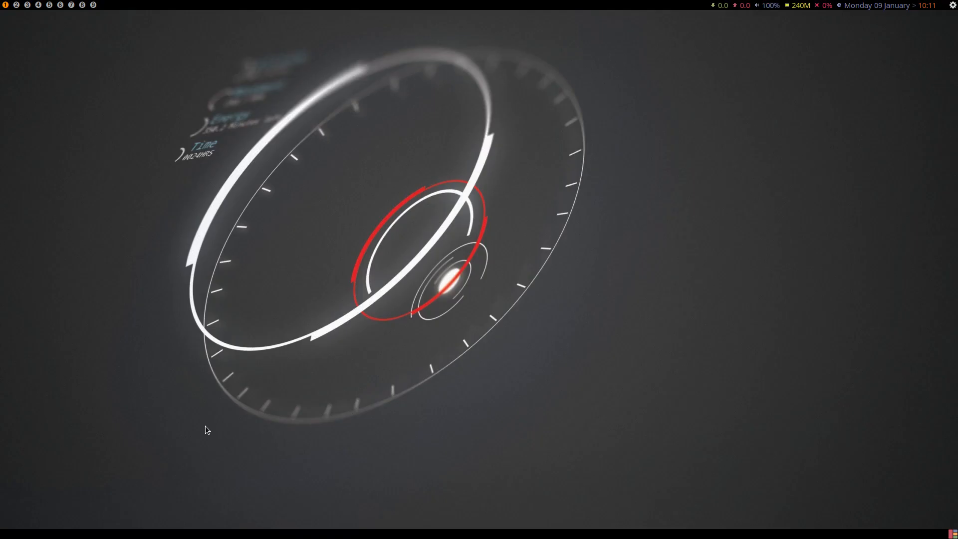
Dismiss the desktop notification and leave the auto-started awesome session for the login screen.
left_click(876, 32)
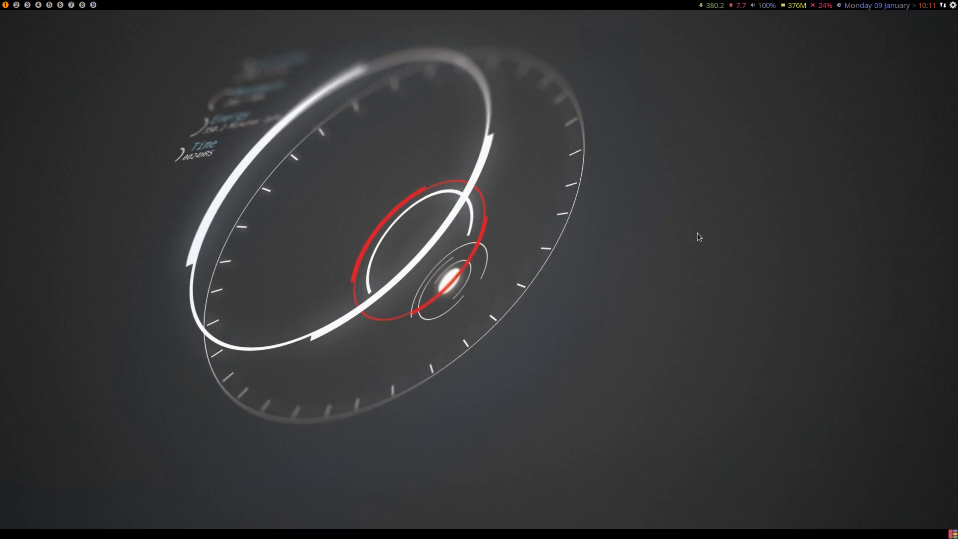
key("super+shift+e")
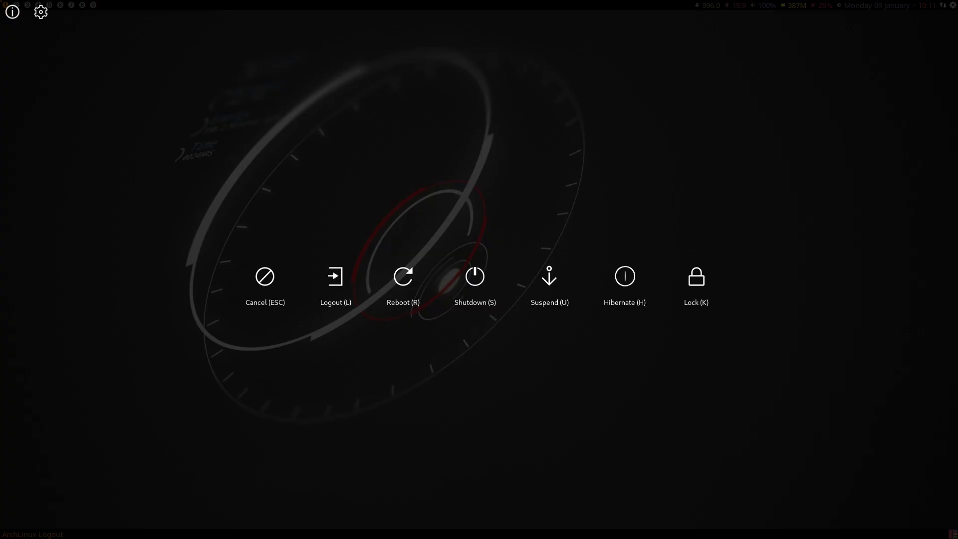
key("r")
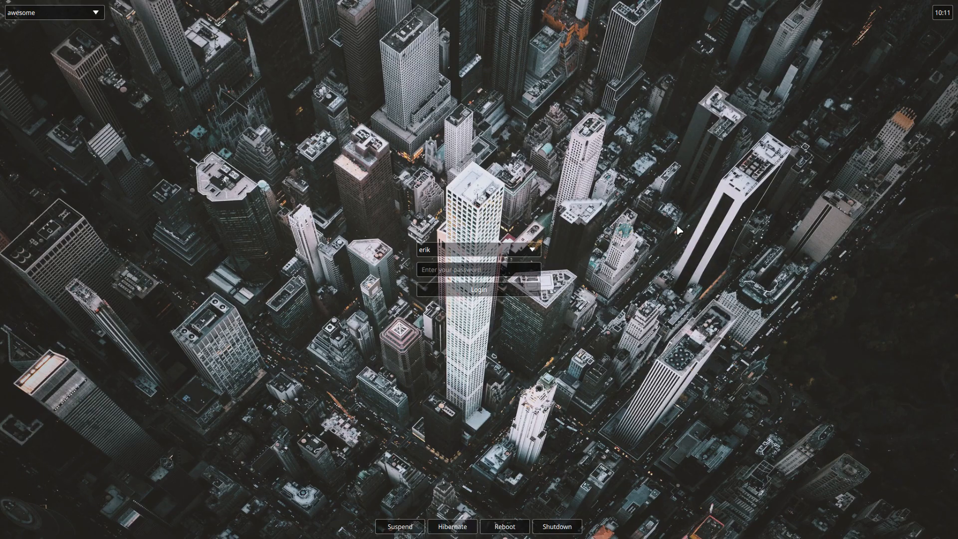
Check the sessions offered on the login screen and log in to awesome with the account password.
left_click(35, 17)
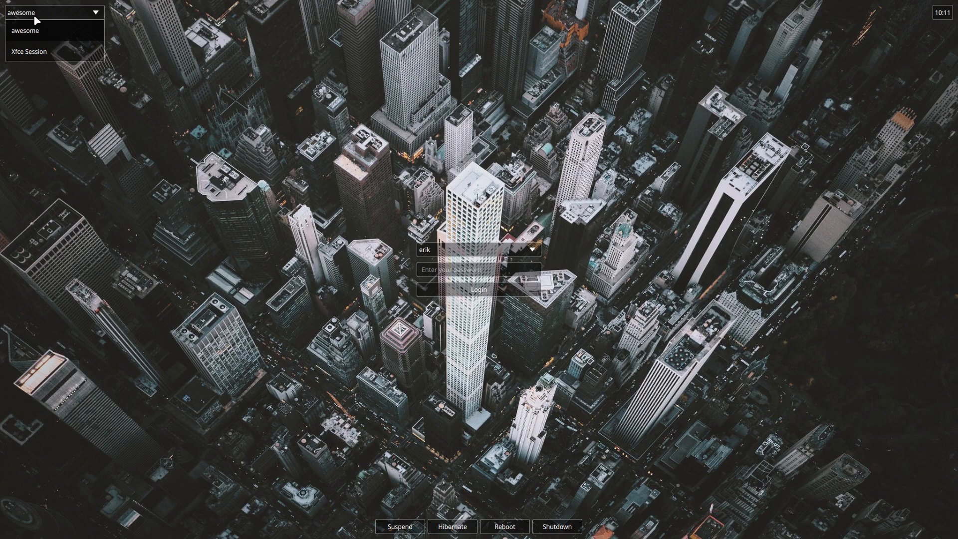
left_click(36, 17)
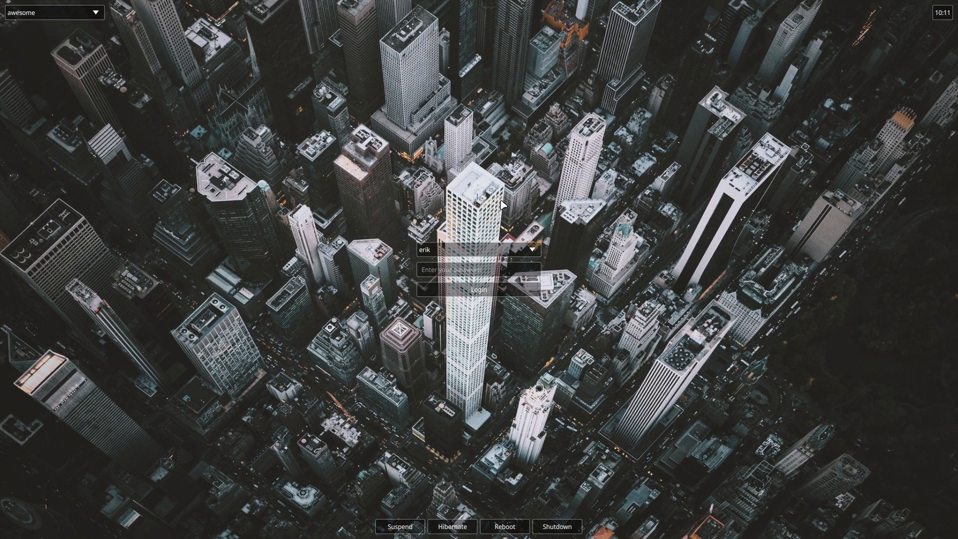
left_click(461, 271)
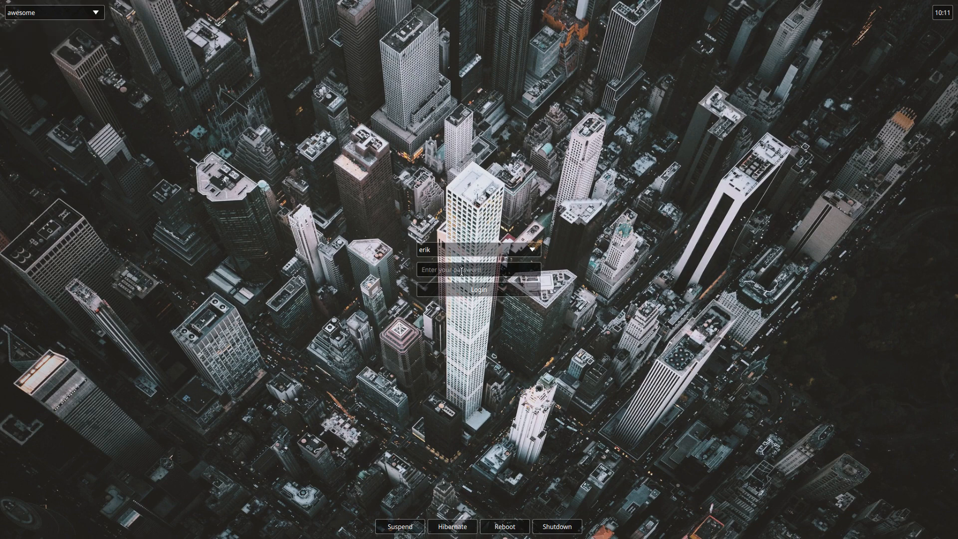
type("********")
key("Return")
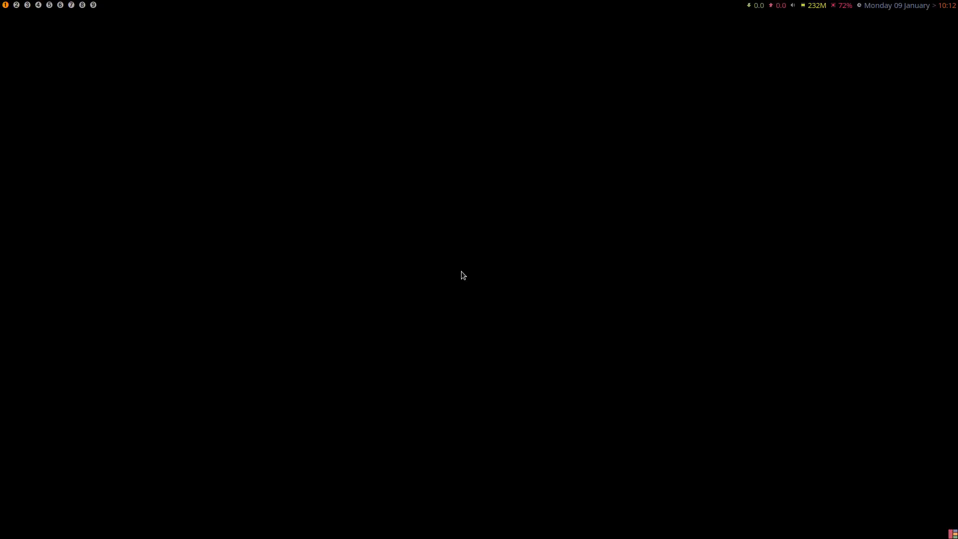
Launch Arch Linux Tweak Tool with att from a new terminal, enter the account password, and highlight the three login-manager fix scripts.
key("super+Return")
type("ss")
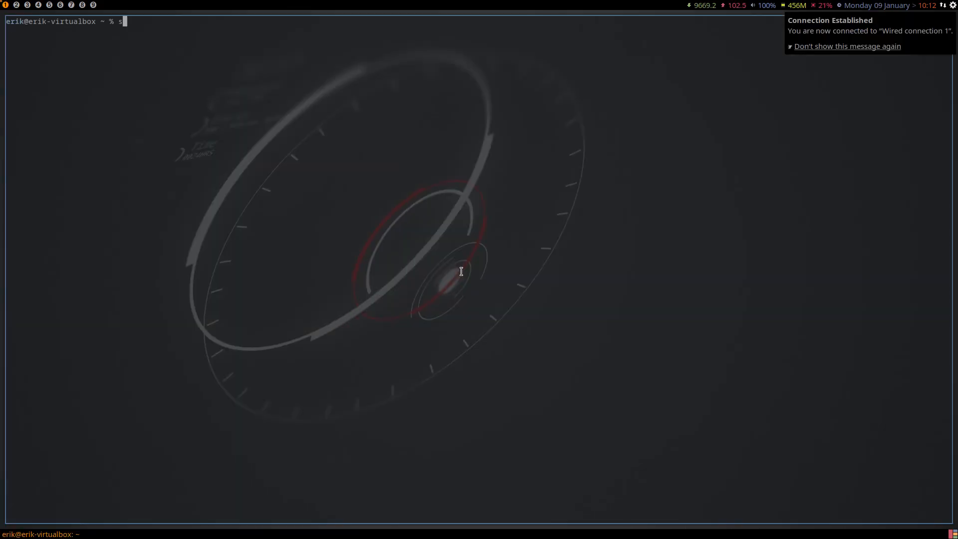
key("BackSpace")
key("BackSpace")
type("att")
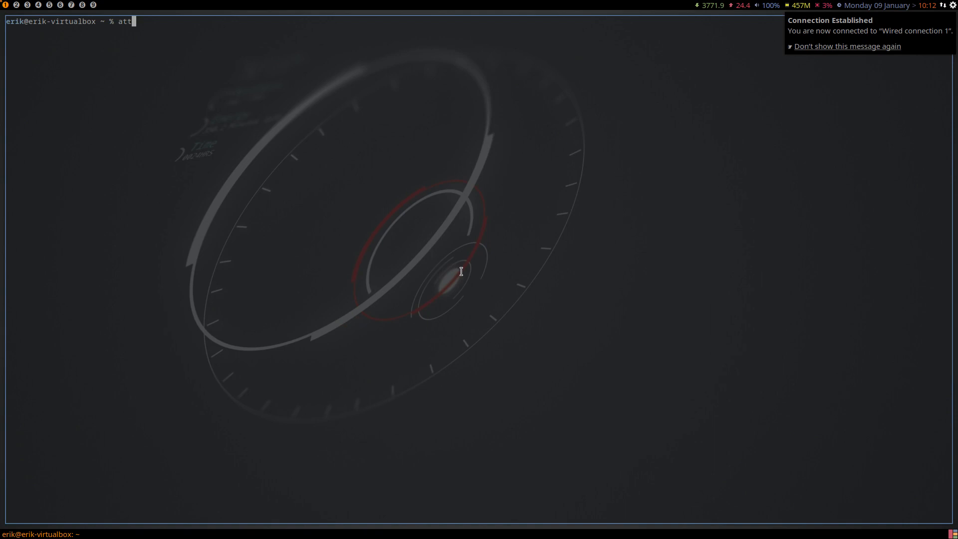
key("Return")
type("****")
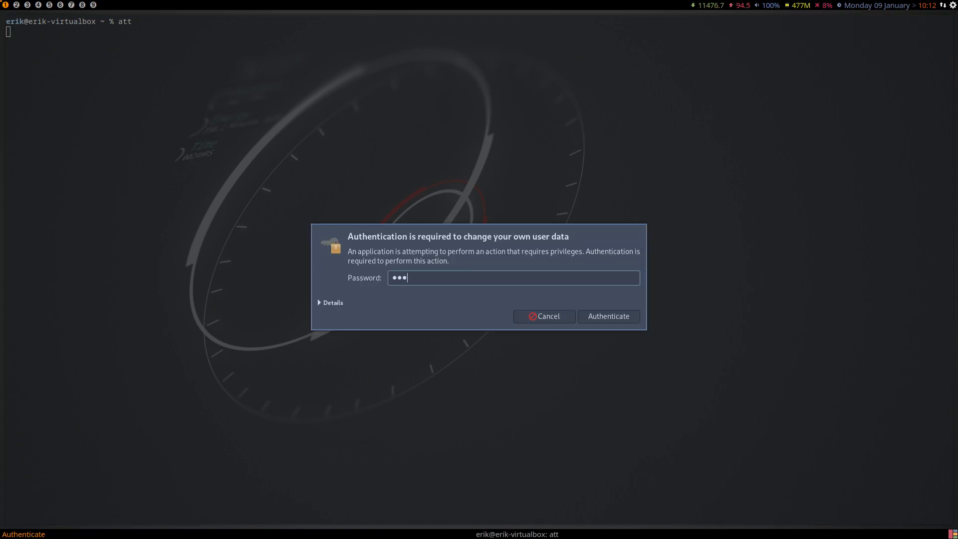
key("Return")
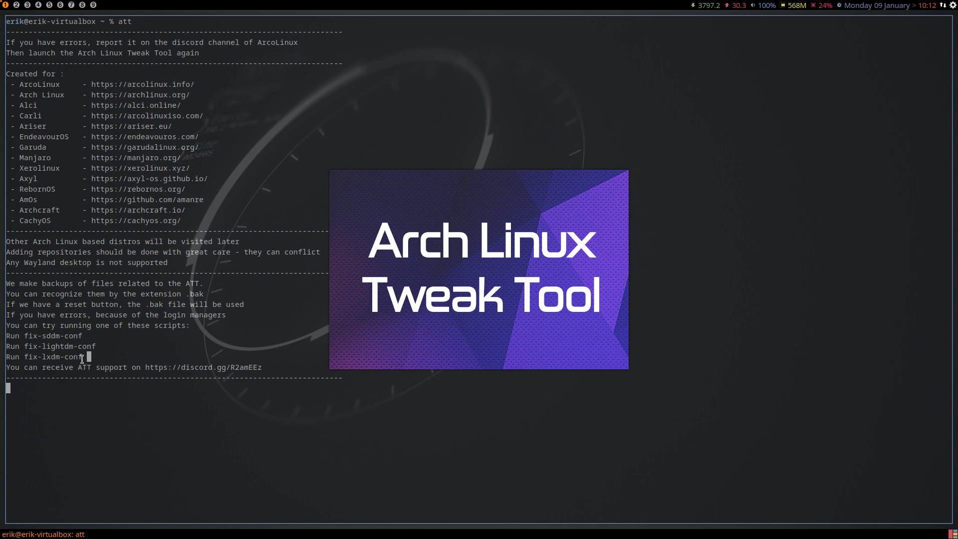
left_click_drag(90, 356, 2, 334)
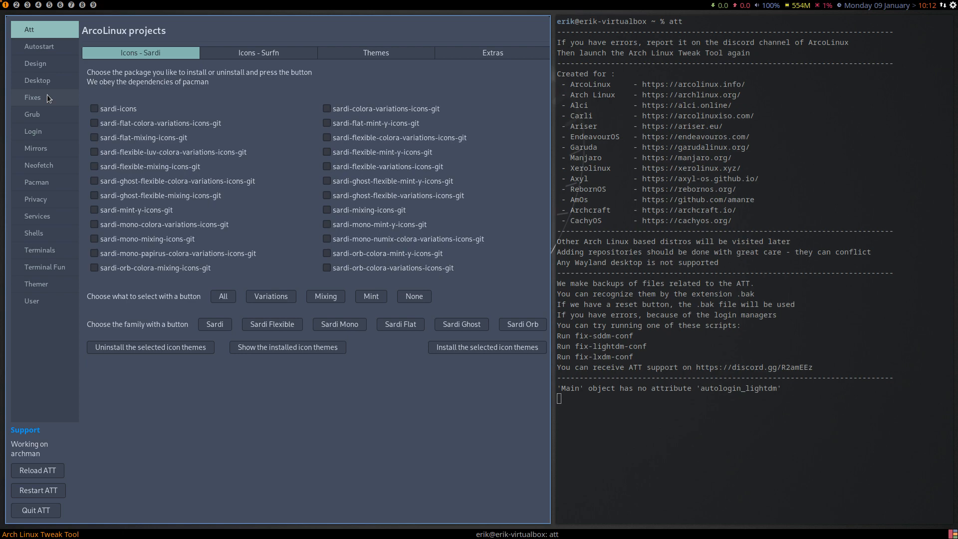
Review the Grub, Login and Mirrors pages of Arch Linux Tweak Tool.
left_click(46, 113)
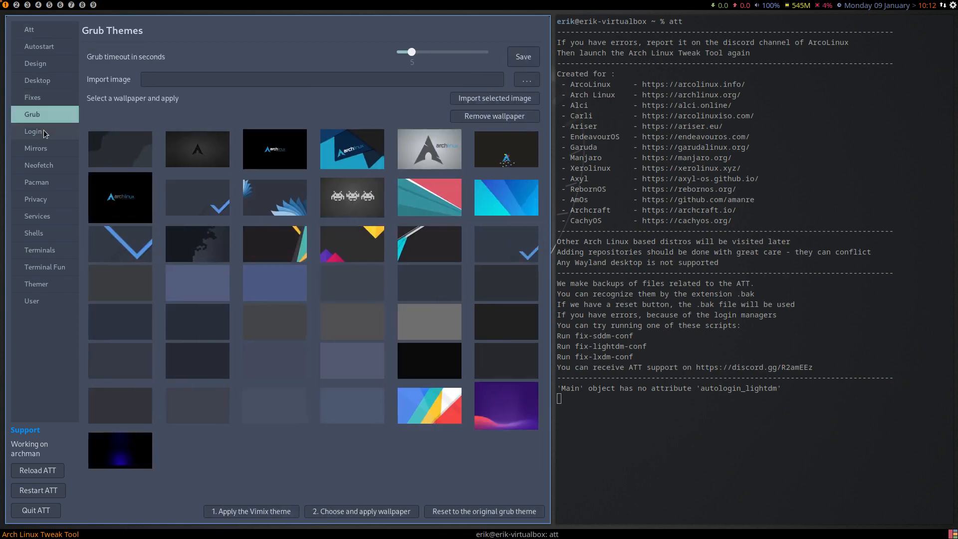
left_click(44, 130)
left_click(44, 146)
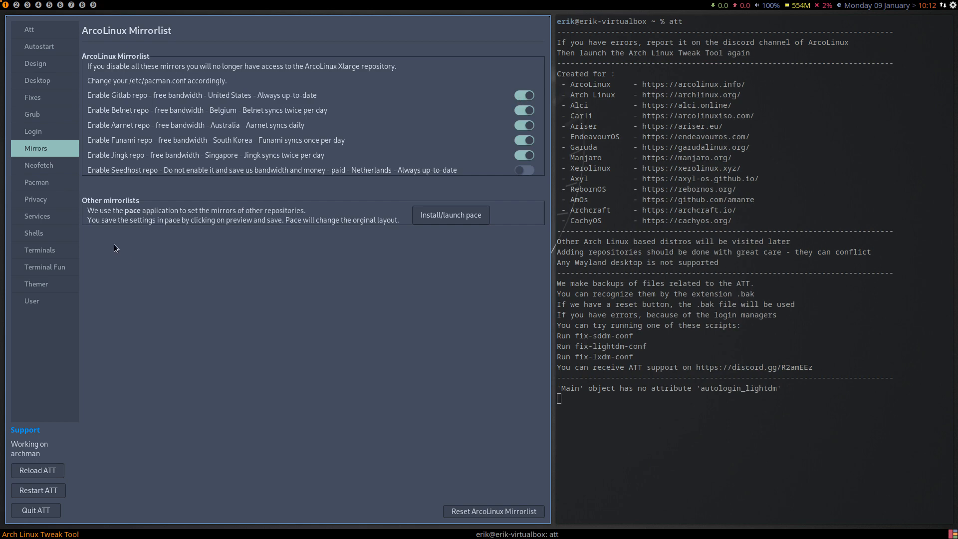
Enable Neofetch and lolcat on the Neofetch page and check the output in two new terminals.
left_click(48, 168)
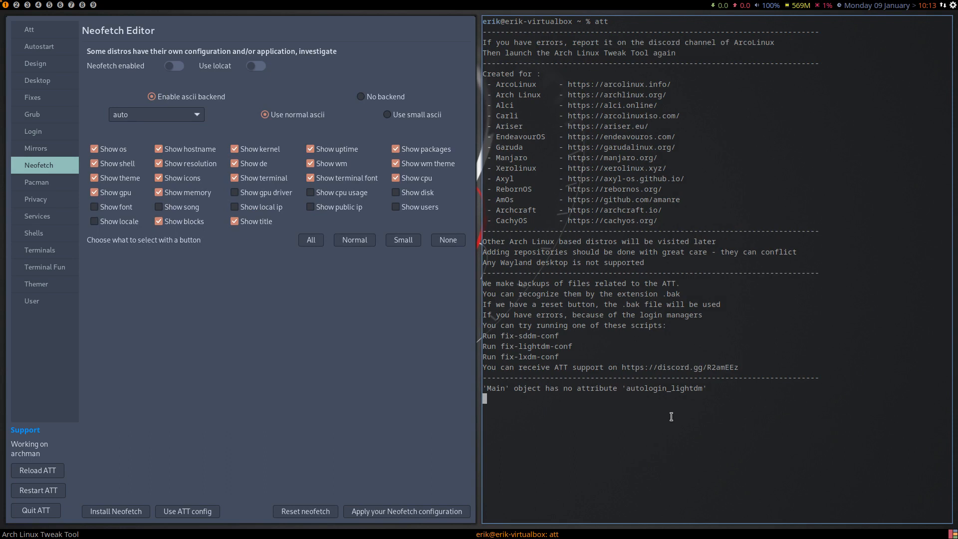
left_click(173, 65)
key("super+Return")
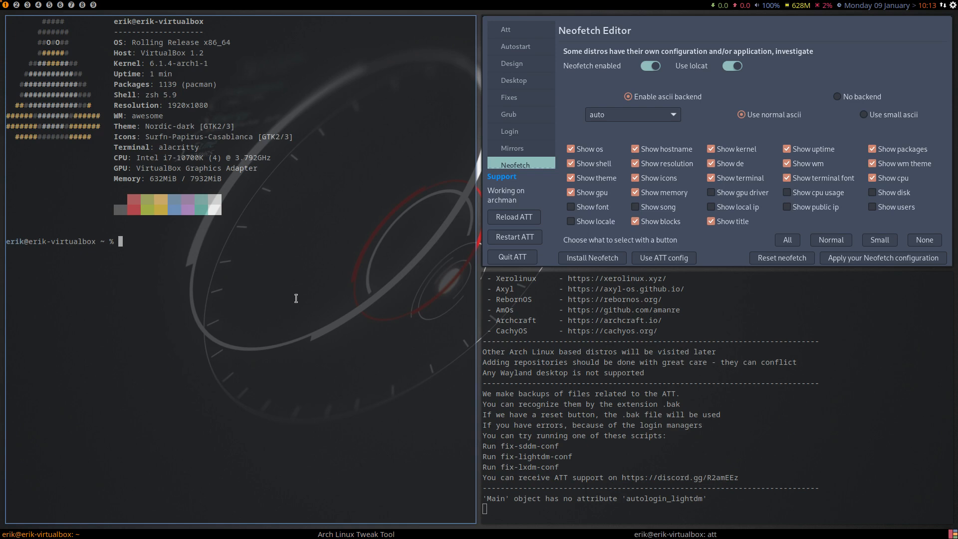
key("super+Return")
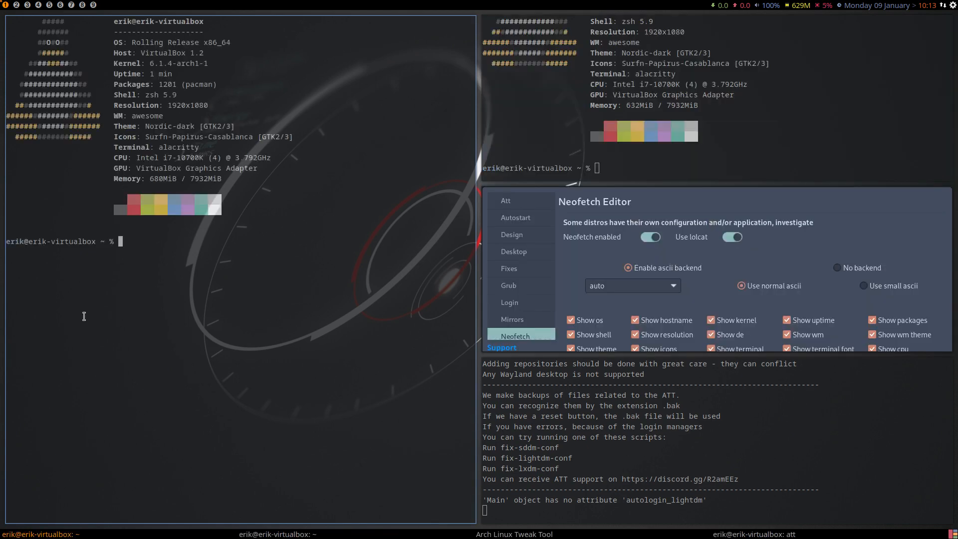
Close both test terminals and apply the Neofetch configuration.
key("super+q")
key("super+q")
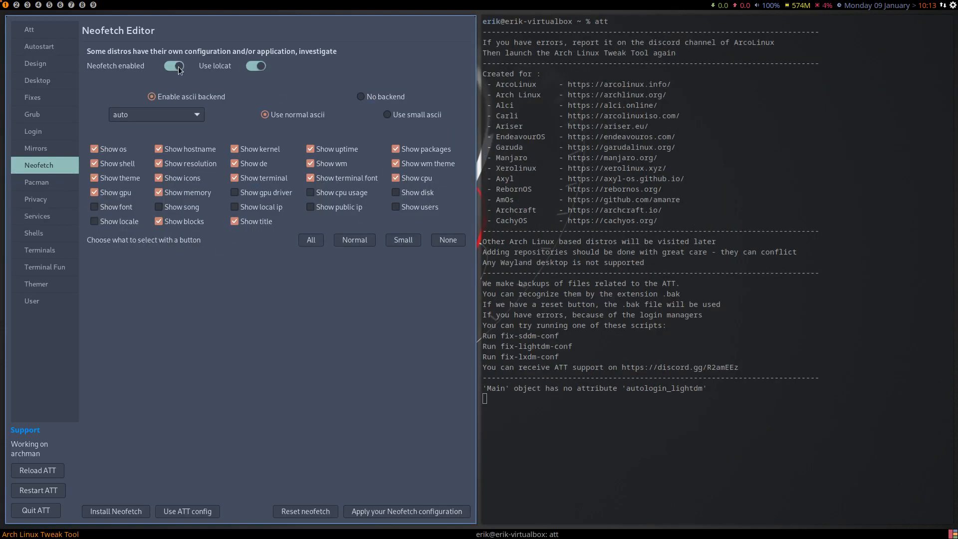
left_click(432, 513)
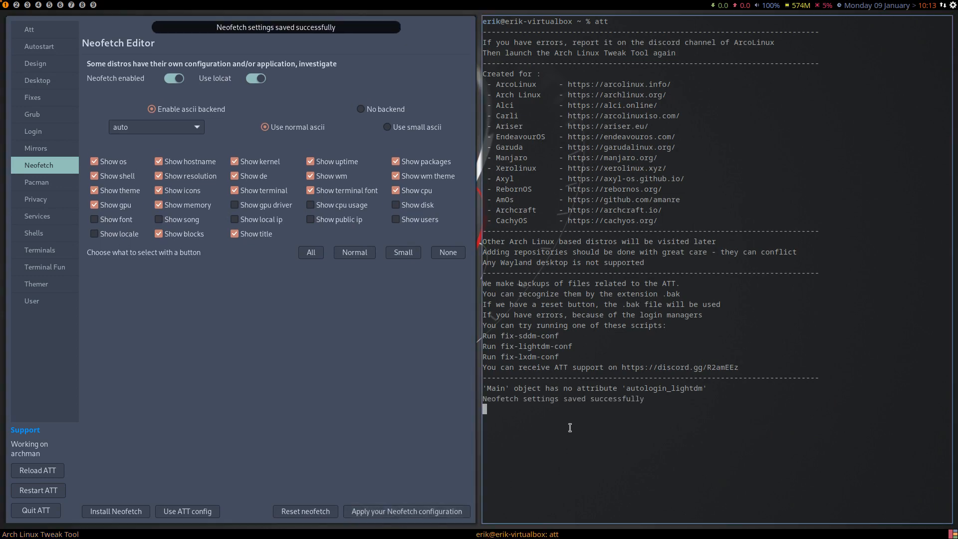
Check the Neofetch output in a new terminal and open .bashrc from the home folder on workspace 2.
key("super+Return")
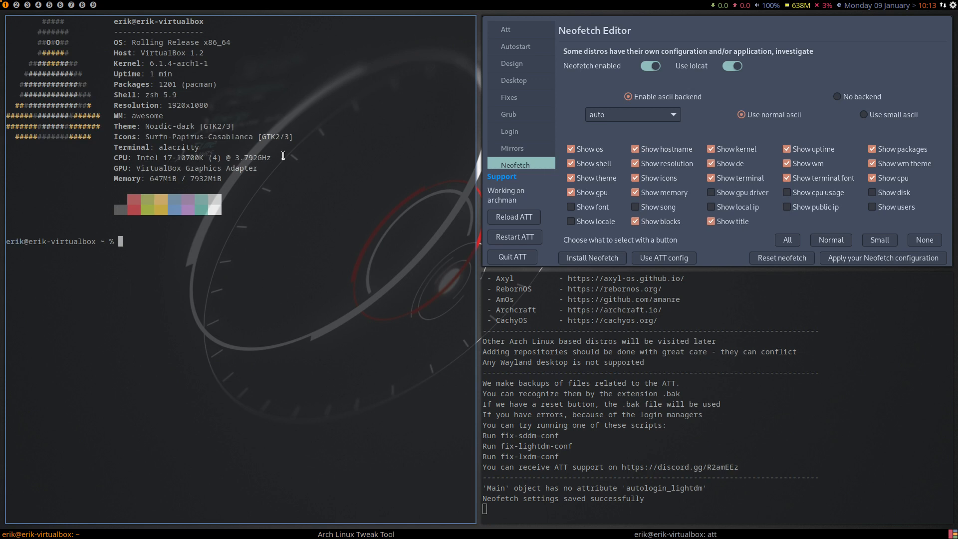
left_click(16, 6)
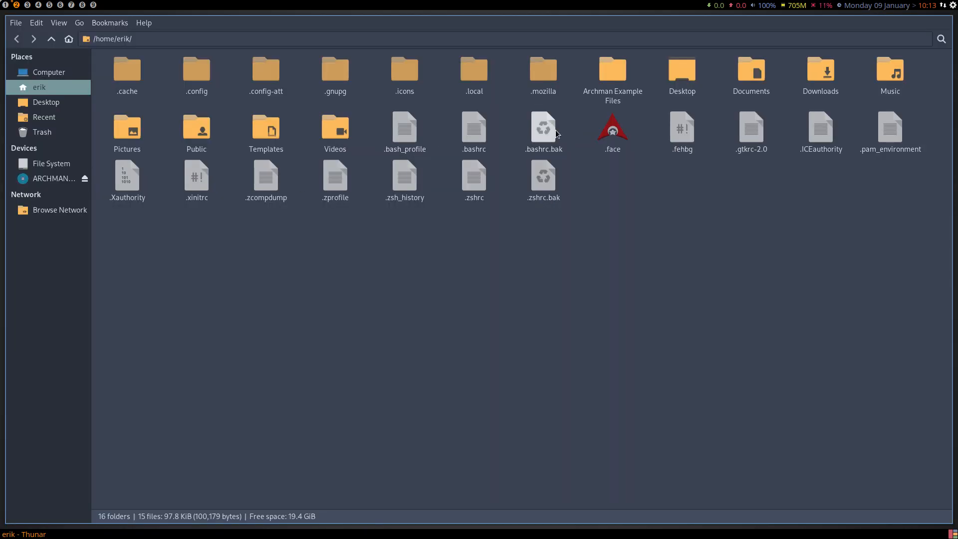
double_click(480, 132)
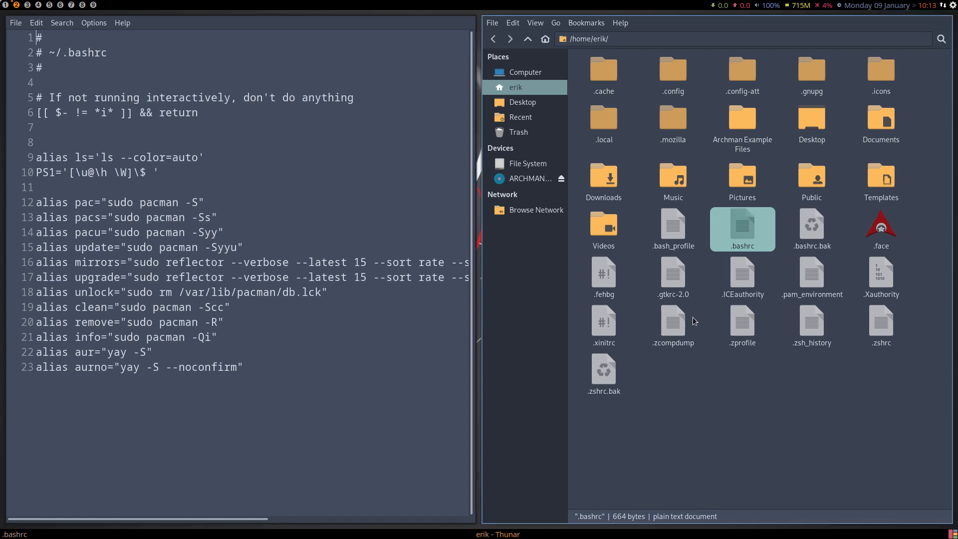
left_click(809, 234)
left_click(745, 228)
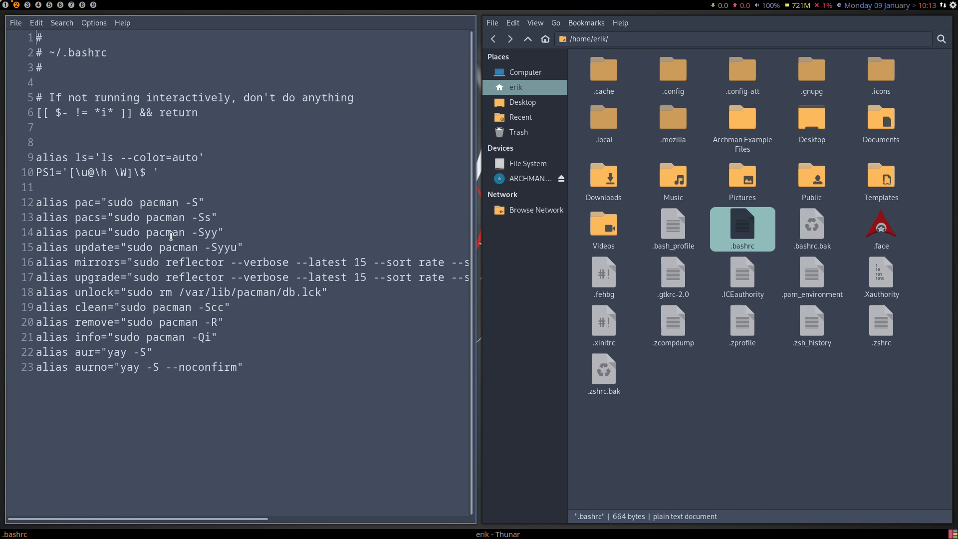
Add the line "neofetch | lolcat" at the end of .bashrc, below the aliases, and save the file.
left_click(274, 369)
key("Return")
key("Return")
type("neofetch | locla")
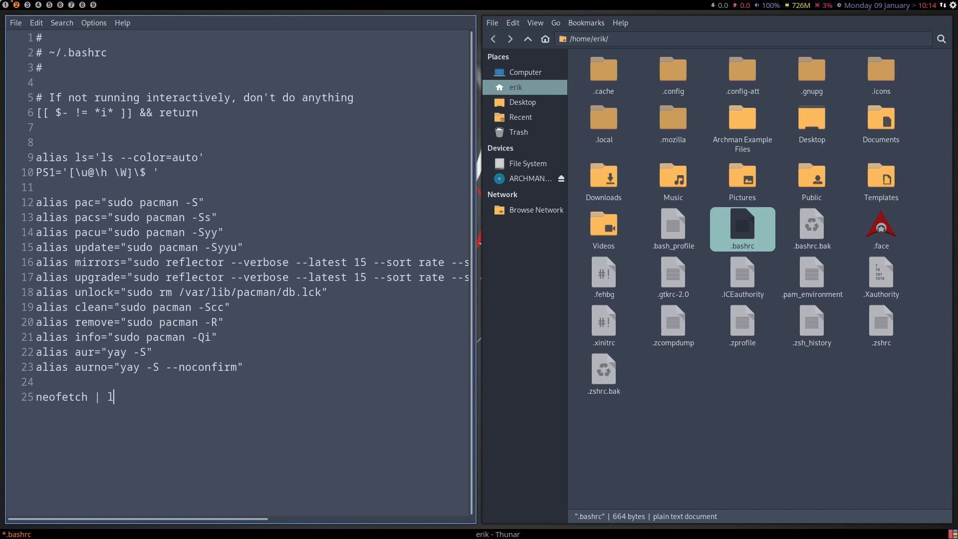
key("BackSpace")
key("BackSpace")
key("BackSpace")
type("lcat")
key("ctrl+s")
Open a new terminal and install lolcat with sudo pacman -S lolcat, accepting the installation.
key("super+Return")
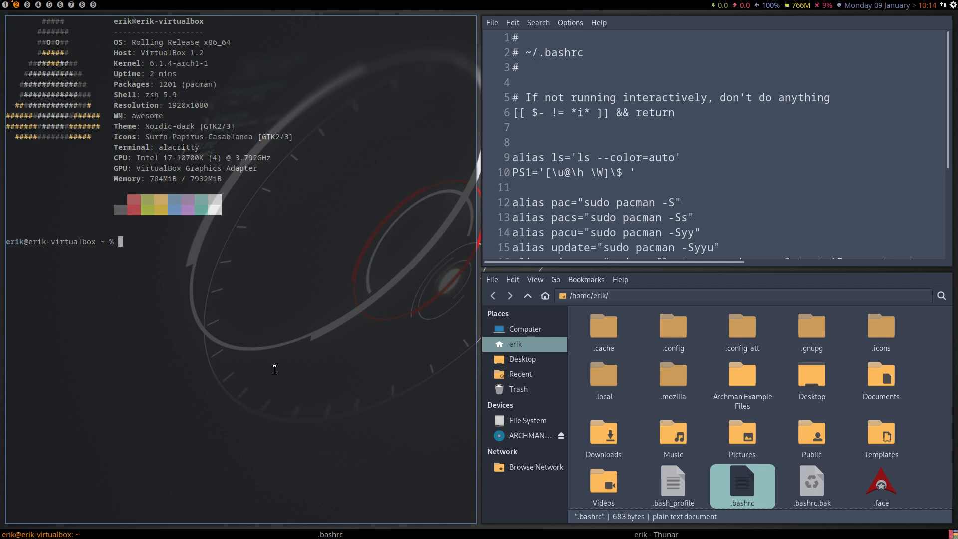
type("sudo pacman -S lolcat")
key("Return")
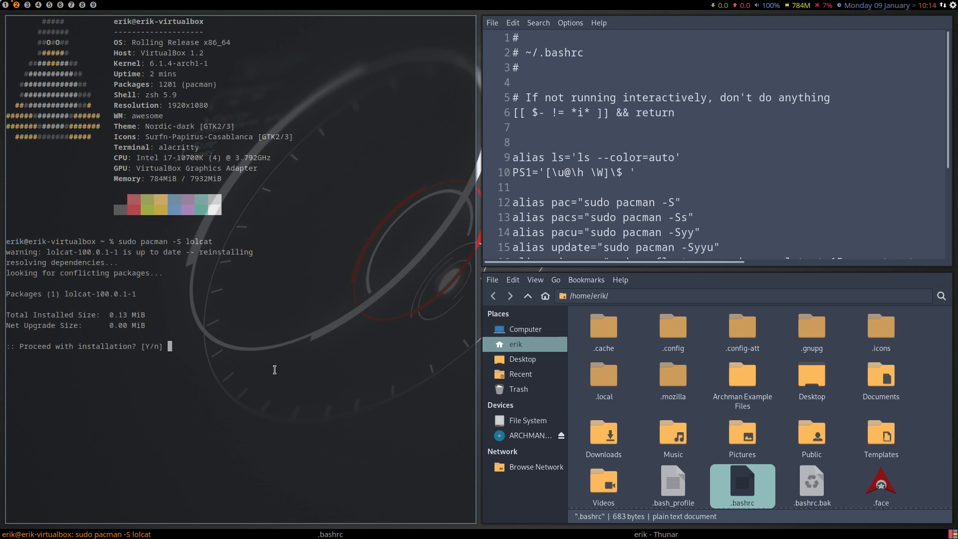
key("Return")
Switch the terminal to bash with exec bash to check the Neofetch output.
key("Up")
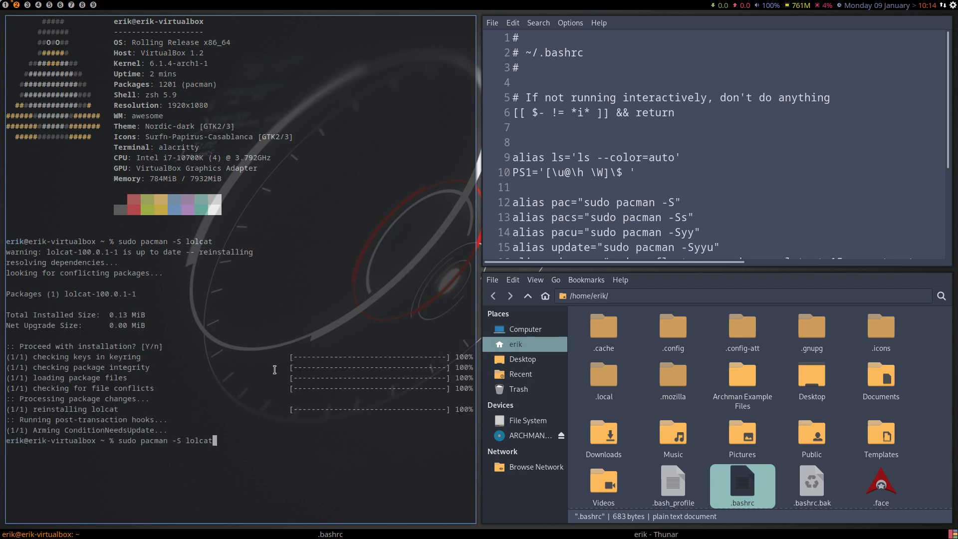
key("Up")
key("Up")
key("Down")
key("Down")
key("Down")
type("exec bash")
key("Return")
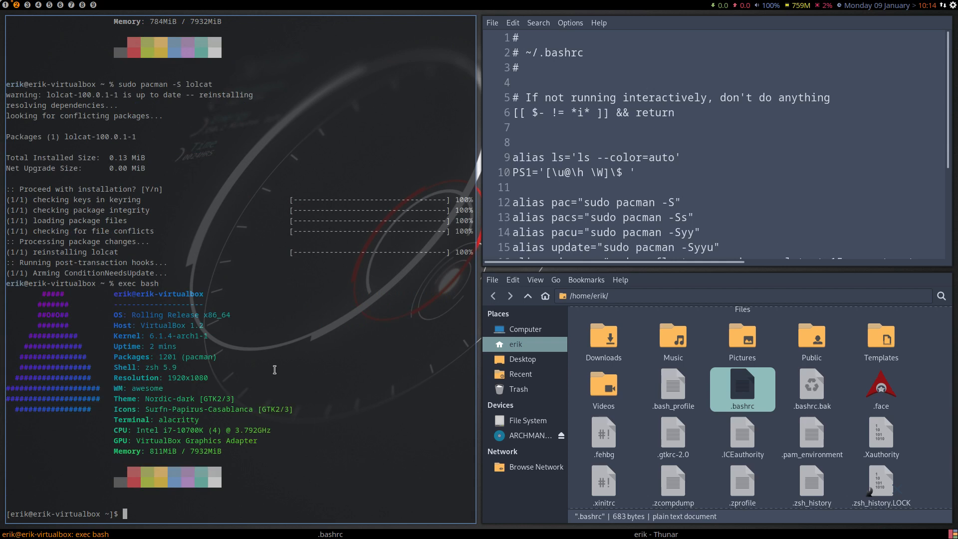
Close the bash terminal and the .bashrc editor, and close the leftover Neofetch terminal on workspace 1.
key("ctrl+q")
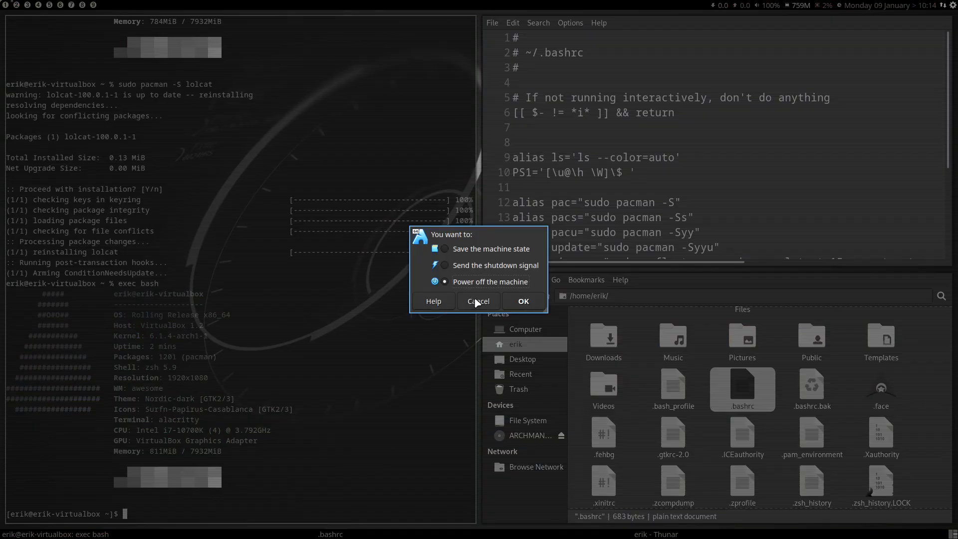
left_click(480, 302)
key("super+q")
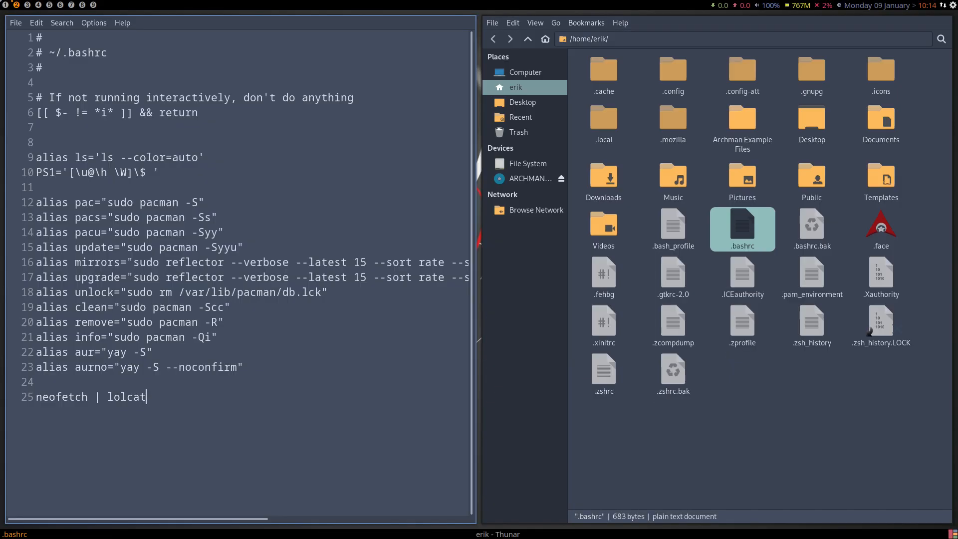
key("super+q")
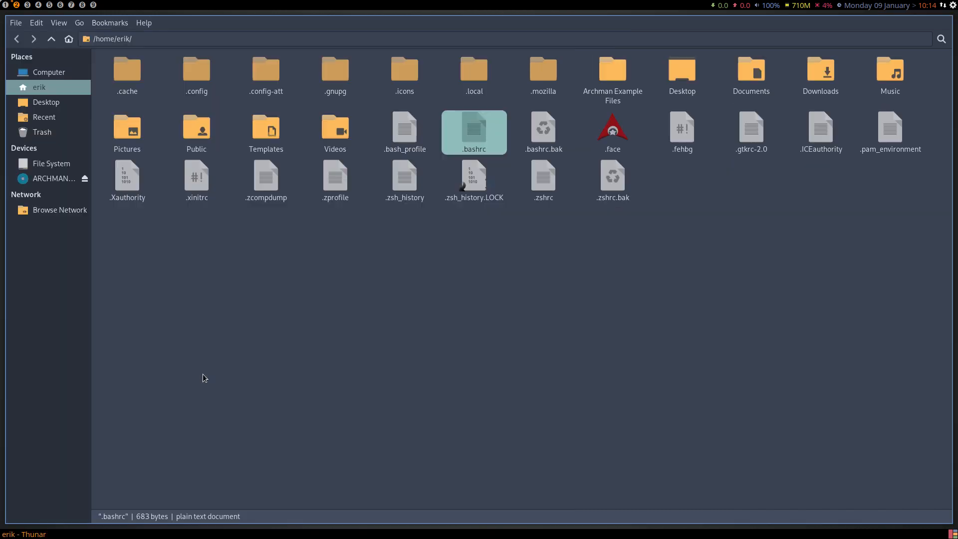
left_click(7, 7)
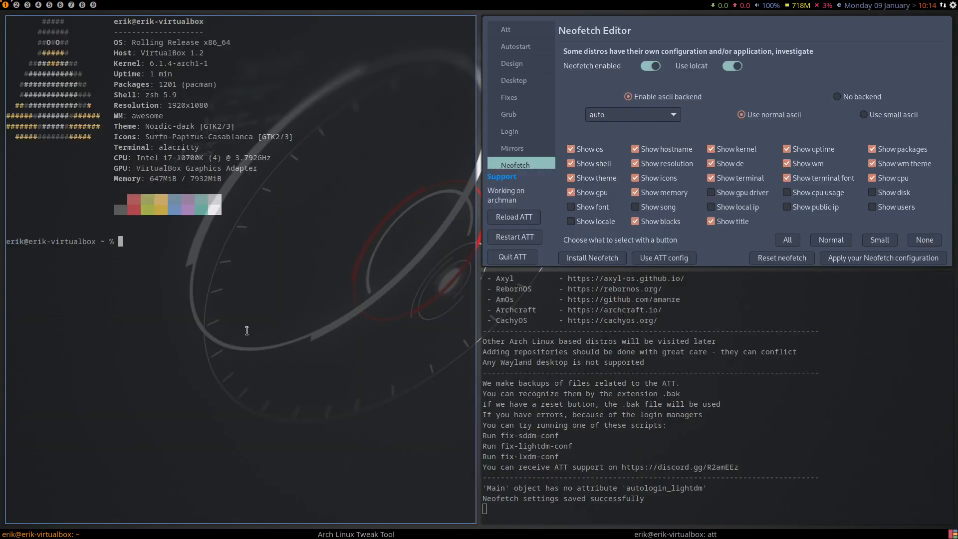
key("super+q")
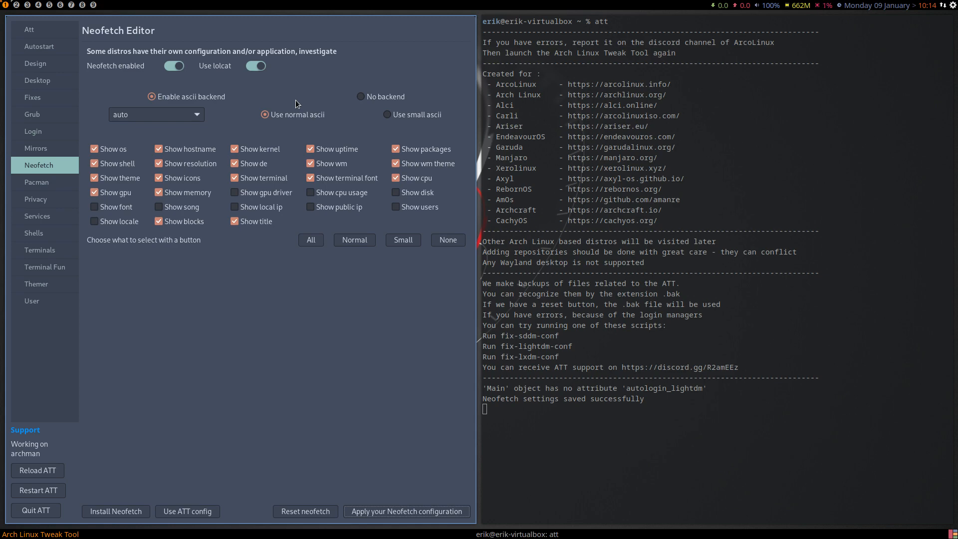
Enable the Chaotics repo on the Pacman page and update the system with sudo pacman -Syyu in a terminal on workspace 3.
left_click(44, 179)
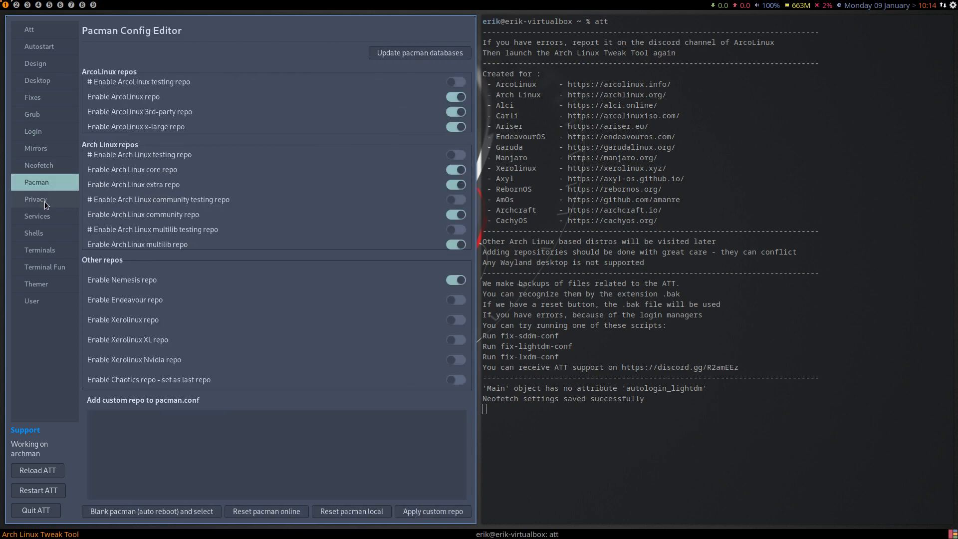
left_click(456, 381)
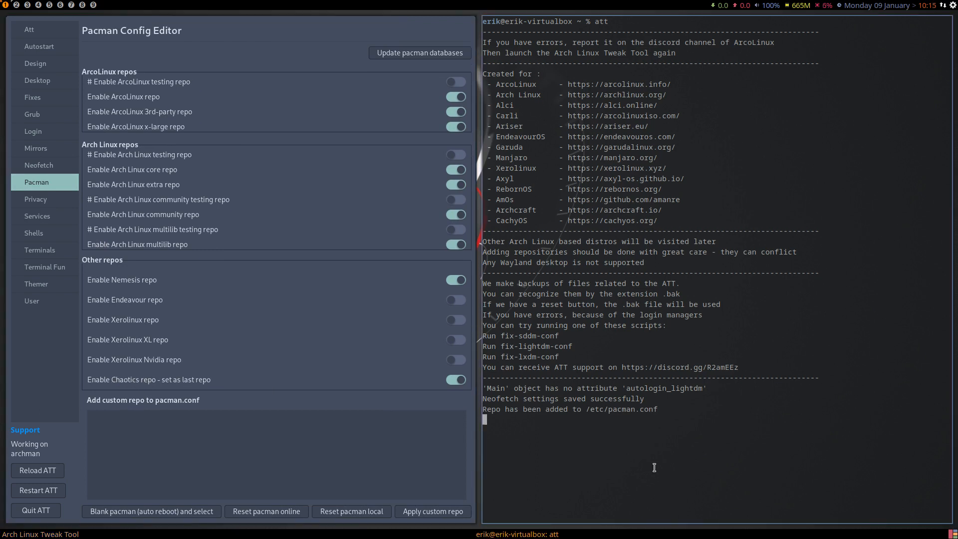
key("super+3")
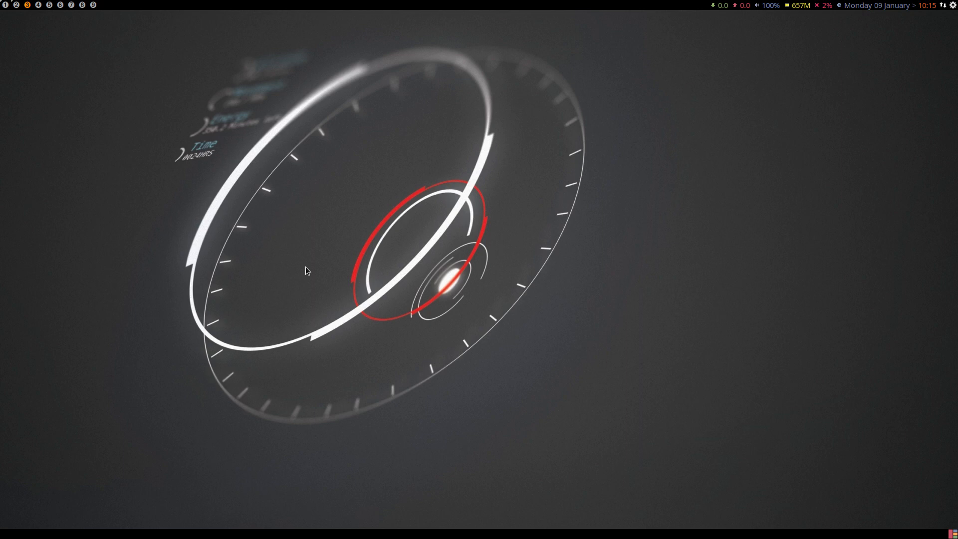
key("super+Return")
type("sudo ")
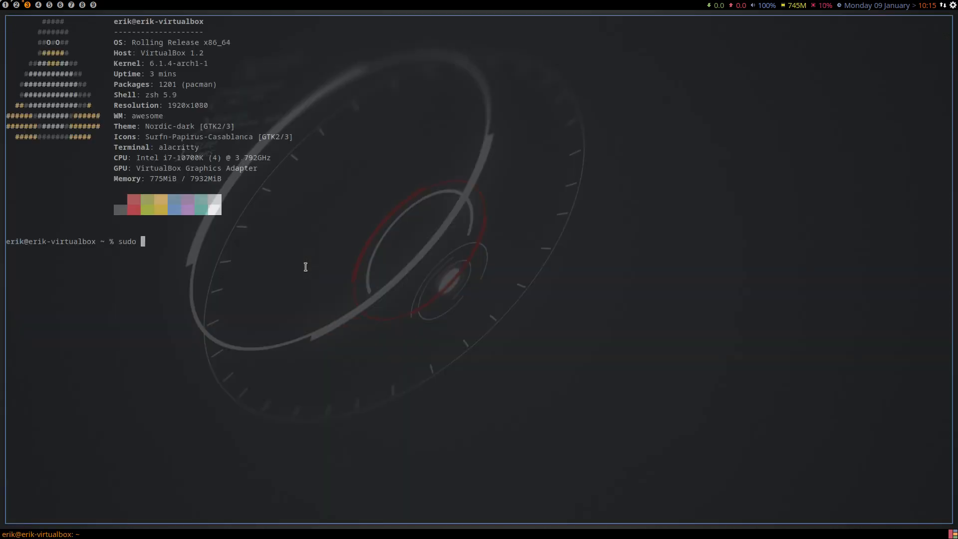
type("pacman -Syyu")
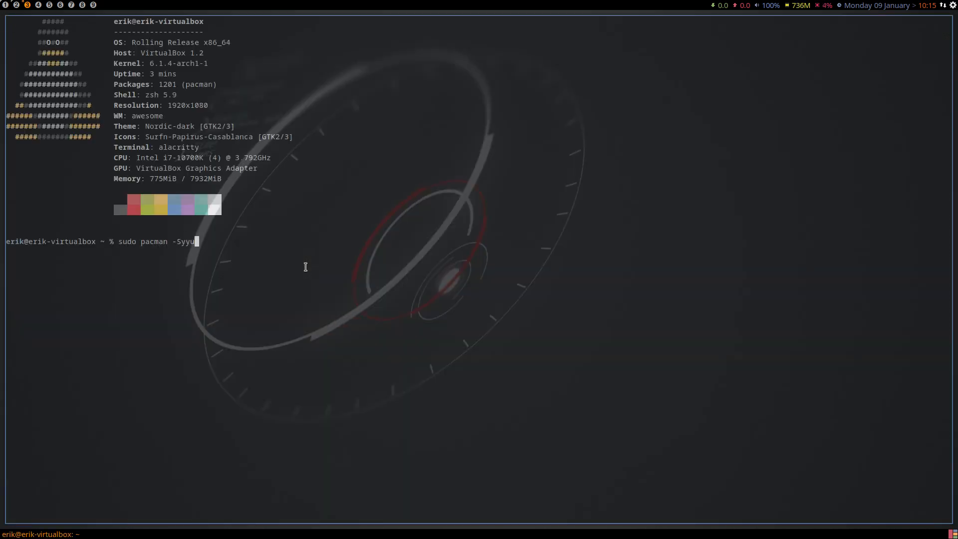
key("Return")
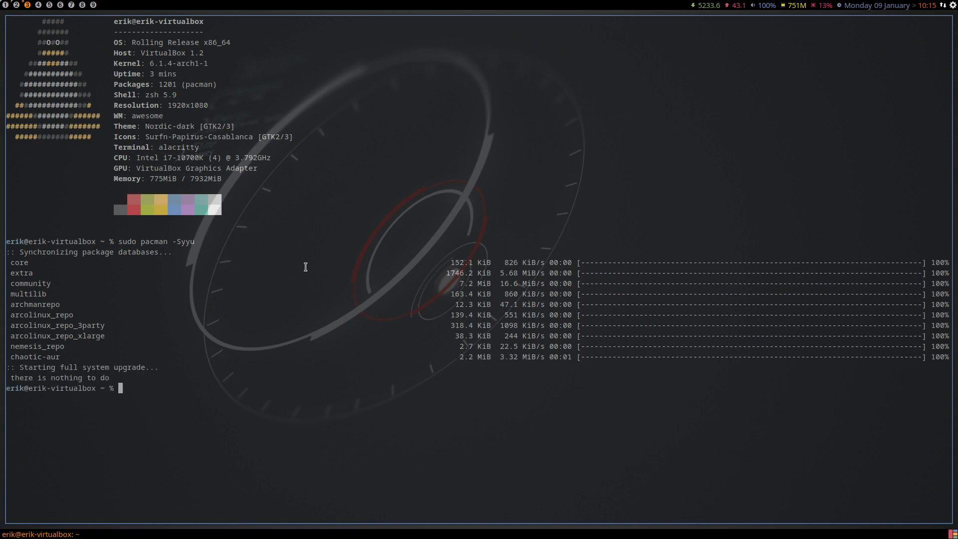
Highlight the chaotic-aur database and list the available kernel packages by completing sudo pacman -S linux-.
left_click_drag(75, 357, 10, 357)
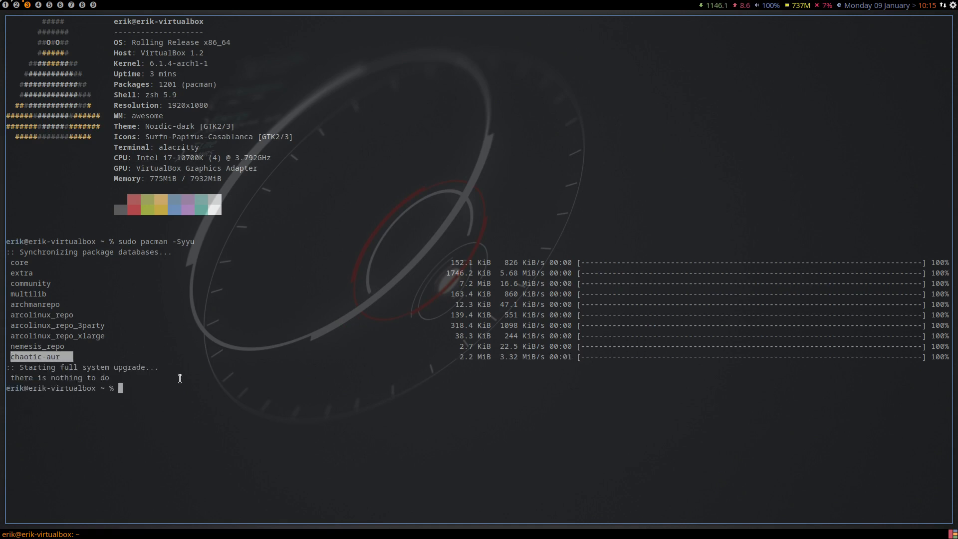
left_click(197, 387)
type("suod")
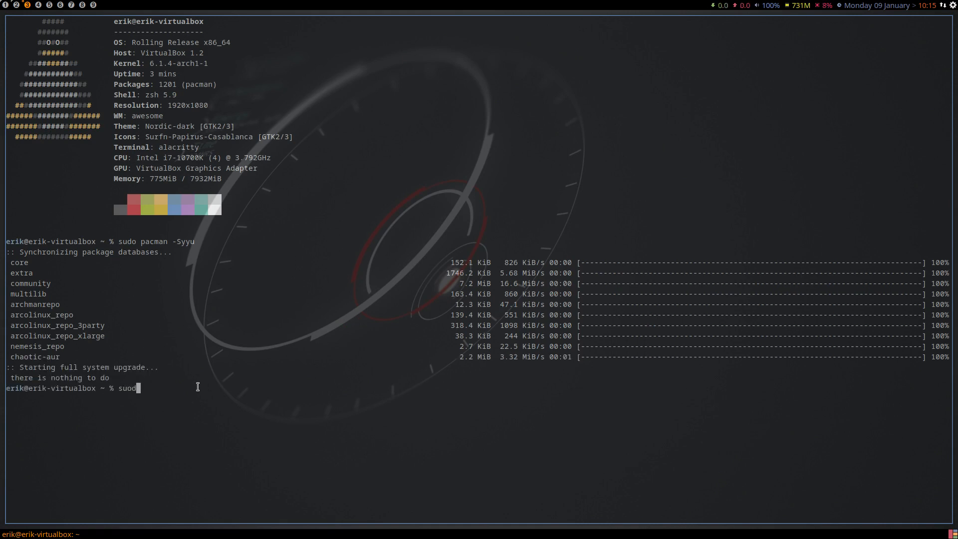
key("BackSpace")
key("BackSpace")
type("do pacman -S linux-")
key("Tab")
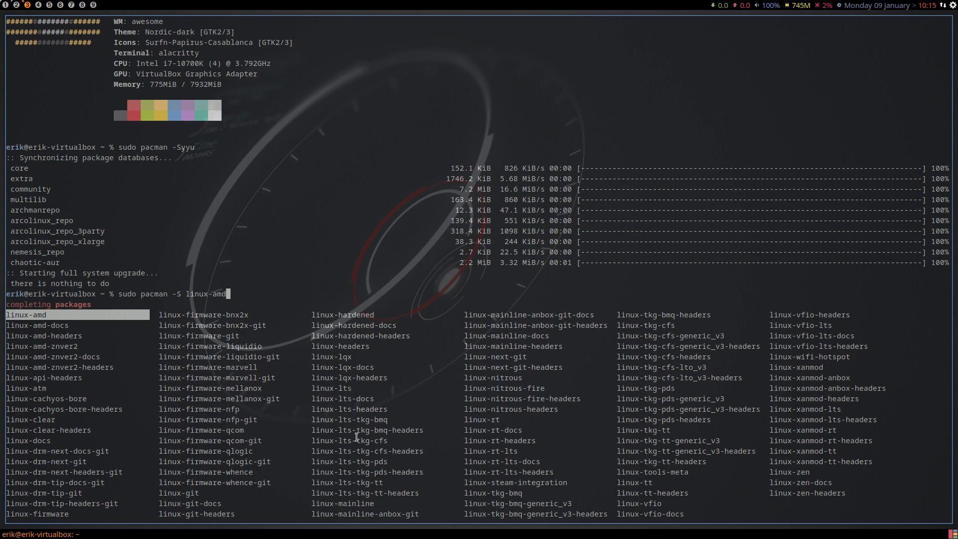
left_click_drag(356, 430, 371, 431)
left_click_drag(491, 350, 554, 337)
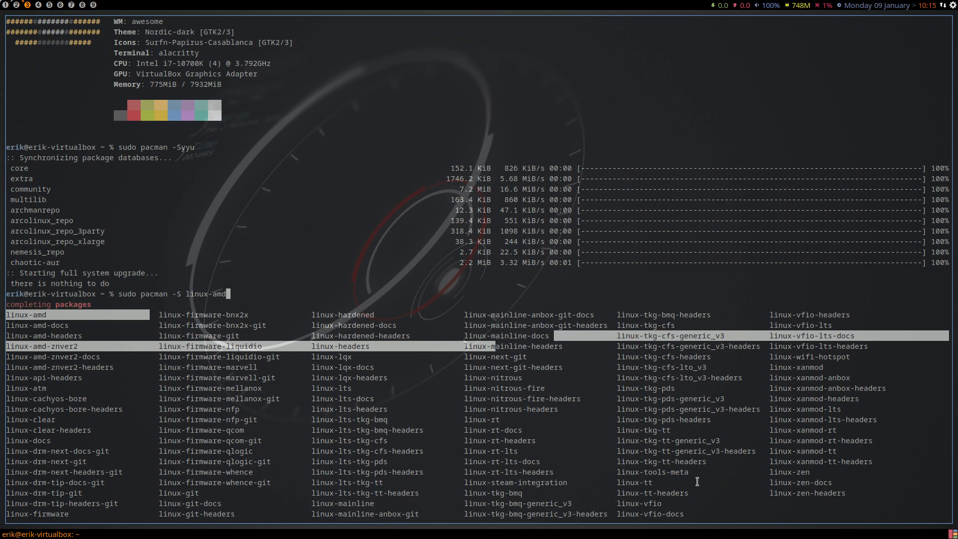
Abandon the kernel install command by closing its terminal, and disable the Chaotics repo on the Pacman page.
key("BackSpace")
key("BackSpace")
key("BackSpace")
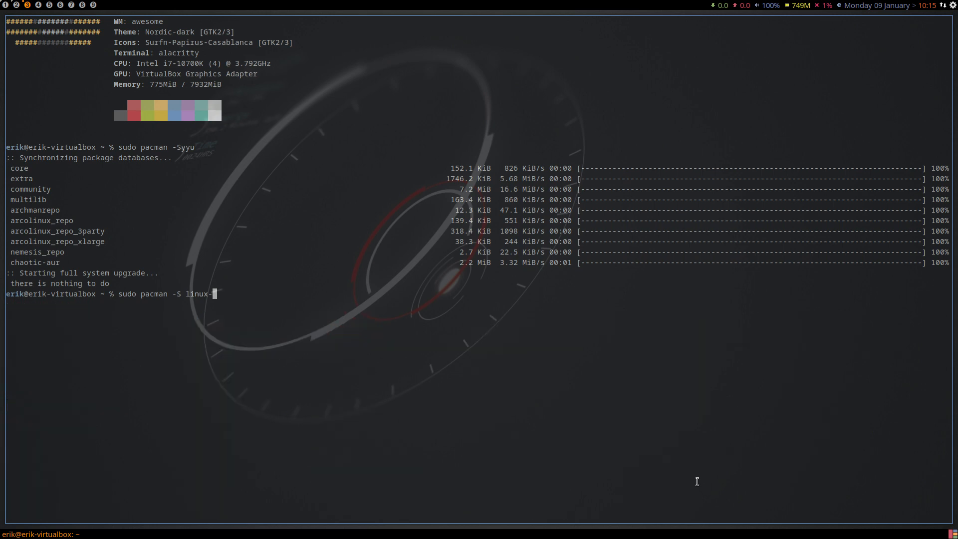
key("super+q")
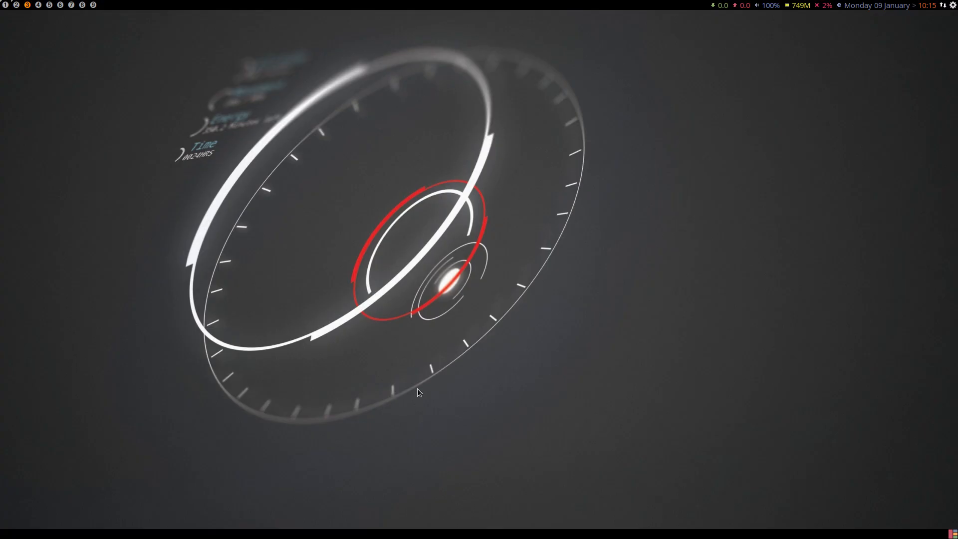
left_click(17, 5)
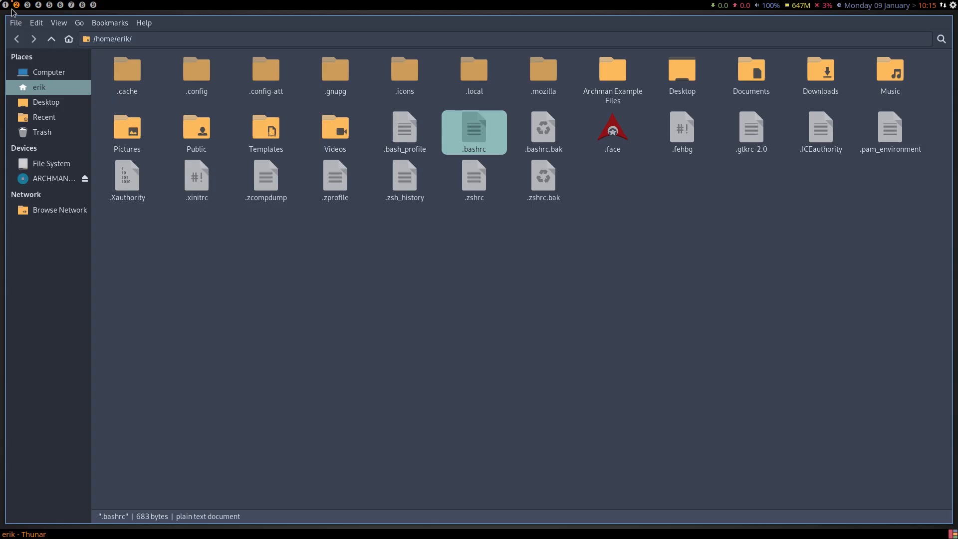
left_click(6, 6)
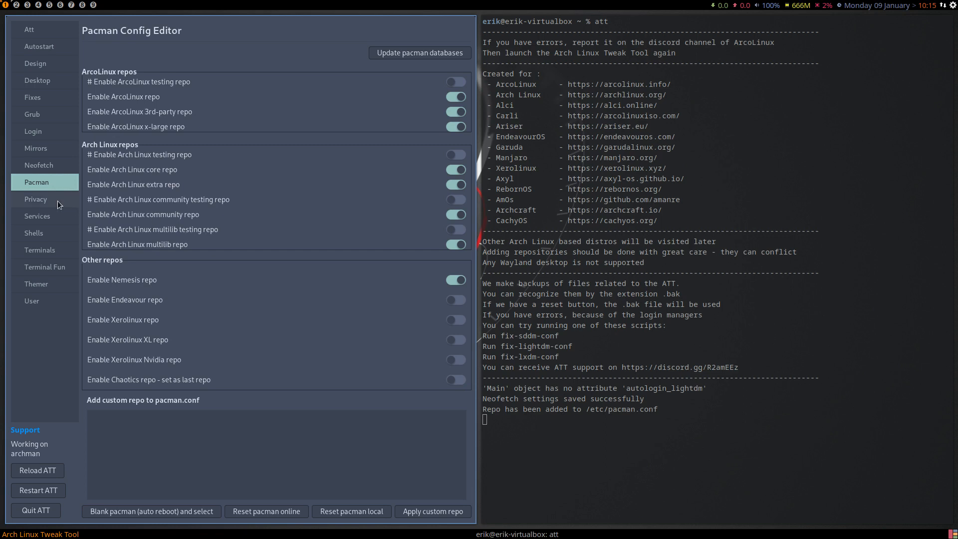
Review the Privacy page, the Services sections from Audio to Samba, and the Shells and Terminals pages.
left_click(45, 198)
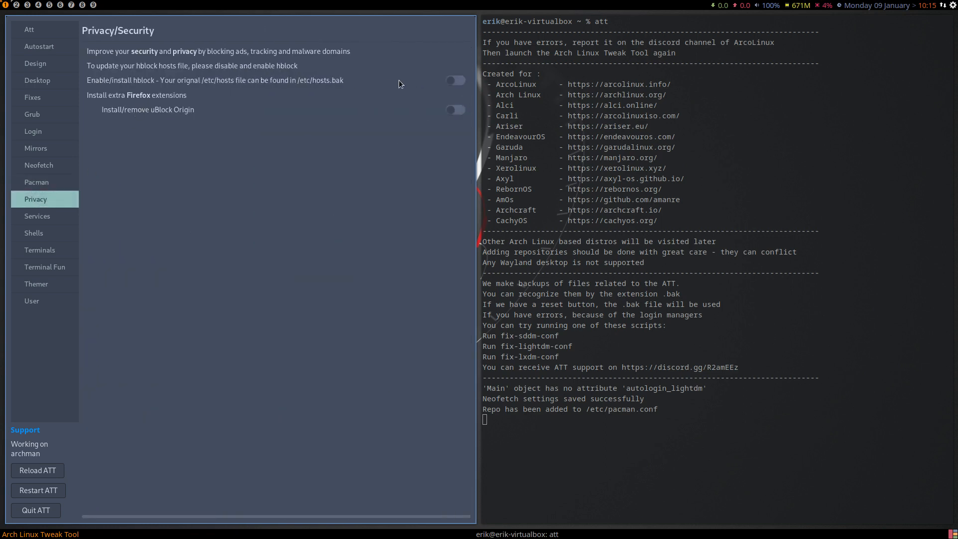
left_click(31, 219)
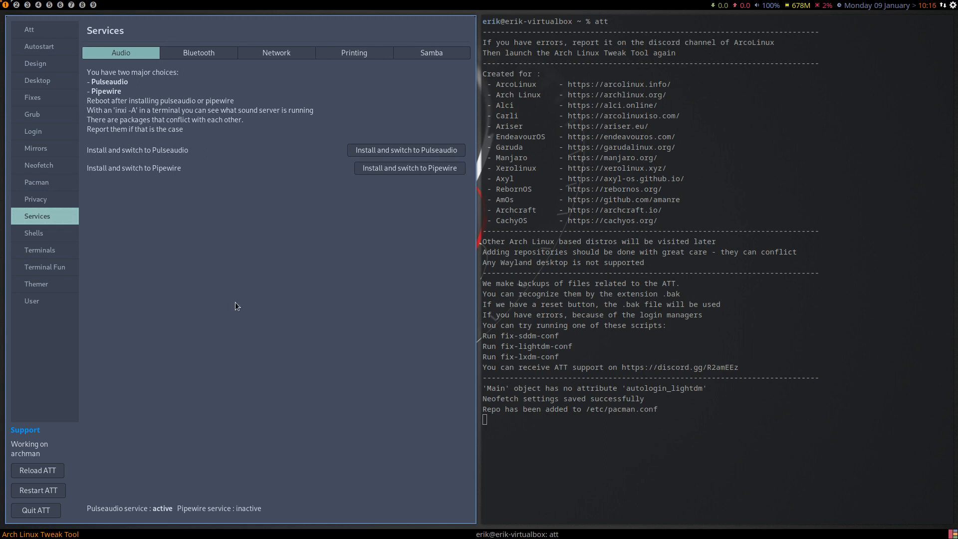
left_click(199, 53)
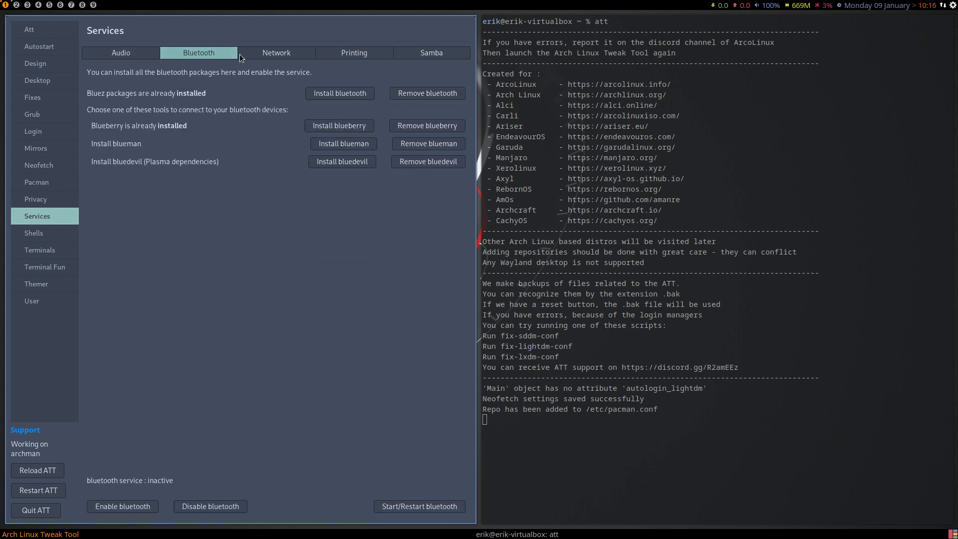
left_click(280, 55)
left_click(424, 54)
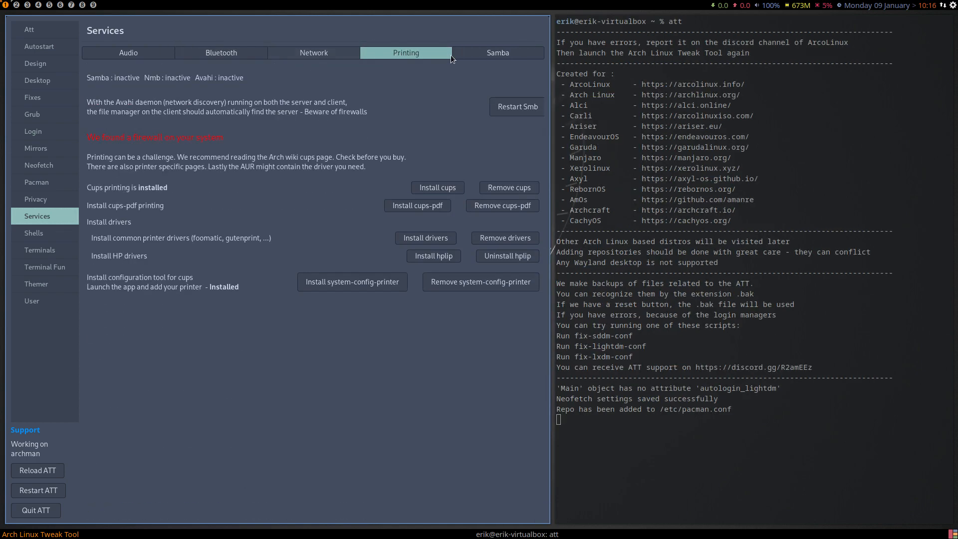
left_click(492, 52)
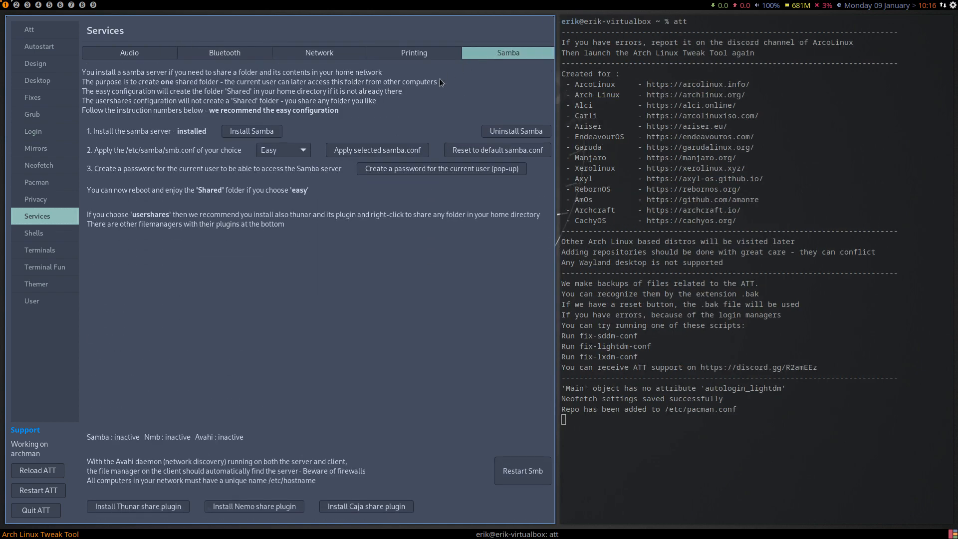
left_click(44, 236)
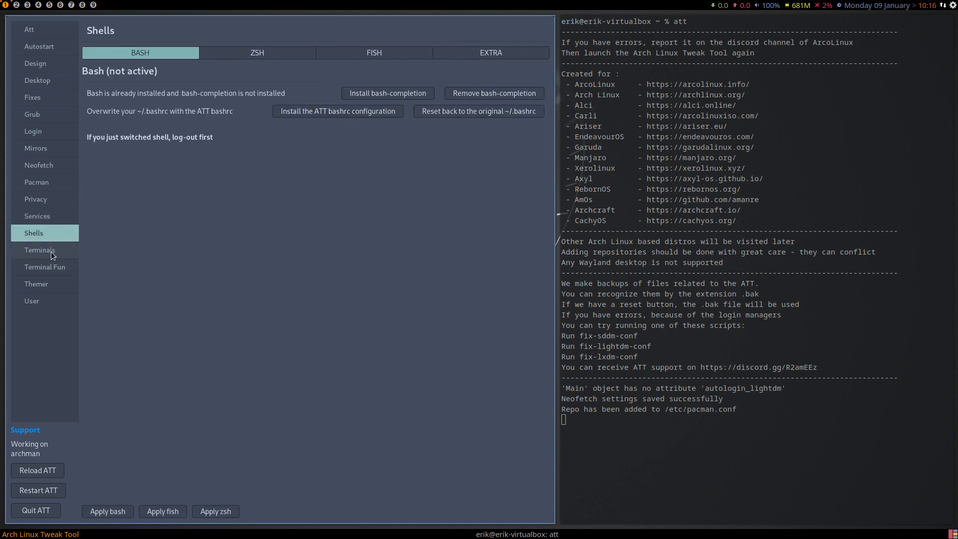
left_click(51, 251)
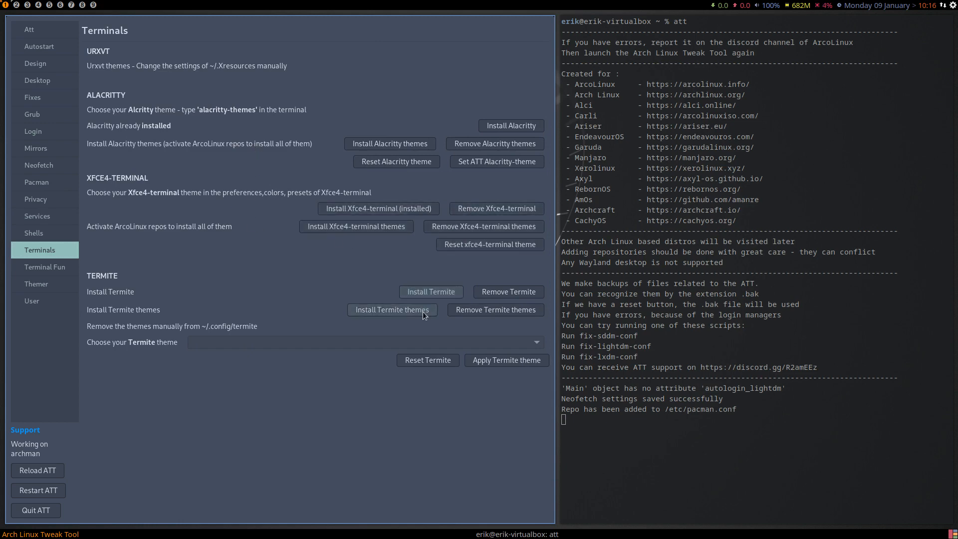
On the Terminal Fun page, turn off Neofetch, enable Alsi with lolcat, and open a new terminal to test it.
left_click(49, 266)
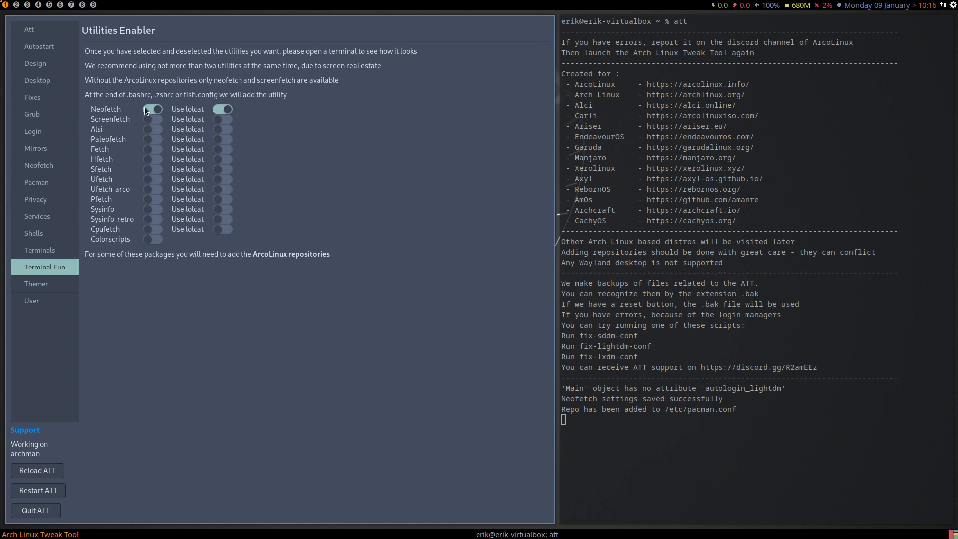
left_click(216, 109)
left_click(220, 109)
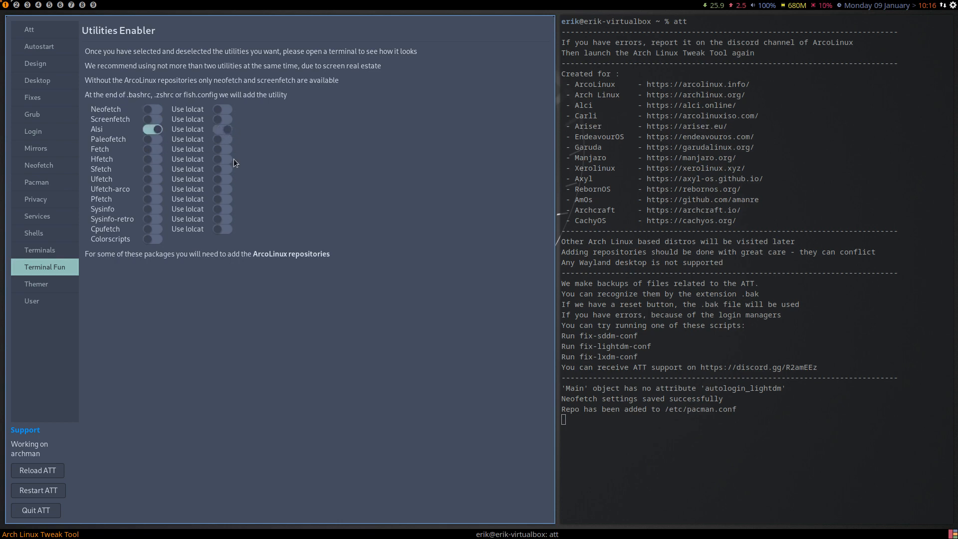
key("super+Return")
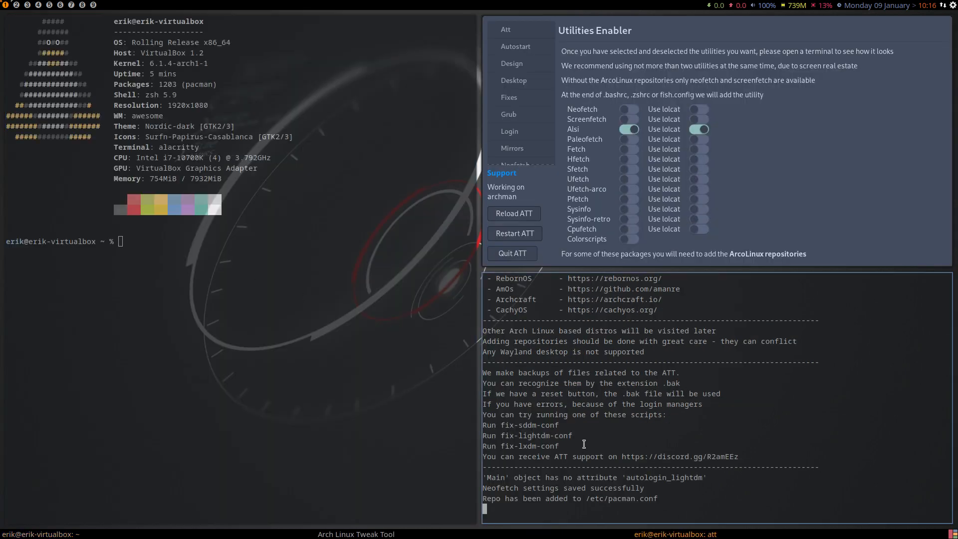
Open .bashrc from the home folder on workspace 2 and highlight its neofetch | lolcat line.
left_click(16, 5)
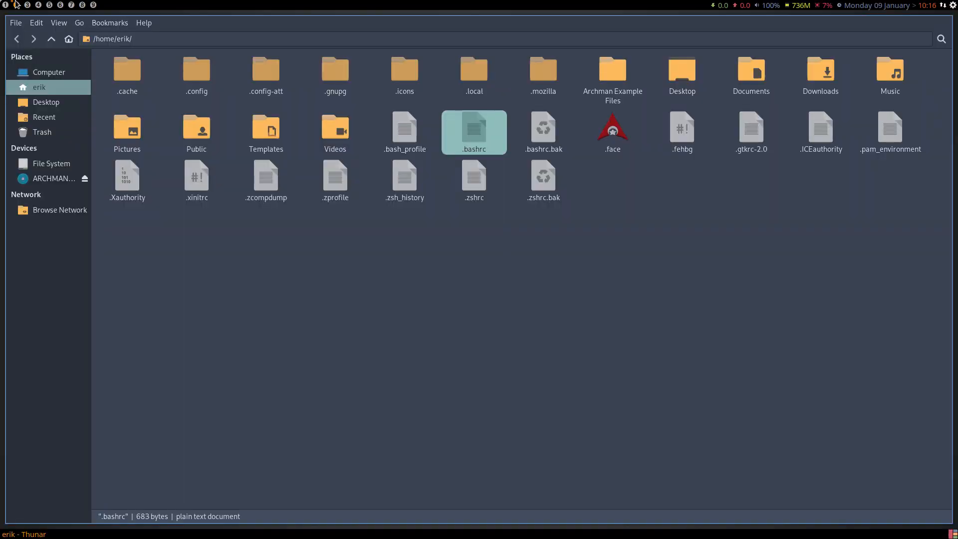
double_click(455, 133)
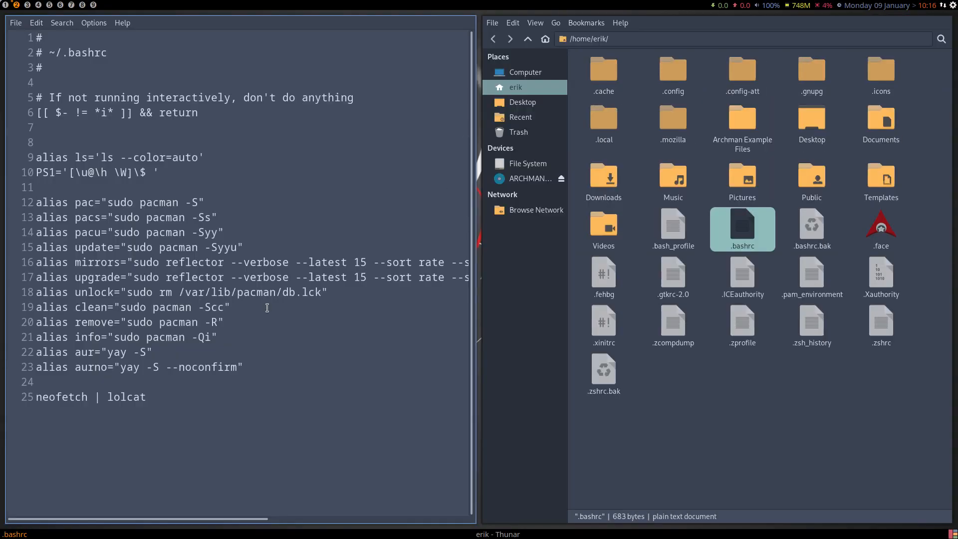
left_click_drag(149, 397, 24, 397)
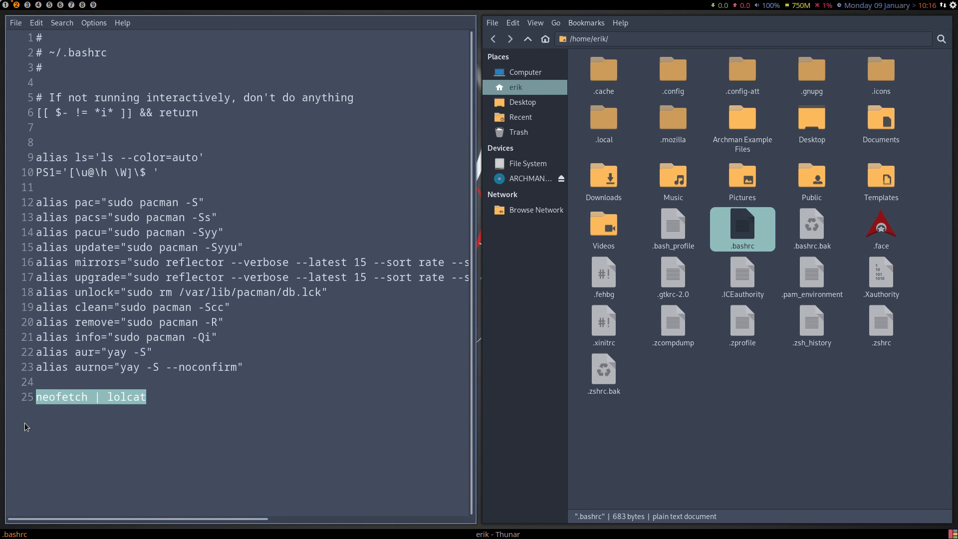
Compare the test terminal with .bashrc, close that terminal, and turn off Alsi on the Terminal Fun page.
left_click(5, 5)
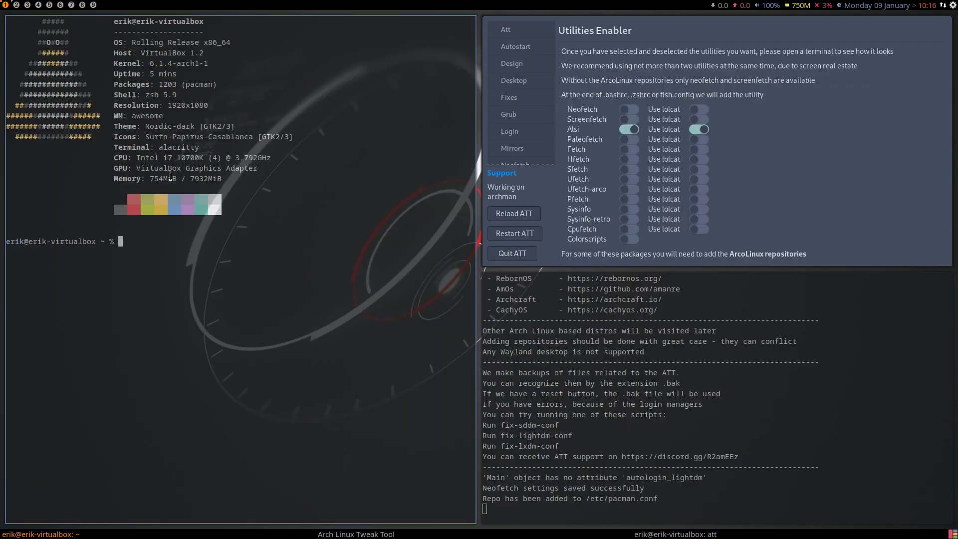
left_click(16, 5)
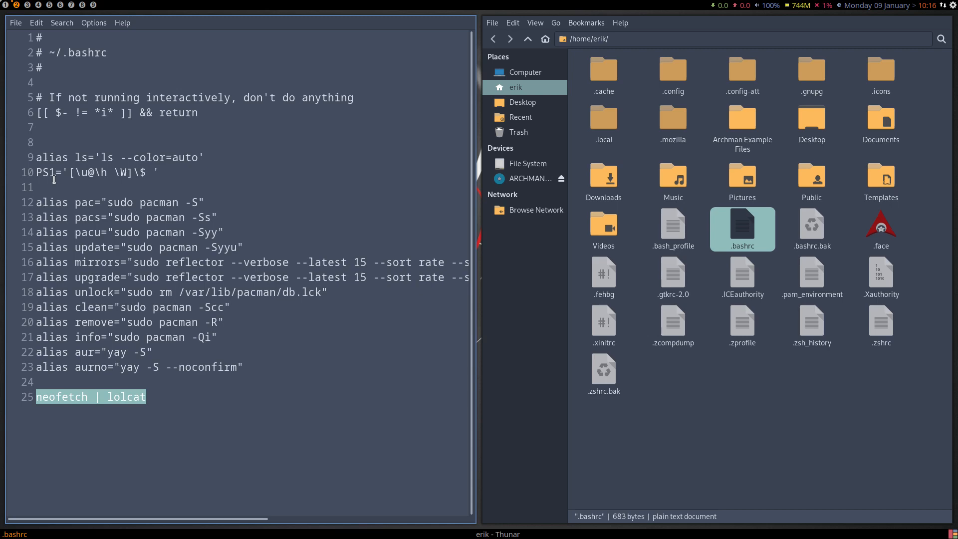
left_click(5, 5)
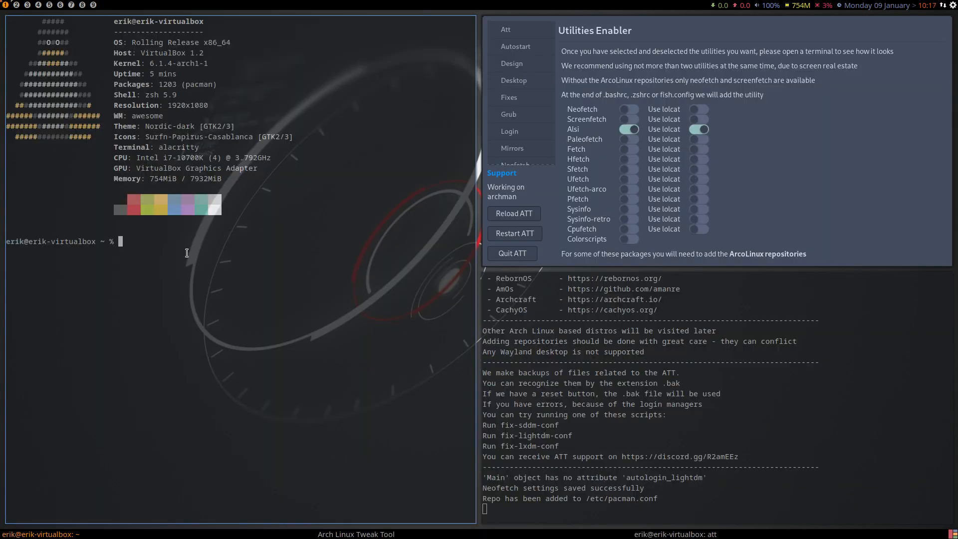
key("super+q")
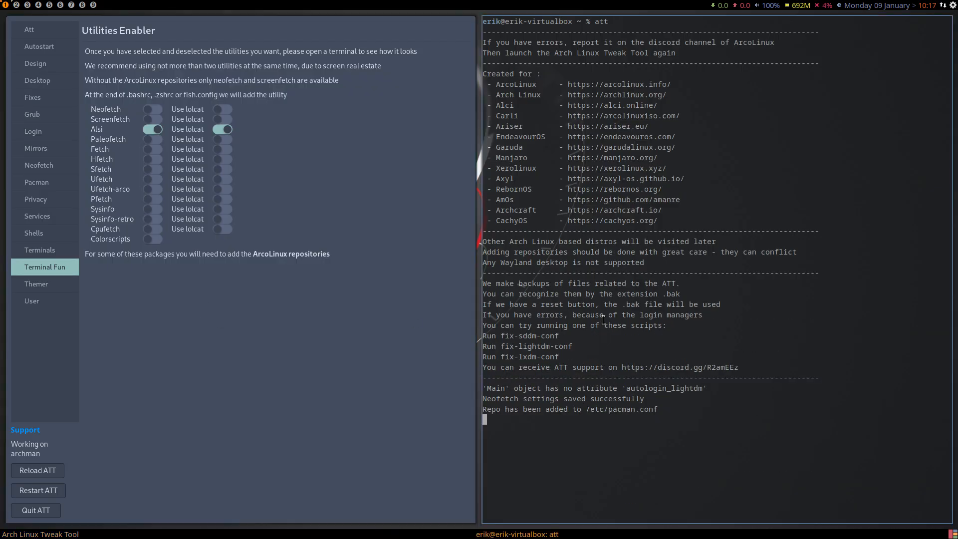
left_click(157, 131)
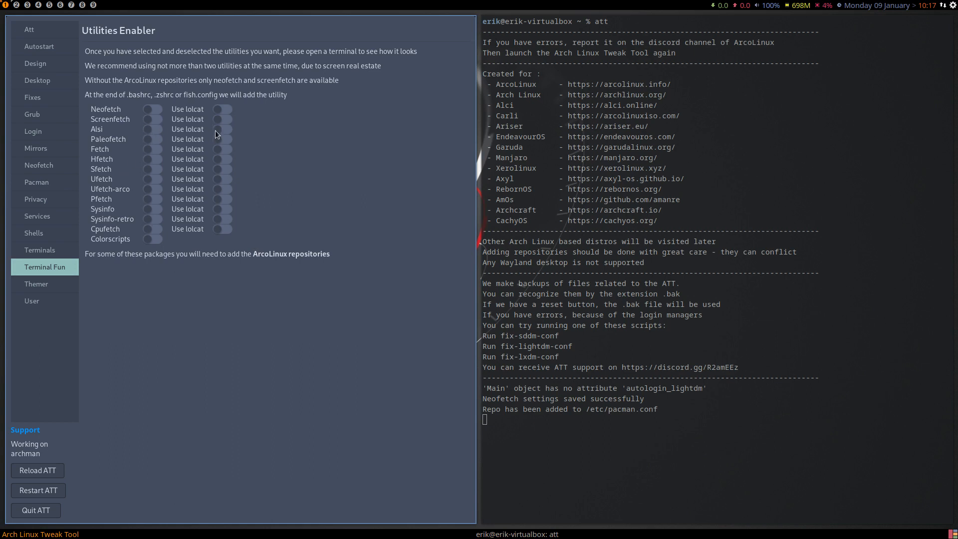
Check the active shell by opening the Shells page and highlighting the Shell entry in a temporary terminal's output.
left_click(52, 232)
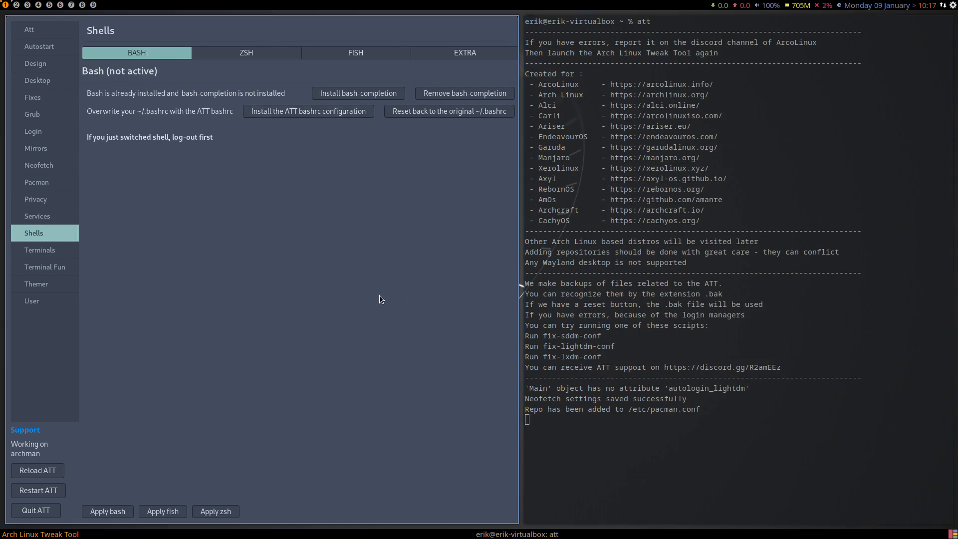
key("super+Return")
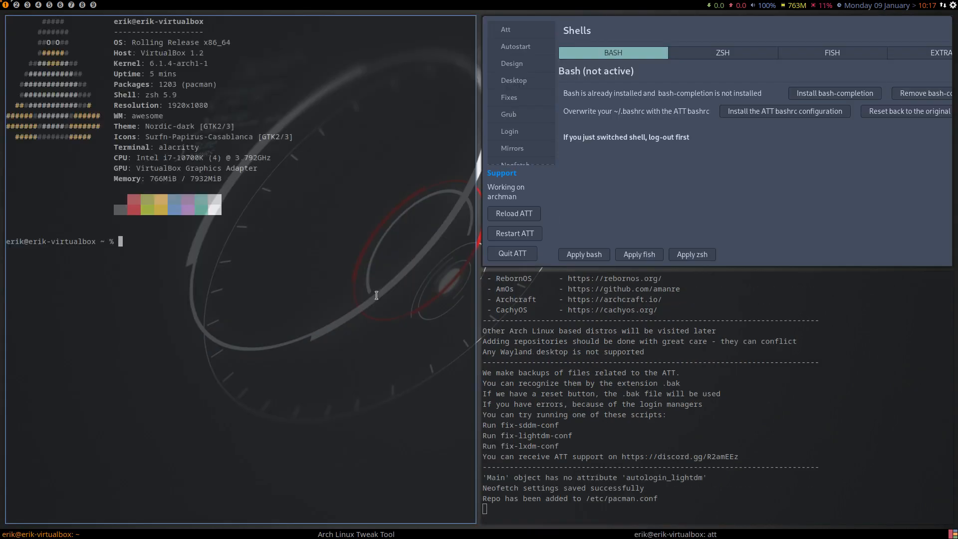
left_click_drag(144, 94, 173, 95)
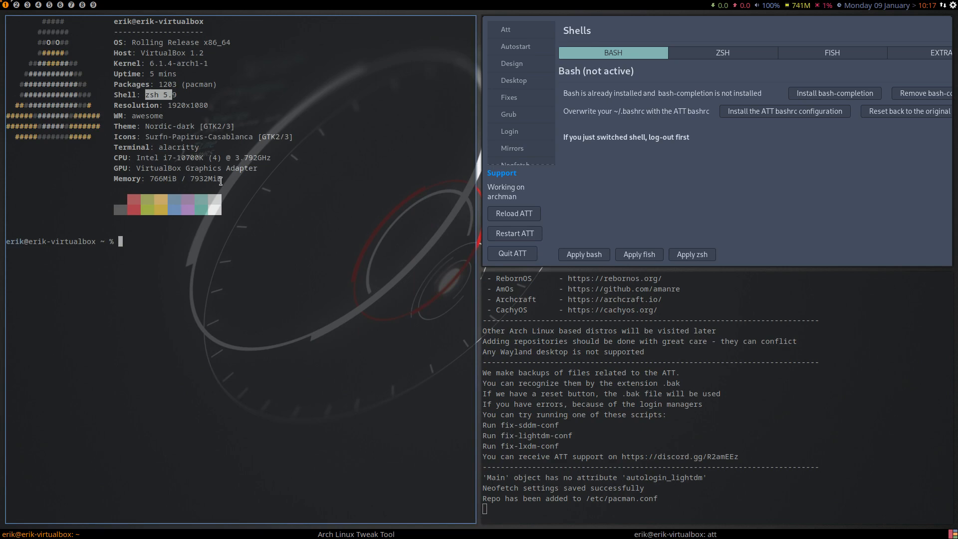
key("super+q")
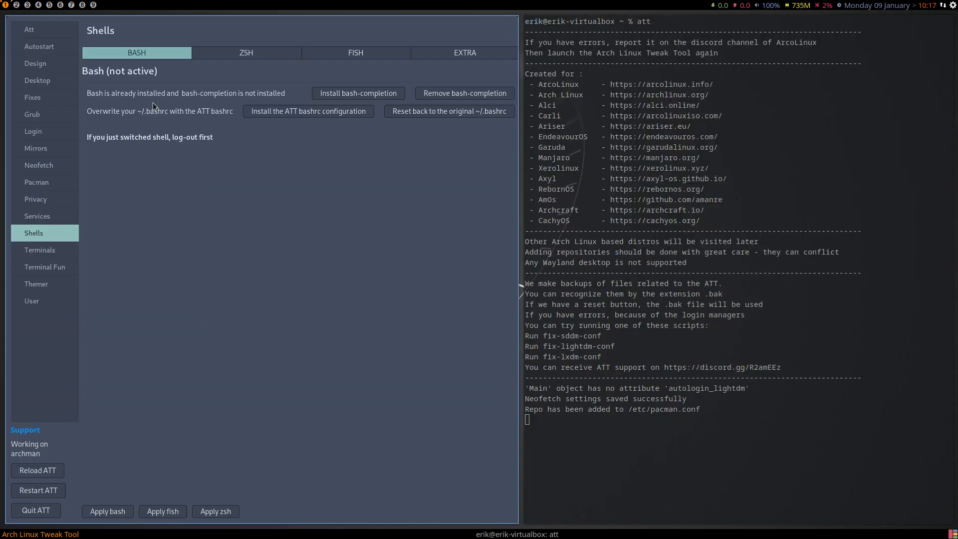
Open .zshrc from the home folder on workspace 3, highlight its final neofetch line, and briefly open a terminal to check it.
left_click(18, 5)
left_click(29, 3)
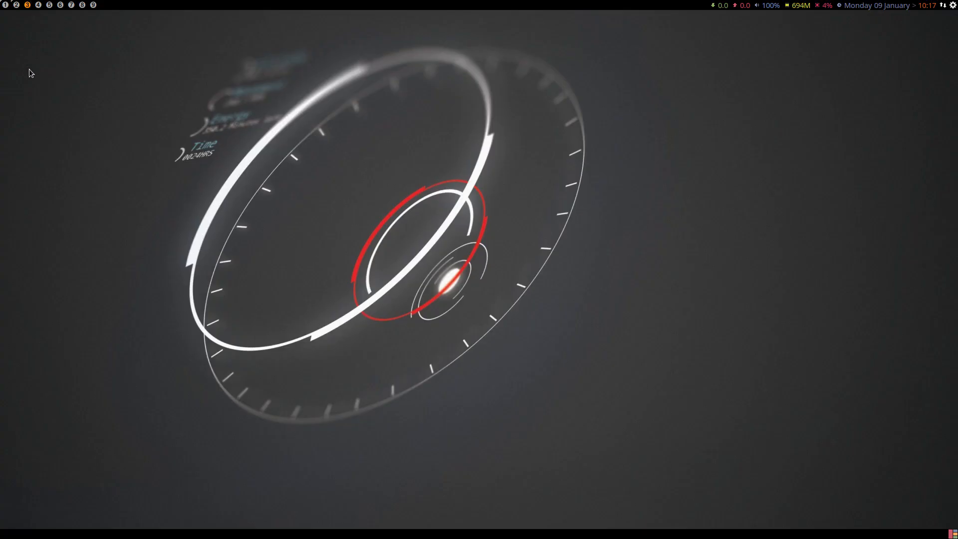
key("super+shift+Return")
double_click(474, 177)
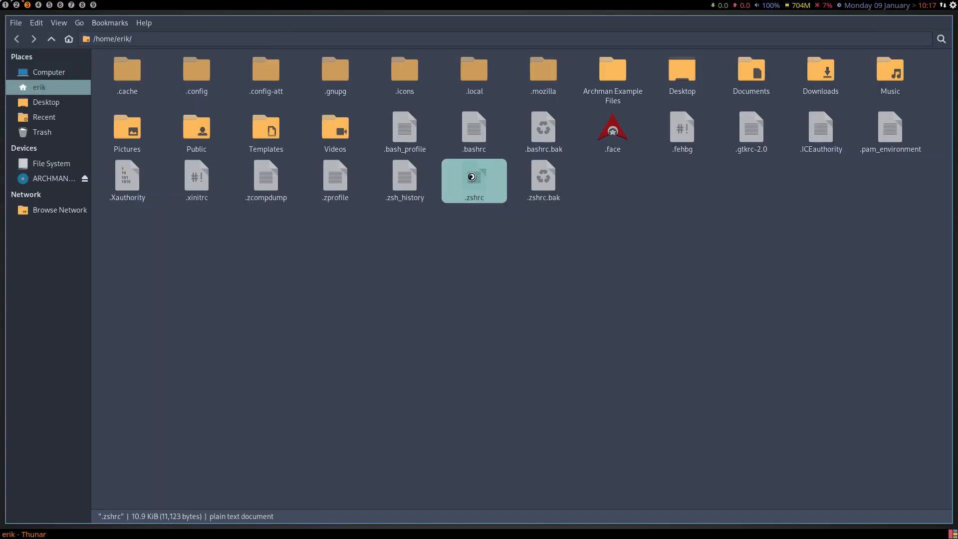
scroll(348, 365, "down", 2)
scroll(349, 364, "down", 20)
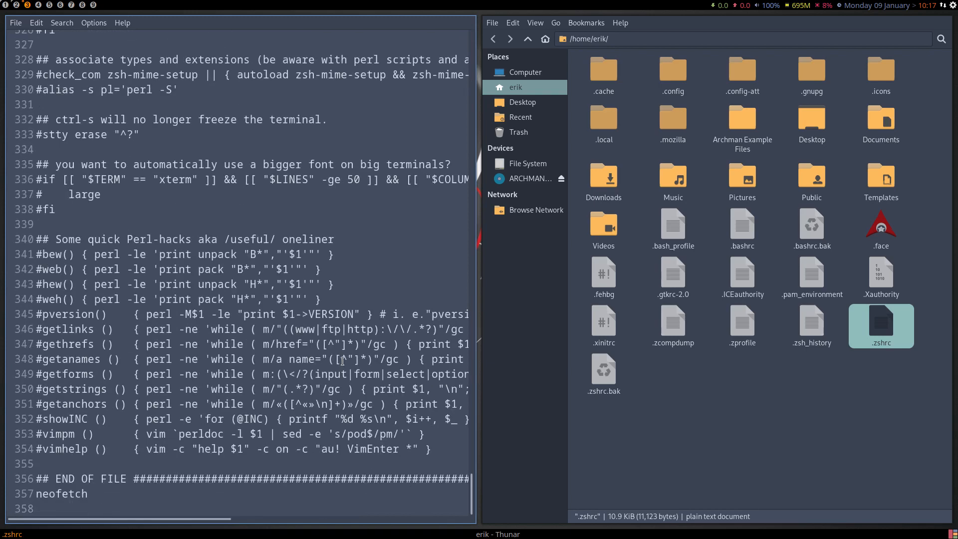
left_click(122, 492)
double_click(88, 496)
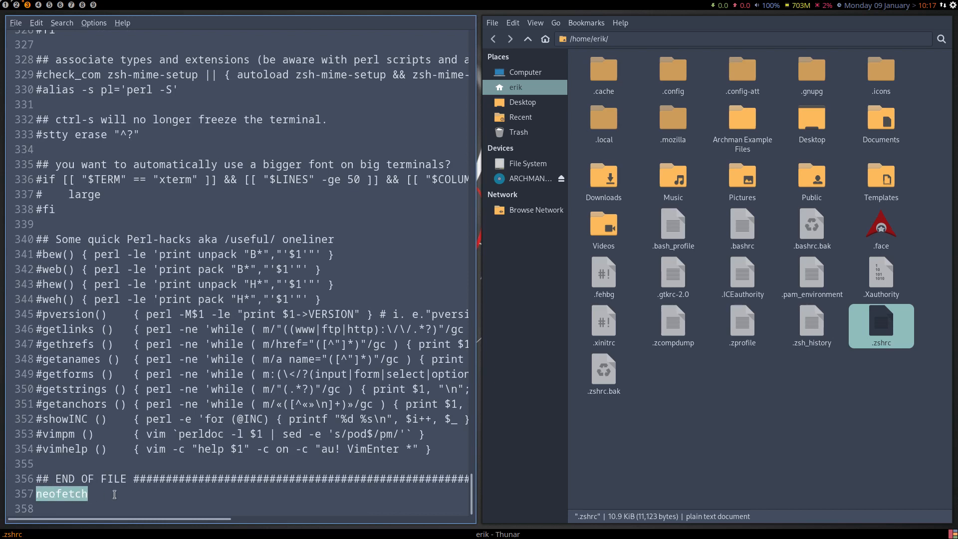
key("super+Return")
key("super+q")
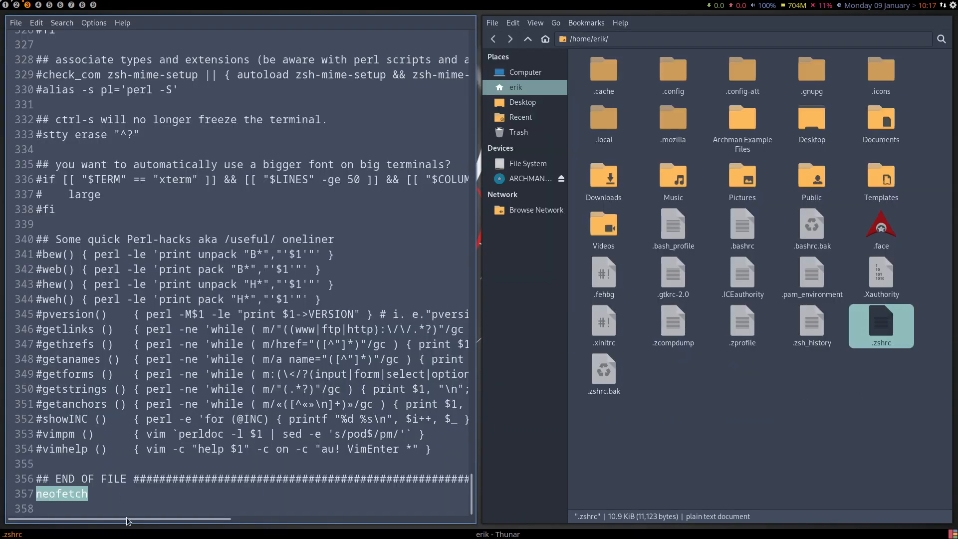
Append | lolcat to the neofetch line of .zshrc, save the file, and test the output in a temporary terminal.
left_click(107, 496)
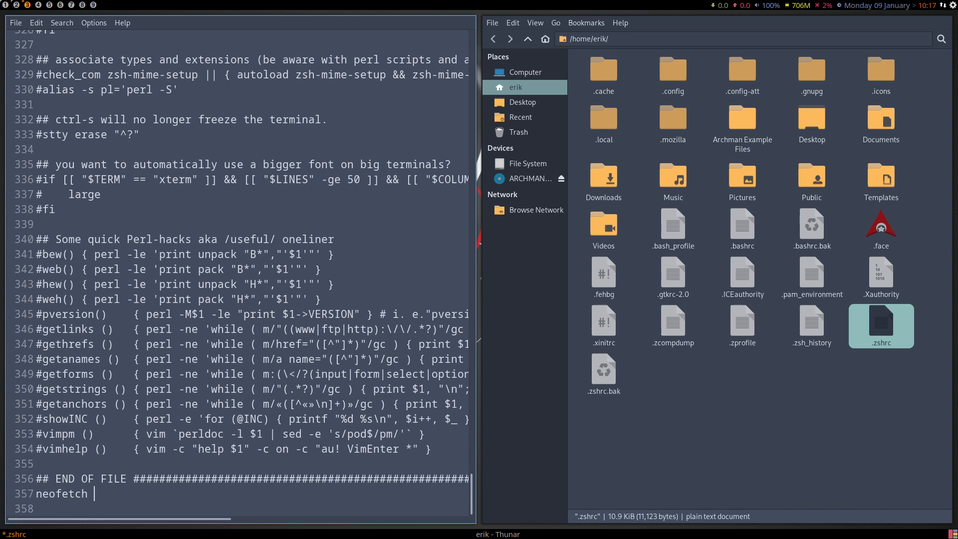
type("| lolcat")
key("ctrl+s")
key("super+Return")
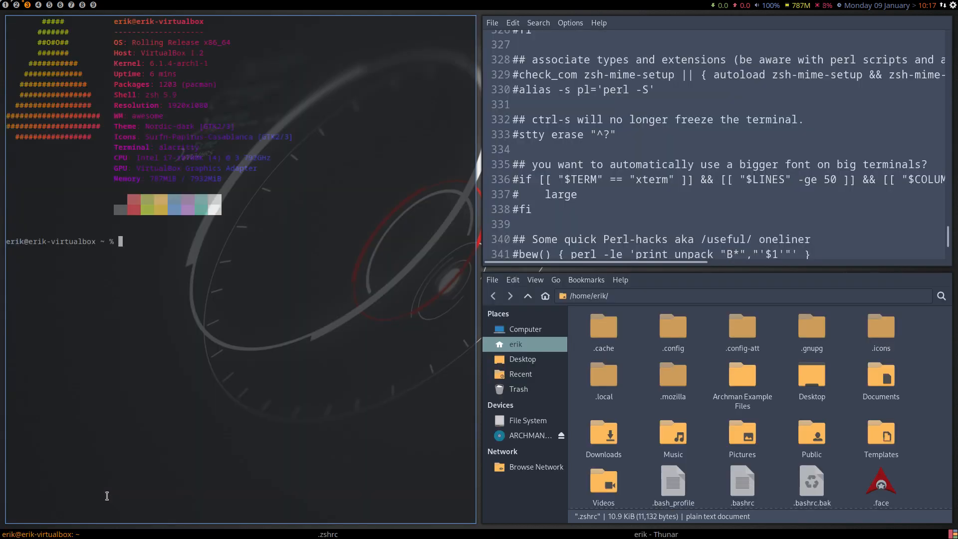
key("super+shift+c")
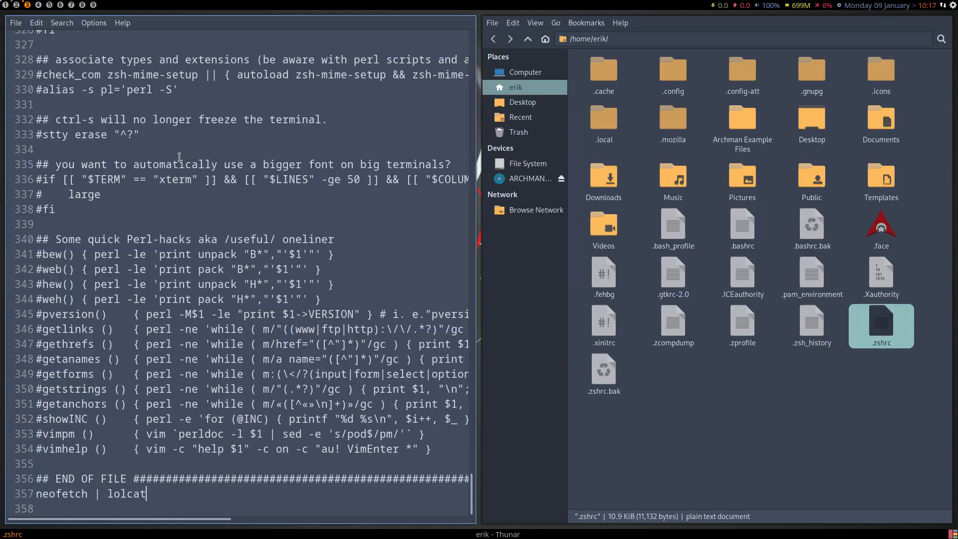
Return to the Shells page on workspace 1 and install zsh-completion, Zsh-syntax-highlighting and Oh-my-zsh from the ZSH section.
left_click(17, 5)
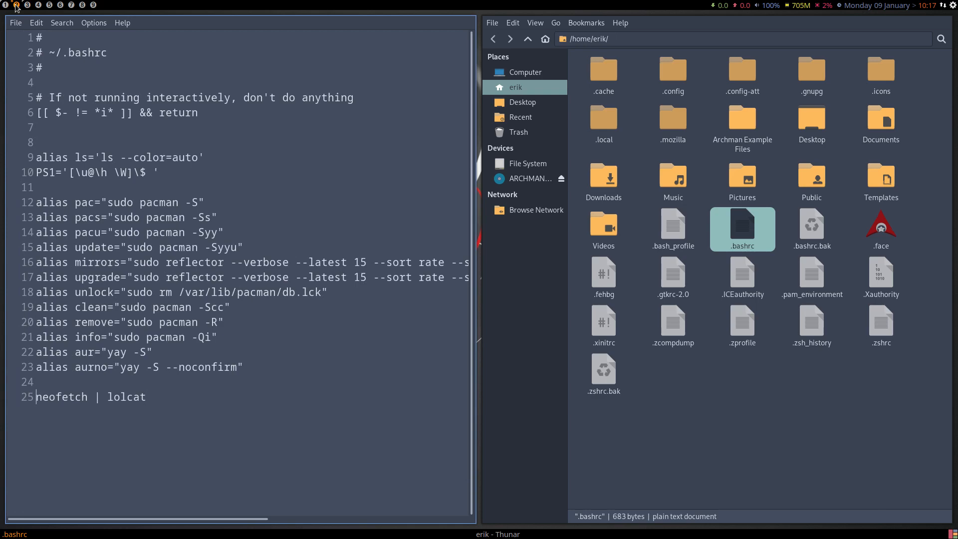
left_click(7, 5)
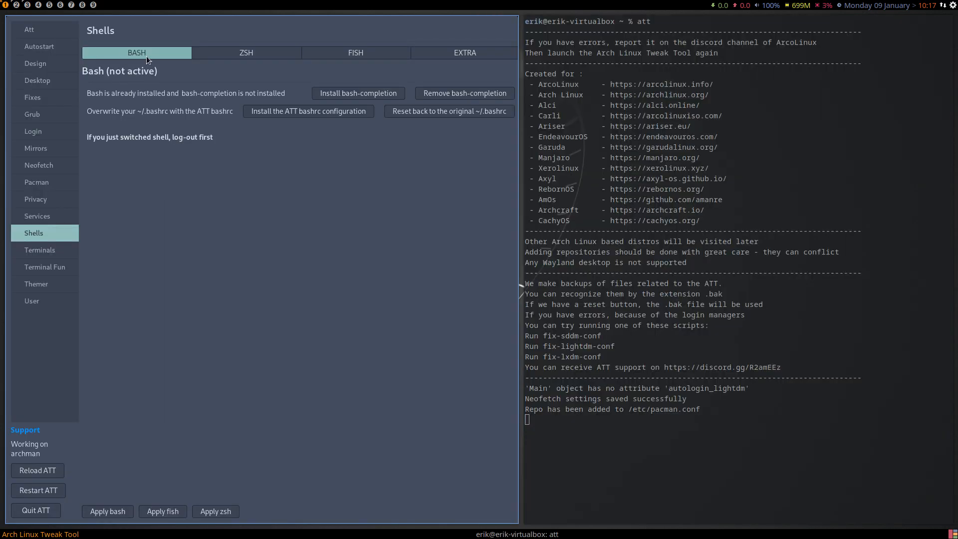
left_click(224, 55)
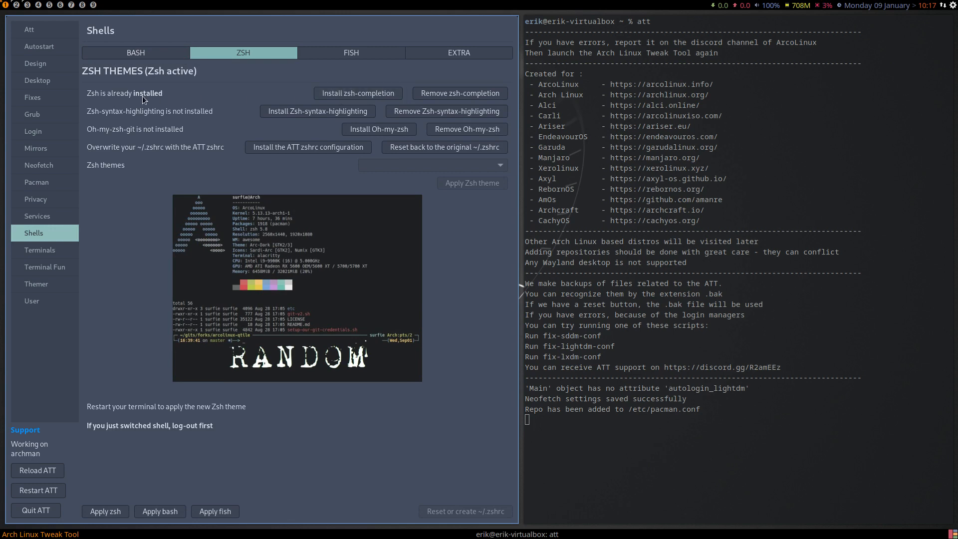
left_click(371, 97)
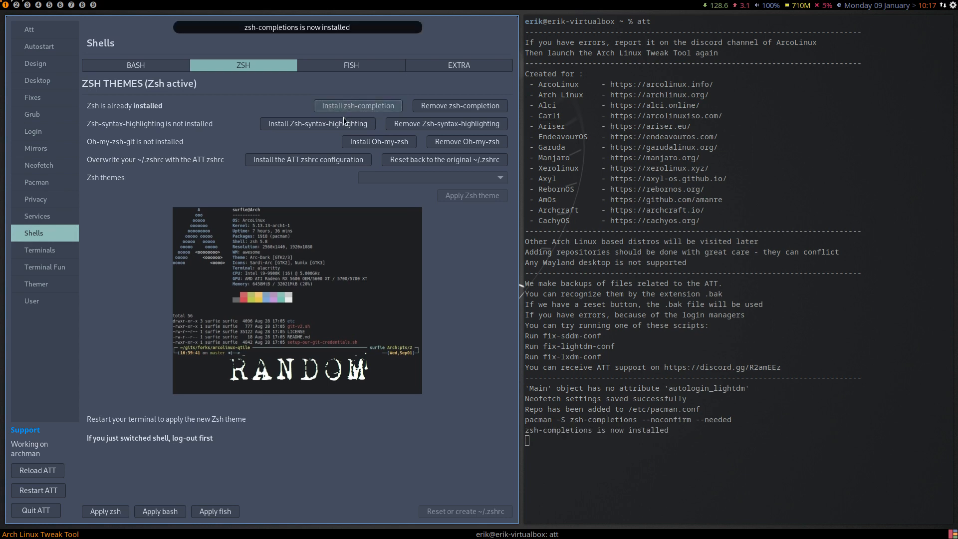
left_click(323, 112)
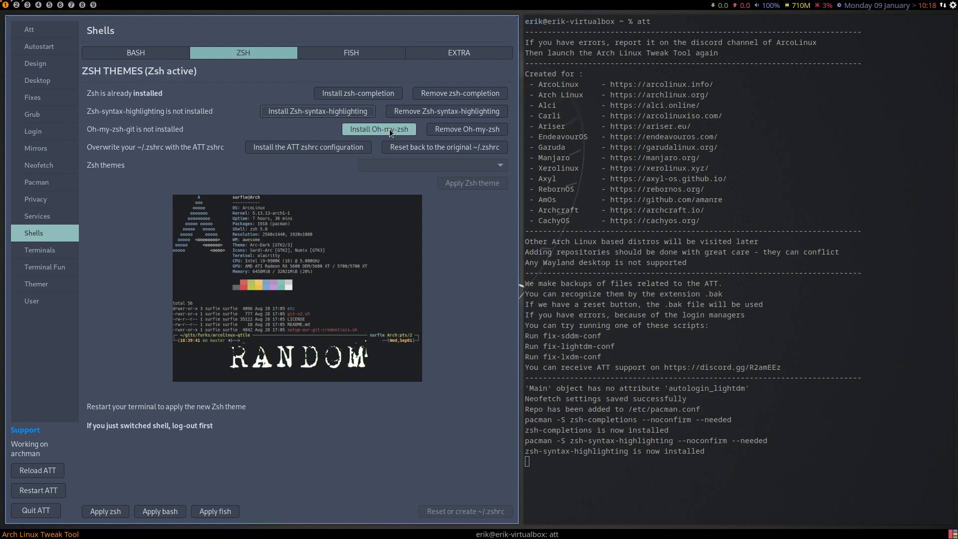
left_click(389, 128)
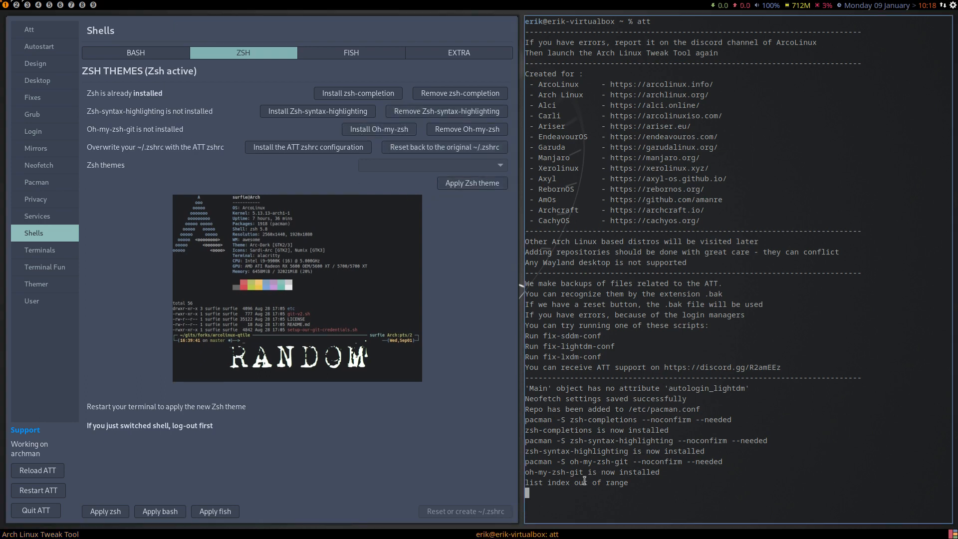
Reload and restart Arch Linux Tweak Tool, and reopen the ZSH section of the Shells page.
left_click_drag(521, 399, 503, 376)
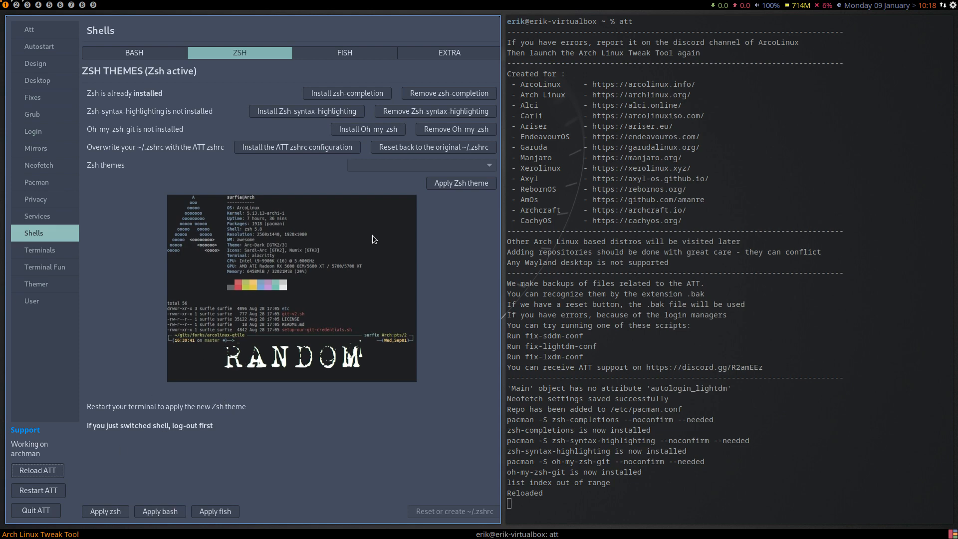
left_click(38, 490)
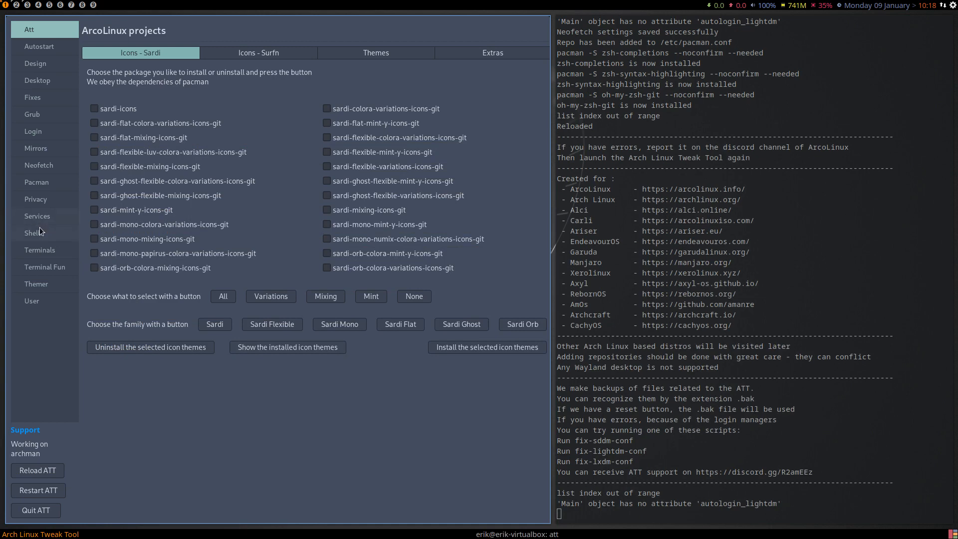
left_click(40, 228)
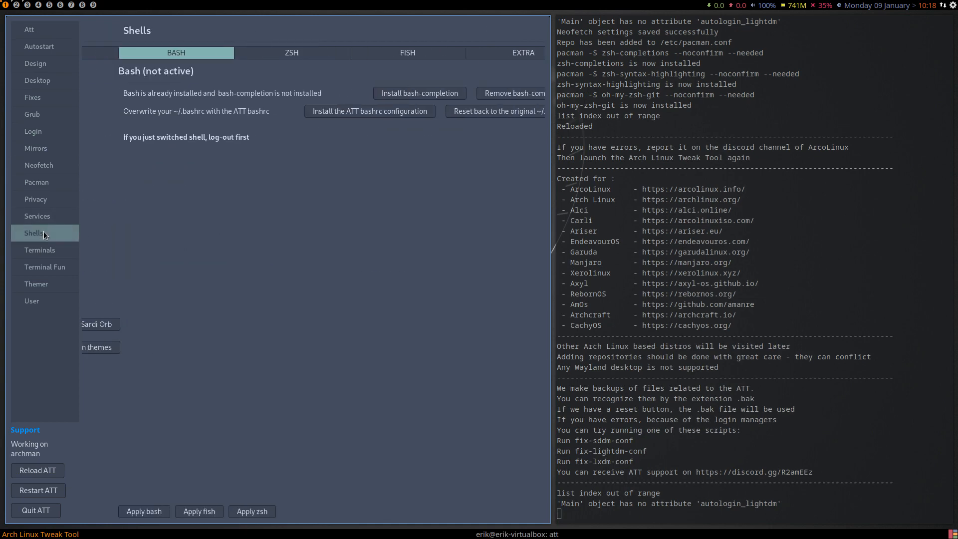
left_click(289, 59)
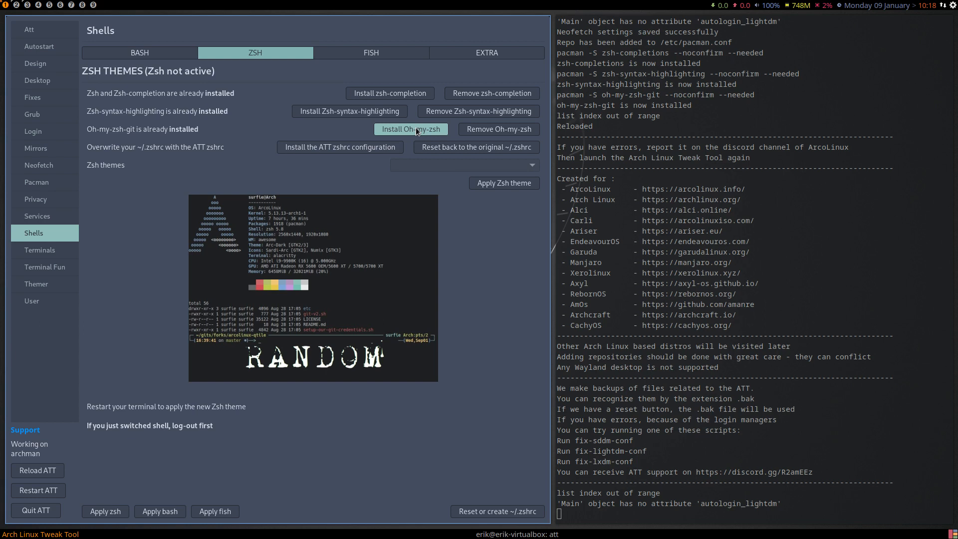
Overwrite ~/.zshrc with the ATT zshrc configuration and run the Oh-my-zsh installation again.
left_click(327, 148)
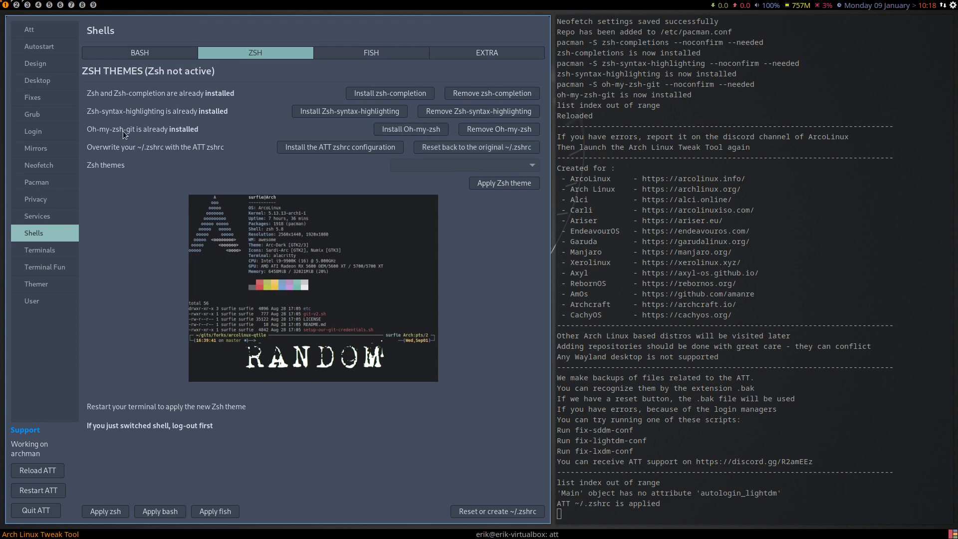
left_click(386, 131)
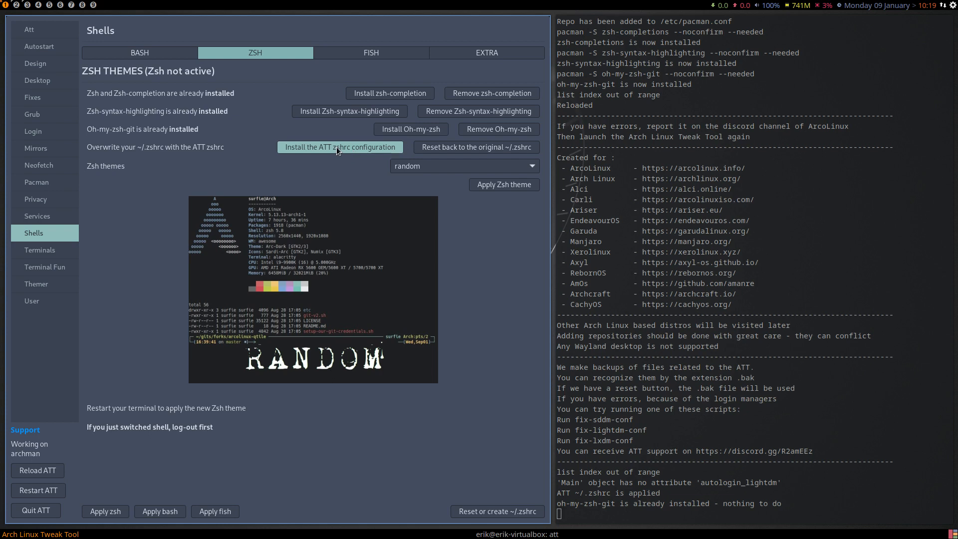
Install the ATT zshrc configuration again and apply the jonathan Zsh theme.
left_click(336, 147)
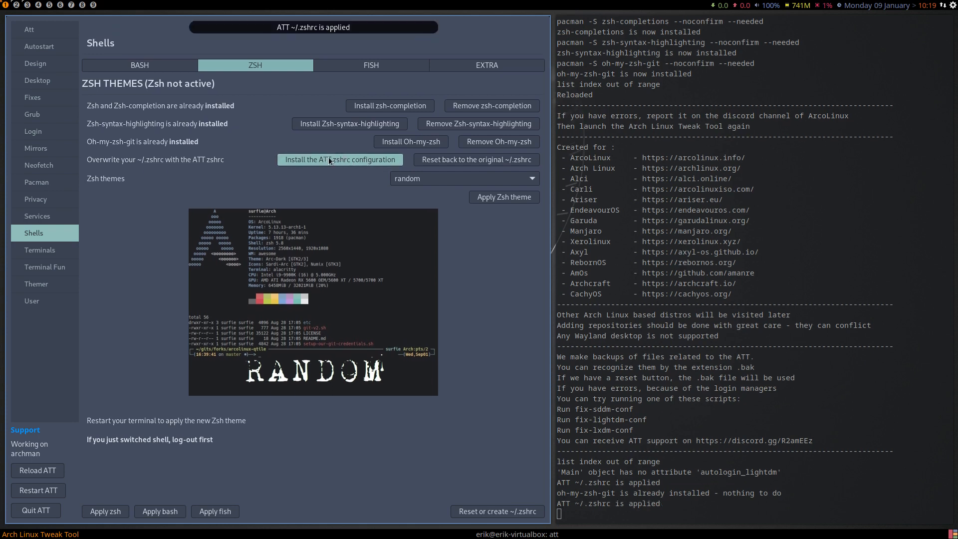
left_click(415, 178)
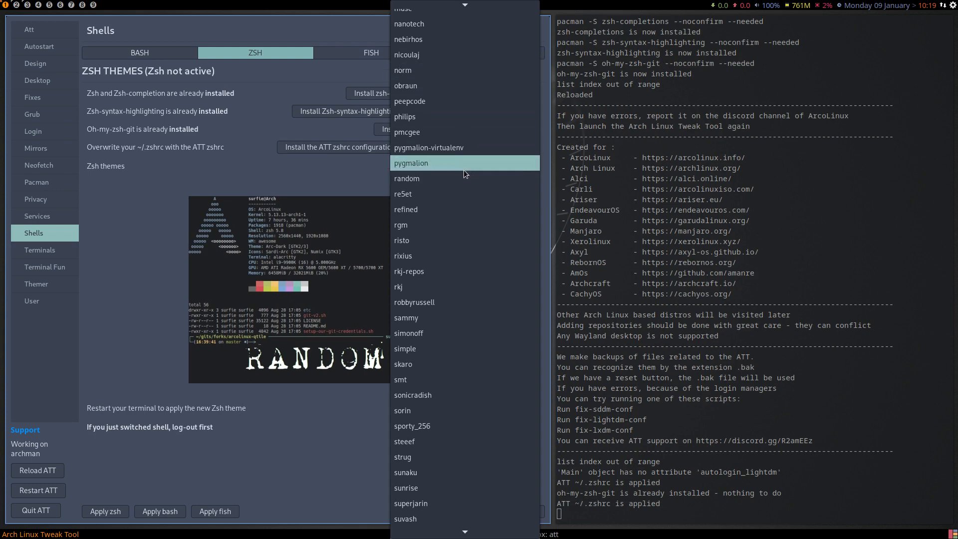
scroll(463, 170, "up", 12)
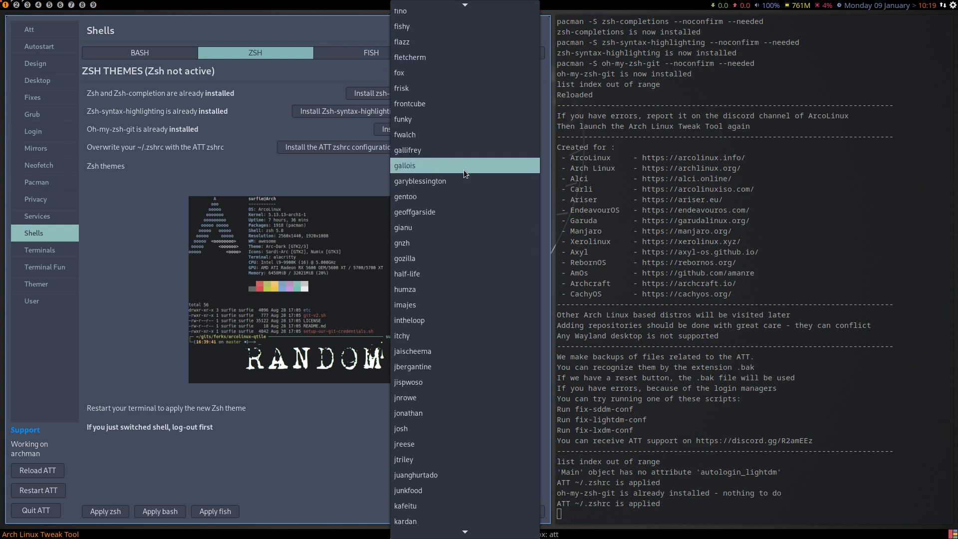
scroll(463, 170, "up", 2)
left_click(453, 234)
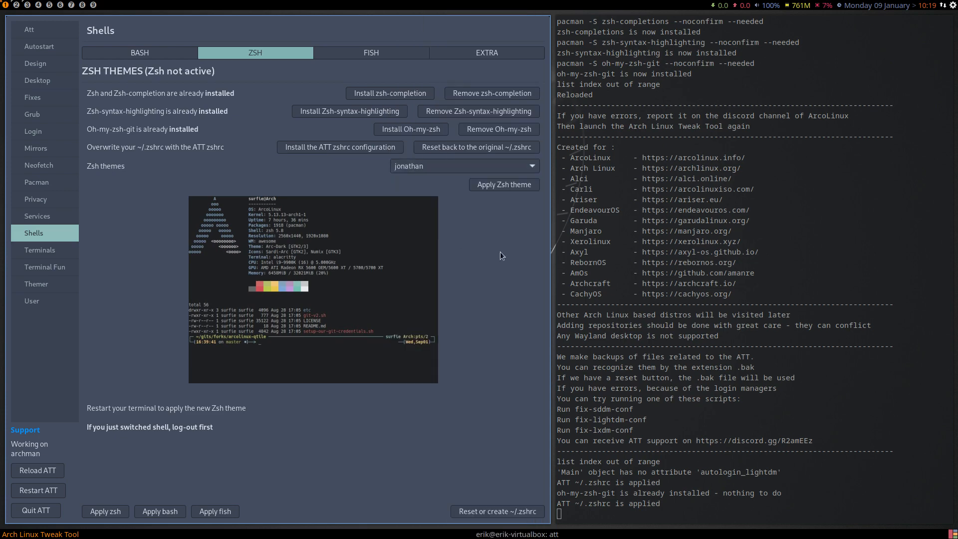
left_click(528, 190)
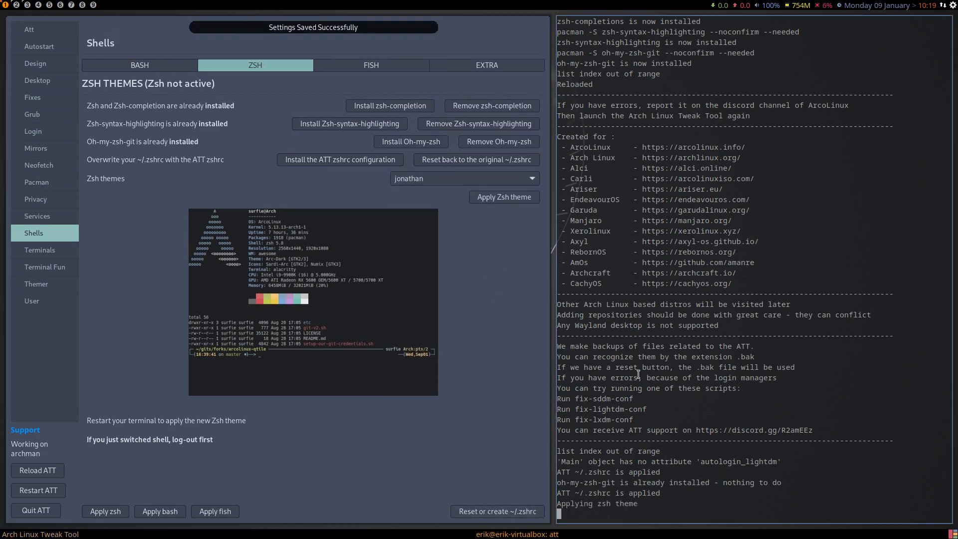
Test the applied Zsh theme in two temporary terminals, running exec zsh in the first one, and close both.
key("super+Return")
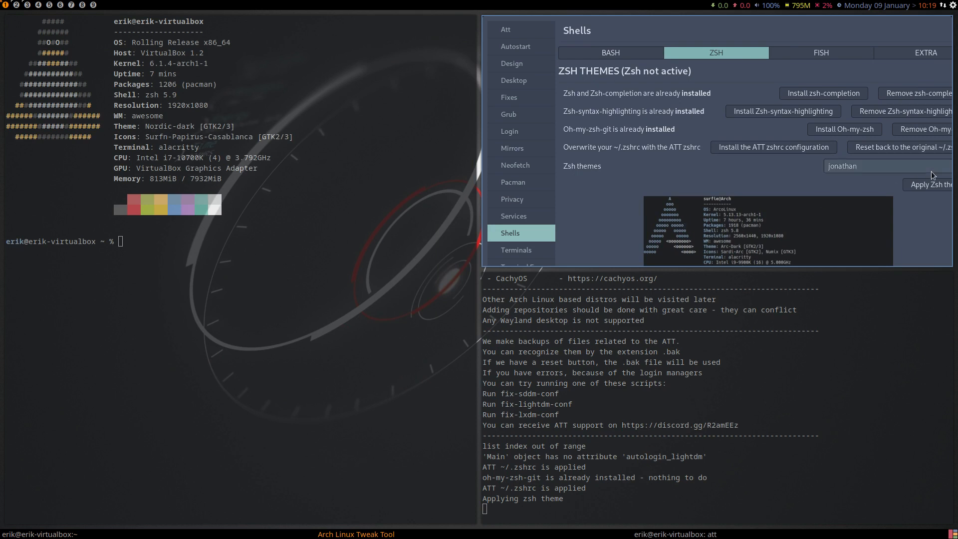
type("exec zsh")
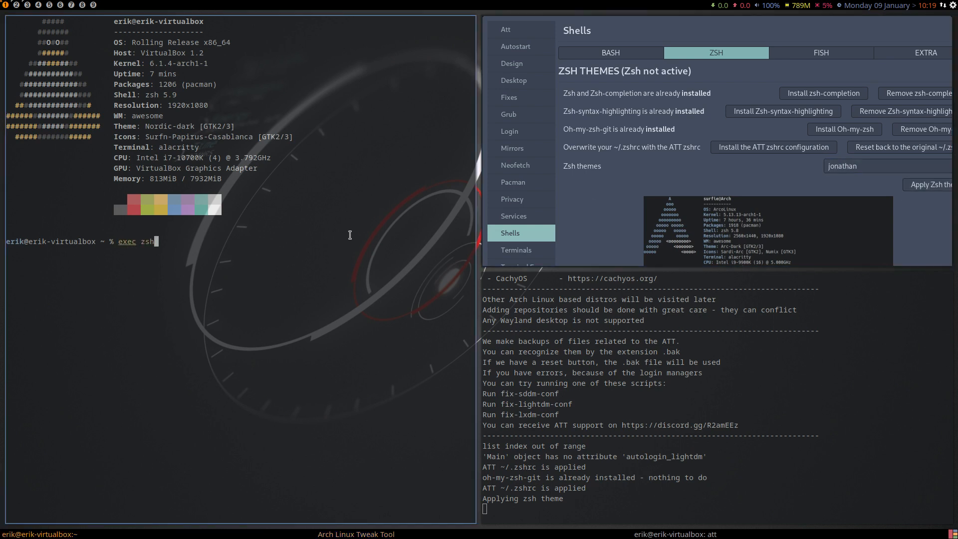
key("Return")
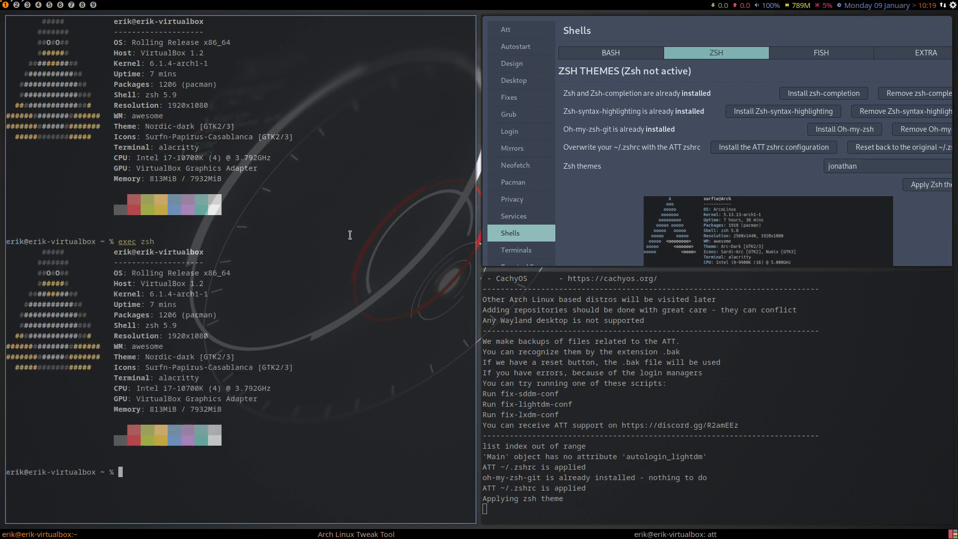
key("super+Return")
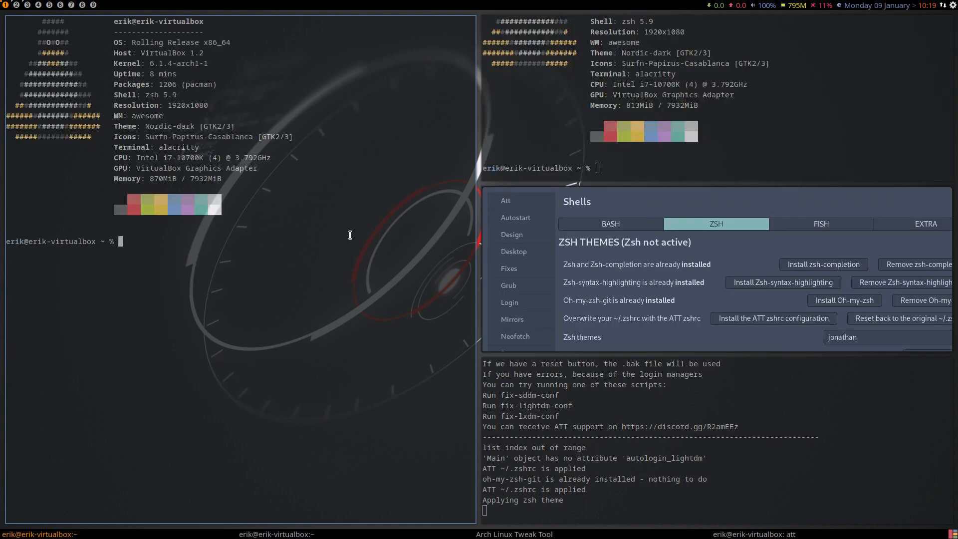
key("super+q")
key("super+q")
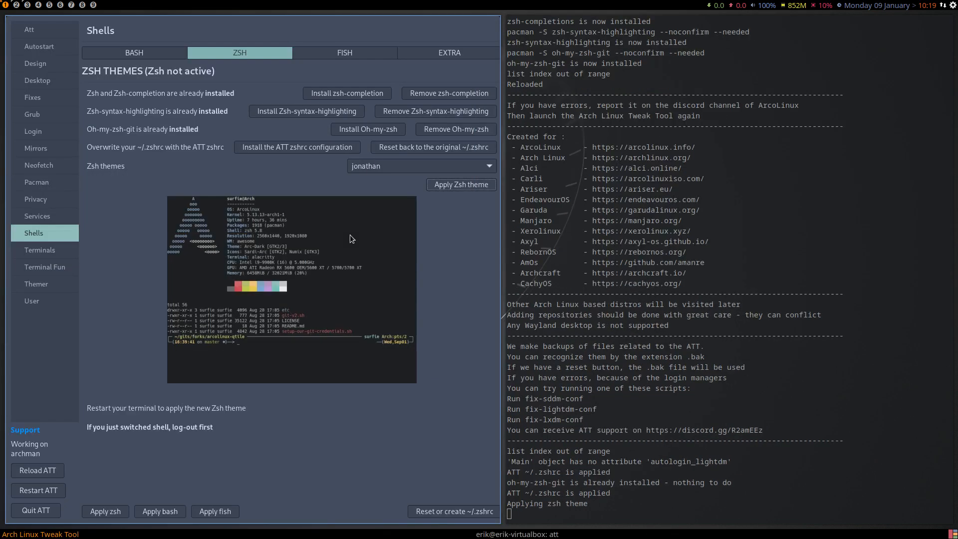
Open .zshrc from the home folder in the text editor and check its ZSH_THEME setting.
left_click(28, 5)
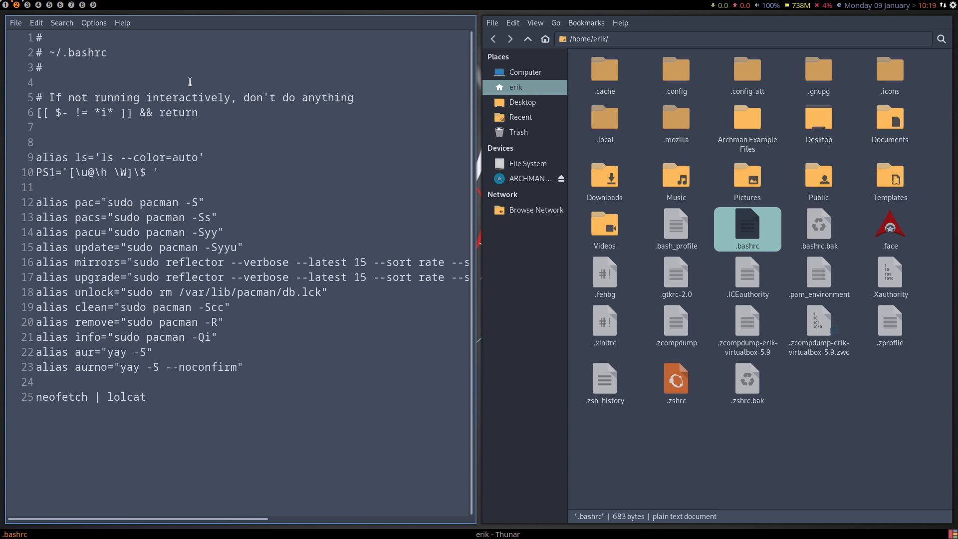
double_click(680, 385)
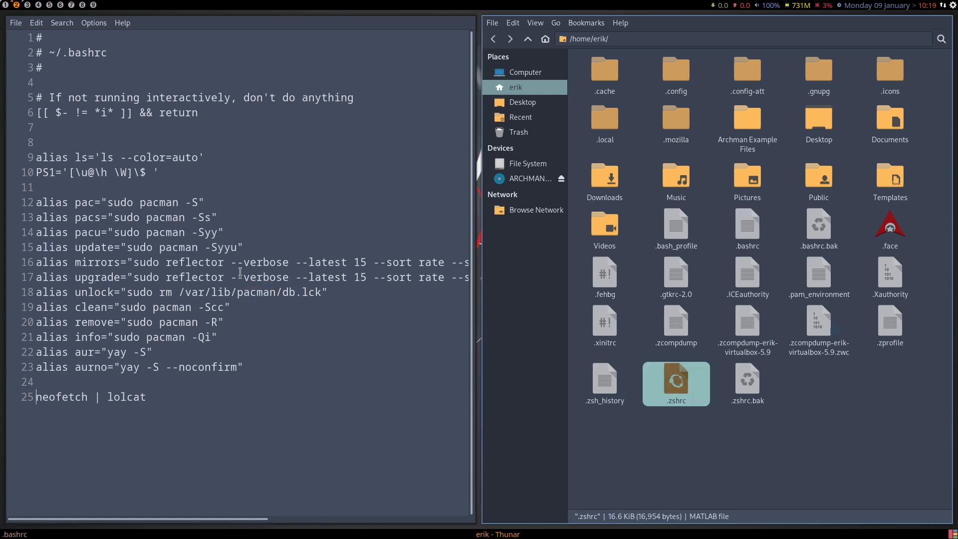
scroll(199, 288, "down", 1)
double_click(129, 214)
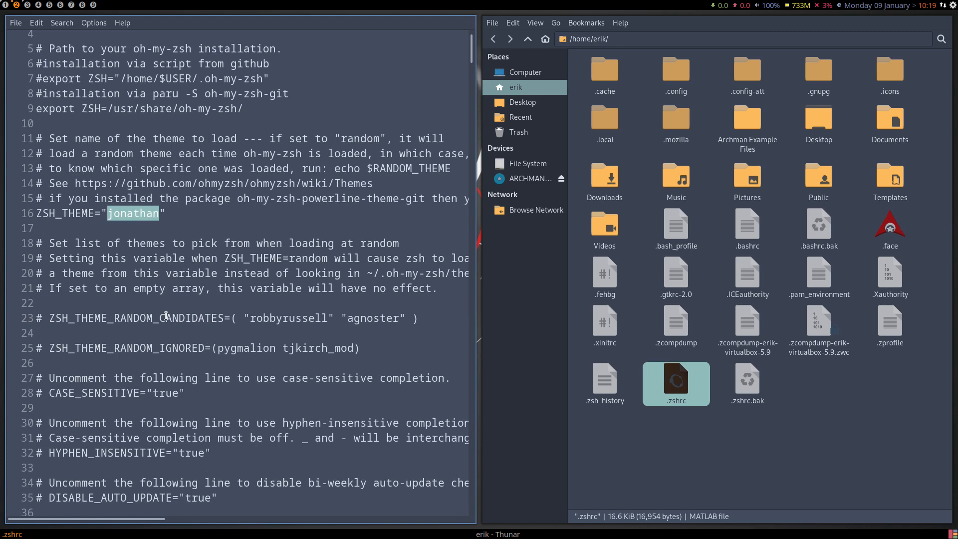
scroll(166, 316, "down", 2)
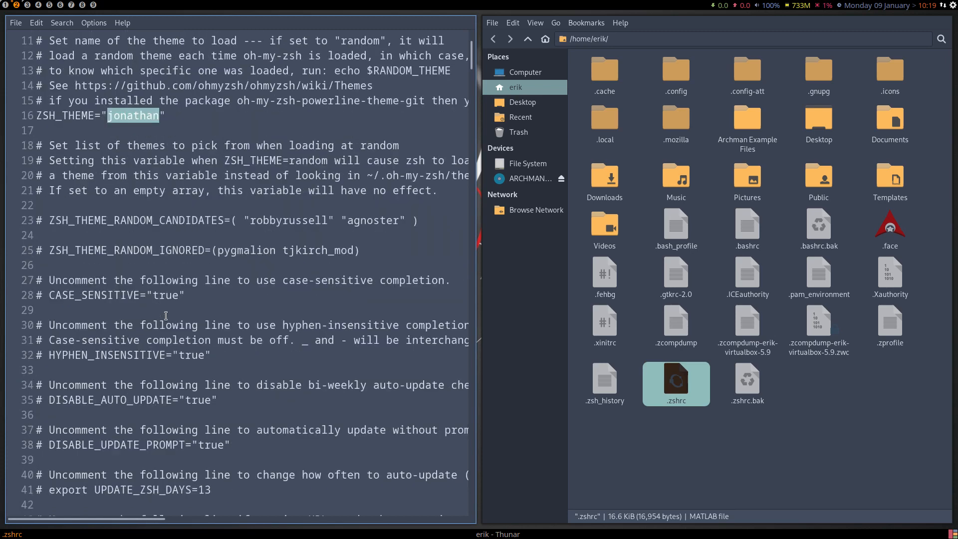
scroll(166, 316, "down", 10)
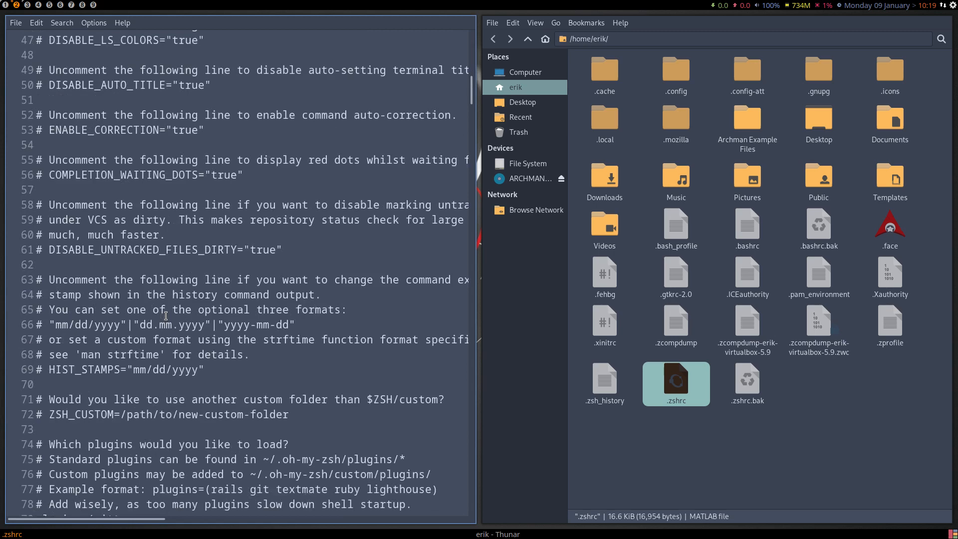
Retest the prompt beside the open .zshrc with exec zsh and a second fresh terminal, closing both terminals.
key("super+Return")
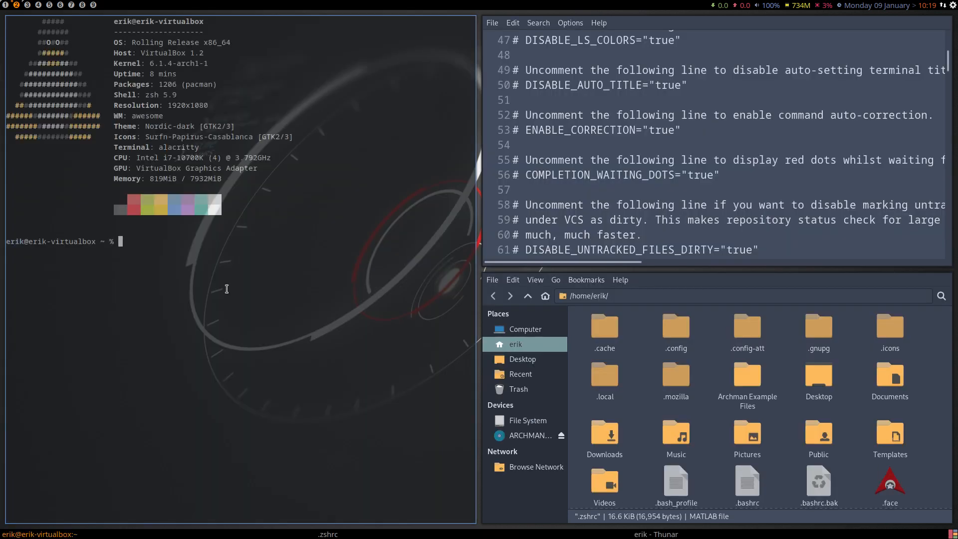
type("exec zsh")
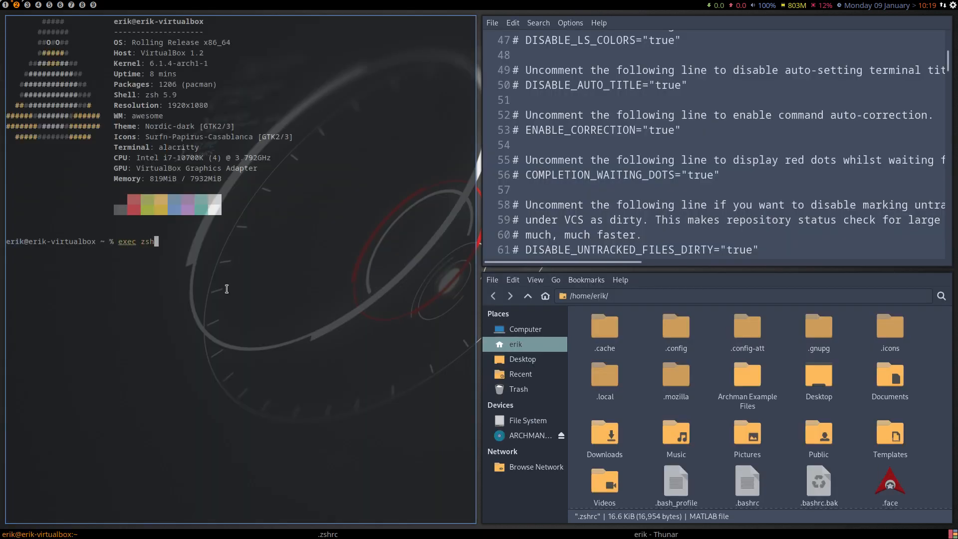
key("Return")
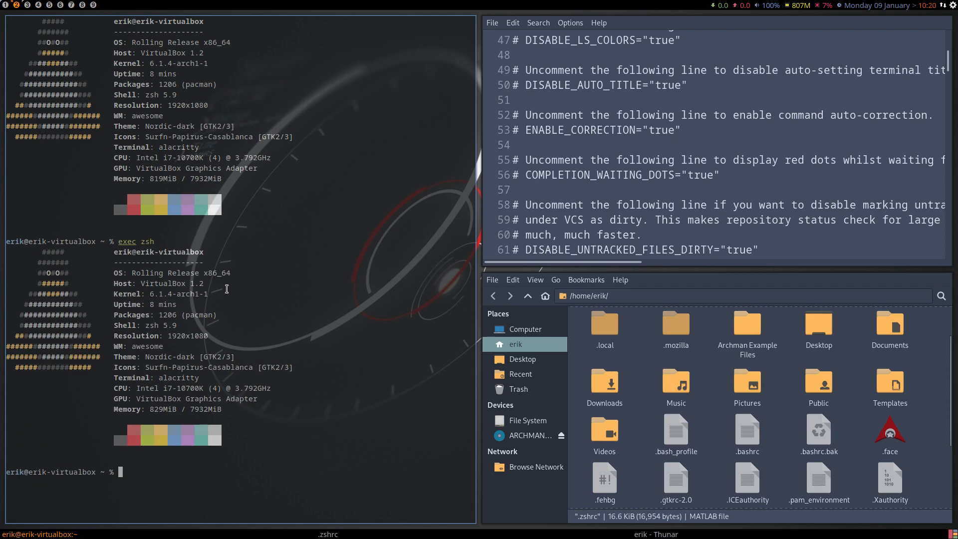
key("super+Return")
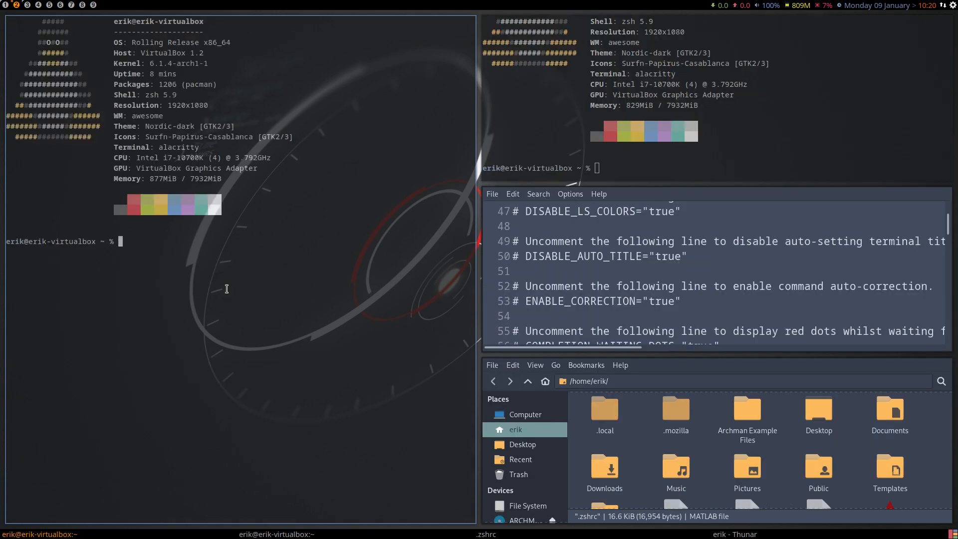
key("super+q")
key("super+q")
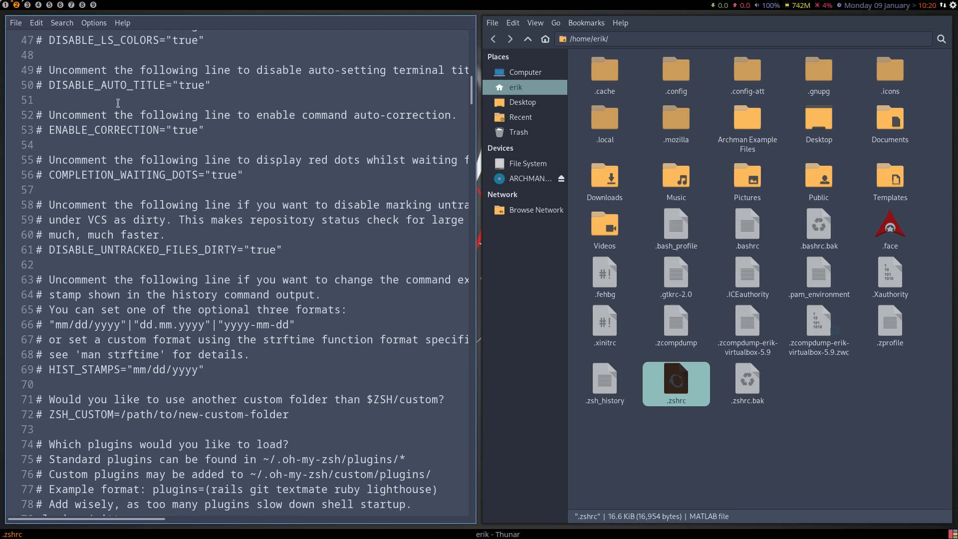
Return to Arch Linux Tweak Tool on workspace 1 and enable Neofetch on the Neofetch page.
left_click(5, 5)
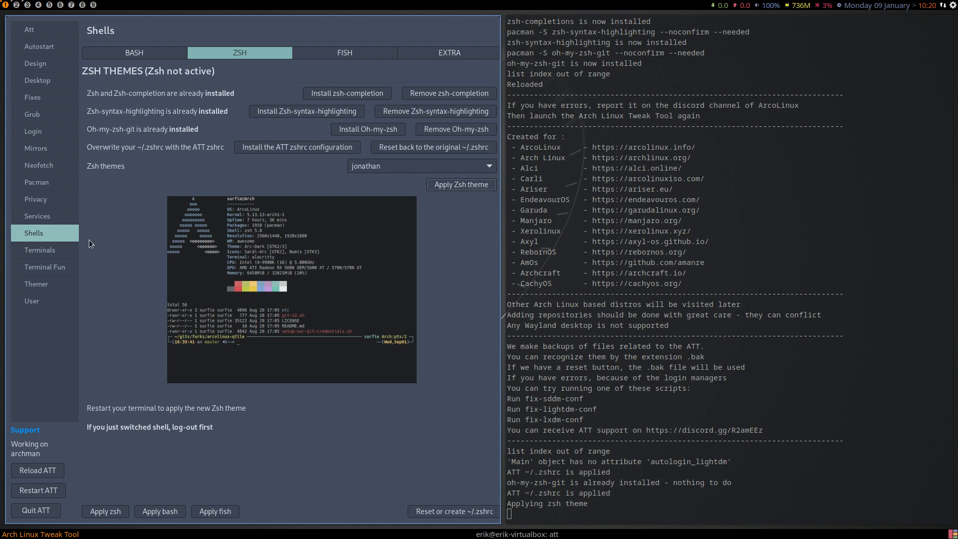
left_click(42, 250)
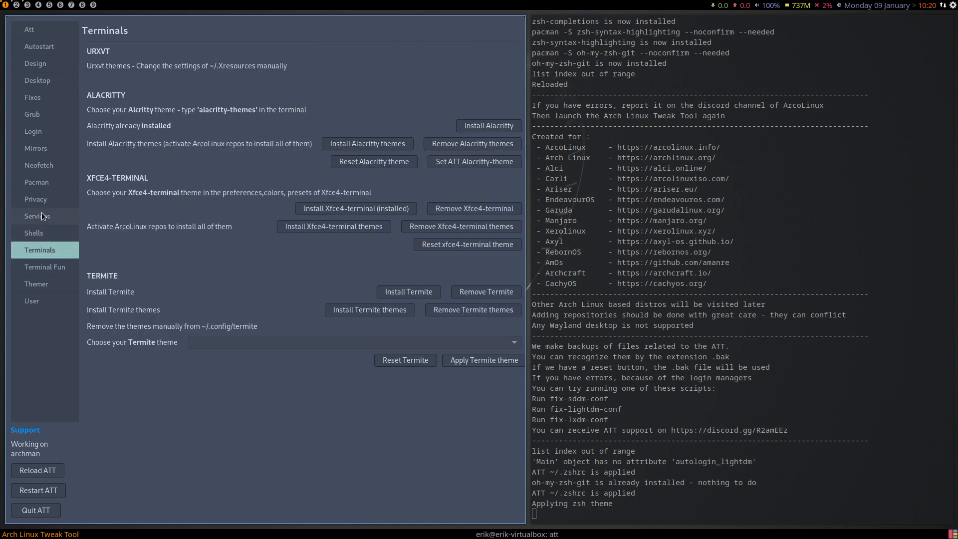
left_click(45, 184)
left_click(43, 168)
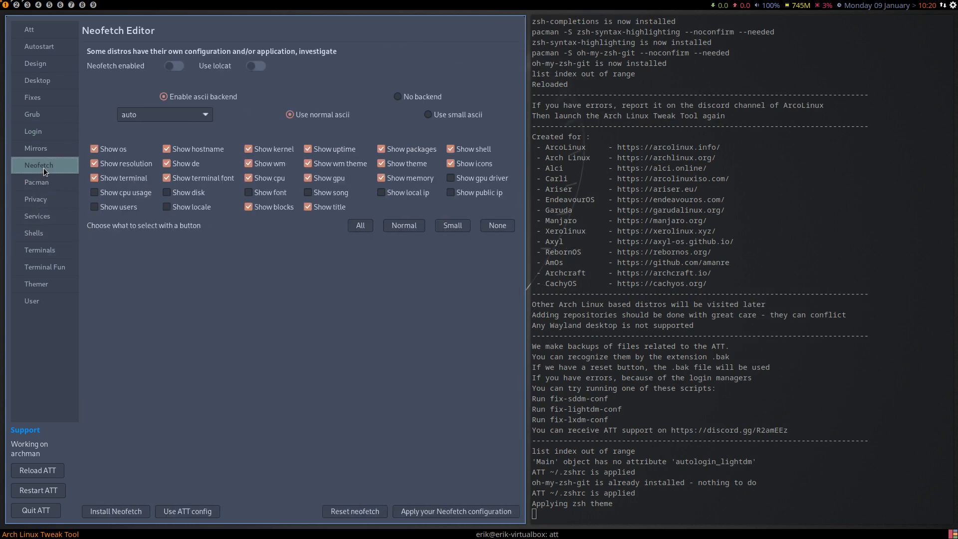
left_click(178, 66)
Load the current .zshrc into the editor on workspace 3 and check the neofetch line under reporting tools.
left_click(27, 5)
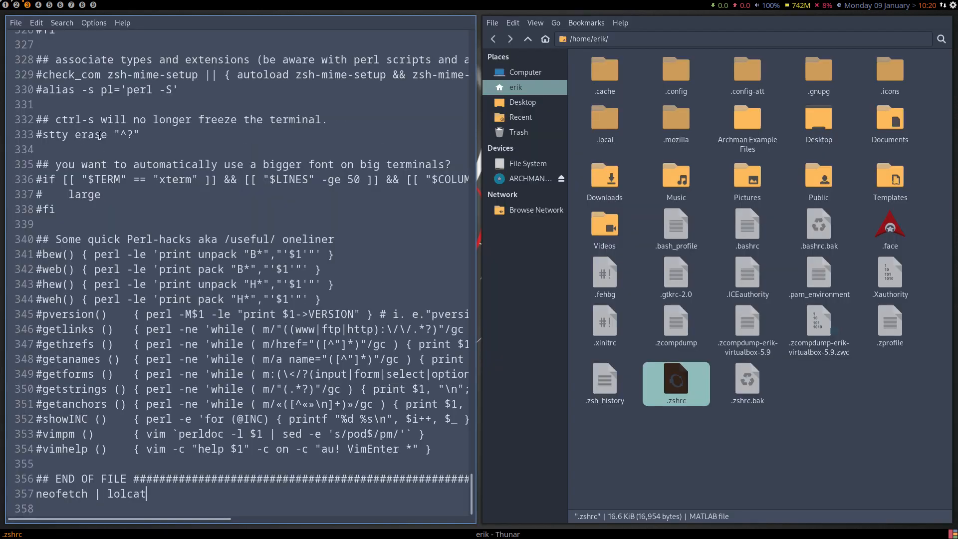
scroll(100, 135, "up", 20)
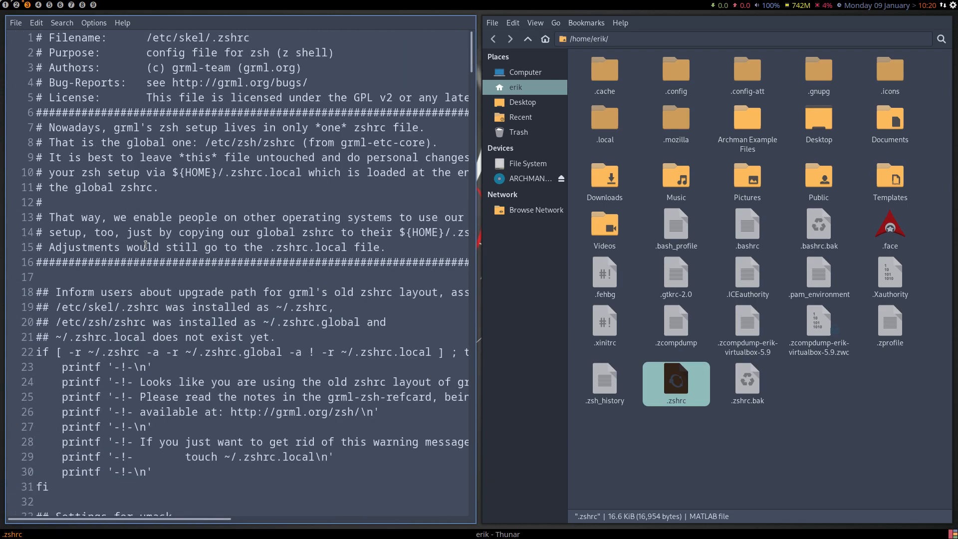
left_click_drag(677, 379, 268, 271)
scroll(269, 280, "down", 20)
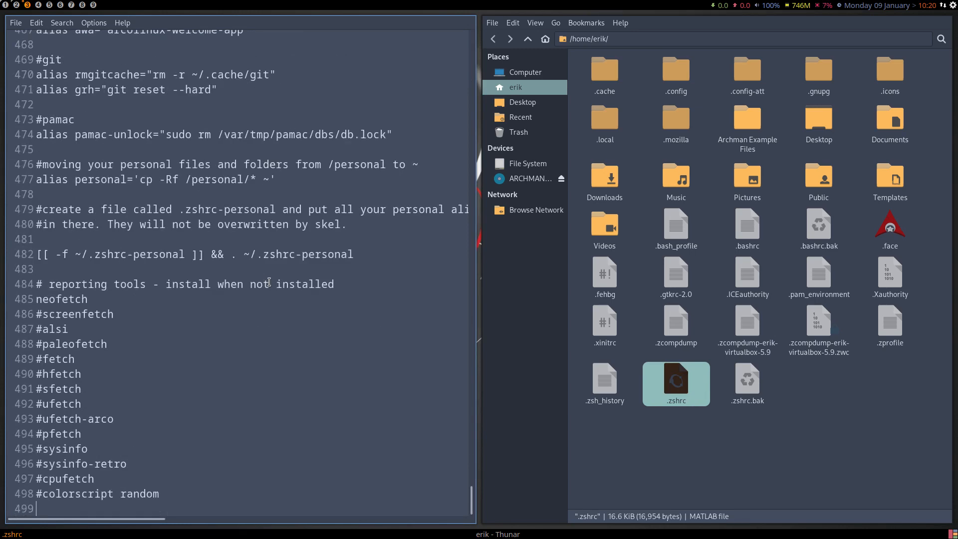
left_click(89, 299)
Turn on Use lolcat on the Neofetch page and inspect the neofetch line in the open .zshrc.
left_click(5, 9)
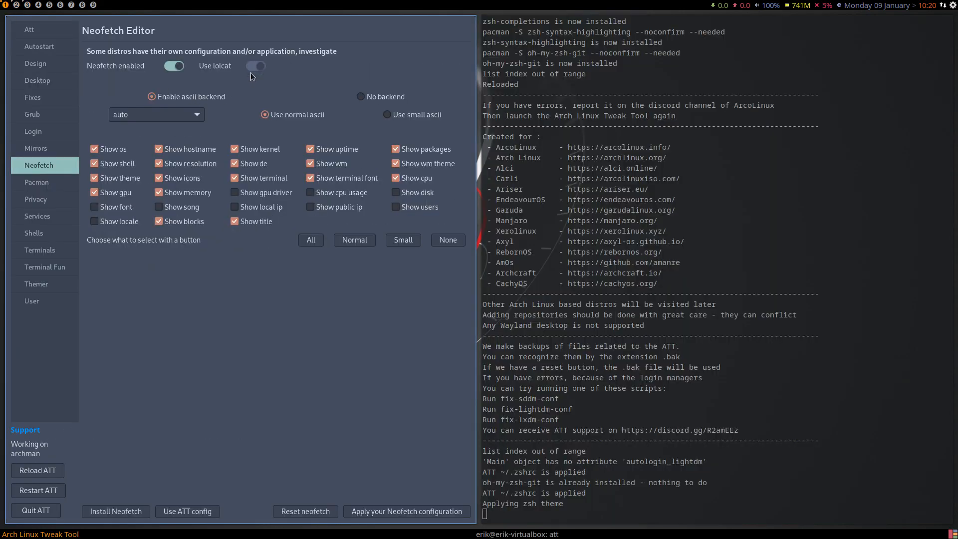
left_click(255, 66)
left_click(28, 5)
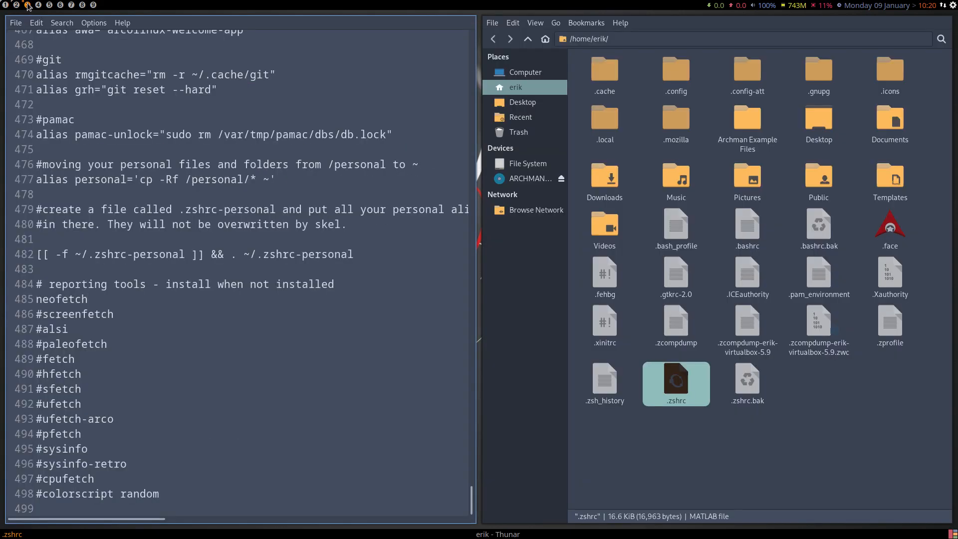
left_click(141, 364)
scroll(132, 423, "up", 3)
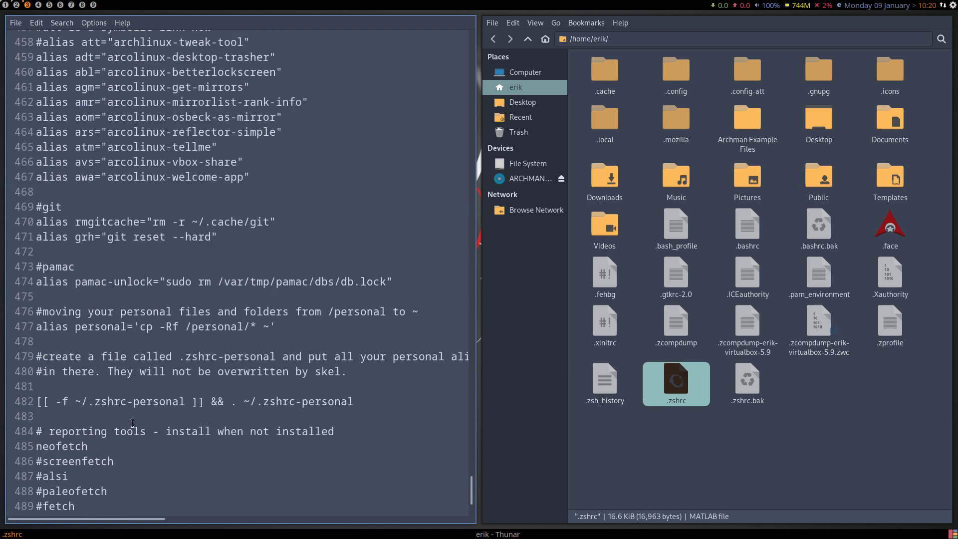
scroll(130, 424, "down", 2)
left_click(110, 349)
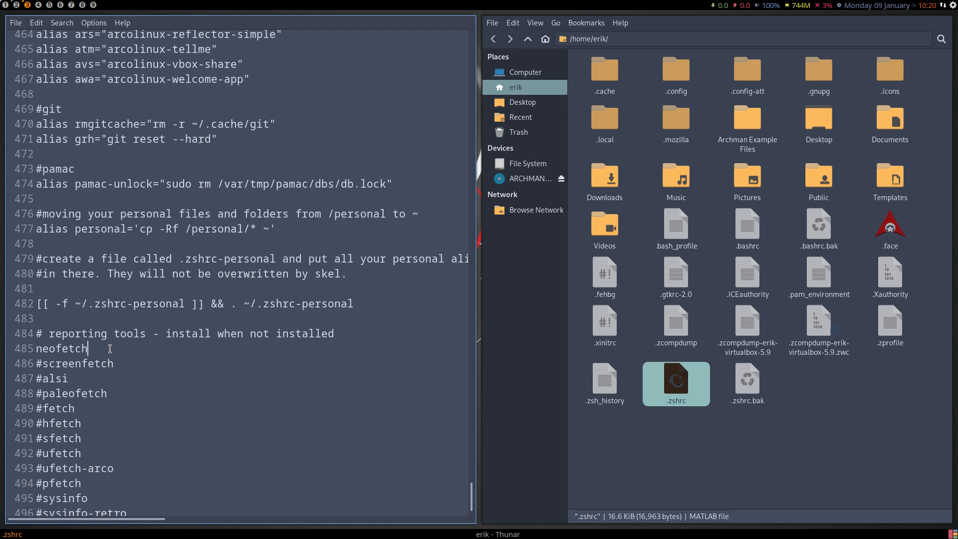
Reload .zshrc from the home folder into the editor and check its reporting tools section for the lolcat pipe.
scroll(110, 349, "up", 20)
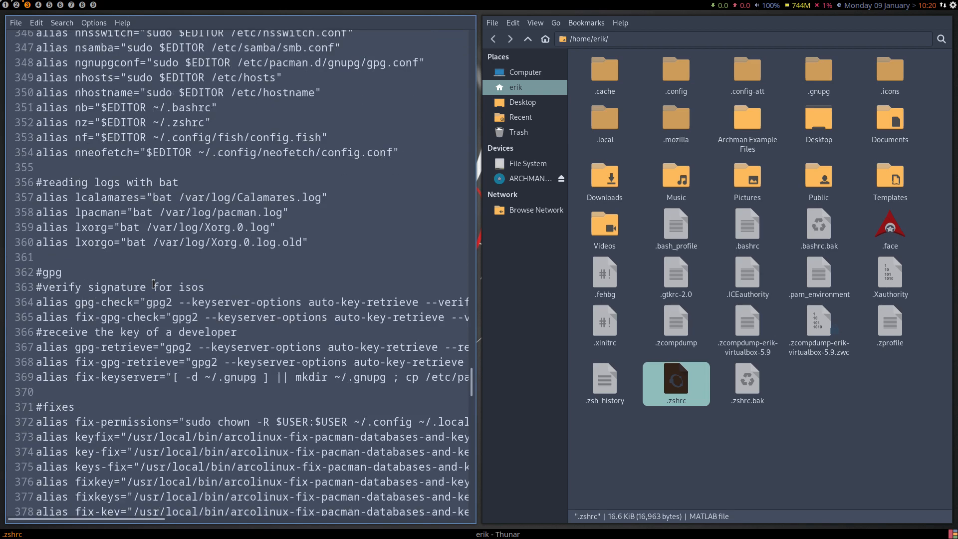
left_click_drag(671, 376, 202, 283)
scroll(202, 284, "down", 20)
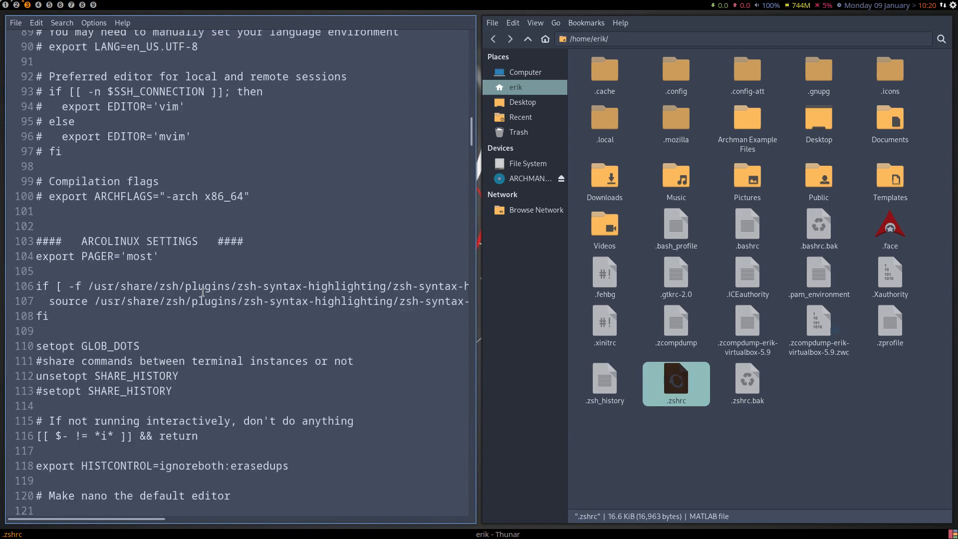
scroll(202, 293, "down", 20)
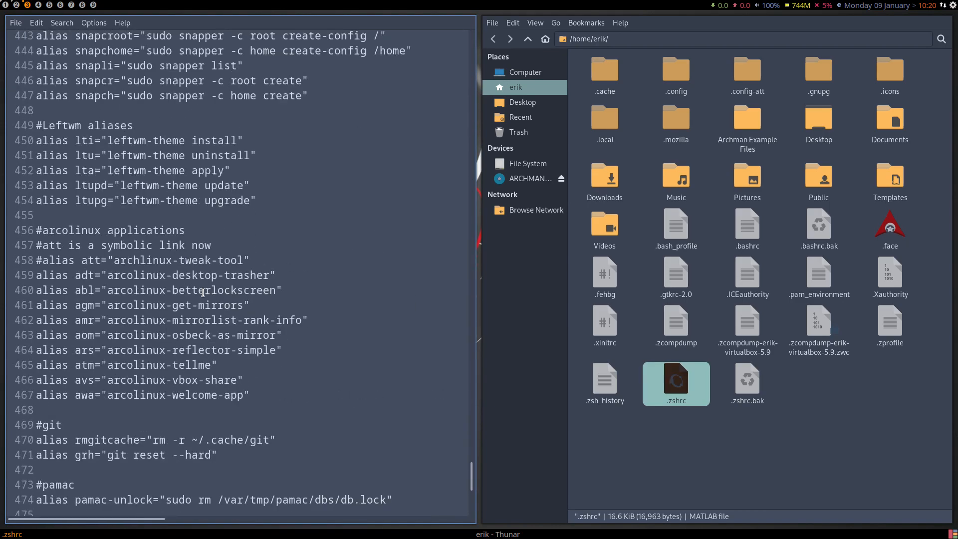
scroll(203, 293, "down", 2)
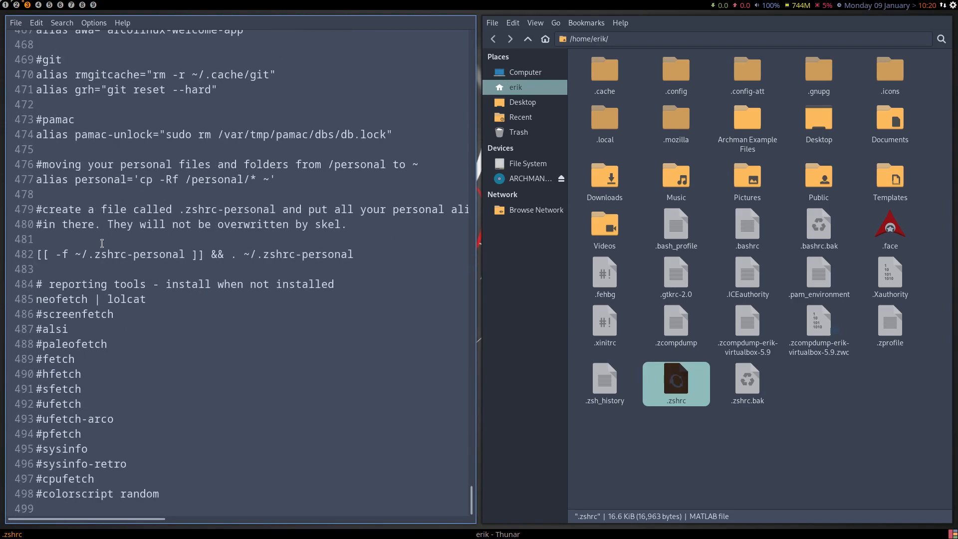
Open a new terminal to check the lolcat-coloured Neofetch output, and close that terminal again.
left_click(88, 300)
key("super+Return")
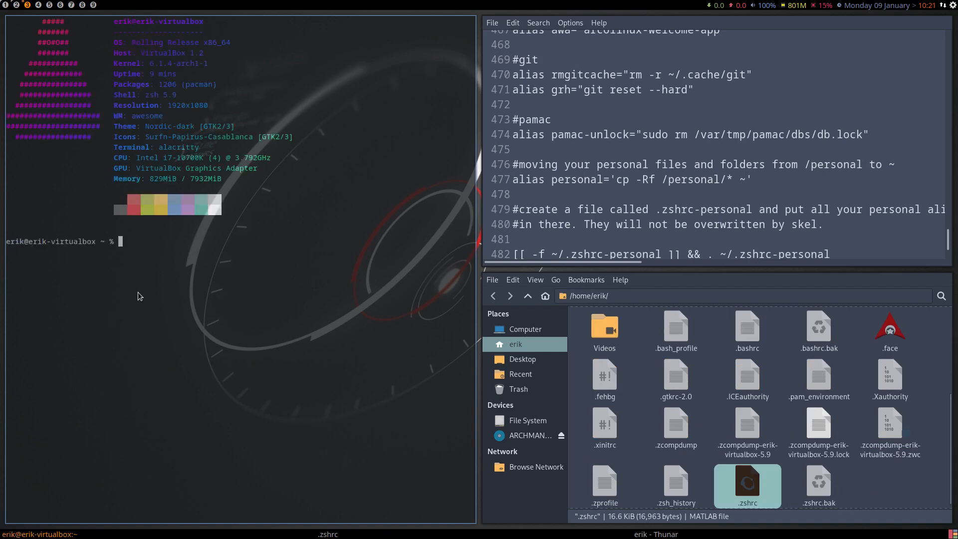
key("super+q")
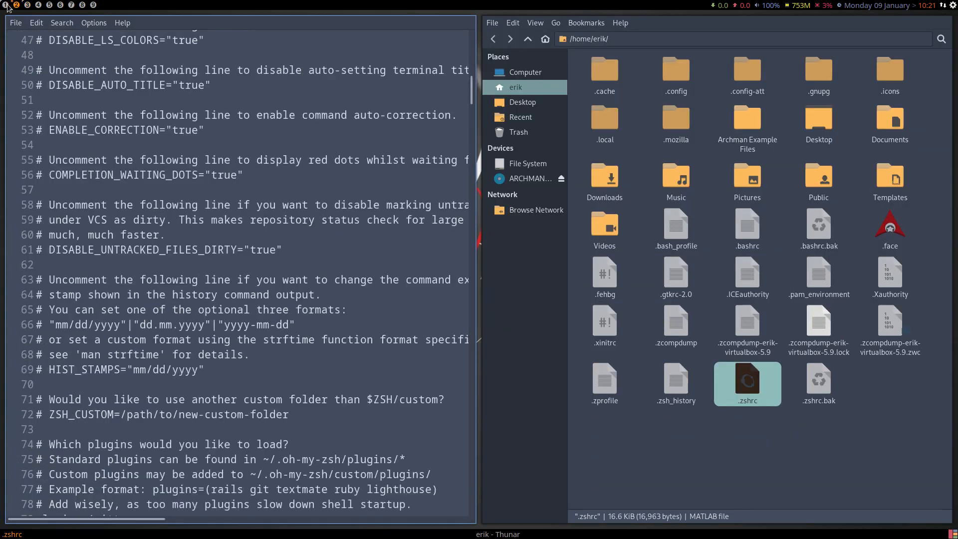
In Arch Linux Tweak Tool on workspace 1, apply the Small Neofetch selection and check it in a new terminal on workspace 4.
left_click(3, 7)
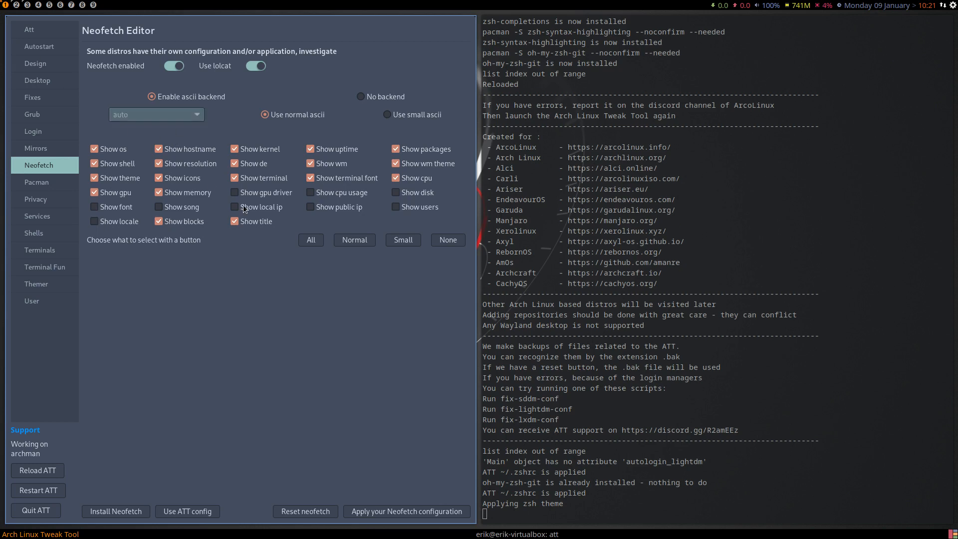
left_click(403, 243)
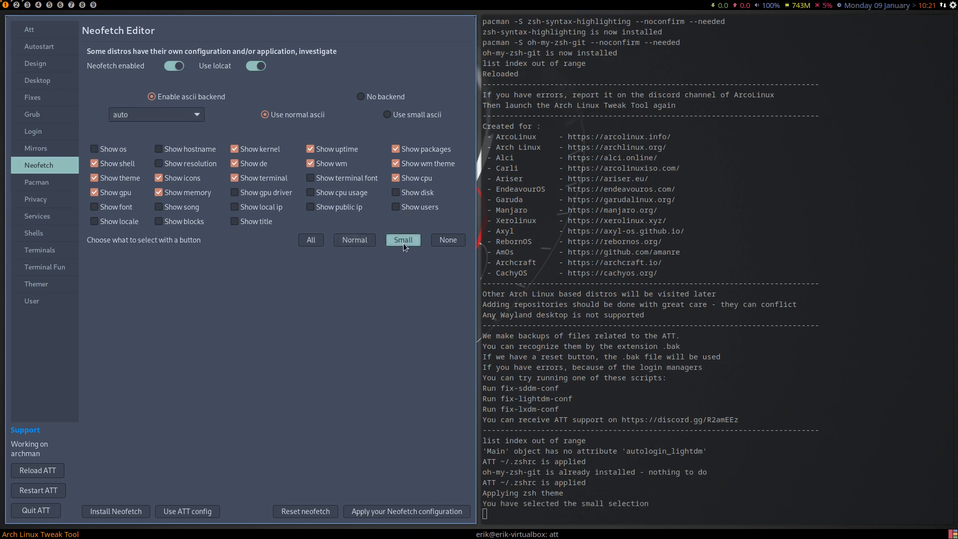
left_click(405, 512)
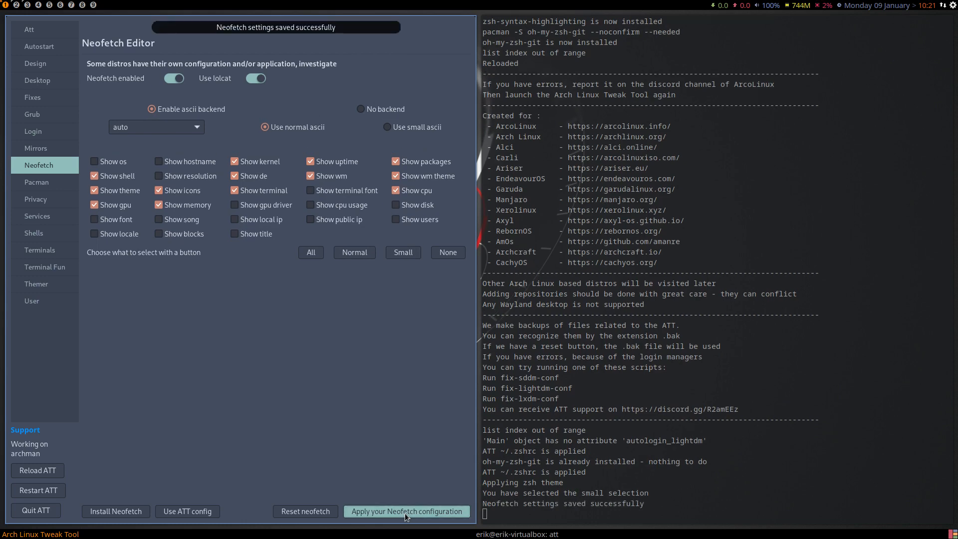
left_click(27, 5)
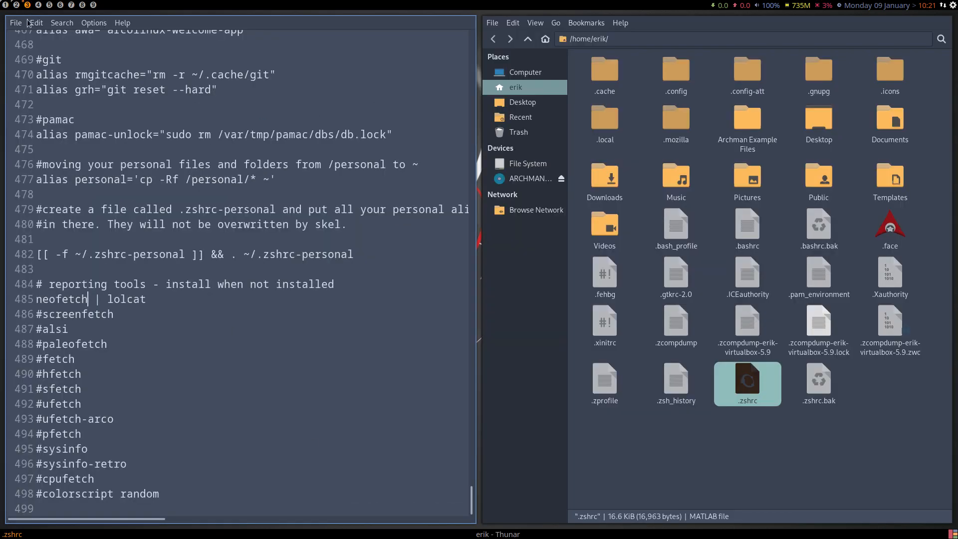
left_click(38, 5)
key("super+Return")
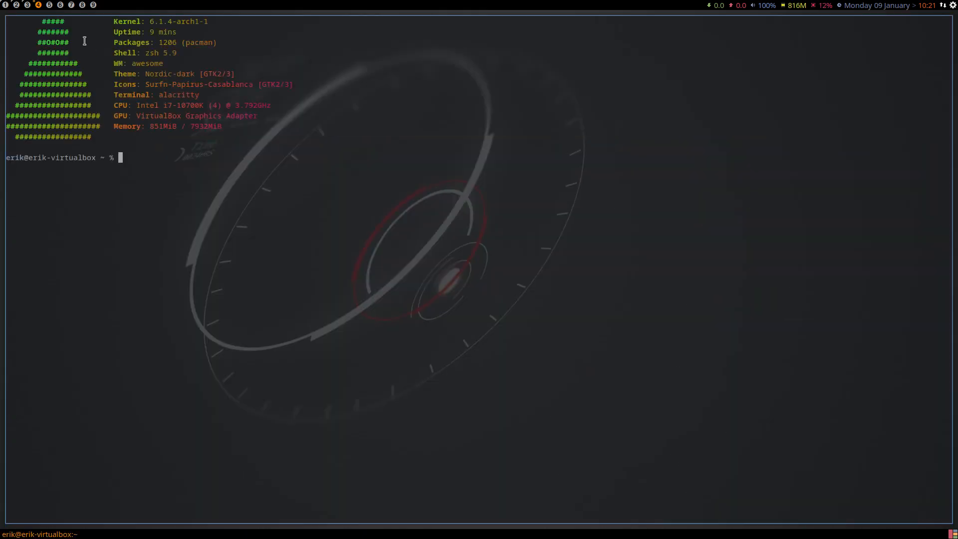
Apply Antergos as the Neofetch ascii logo in Arch Linux Tweak Tool and check it in another terminal on workspace 4.
left_click(7, 6)
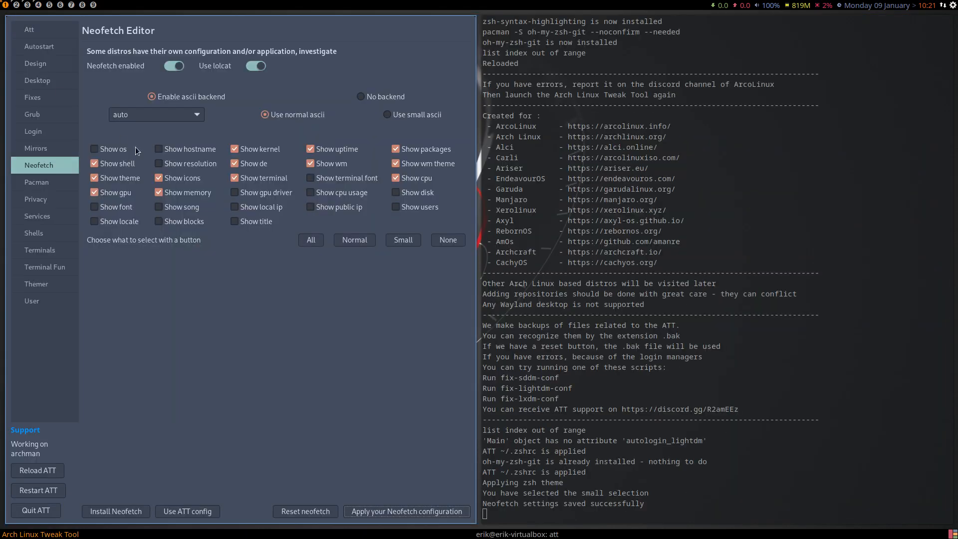
left_click(174, 118)
left_click(177, 131)
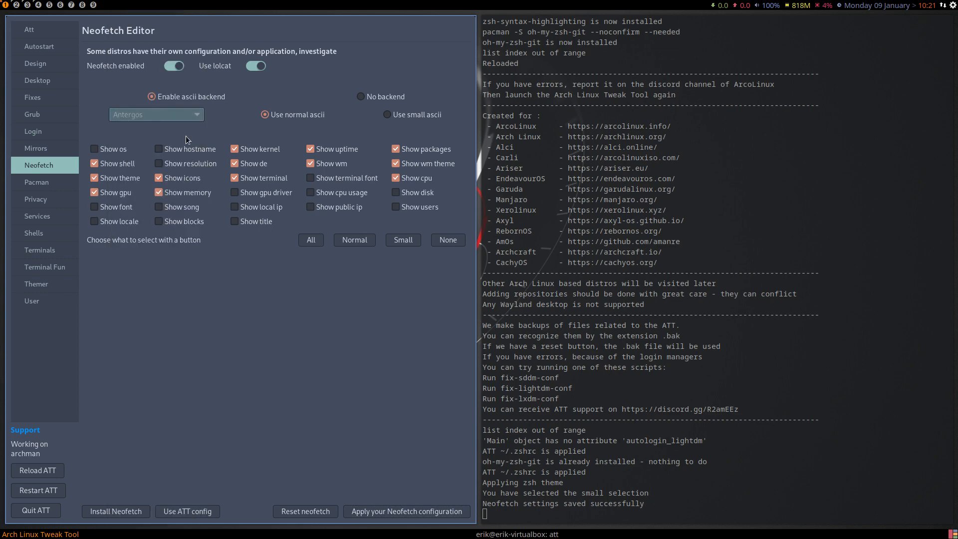
left_click(428, 512)
key("super+4")
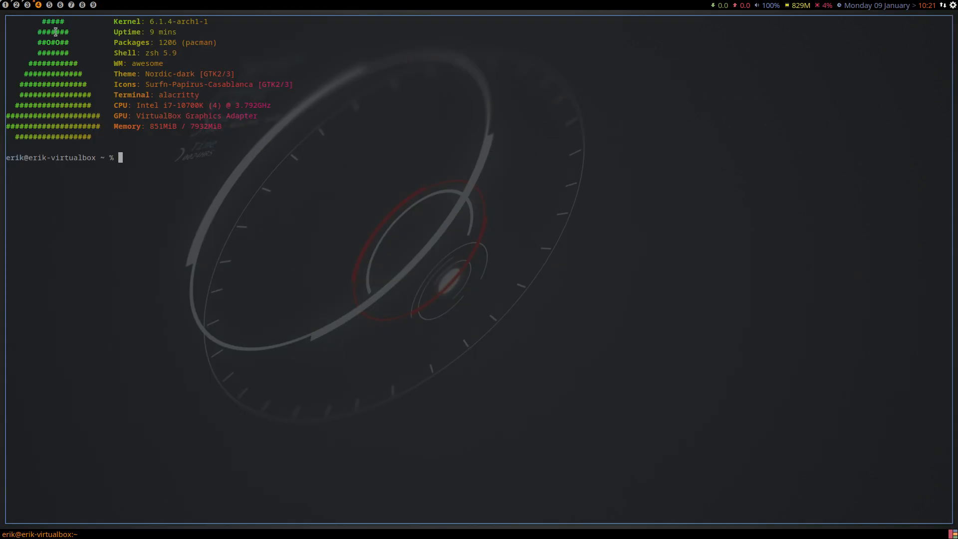
key("super+Return")
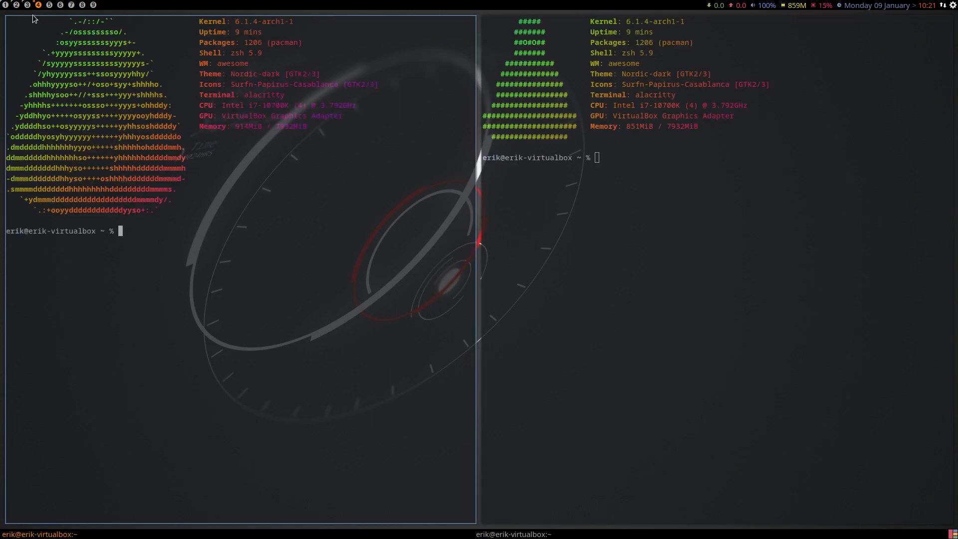
Back in Arch Linux Tweak Tool, try the None, Small, Normal and All Neofetch presets, and apply the Normal selection.
left_click(5, 5)
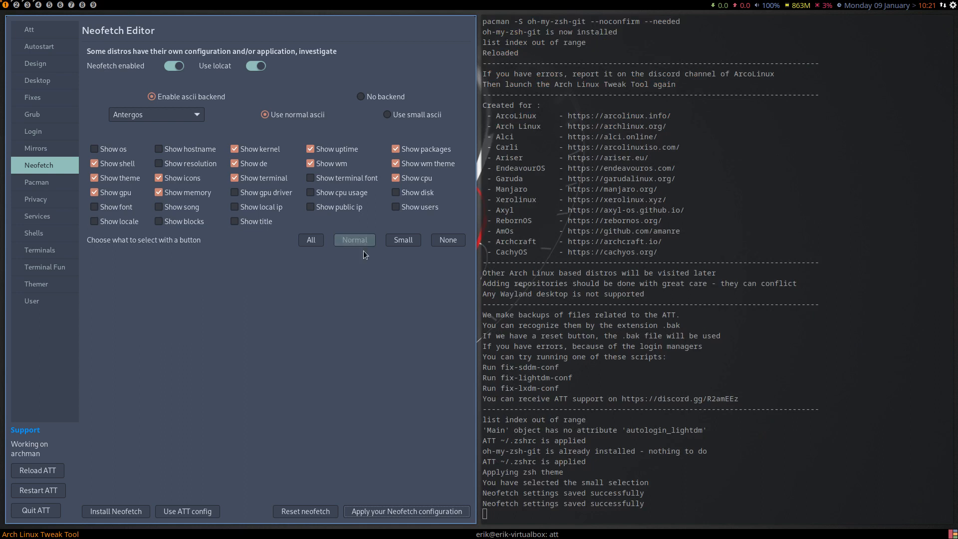
left_click(448, 240)
left_click(403, 243)
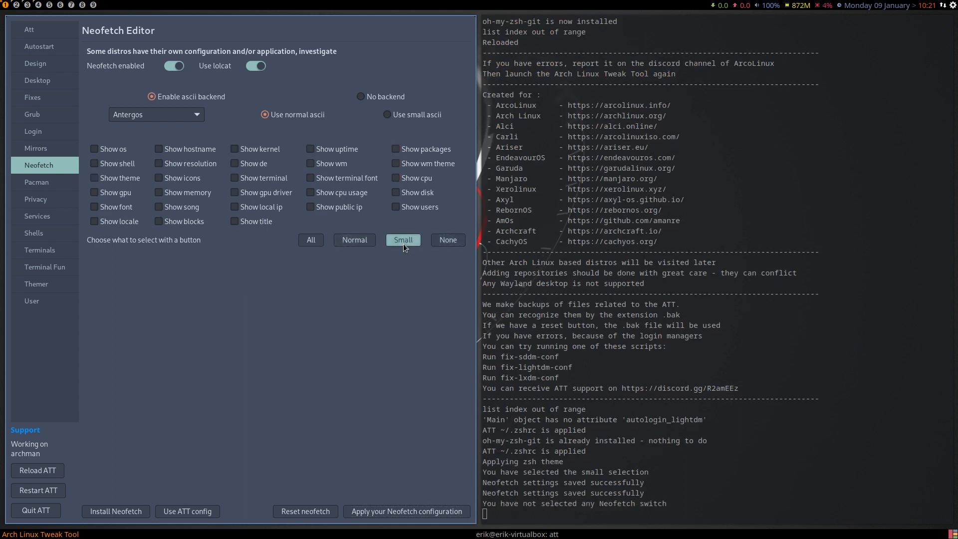
left_click(348, 241)
left_click(311, 240)
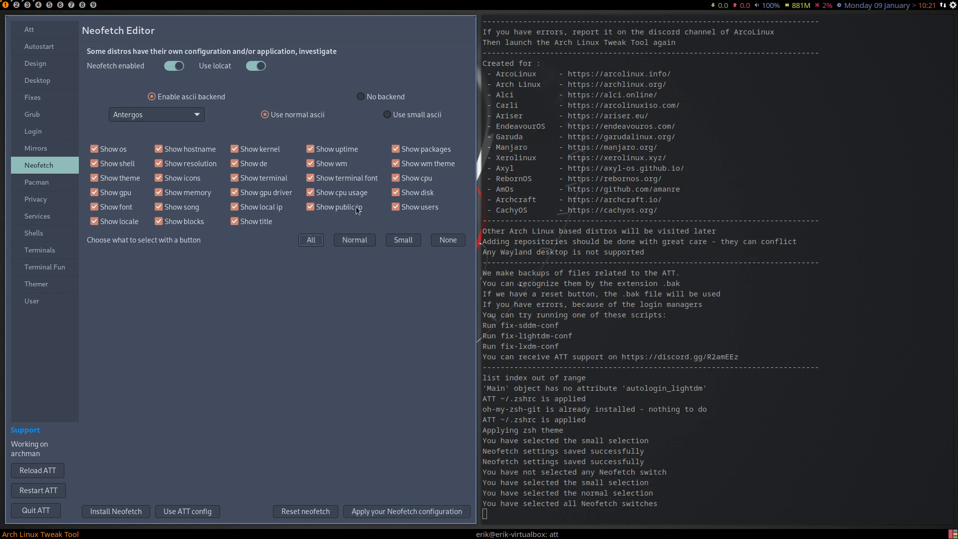
left_click(351, 240)
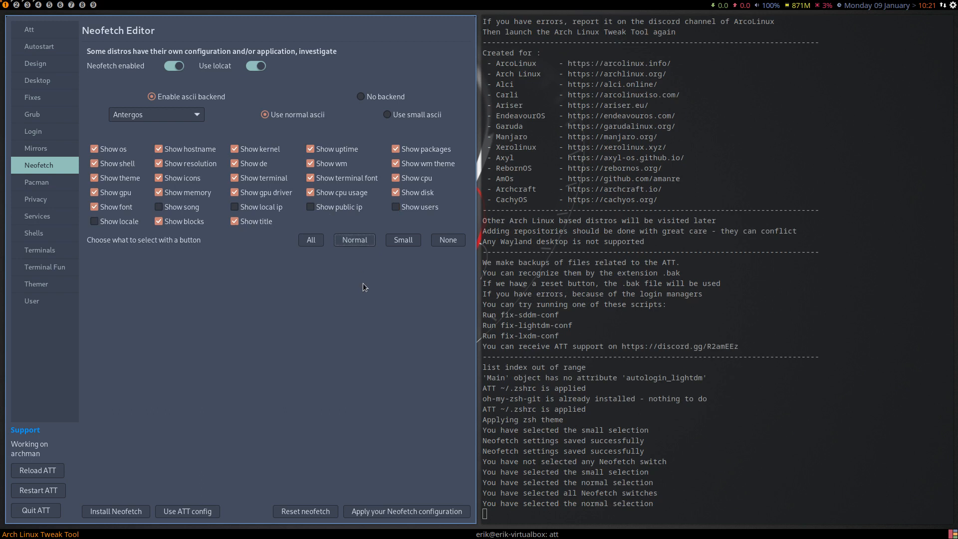
left_click(423, 511)
Choose Kali as the Neofetch ascii logo and apply the Neofetch configuration.
left_click(198, 127)
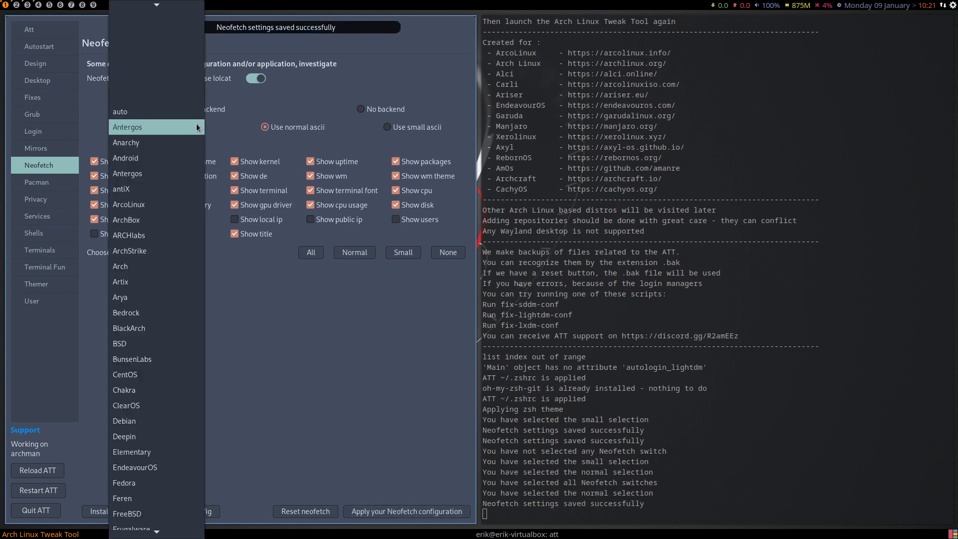
scroll(178, 317, "down", 5)
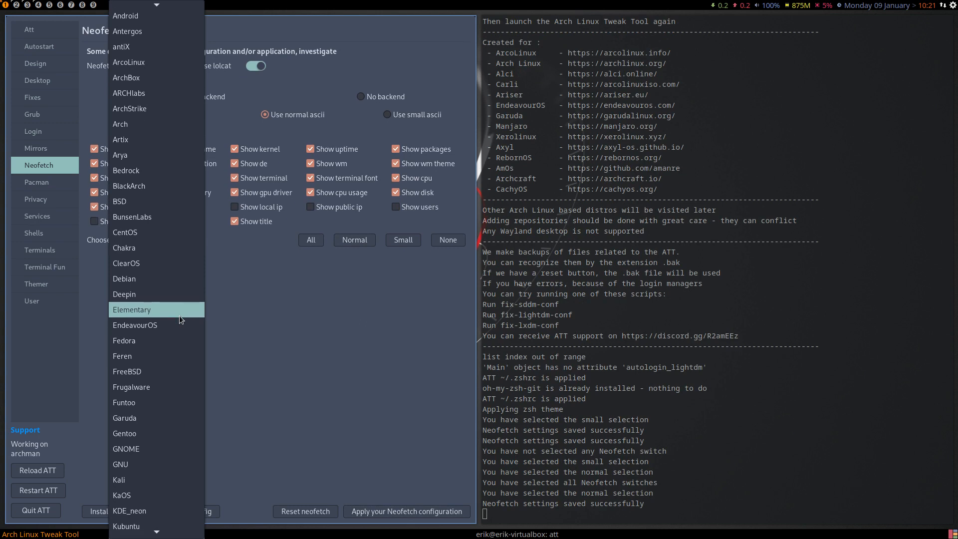
scroll(179, 316, "down", 3)
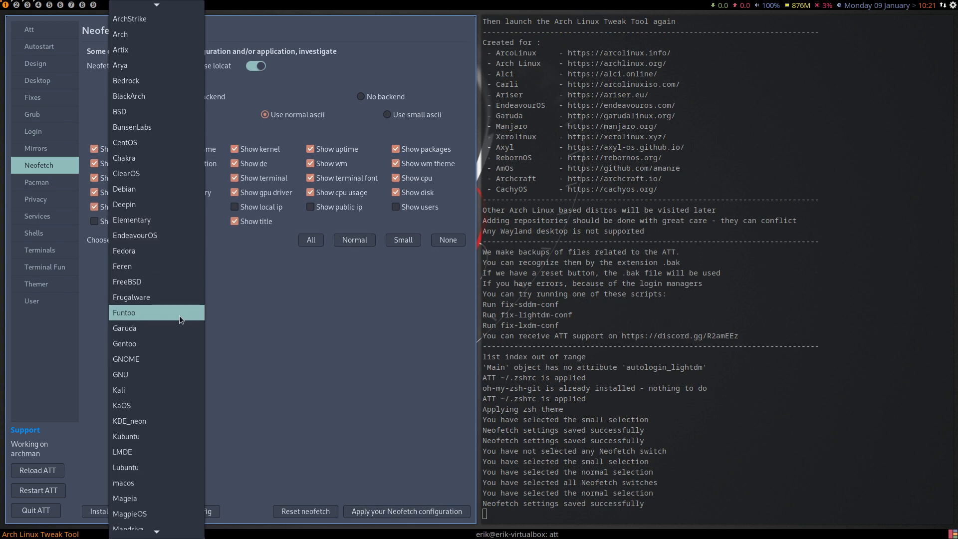
scroll(179, 315, "down", 4)
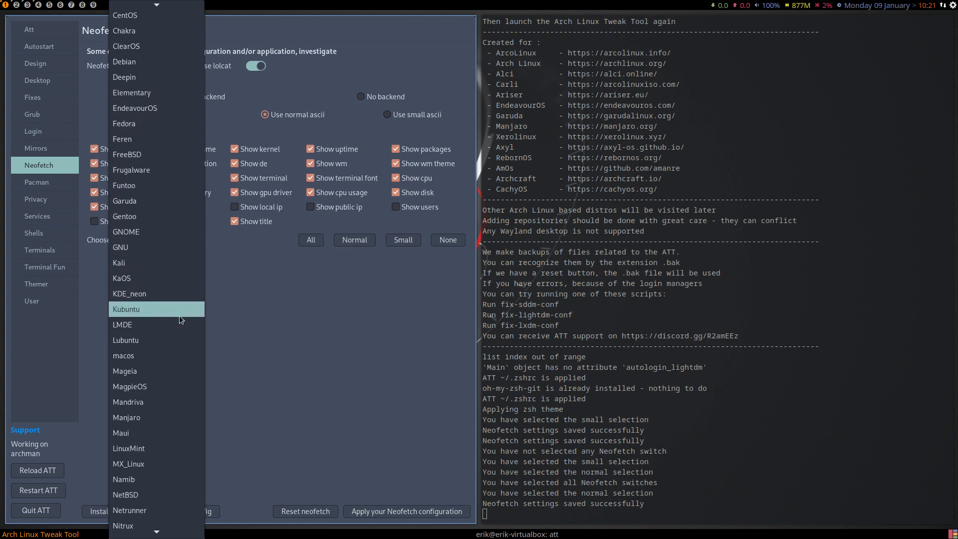
left_click(181, 264)
left_click(406, 511)
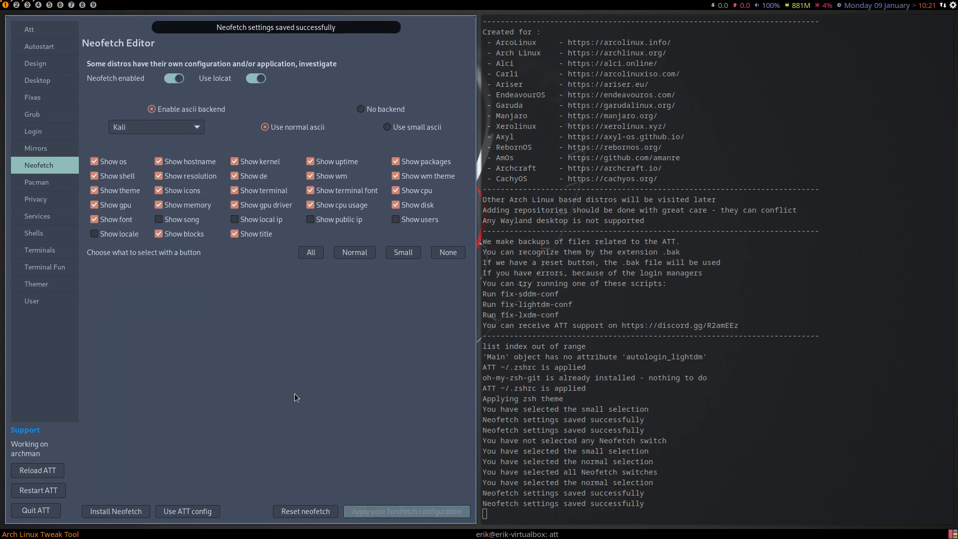
Check the Kali Neofetch output in a new terminal on workspace 4, and close all three terminals there.
left_click(40, 5)
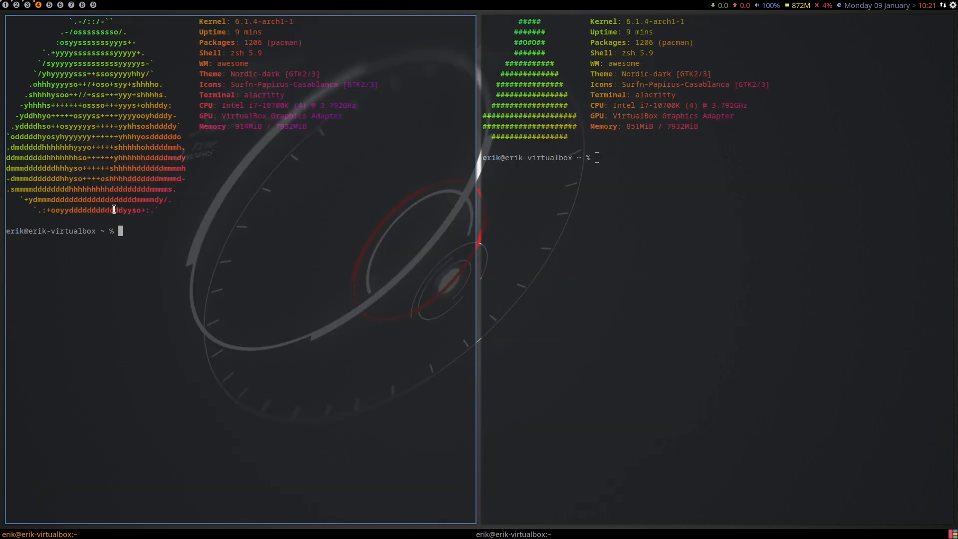
key("super+Return")
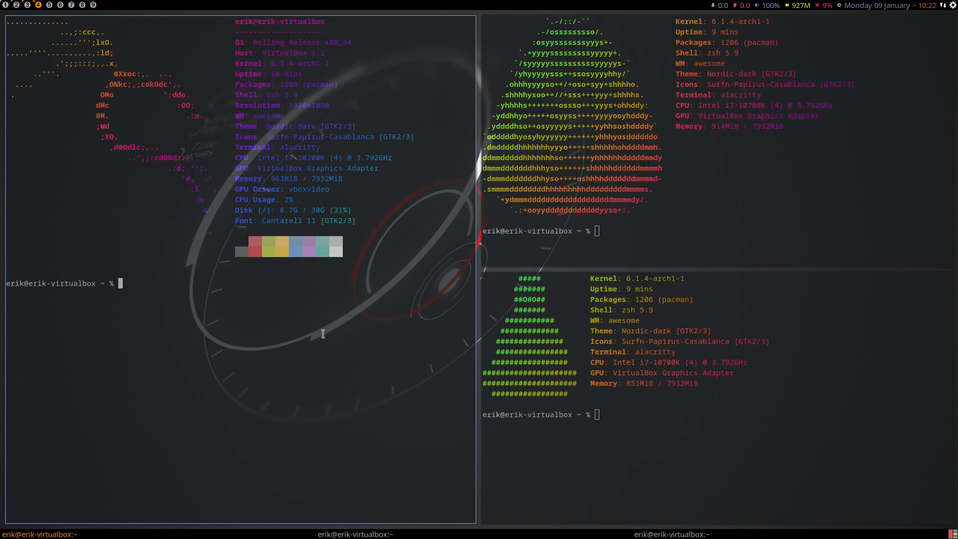
key("super+shift+c")
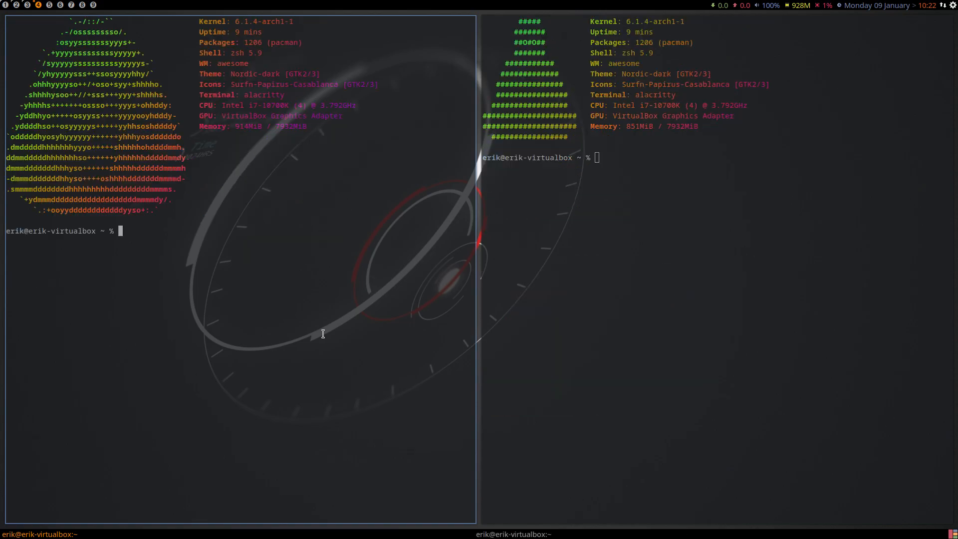
key("super+shift+c")
key("super+shift+c")
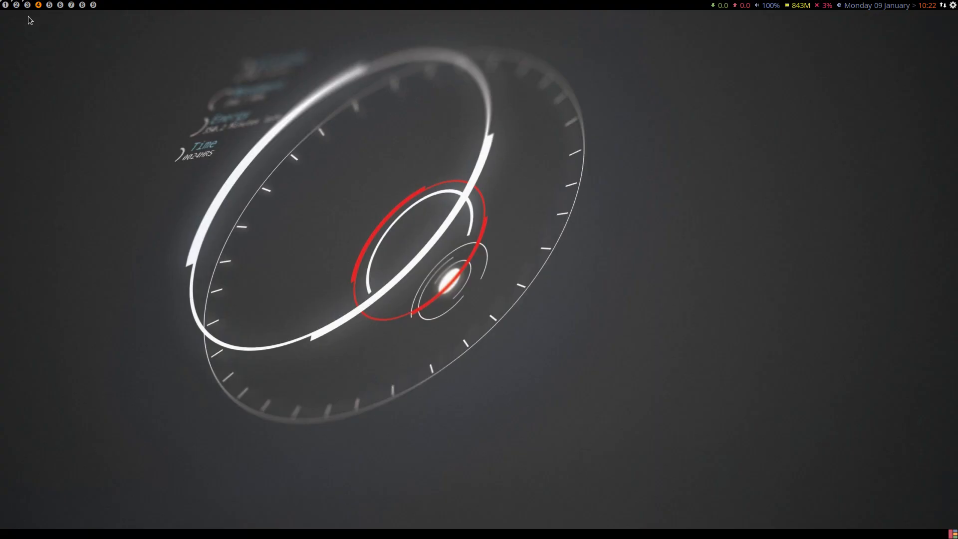
Return to Arch Linux Tweak Tool on workspace 1 and enable hblock and uBlock Origin on the Privacy page.
left_click(6, 5)
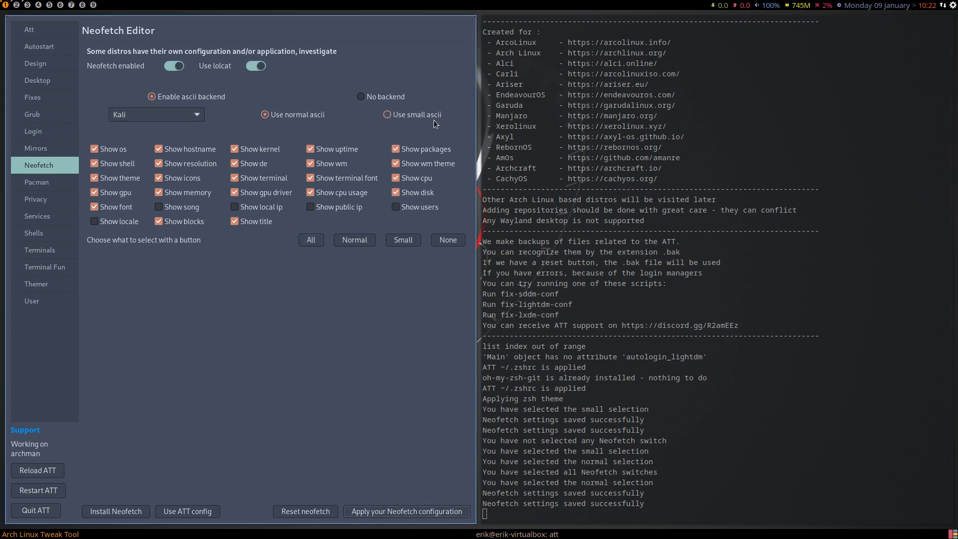
left_click(47, 184)
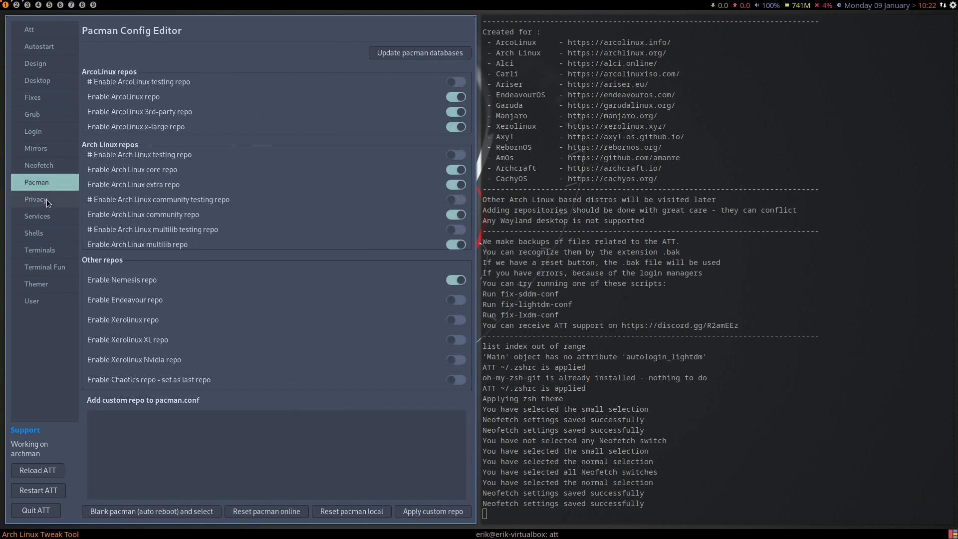
left_click(46, 199)
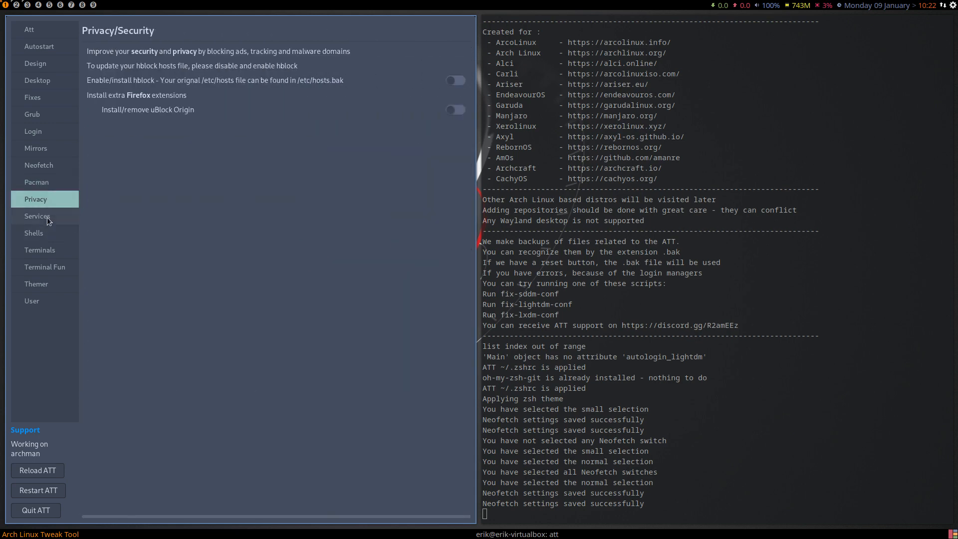
left_click(47, 217)
left_click(46, 199)
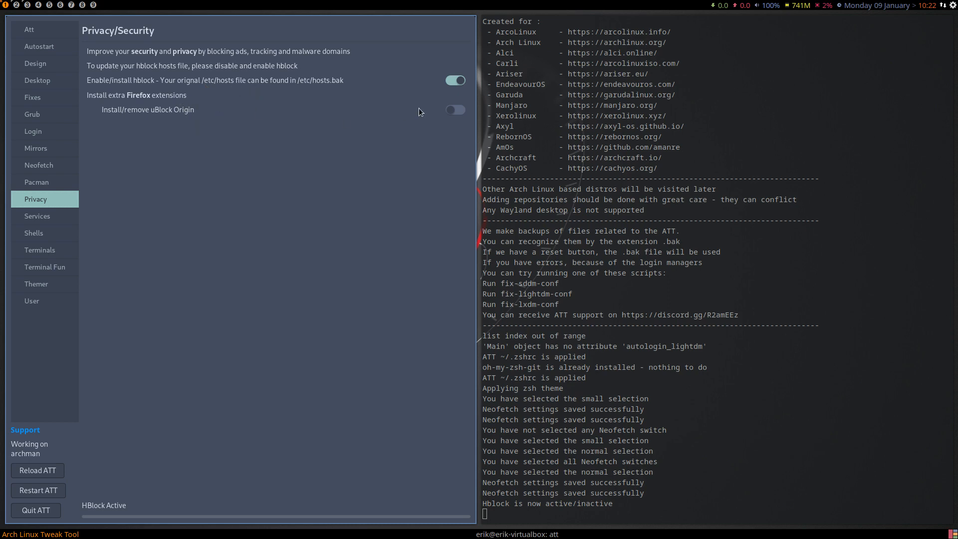
left_click(455, 110)
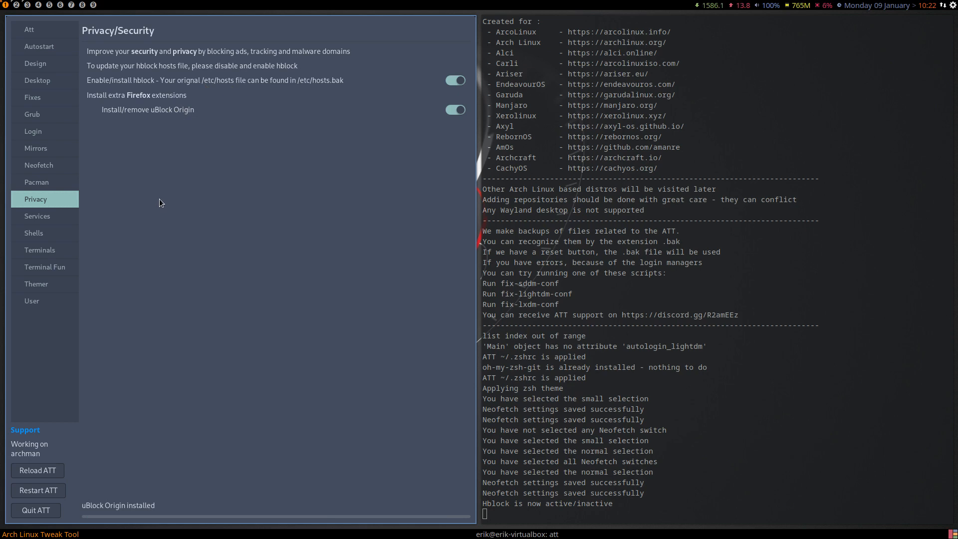
Review the audio and Bluetooth options on the Services page.
left_click(43, 220)
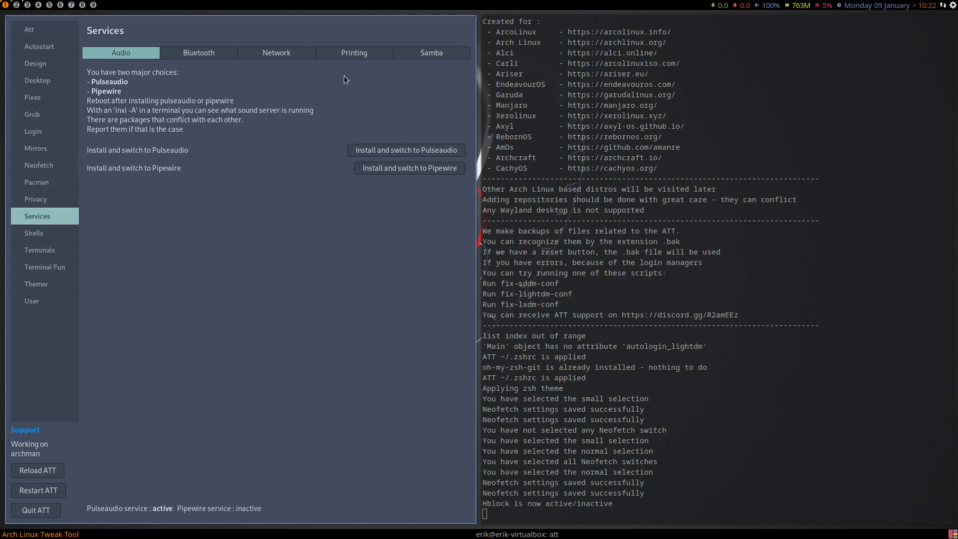
left_click(399, 167)
left_click(202, 55)
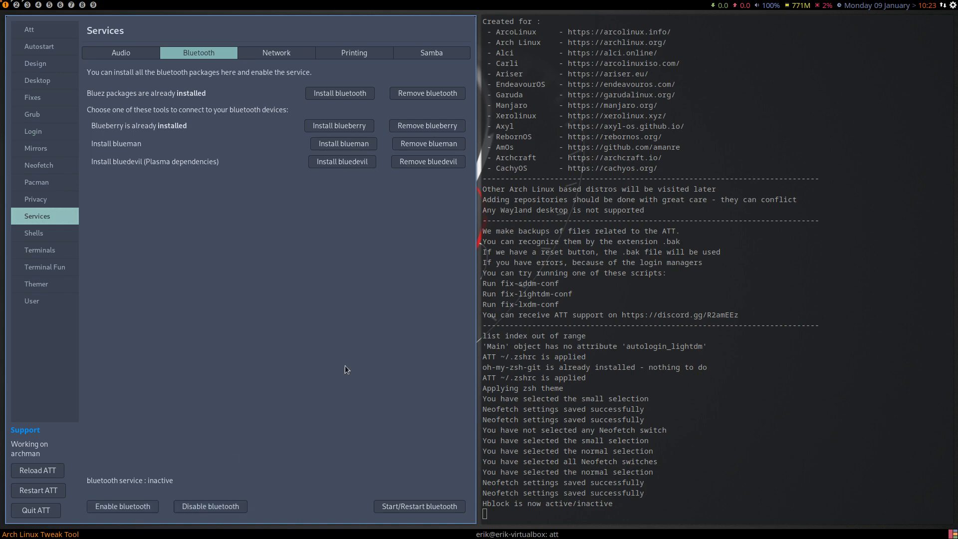
Apply the ArcoLinux nsswitch.conf in the network settings of the Services page.
left_click(278, 56)
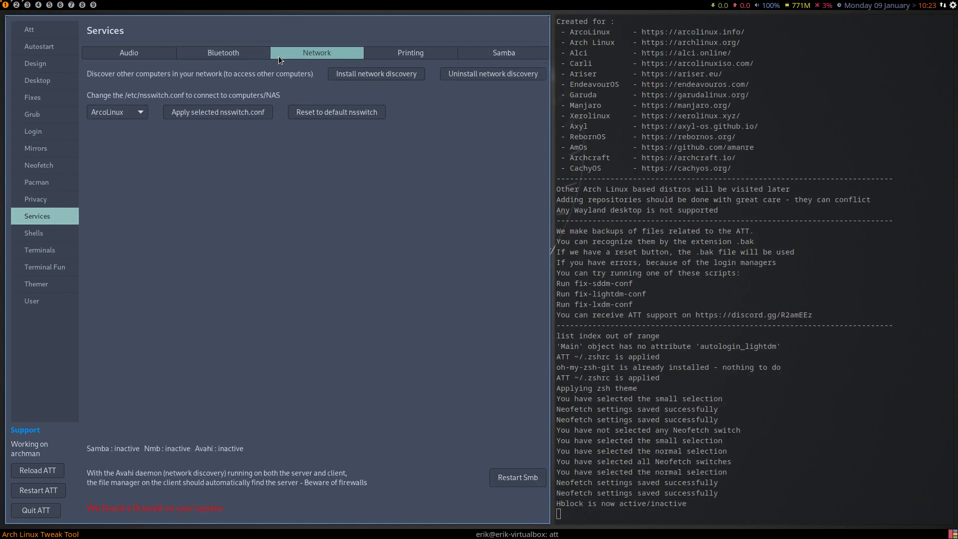
left_click(131, 110)
left_click(137, 114)
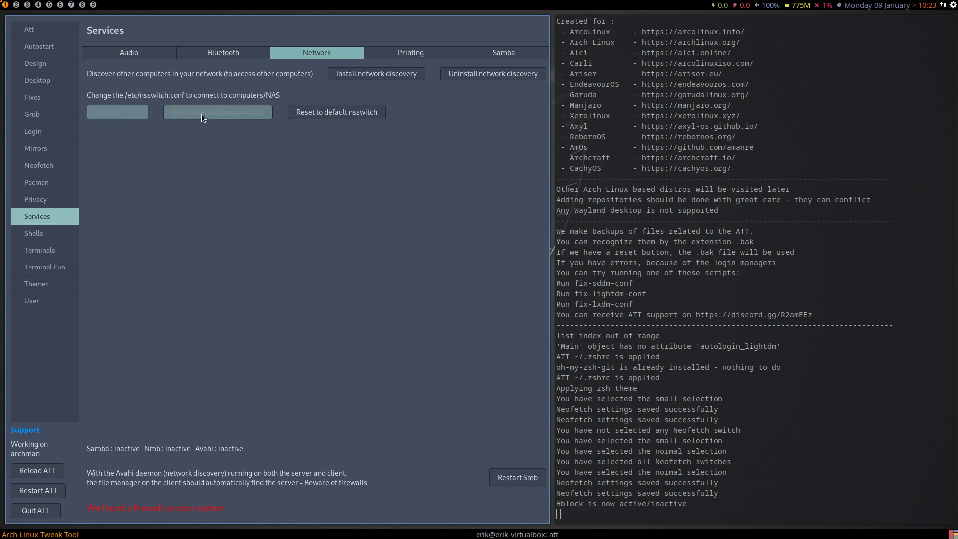
left_click(231, 112)
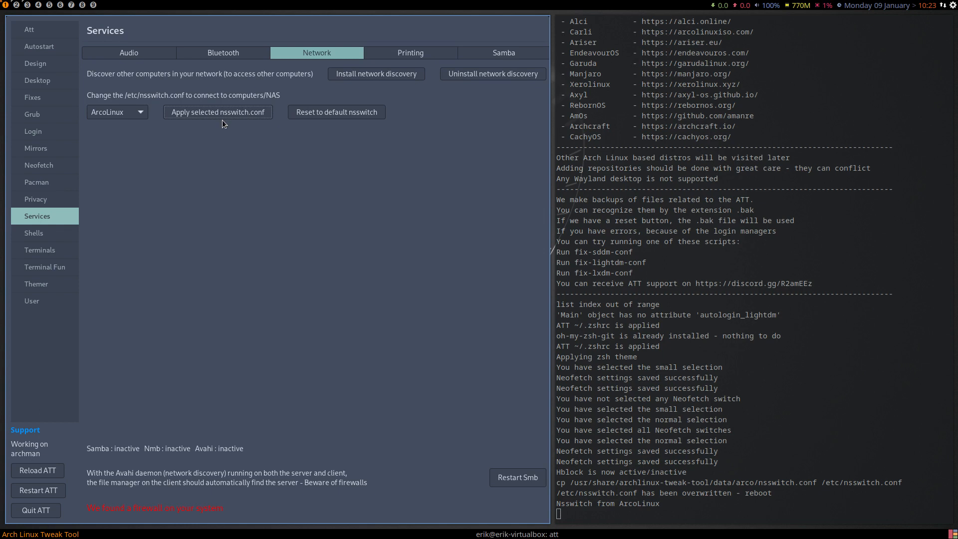
Show the printing options of the Services page.
left_click(411, 57)
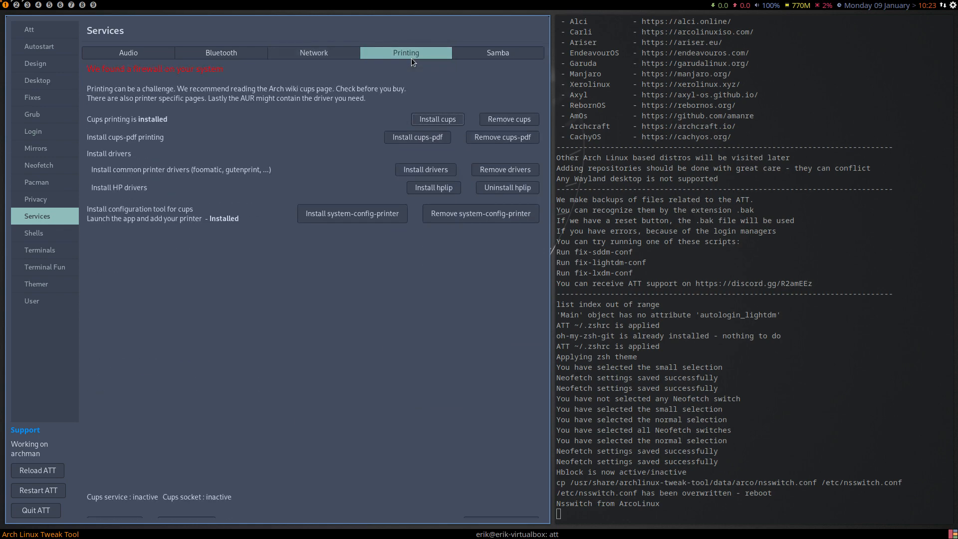
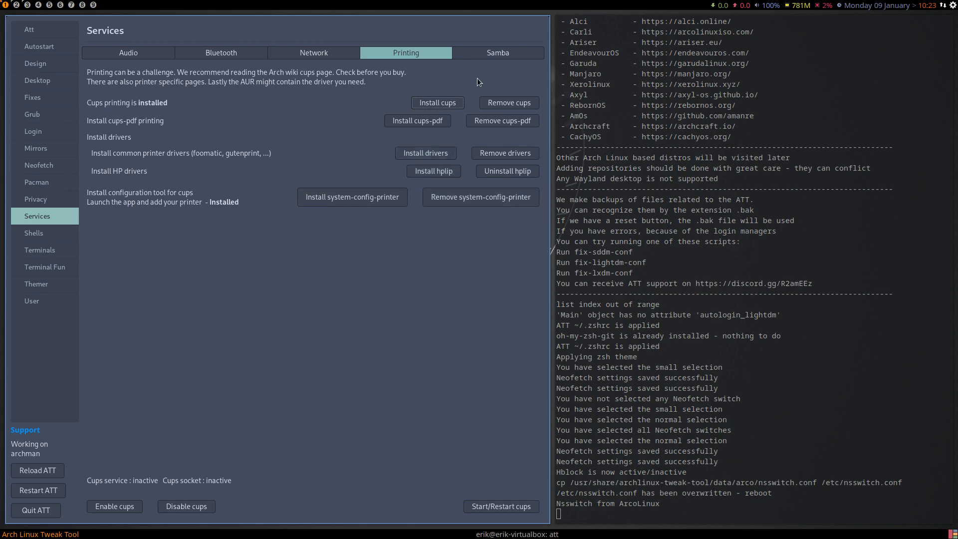
Review the Samba options of the Services page and the Fish and extra application options of the Shells page.
left_click(505, 55)
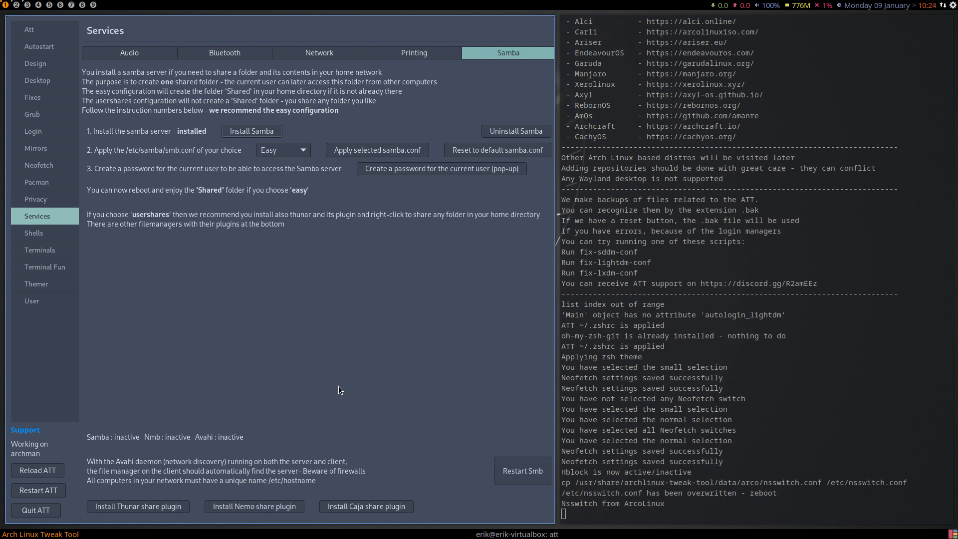
left_click(60, 232)
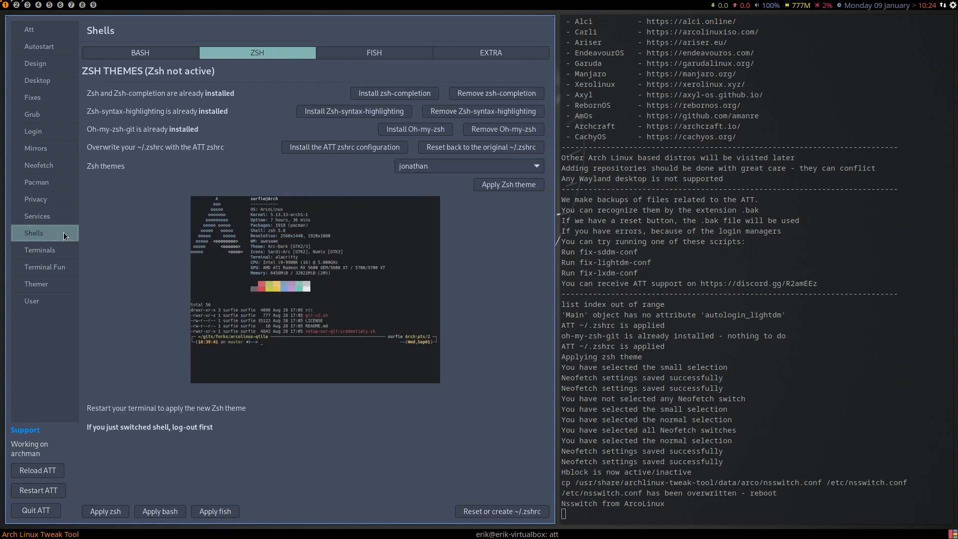
left_click(413, 59)
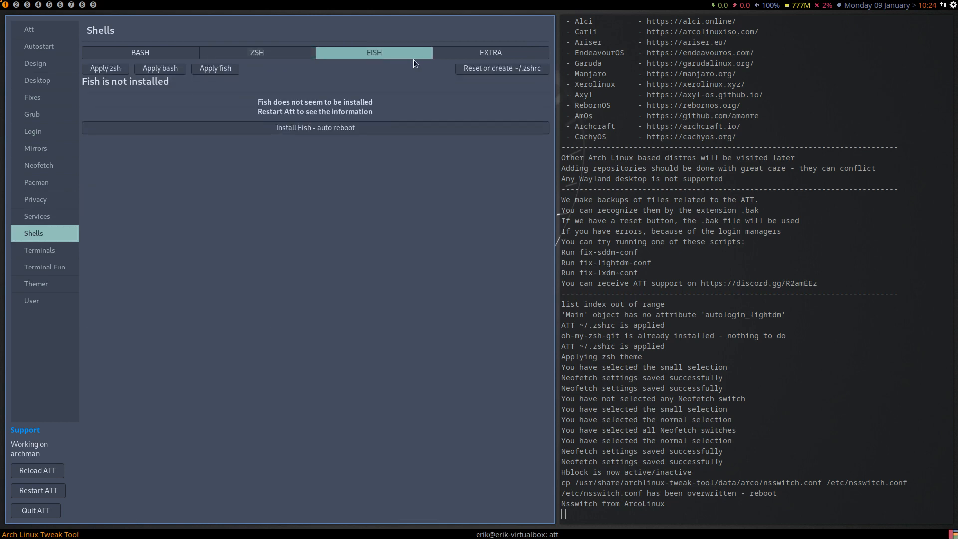
left_click(489, 56)
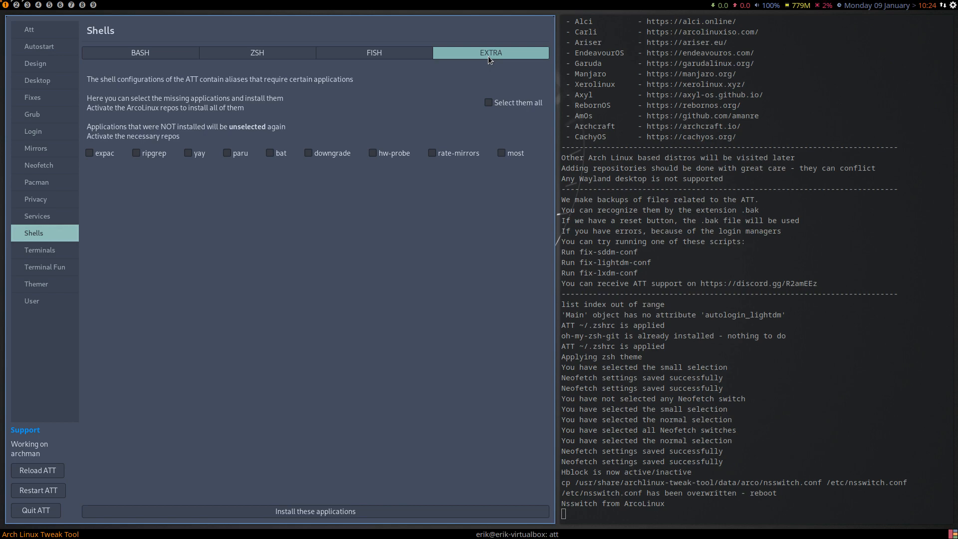
In a new terminal on workspace 4, try the upall alias and write out the command sudo pacman -S paru.
left_click(26, 5)
left_click(38, 5)
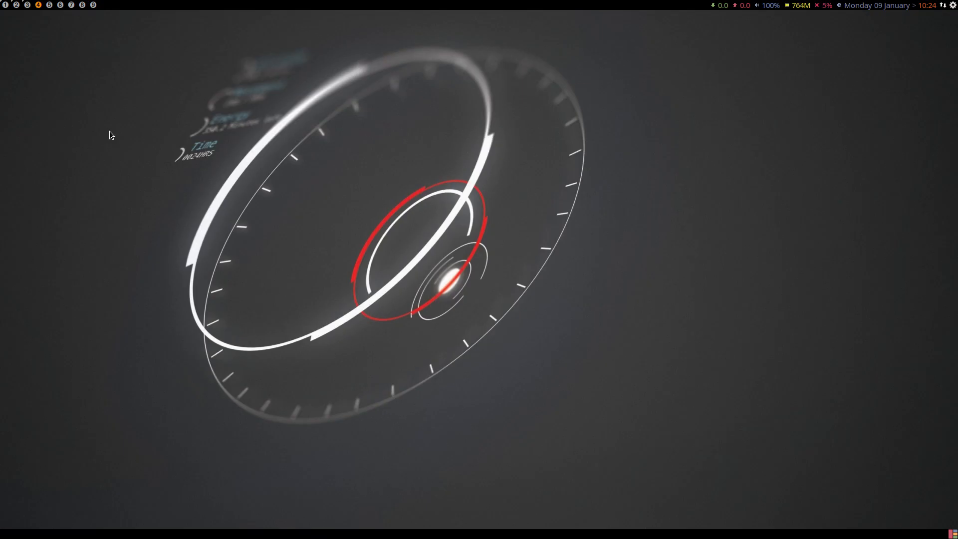
key("super+Return")
type("upall")
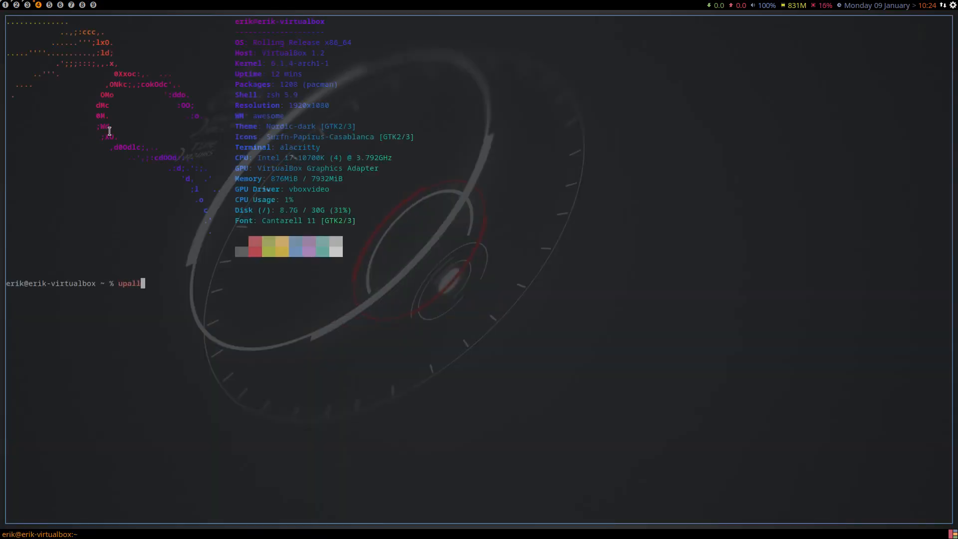
key("Return")
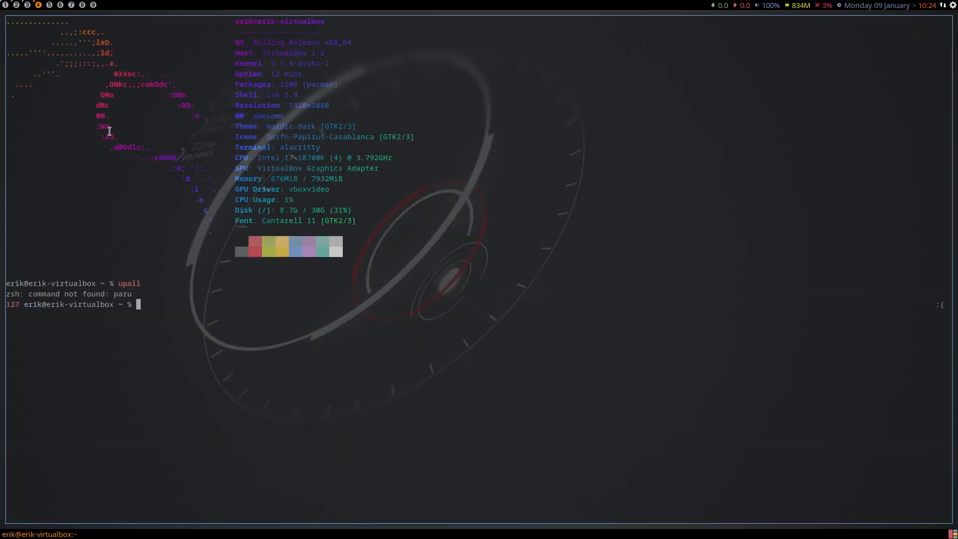
type("sudo pacman -S paru")
Return to Arch Linux Tweak Tool on workspace 1 and install all the extra shell applications, from expac to most.
left_click(5, 6)
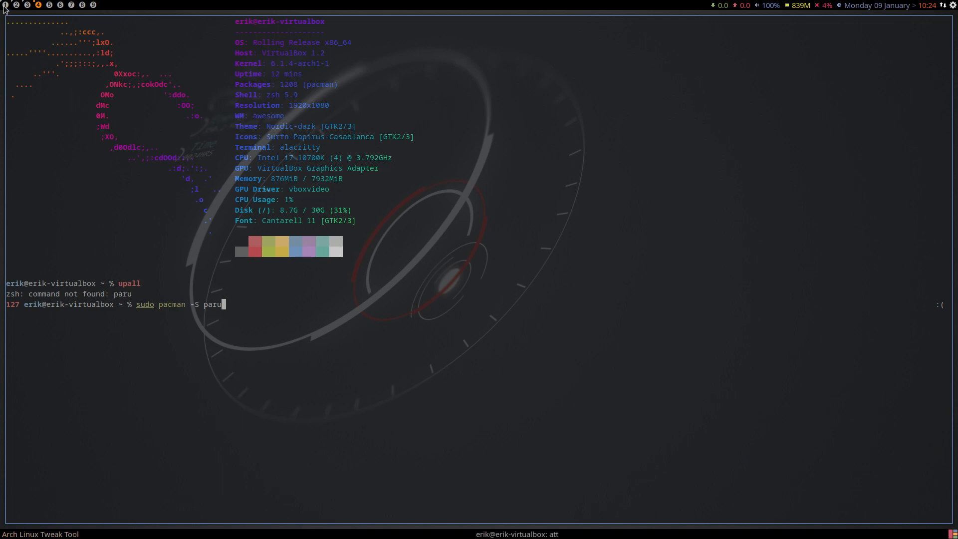
left_click(410, 103)
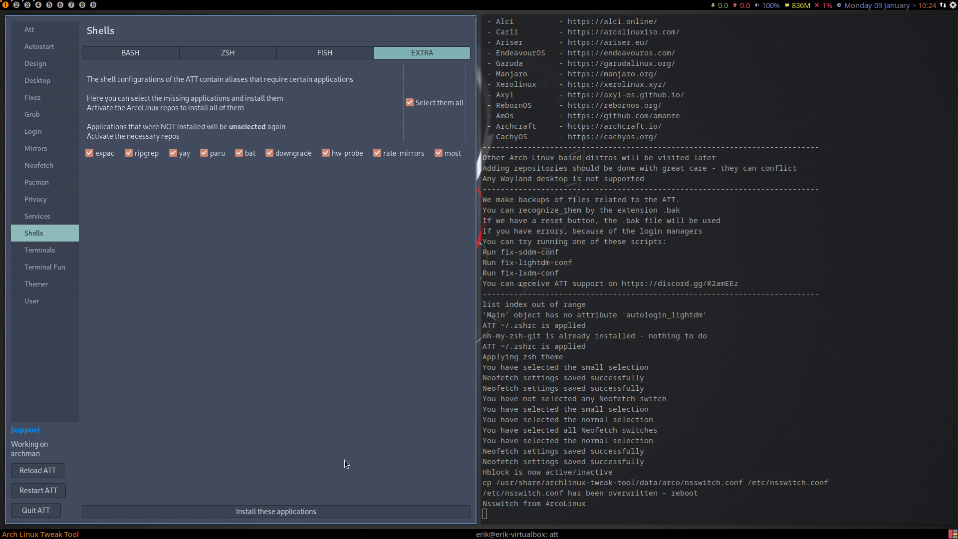
left_click(319, 510)
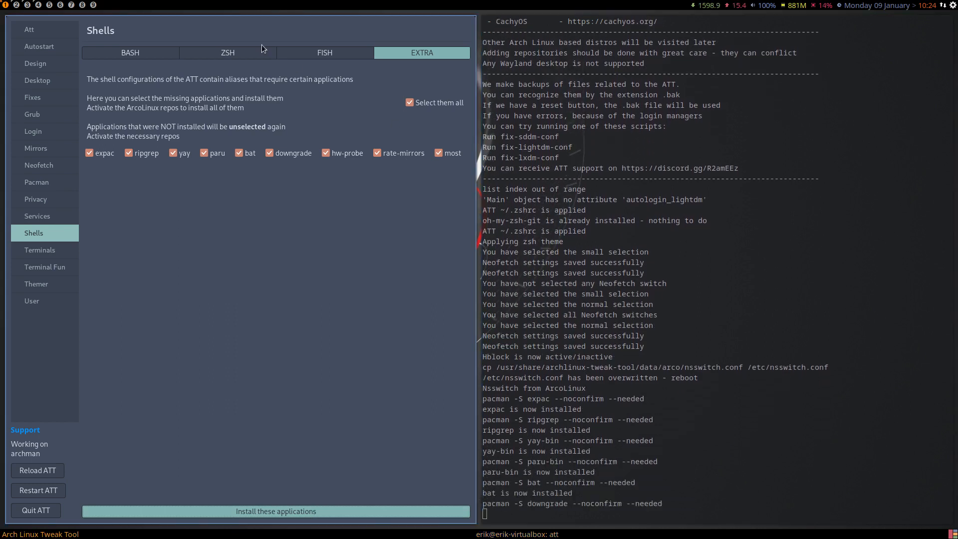
Discard the pending paru command in the workspace 4 terminal and run upall to update the system.
left_click(38, 5)
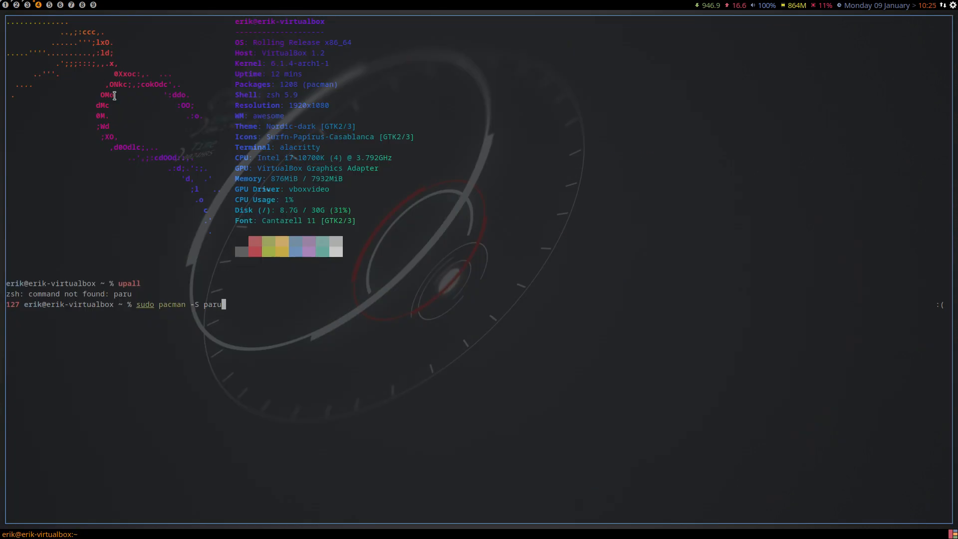
key("ctrl+c")
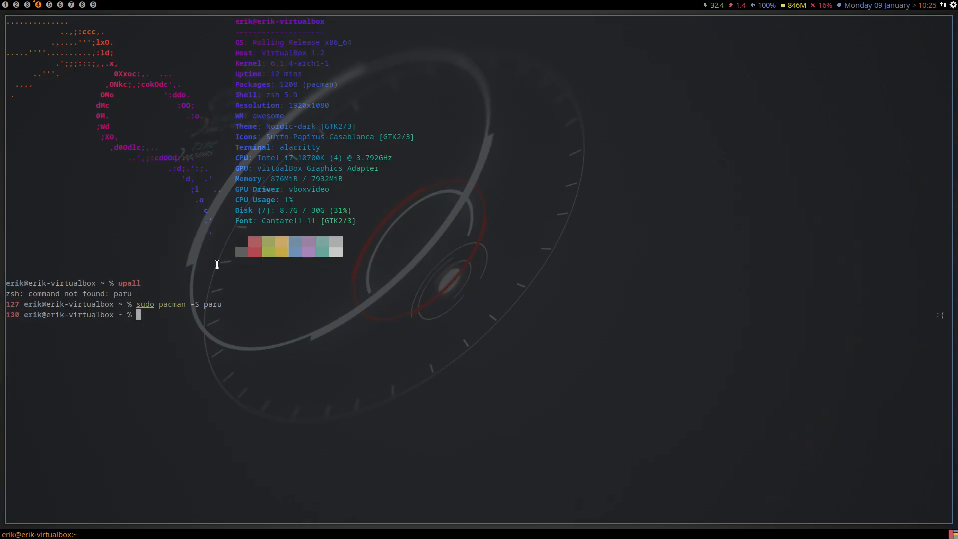
type("upall")
key("Return")
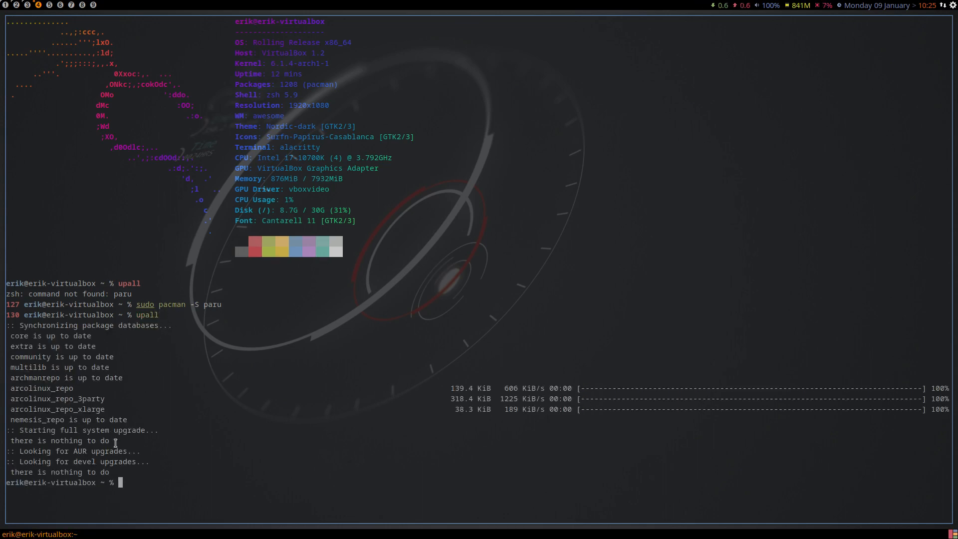
Highlight the AUR and devel upgrade lines in the terminal's upall output.
left_click_drag(157, 460, 12, 452)
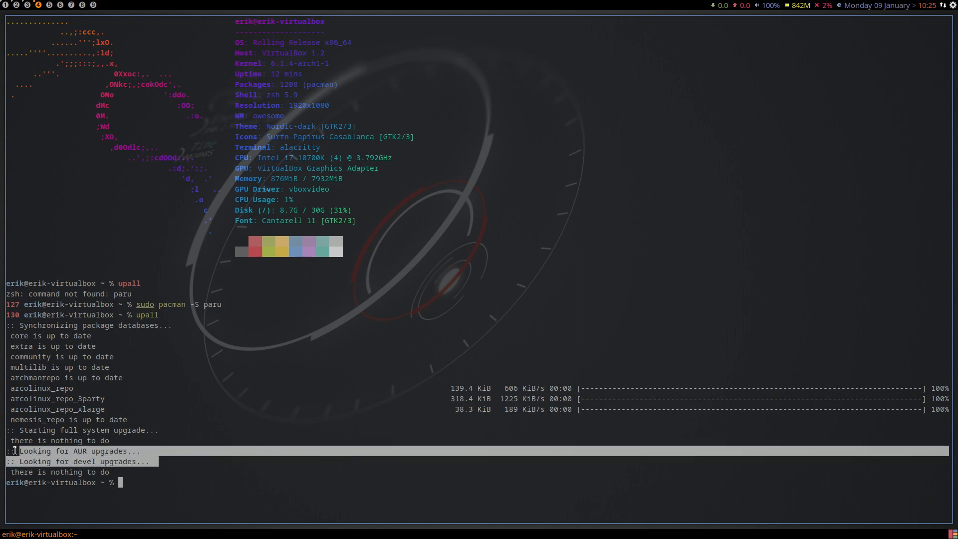
left_click(81, 462)
double_click(81, 462)
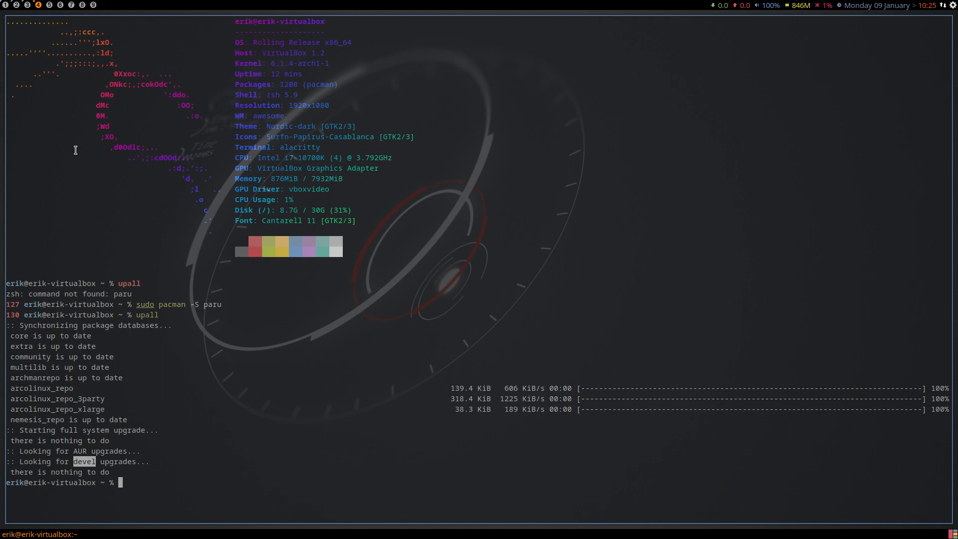
Apply the blackburn Awesome theme on Arch Linux Tweak Tool's Themer page and reload the window manager.
left_click(6, 5)
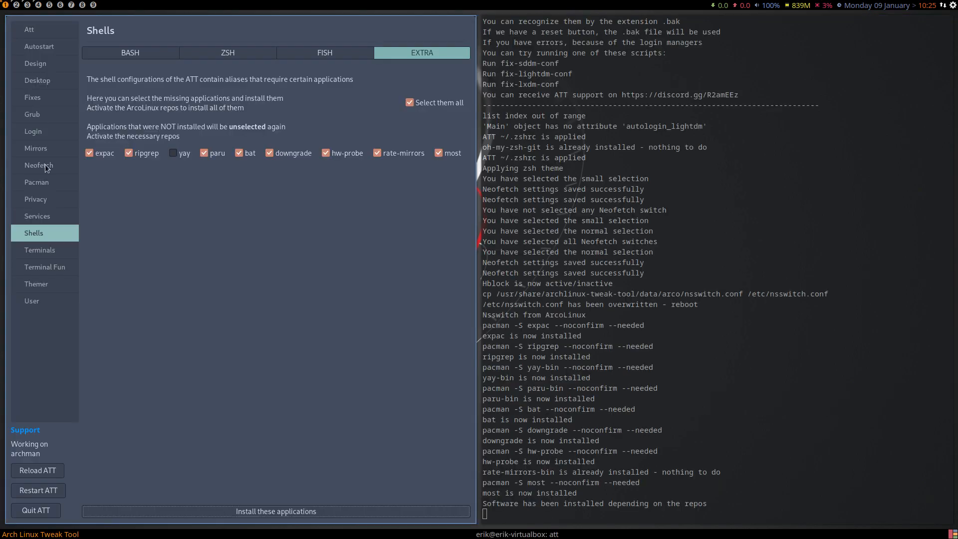
left_click(38, 302)
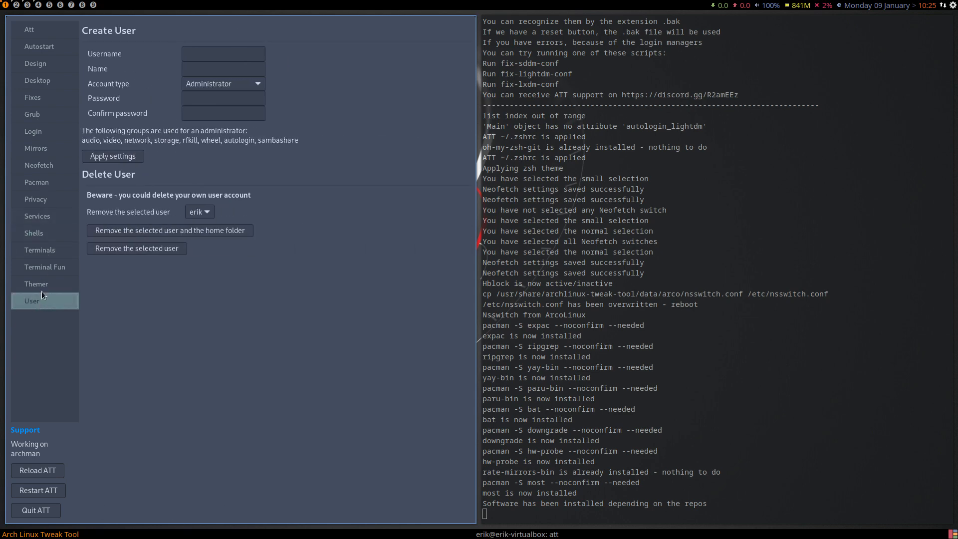
left_click(46, 285)
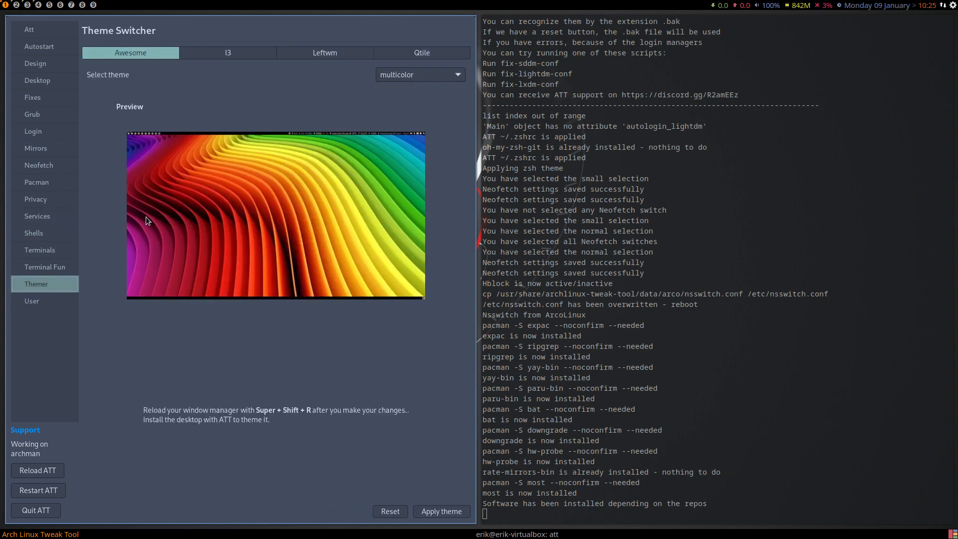
left_click(405, 76)
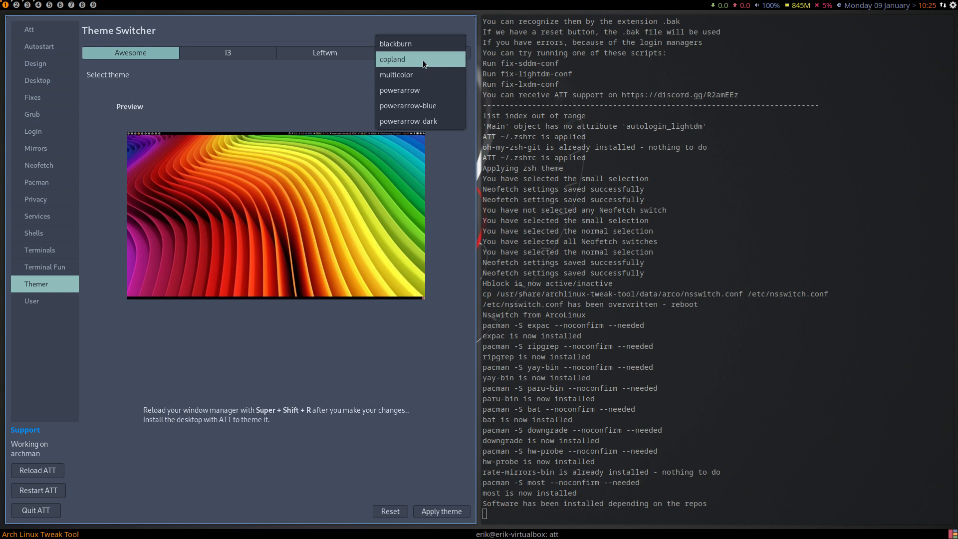
left_click(424, 44)
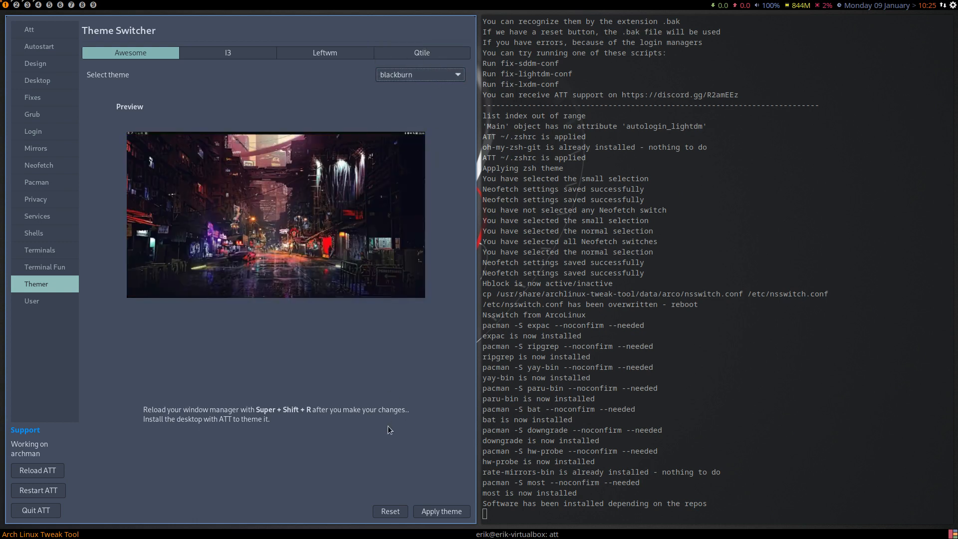
left_click(434, 507)
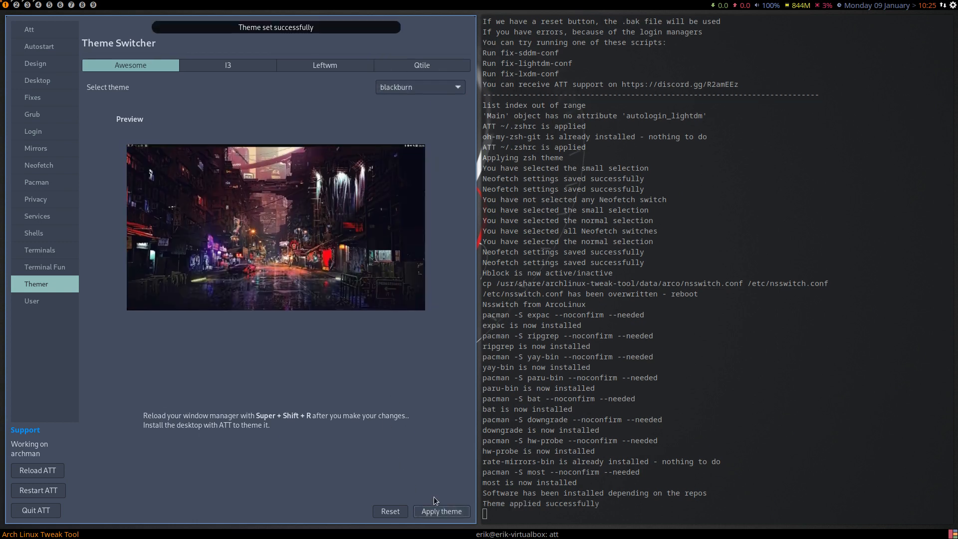
key("super+shift+r")
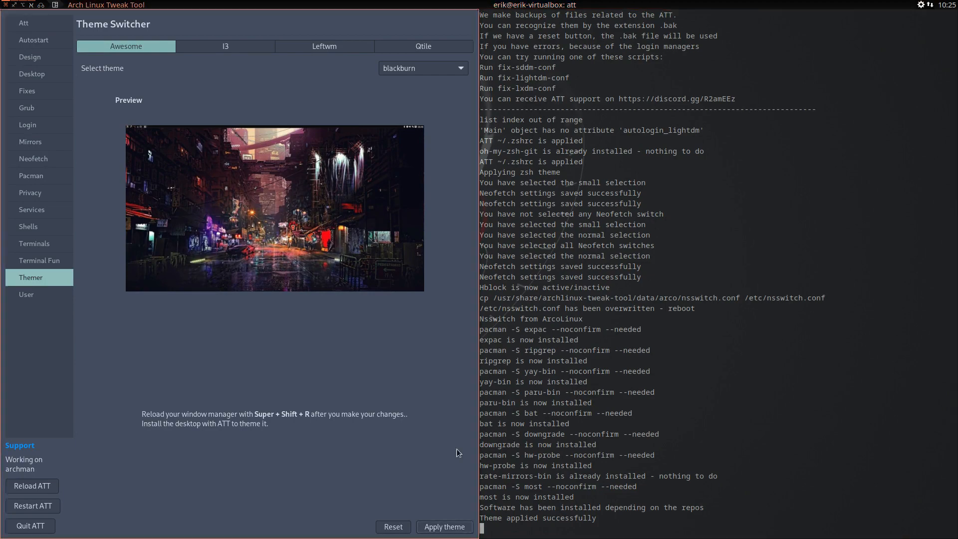
Look through the workspaces under the blackburn theme and return to the first one.
left_click(41, 5)
left_click(31, 5)
left_click(24, 5)
left_click(16, 5)
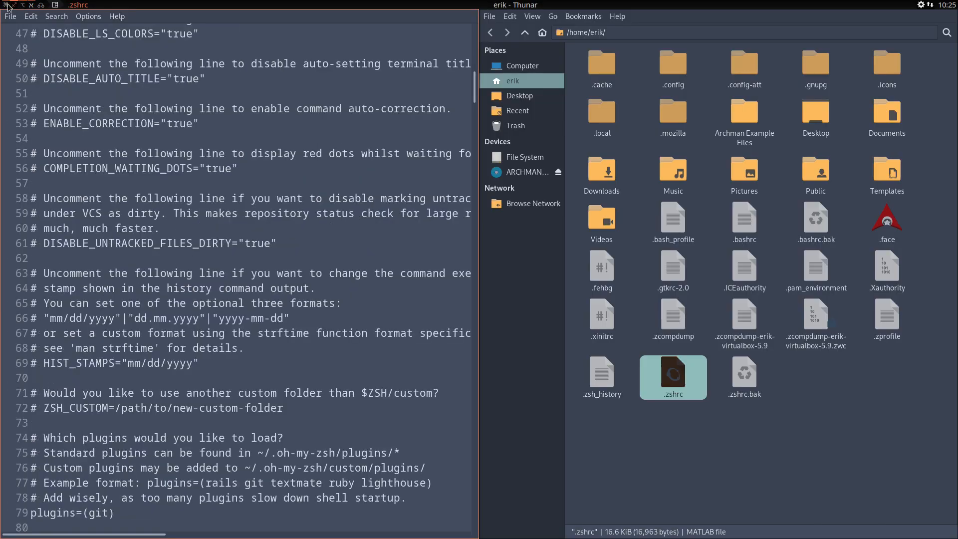
left_click(6, 5)
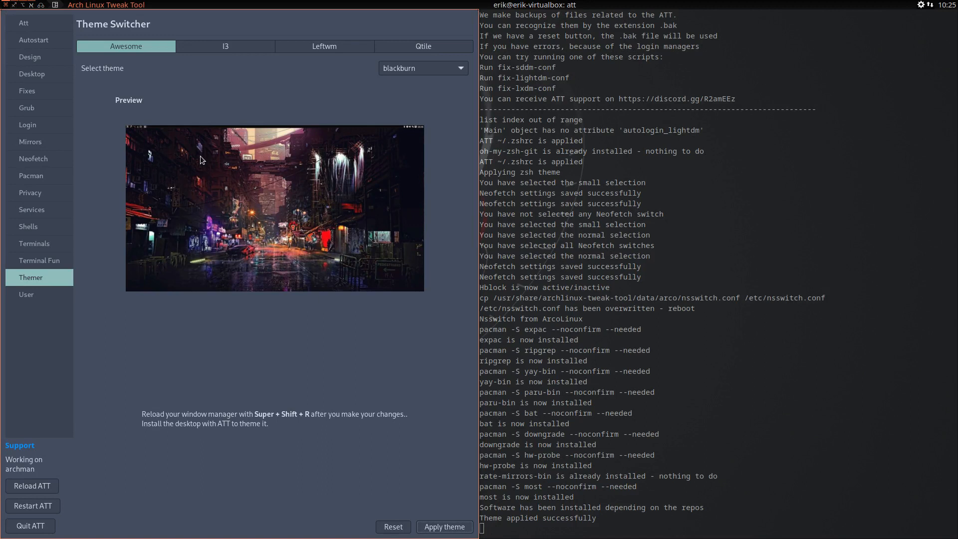
Apply the powerarrow-blue theme for Awesome and reload the window manager.
left_click(408, 70)
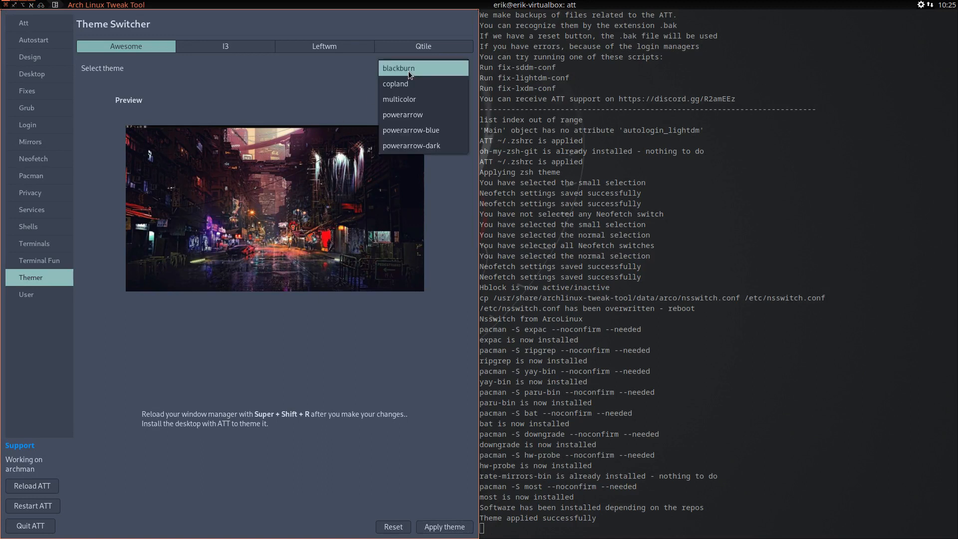
left_click(423, 132)
left_click(440, 519)
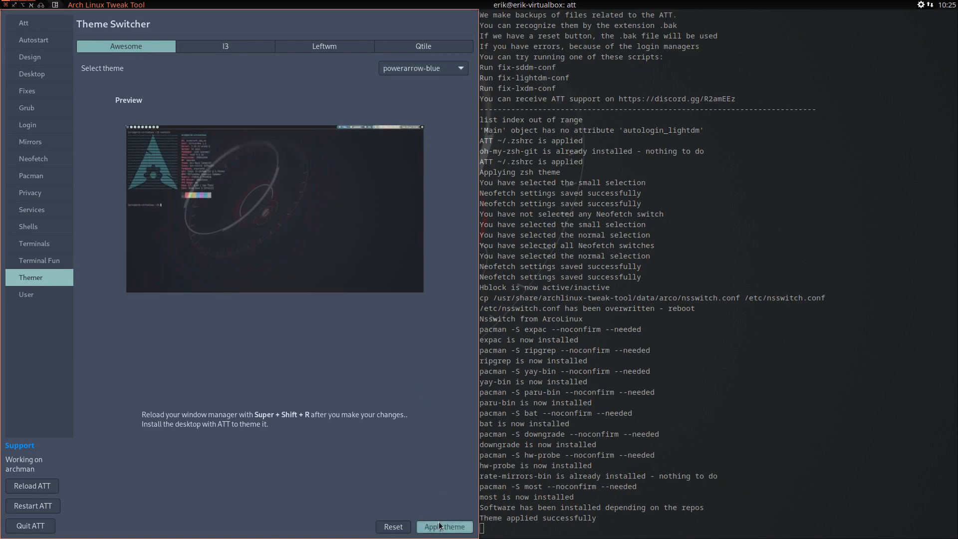
key("super+shift+r")
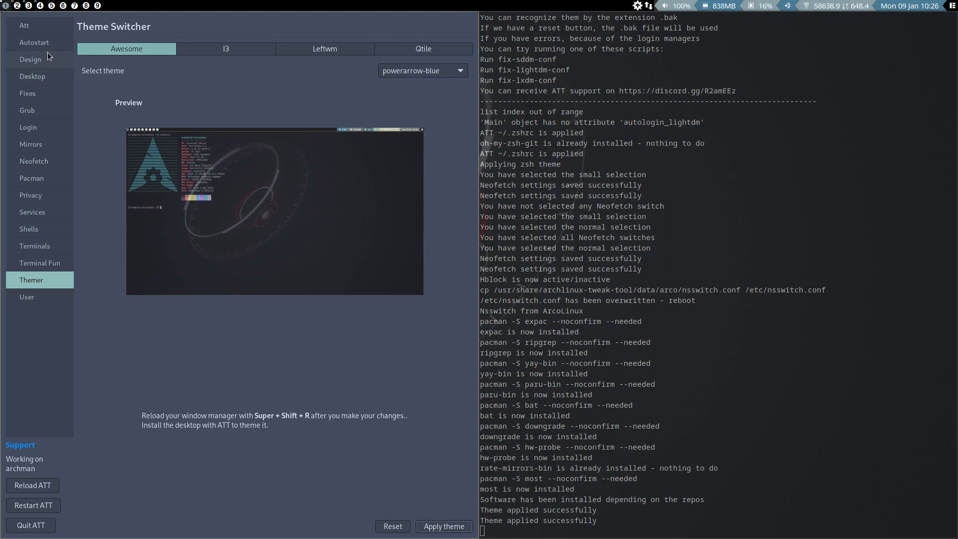
Install the chadwm desktop from the Desktop Installer page.
left_click(41, 77)
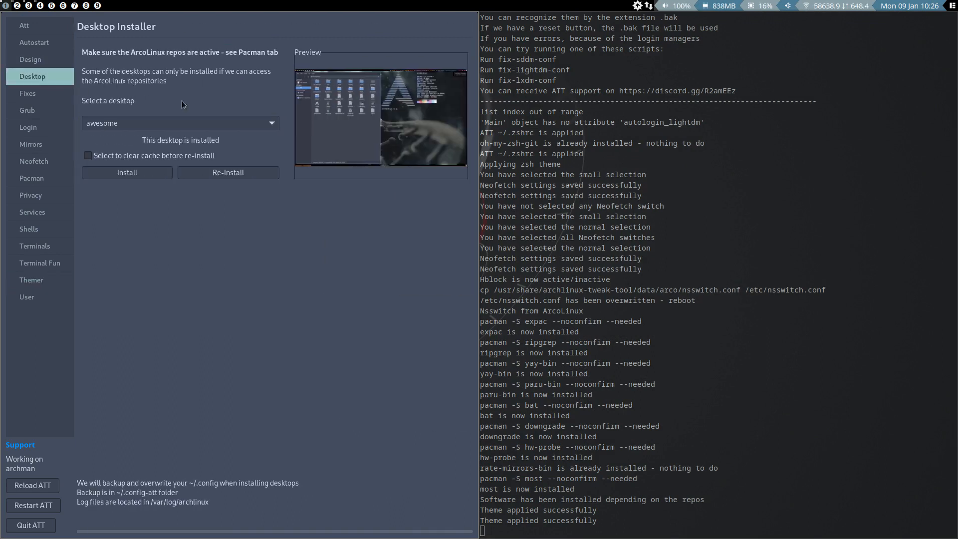
left_click(200, 125)
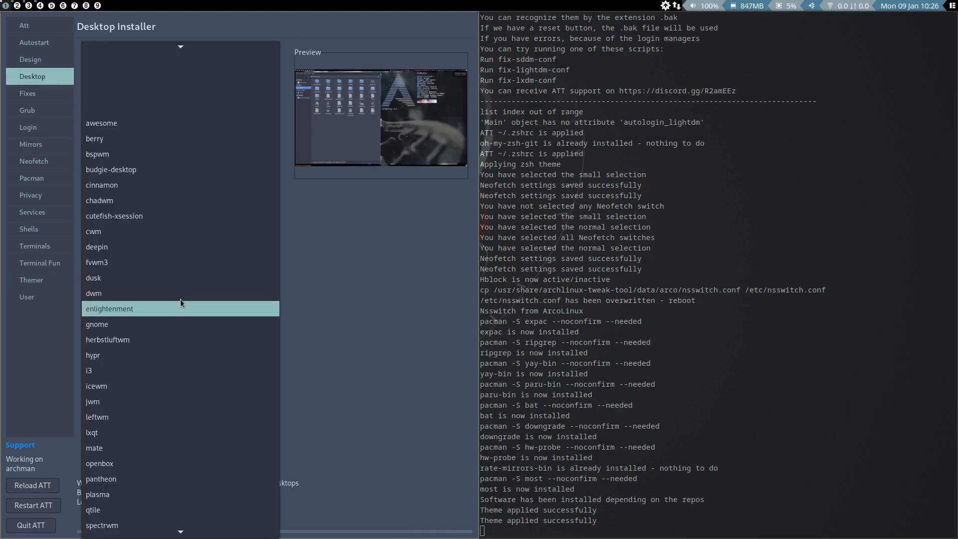
left_click(171, 203)
left_click(132, 174)
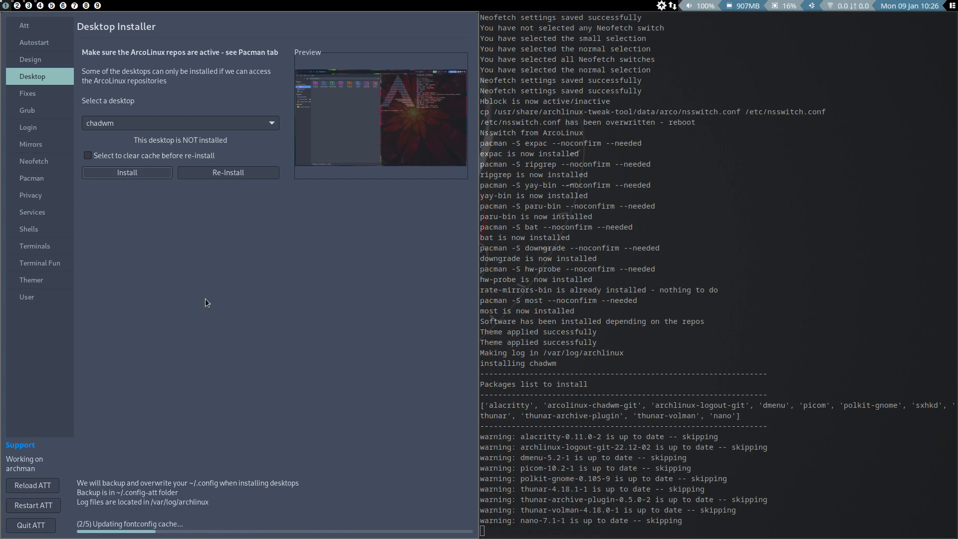
Quit Arch Linux Tweak Tool and log out of the awesome session.
left_click(31, 525)
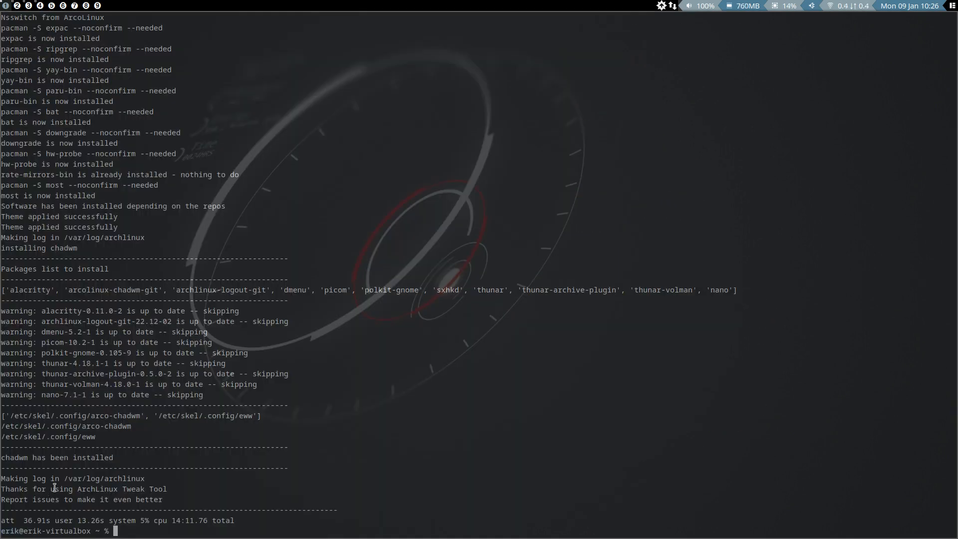
key("super+x")
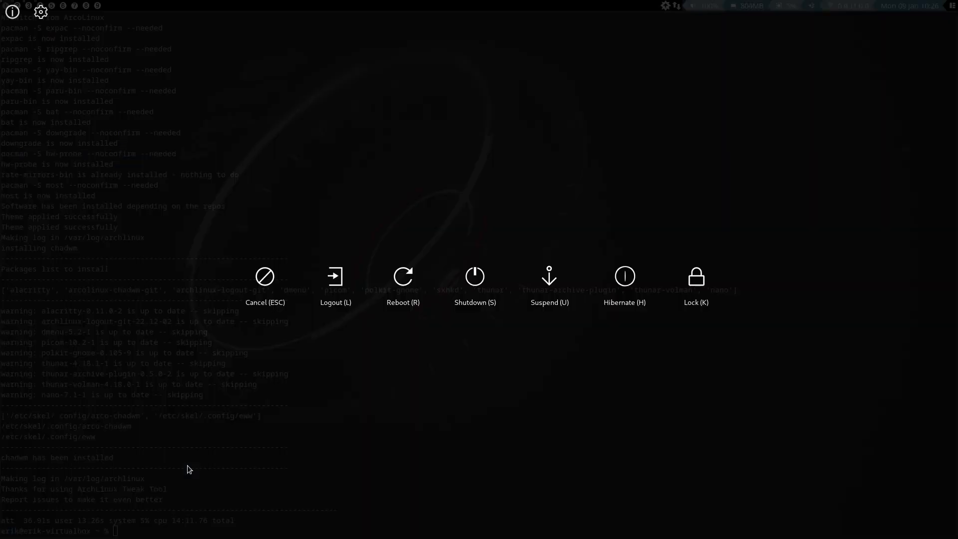
key("l")
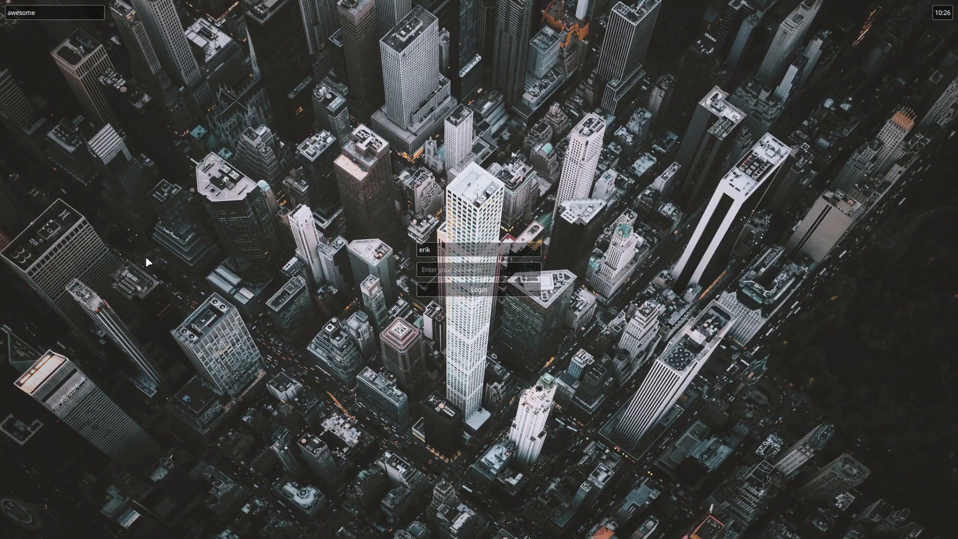
Log in to the Chadwm session with the account password and permanently dismiss the network connection notification.
left_click(58, 13)
left_click(51, 49)
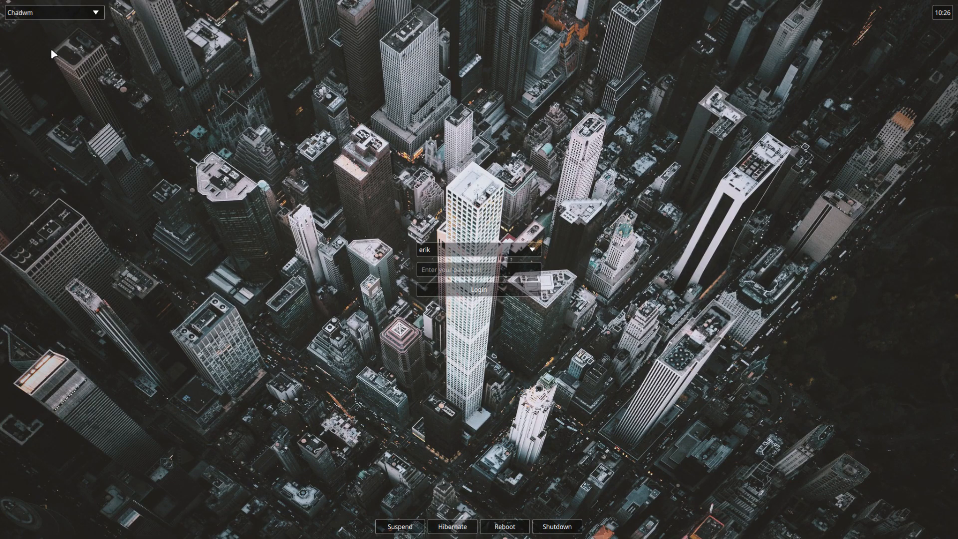
left_click(454, 268)
type("****")
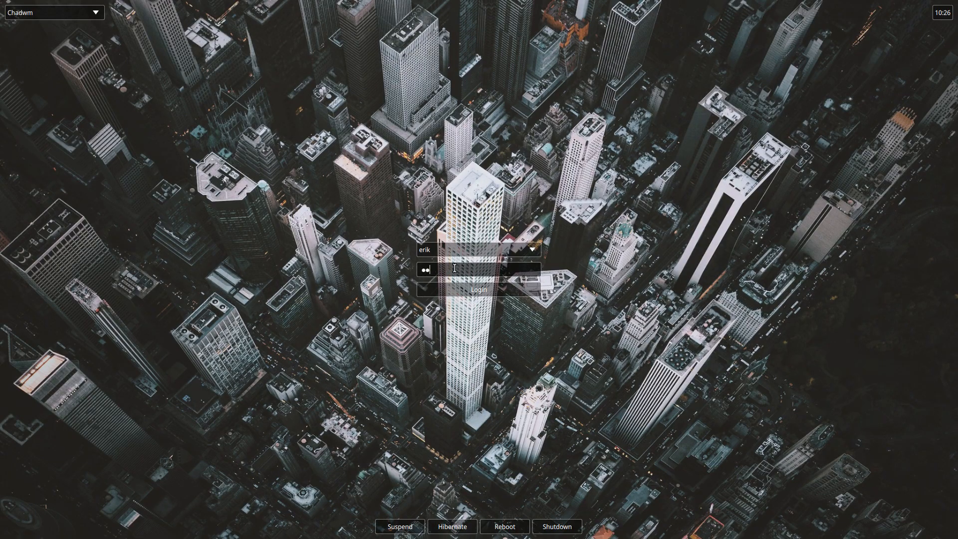
key("Return")
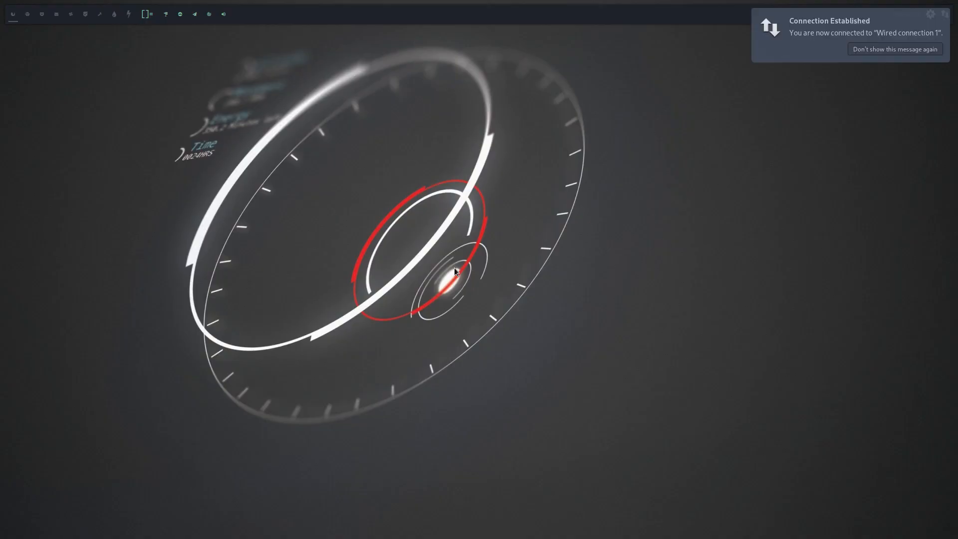
left_click(879, 49)
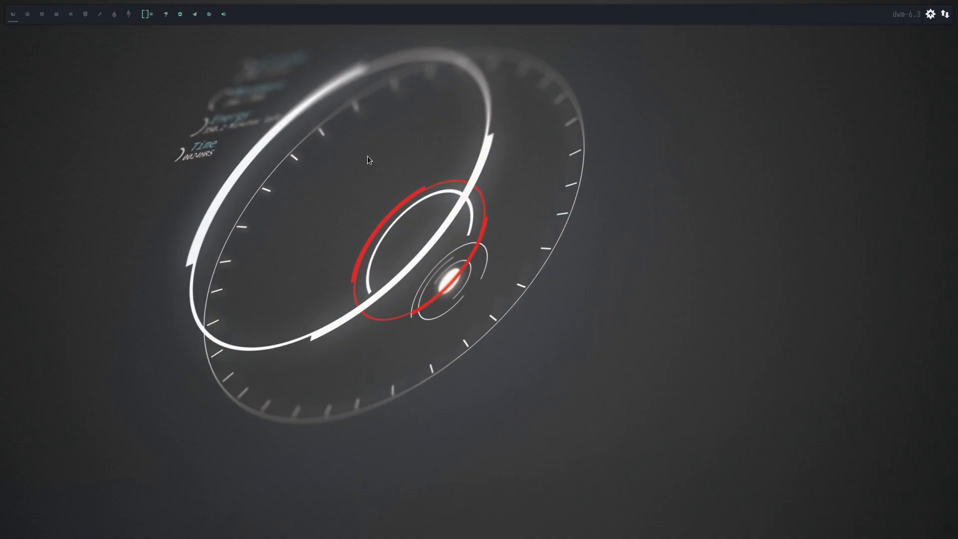
Open two Alacritty terminals and a Thunar file manager window on the first workspace.
key("super+Return")
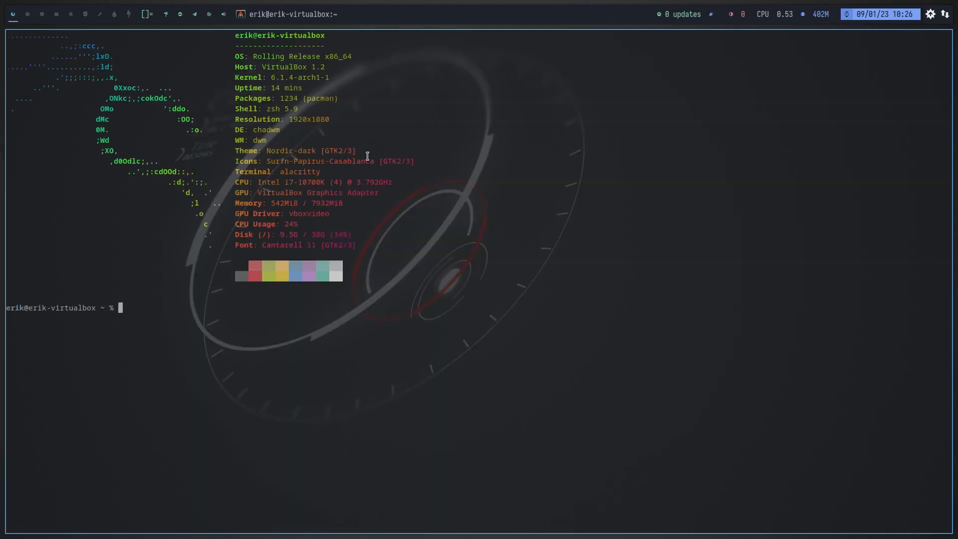
key("super+Return")
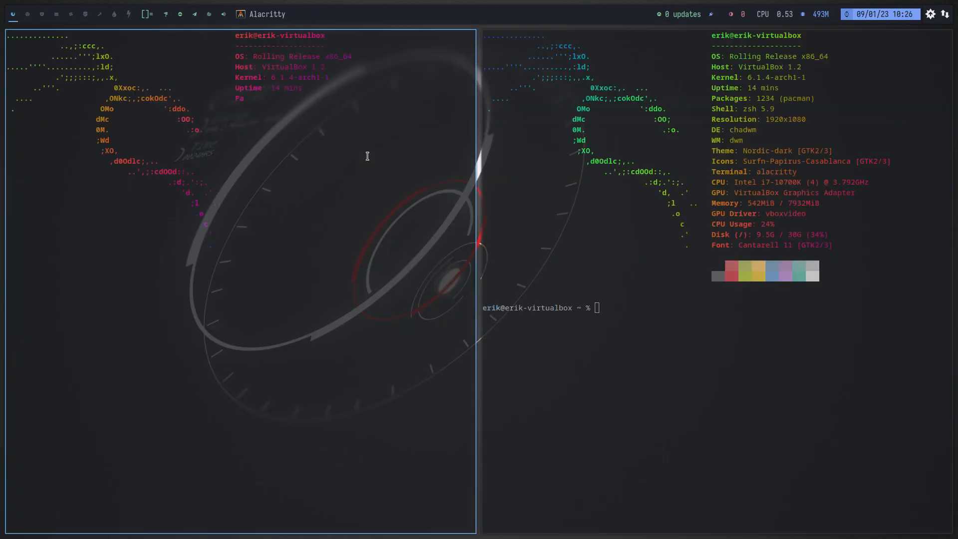
key("super+shift+Return")
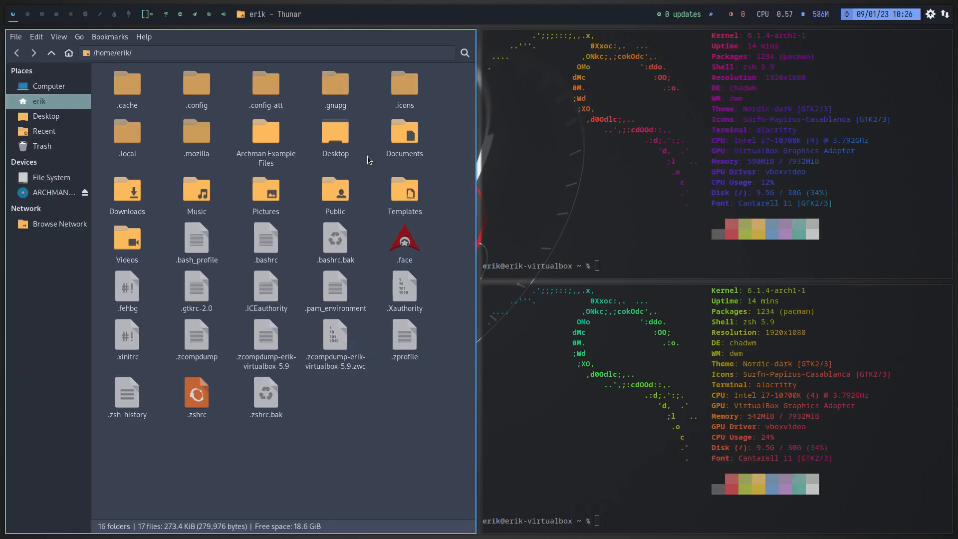
Bring up and dismiss the rofi app menu, the dmenu launcher and the ArchLinux Logout screen in turn.
key("super+d")
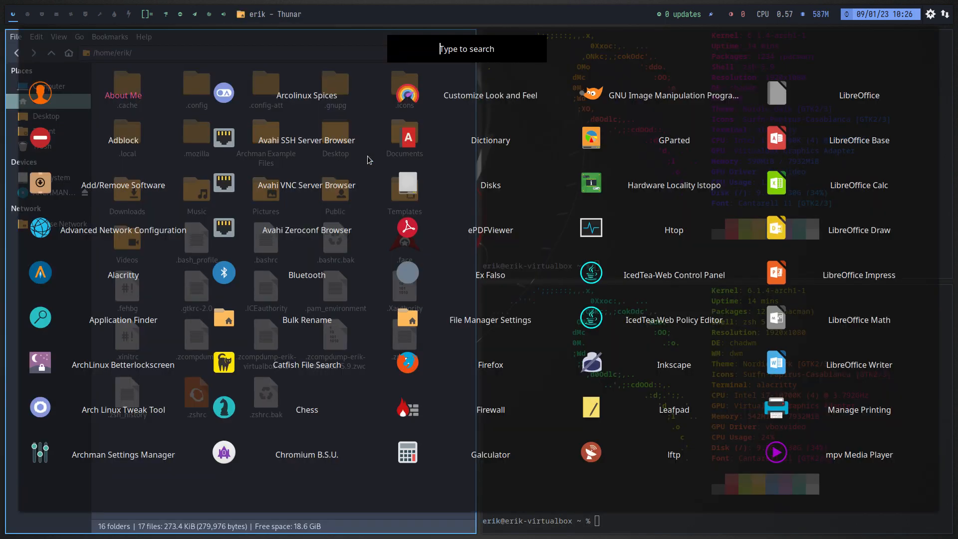
key("Escape")
key("super+shift+d")
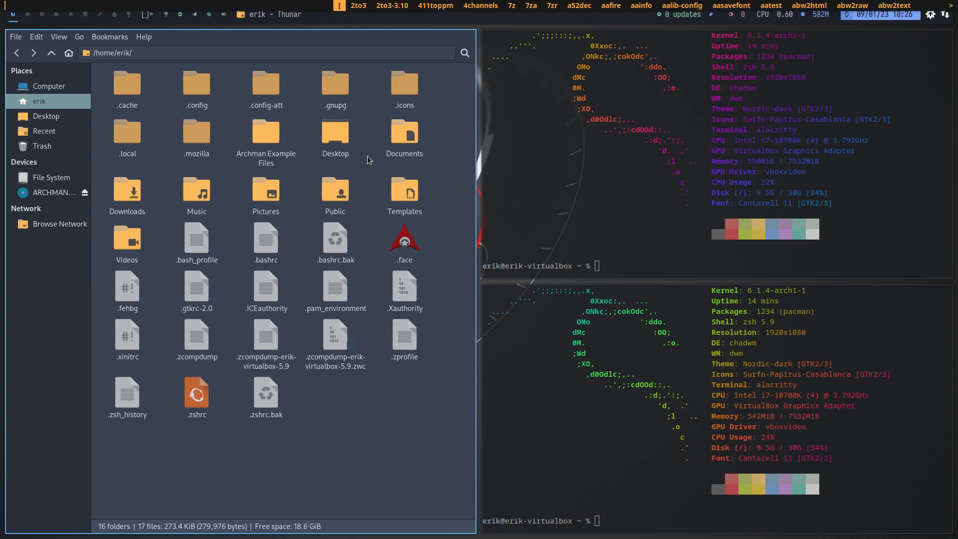
key("Escape")
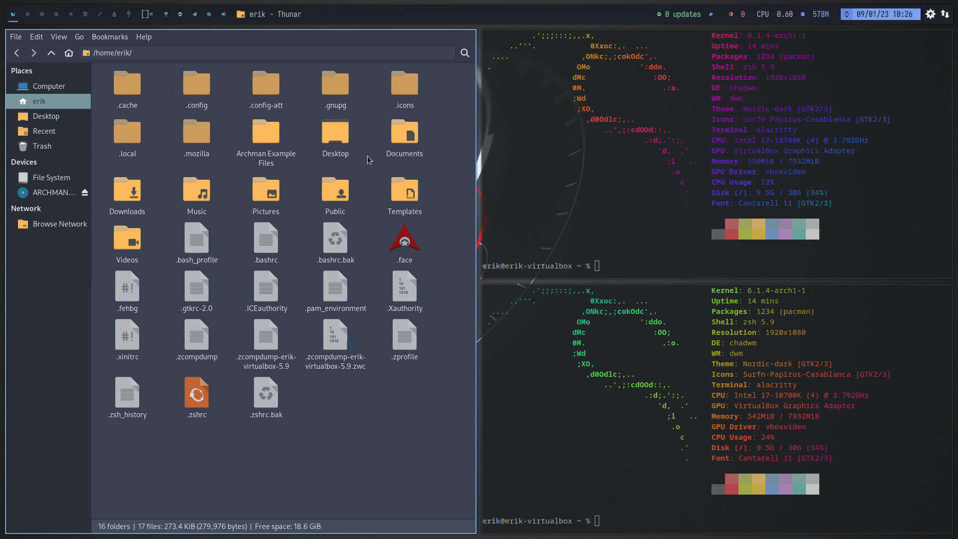
key("super+x")
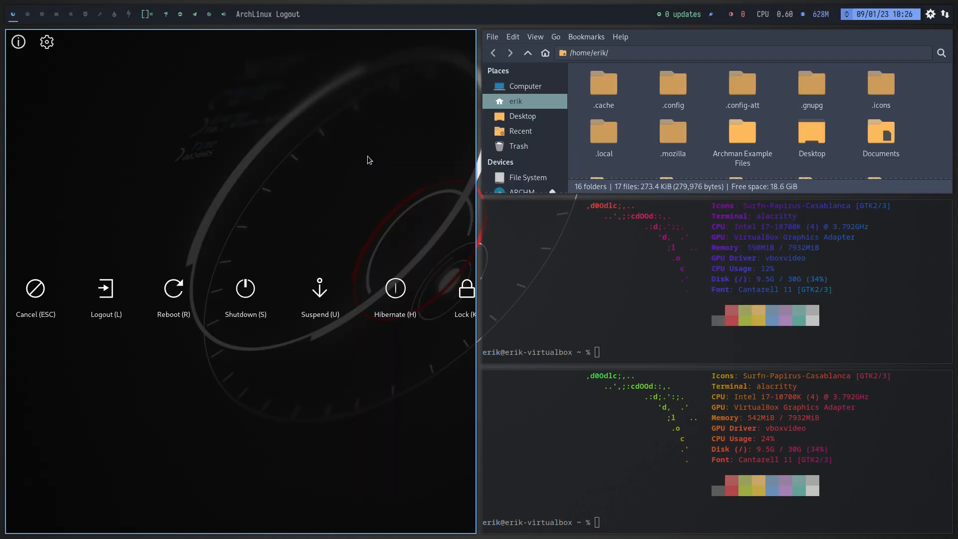
key("Escape")
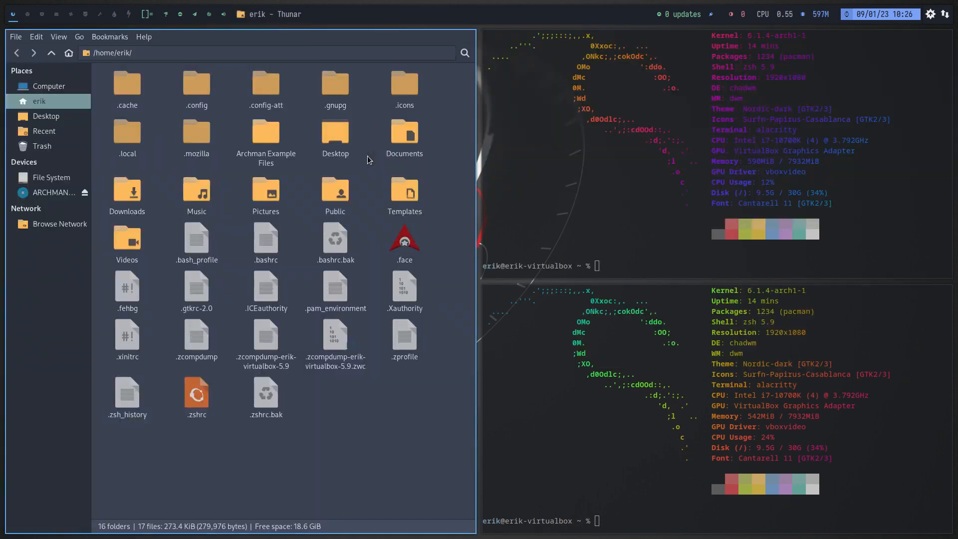
Close the file manager and both terminal windows.
key("super+q")
key("super+q")
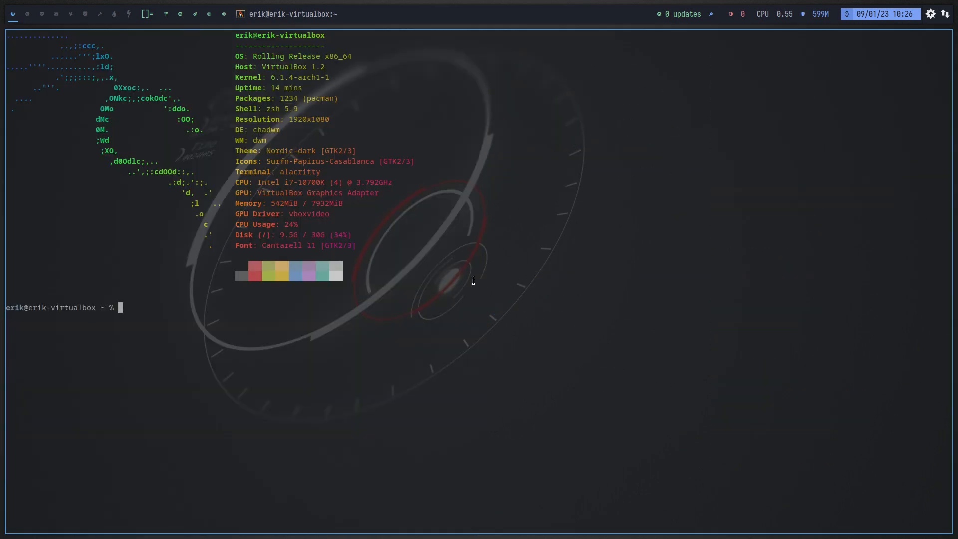
key("super+q")
Open cheatsheet.md from the .config/arco-chadwm folder in the file manager and read through its keybindings.
key("super+shift+Return")
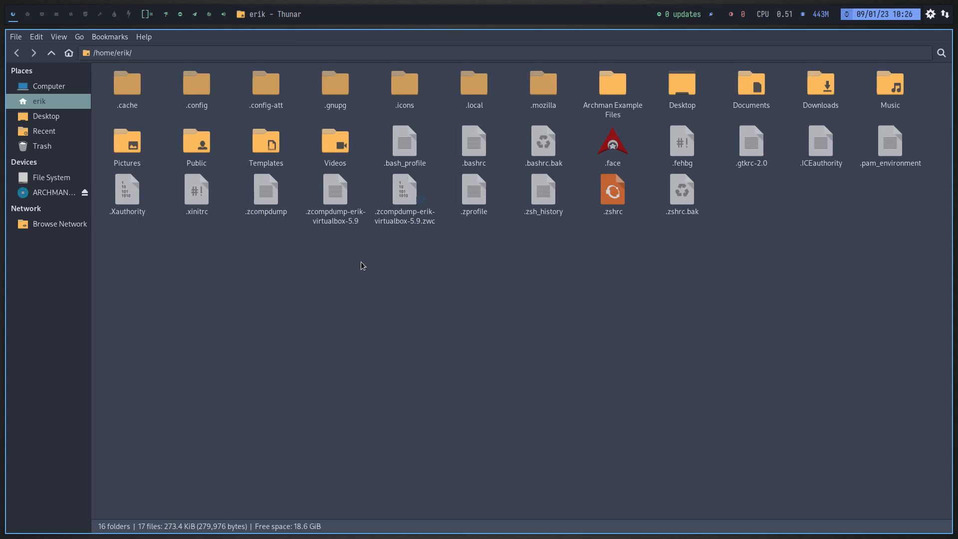
double_click(199, 84)
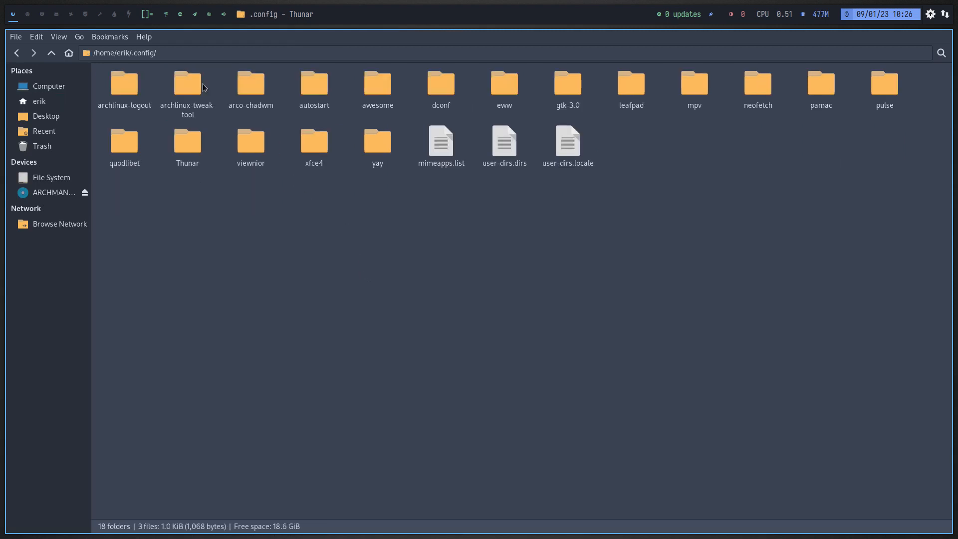
double_click(256, 91)
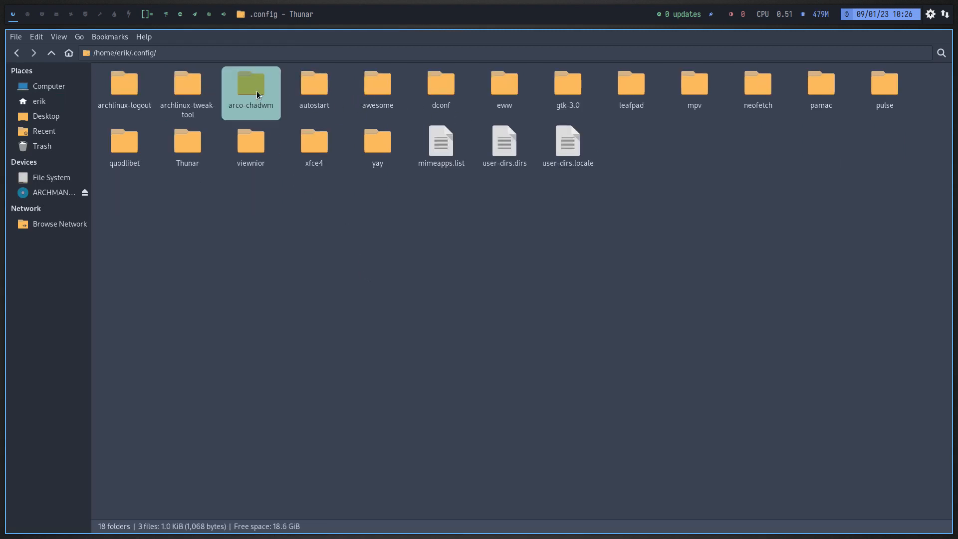
double_click(572, 84)
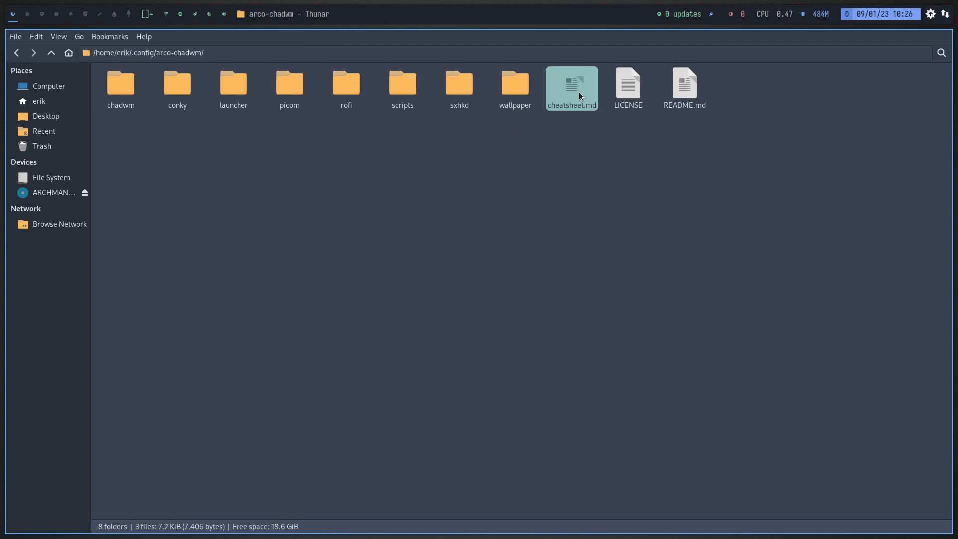
scroll(296, 336, "down", 6)
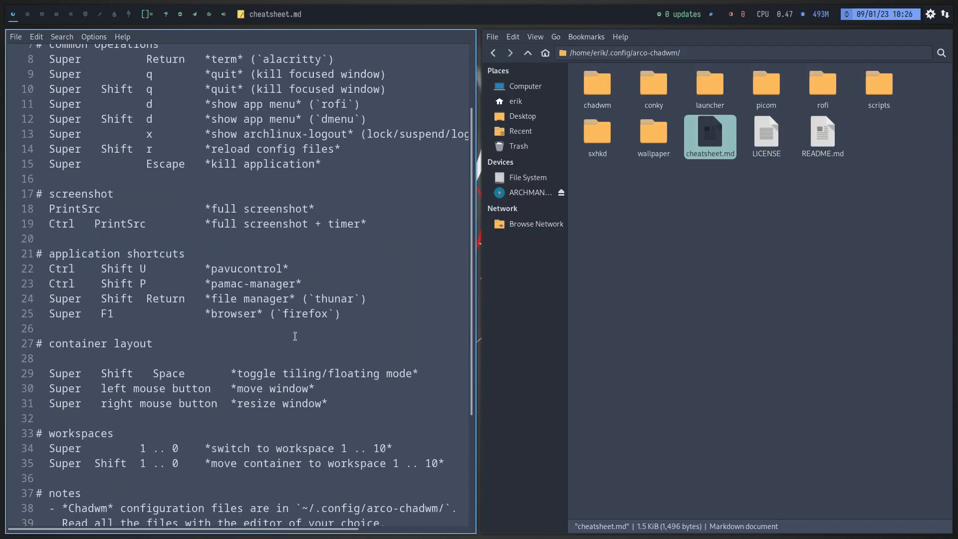
scroll(295, 336, "up", 6)
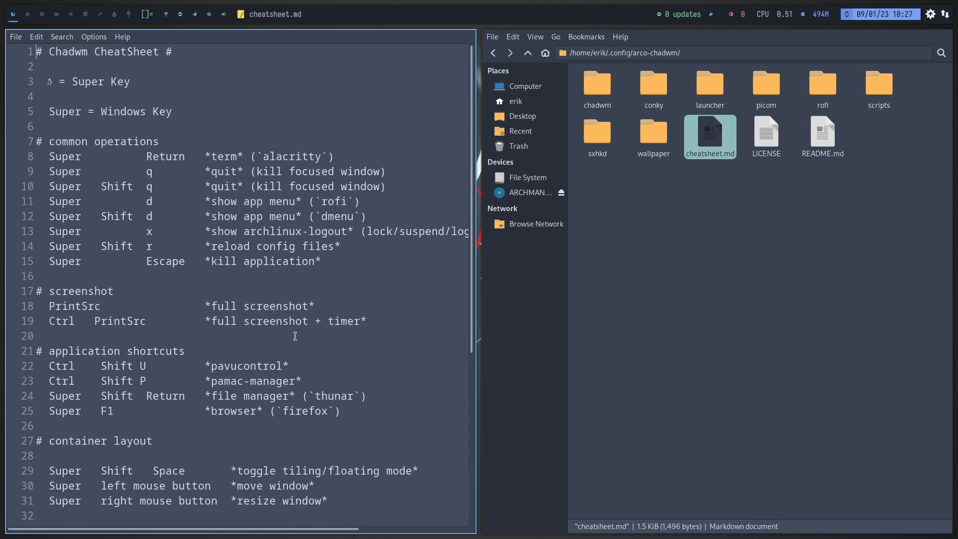
View config.def.h from the arco-chadwm/chadwm folder in the default editor, Vim, and close it.
left_click(747, 259)
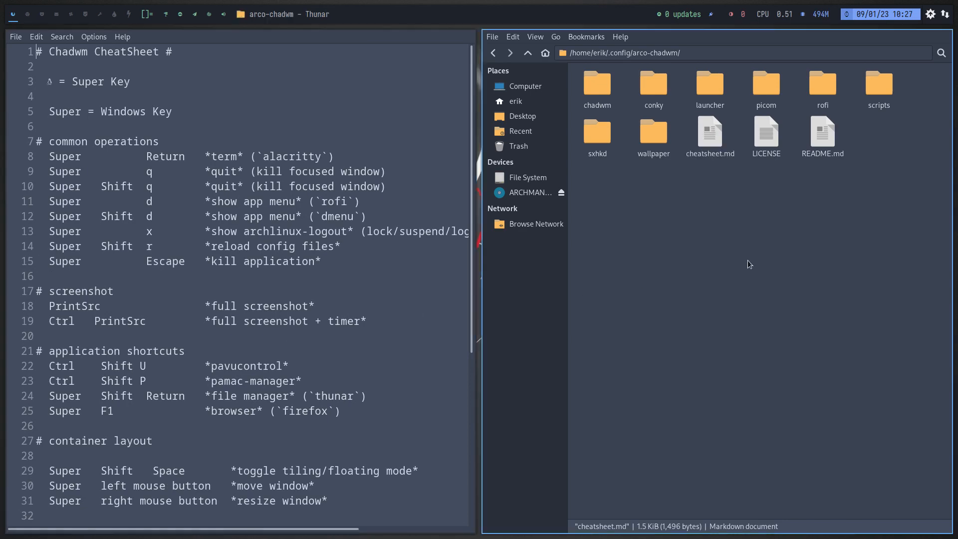
double_click(605, 99)
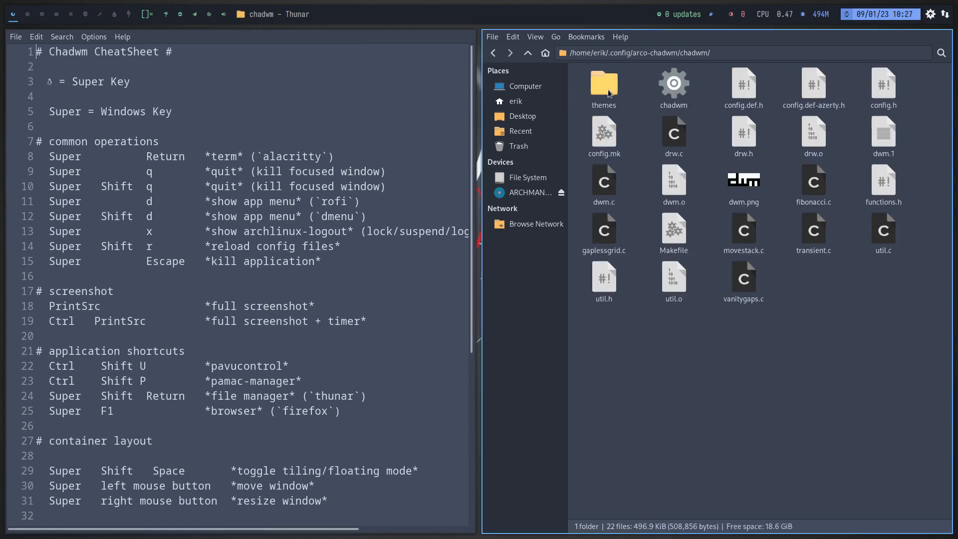
left_click(738, 95)
double_click(739, 96)
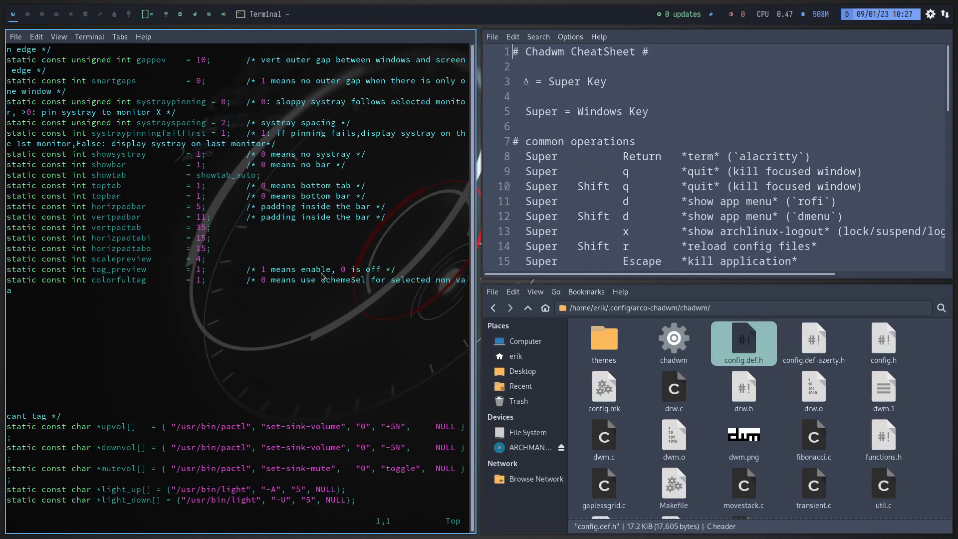
scroll(273, 356, "up", 4)
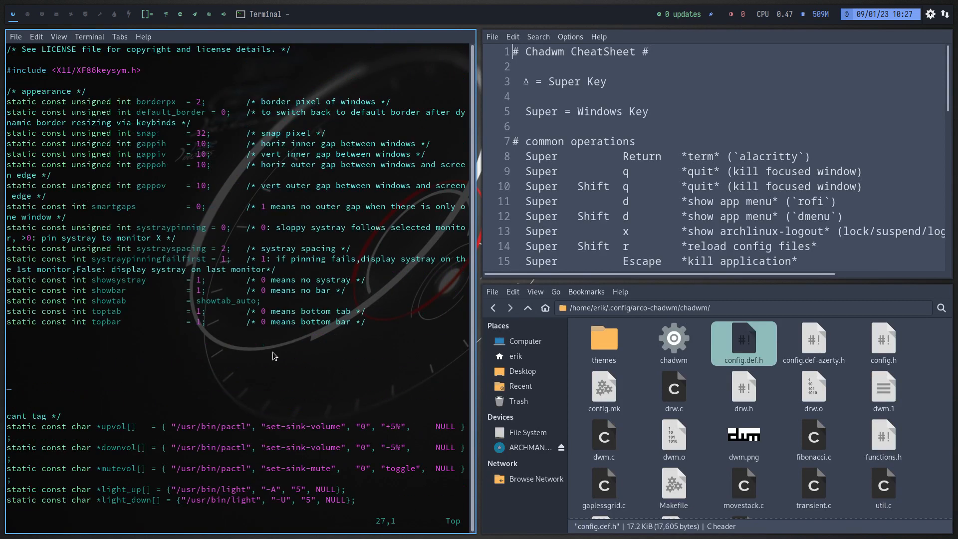
key("super+q")
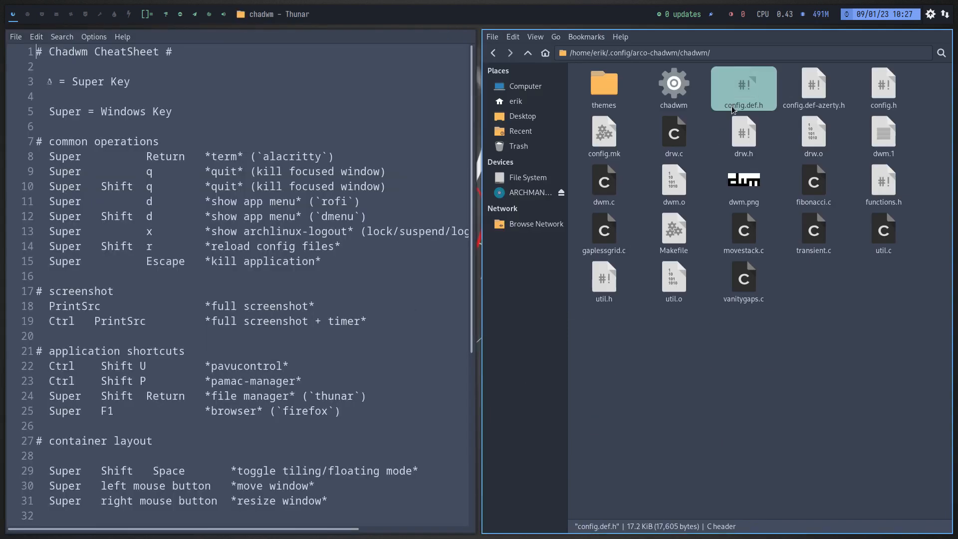
Open config.def.h with Leafpad and examine its appearance settings, keybindings and mouse button definitions.
right_click(746, 97)
mouse_move(800, 116)
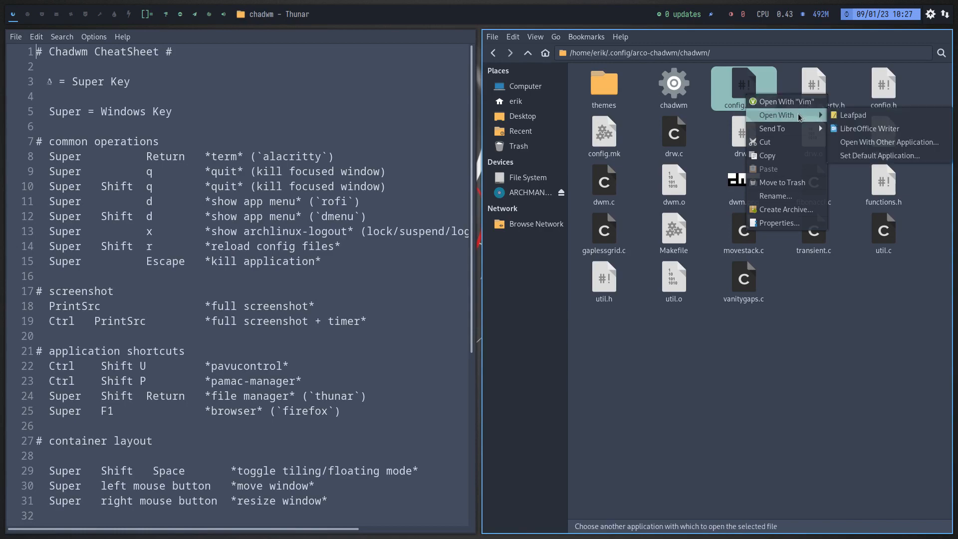
left_click(849, 115)
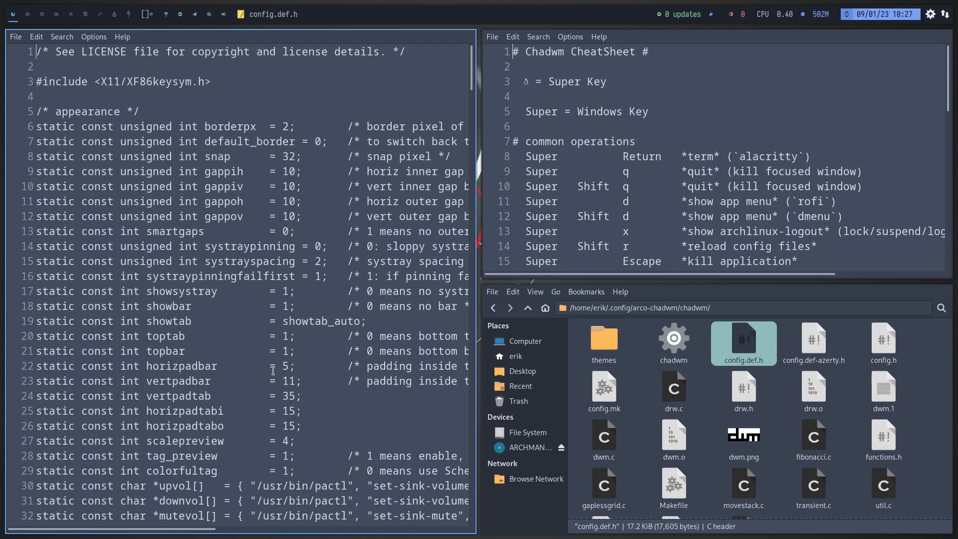
scroll(272, 374, "down", 10)
scroll(270, 379, "down", 15)
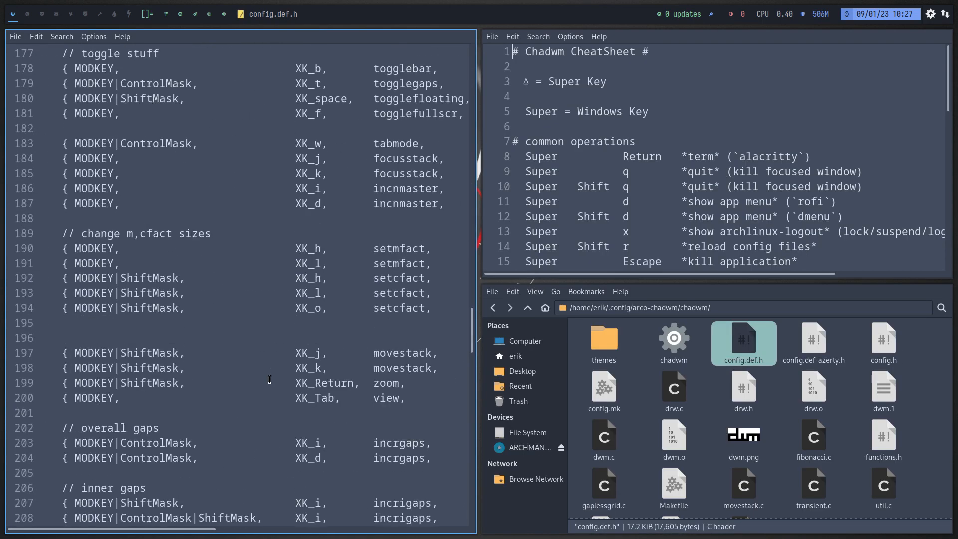
scroll(270, 380, "down", 15)
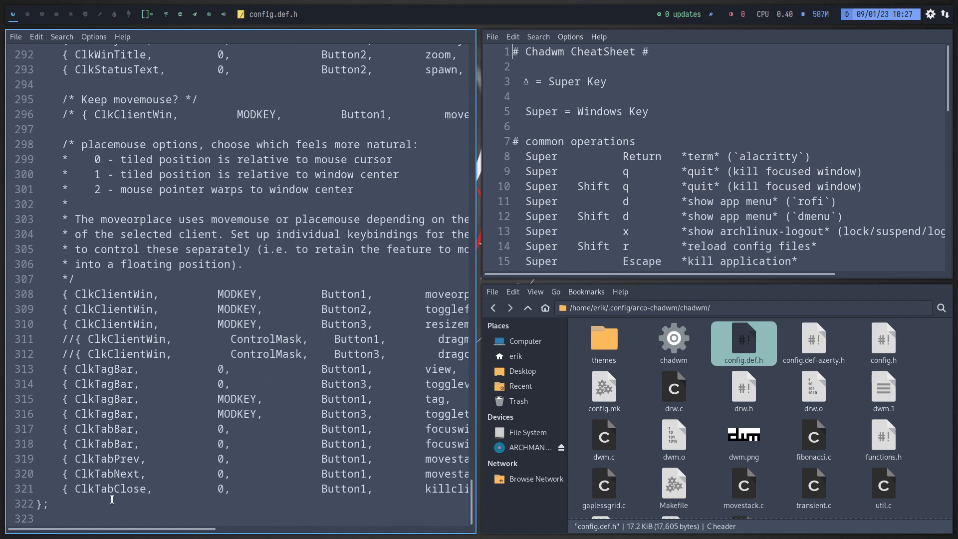
scroll(110, 497, "up", 20)
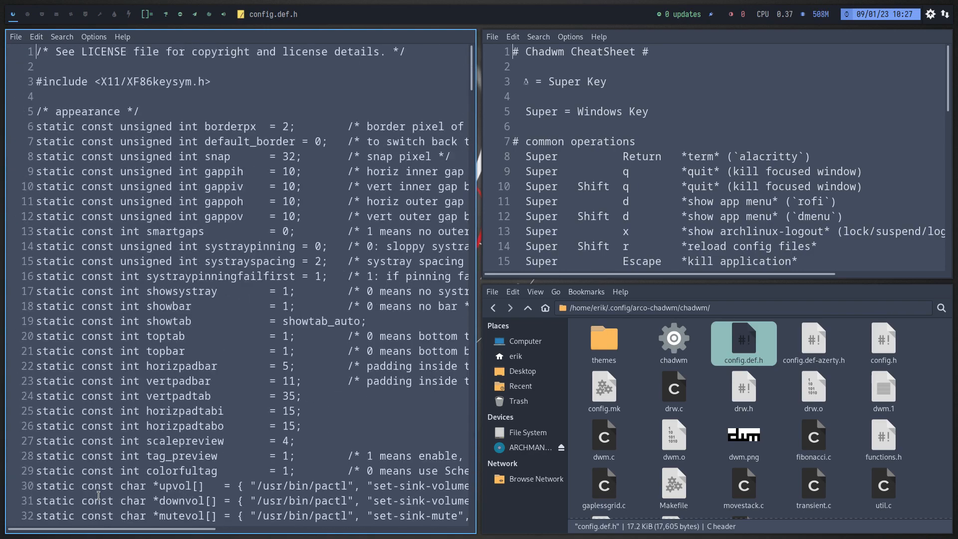
Close the config.def.h editor, the file manager and the cheatsheet window.
key("super+q")
key("super+q")
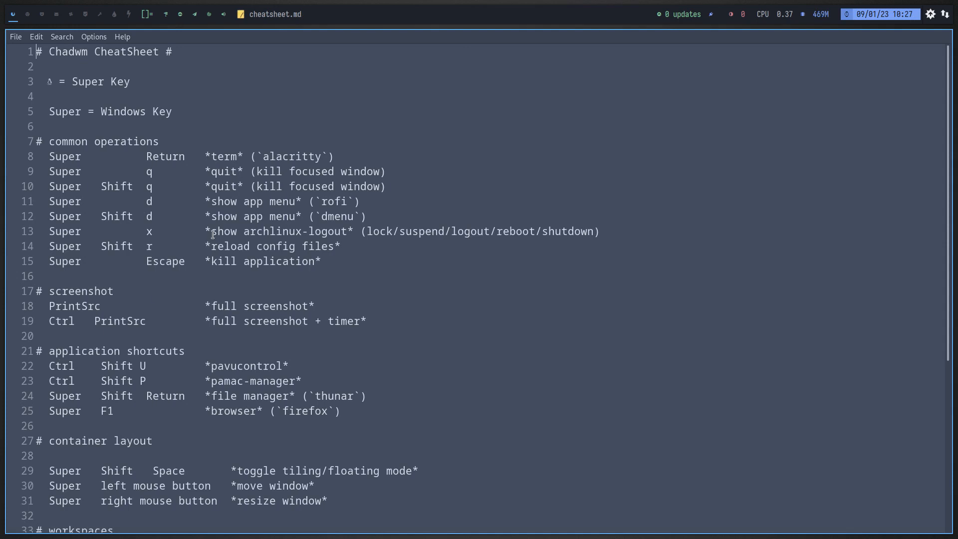
key("super+q")
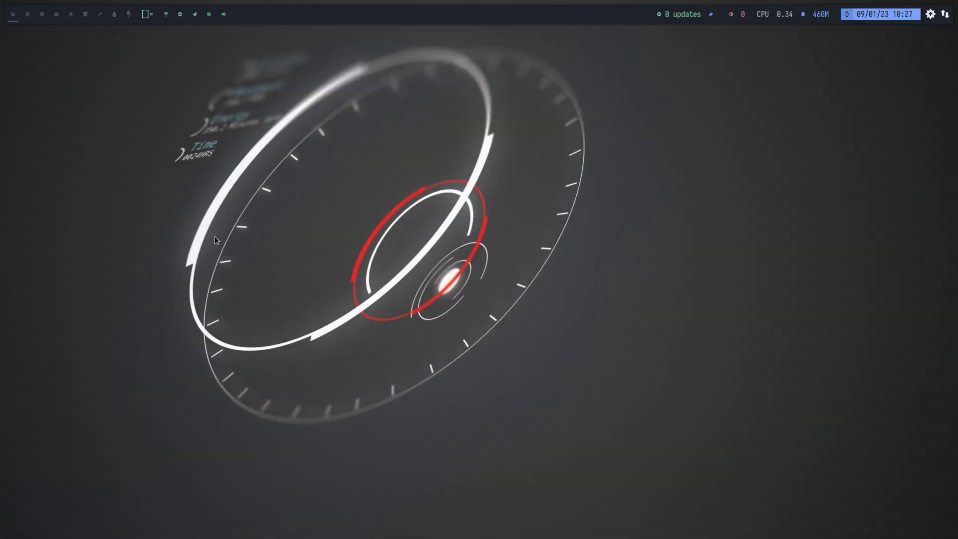
type("*")
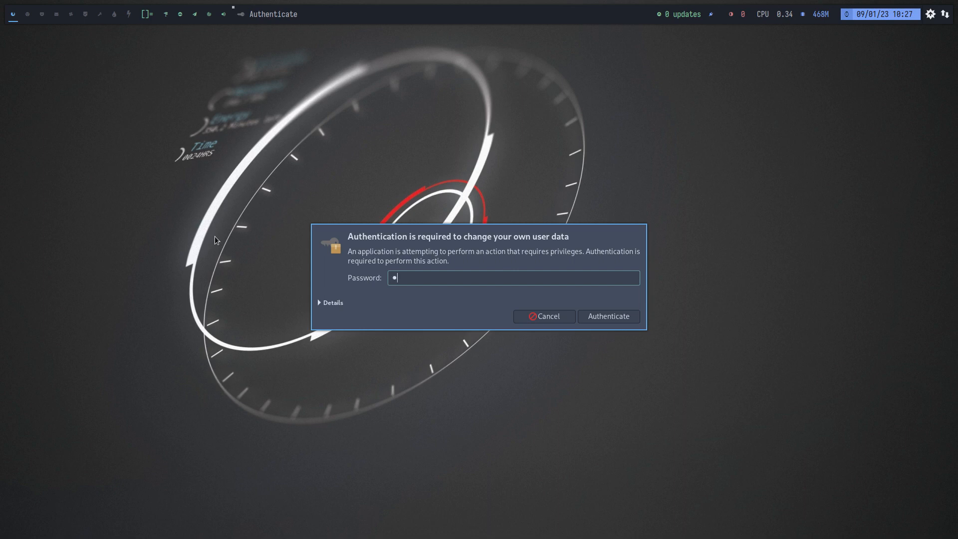
key("Return")
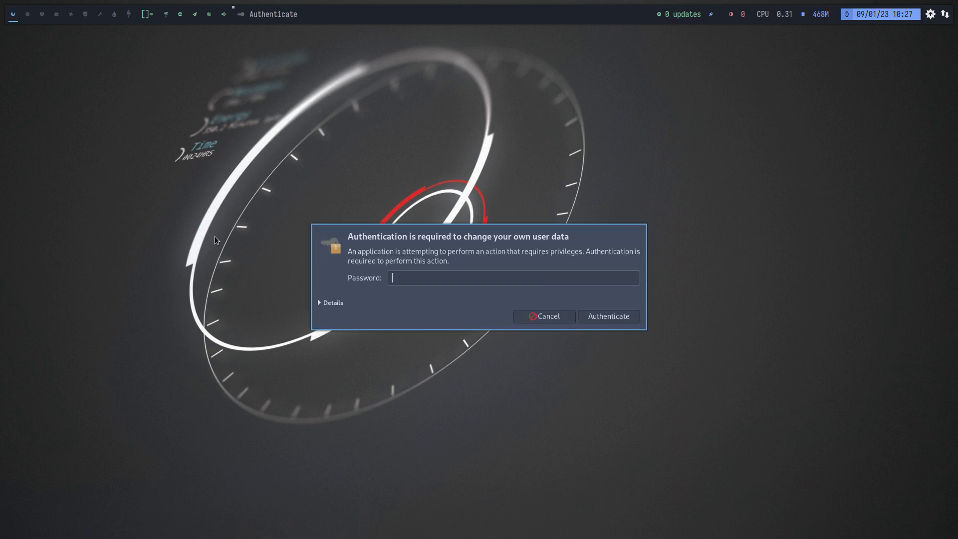
key("Escape")
Launch the Arch Linux Tweak Tool from a new terminal with att and authenticate with the account password.
key("super+Return")
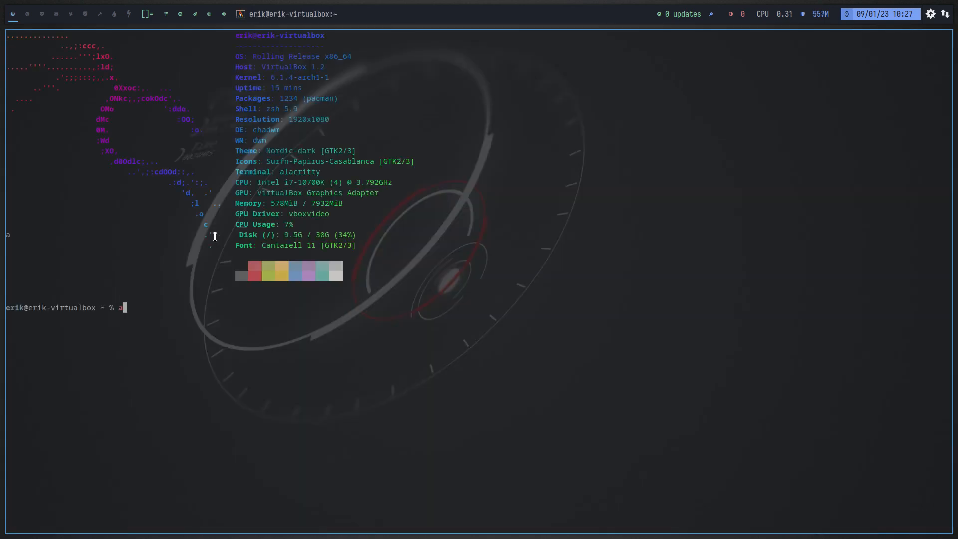
type("att******")
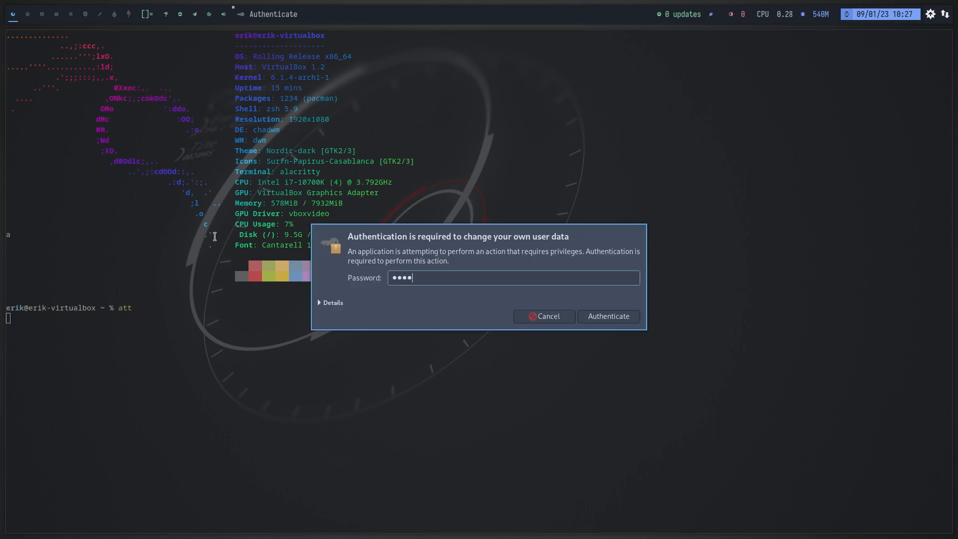
key("Return")
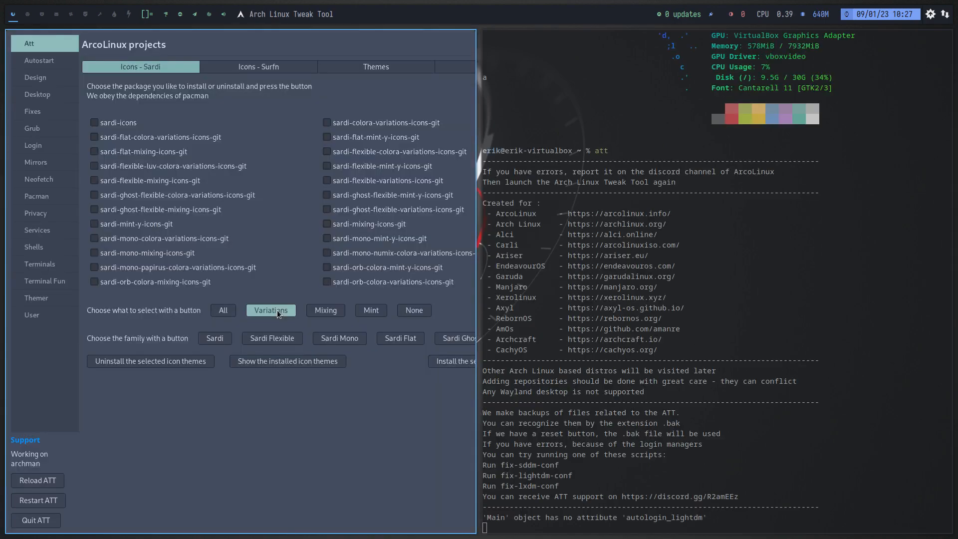
Look through the Surfn icon, theme and extra package lists of the ArcoLinux projects, plus the Autostart page.
left_click(269, 69)
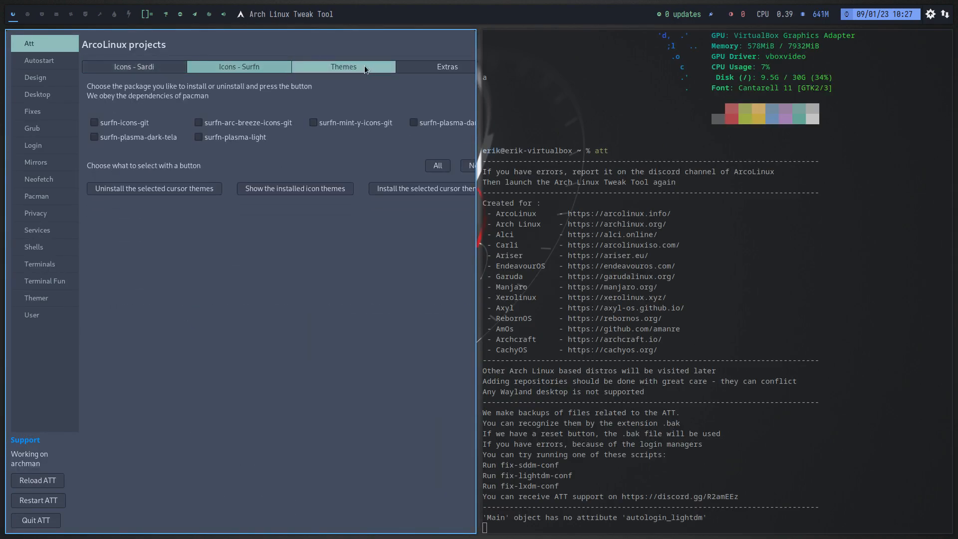
left_click(363, 65)
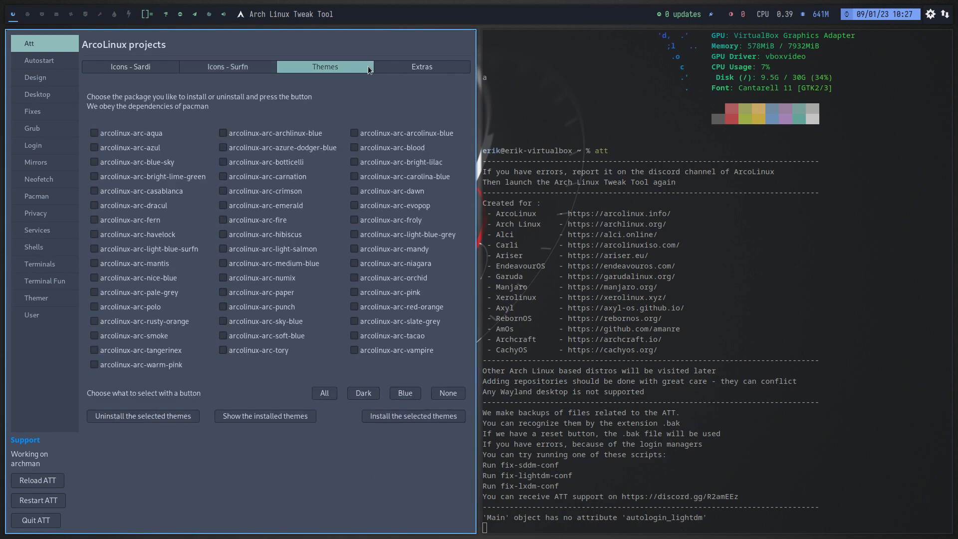
left_click(411, 69)
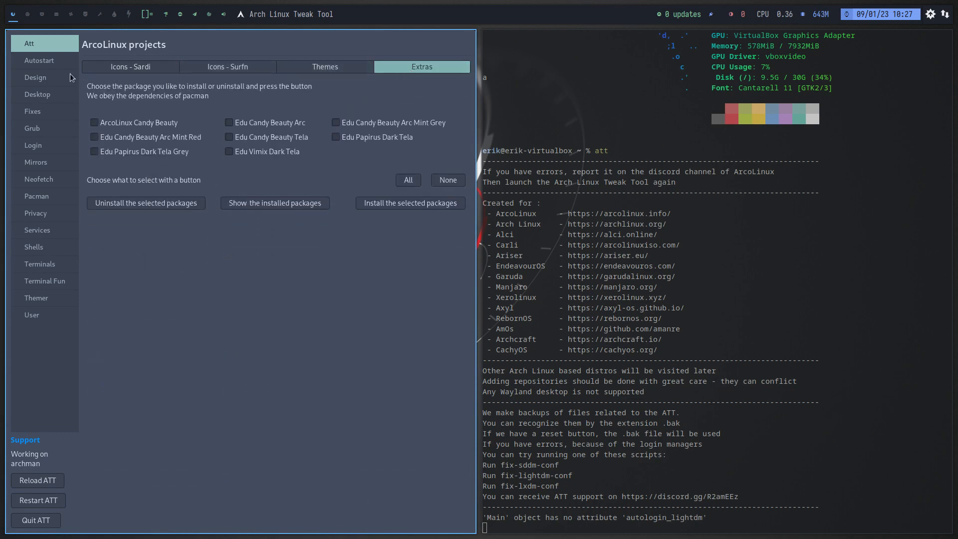
left_click(52, 64)
View the Design page's theme, icon, cursor and font packages, highlight the Discord support link in the terminal, and view the desktop installer.
left_click(47, 79)
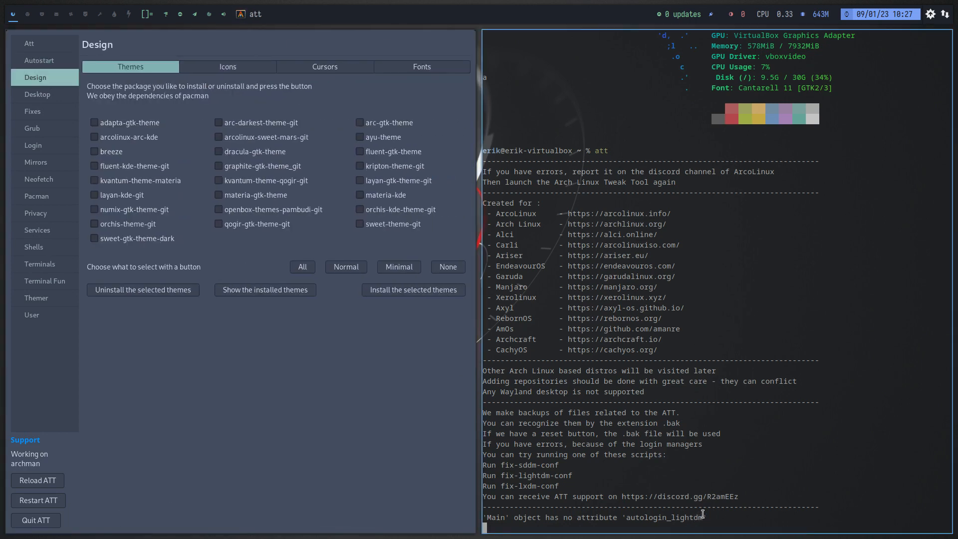
left_click_drag(752, 497, 623, 498)
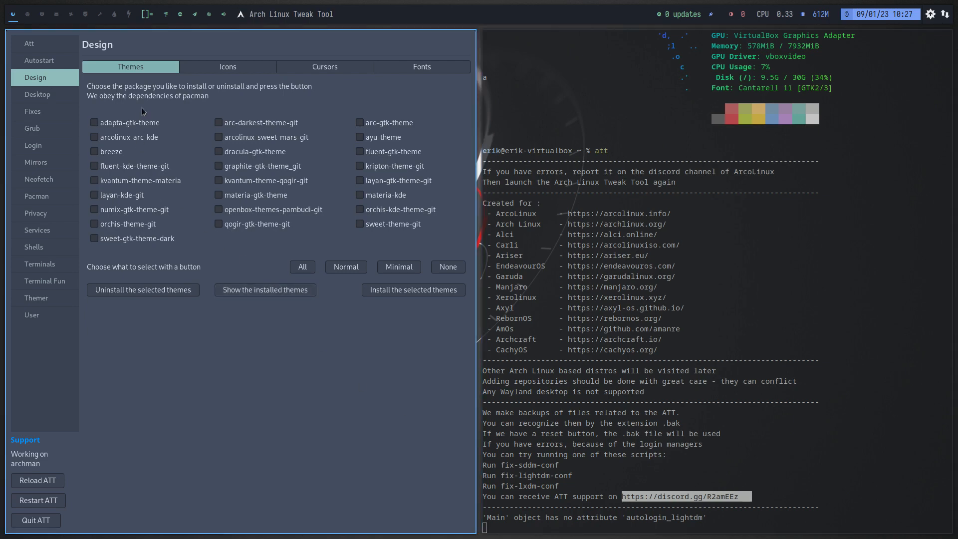
left_click(250, 68)
left_click(310, 66)
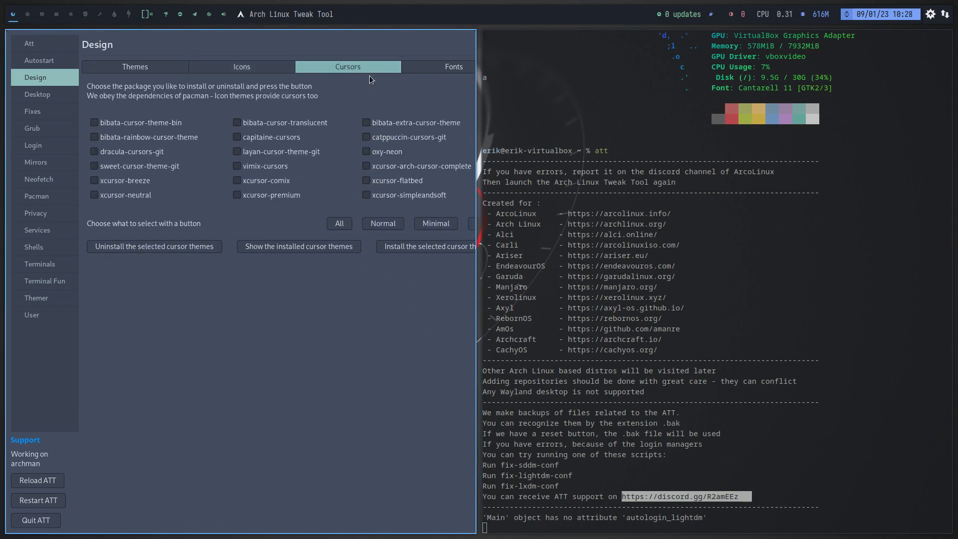
left_click(441, 71)
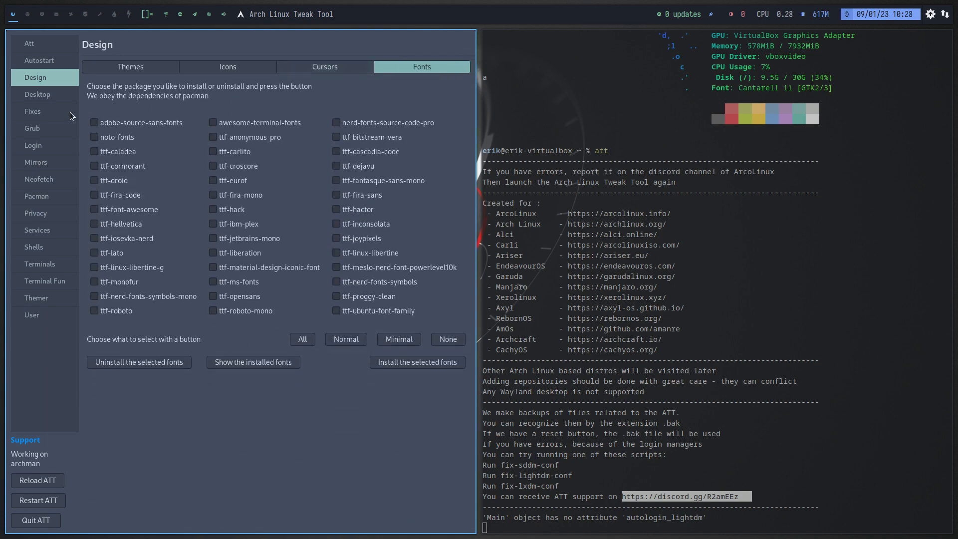
left_click(41, 106)
left_click(42, 95)
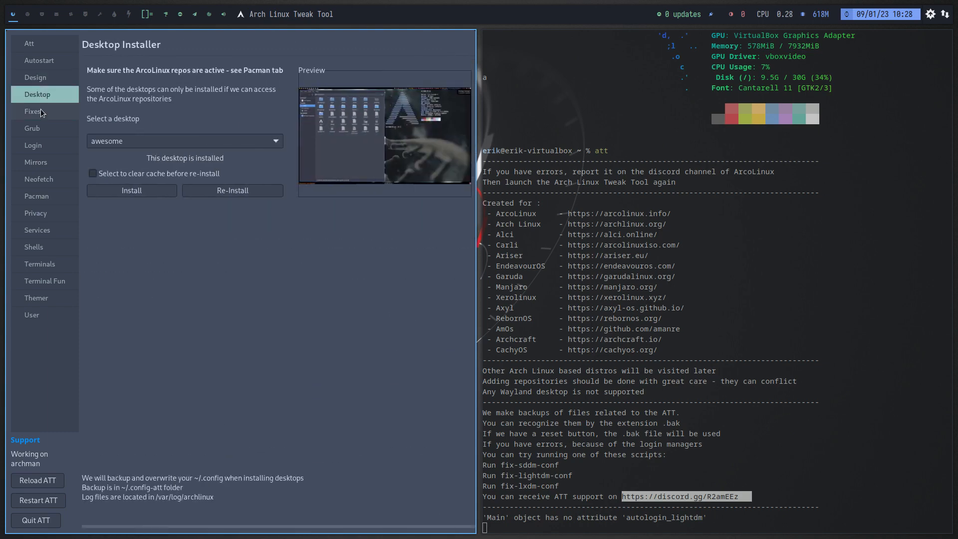
Apply Bibata-Modern-Ice as the global cursor theme on the Fixes page.
left_click(41, 110)
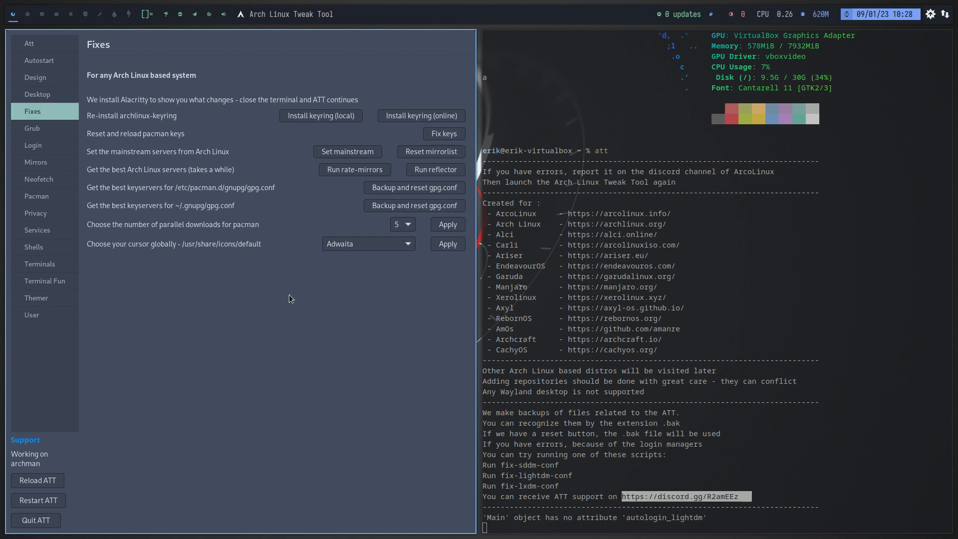
left_click(406, 250)
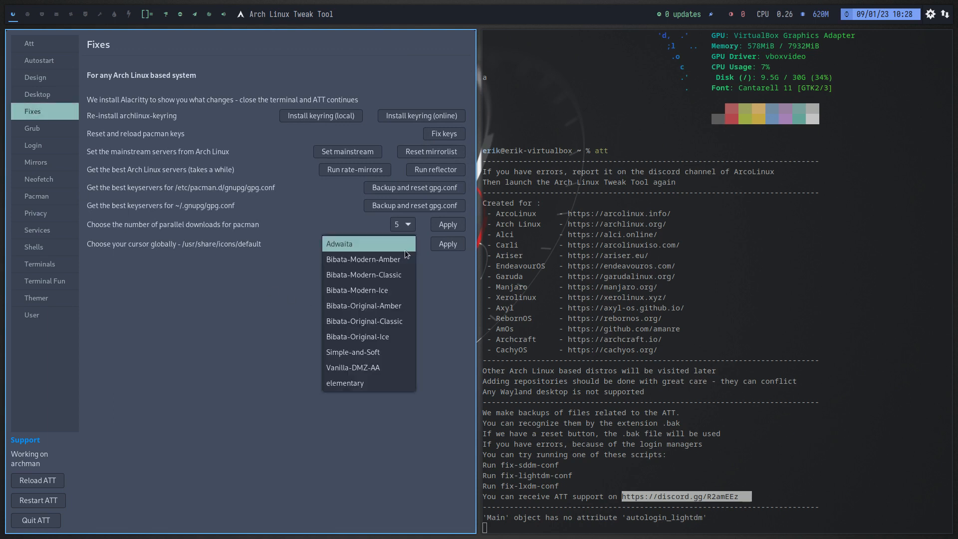
left_click(390, 291)
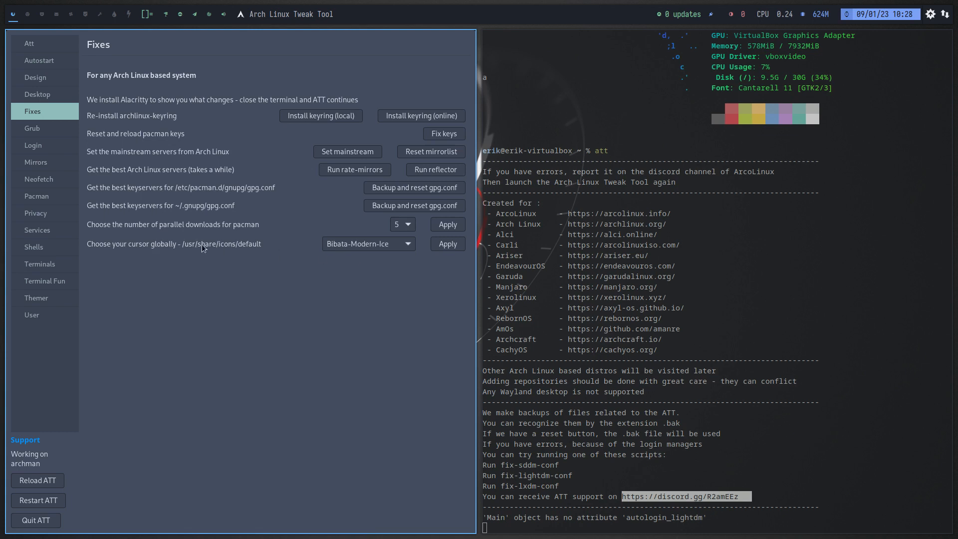
left_click(449, 245)
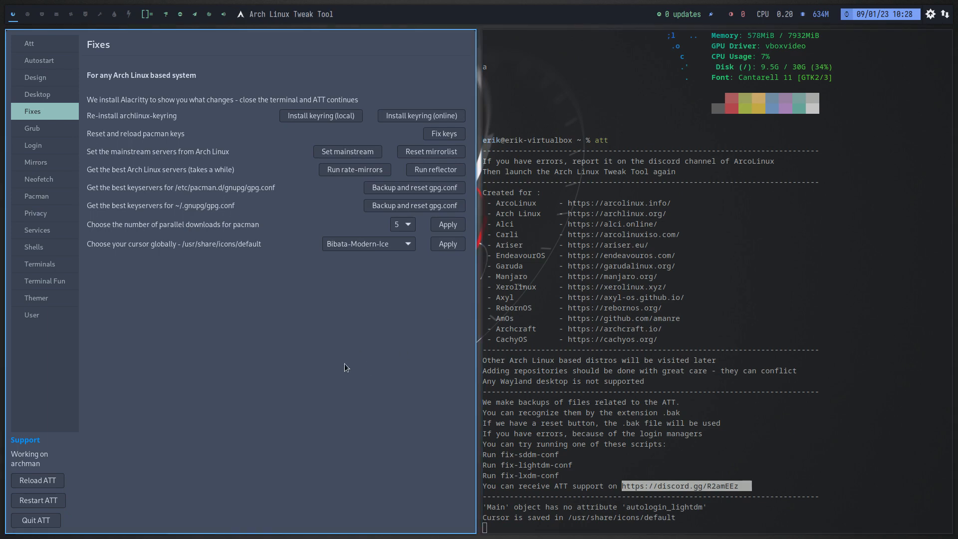
Review the Grub, Login, Mirrors and Neofetch pages and make the tweak tool full screen.
left_click(38, 130)
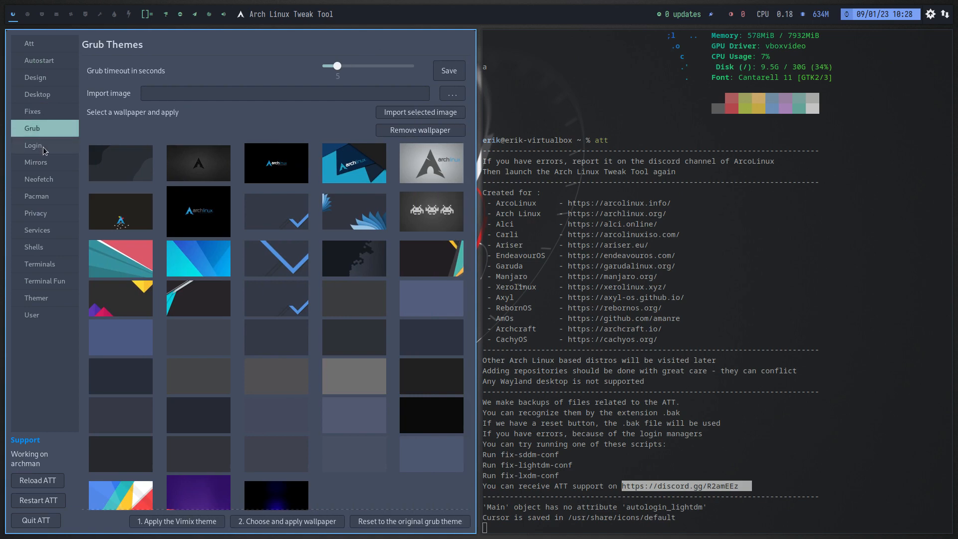
left_click(44, 147)
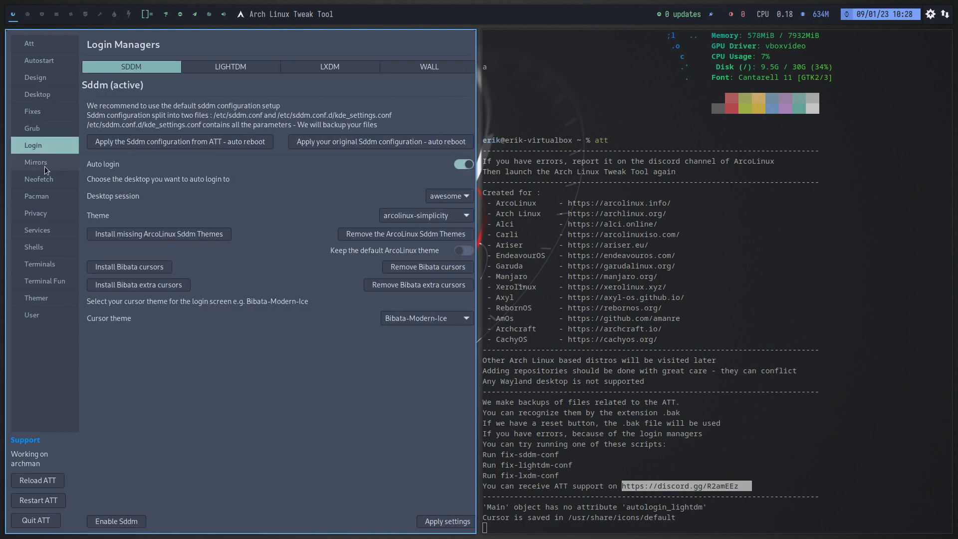
left_click(45, 166)
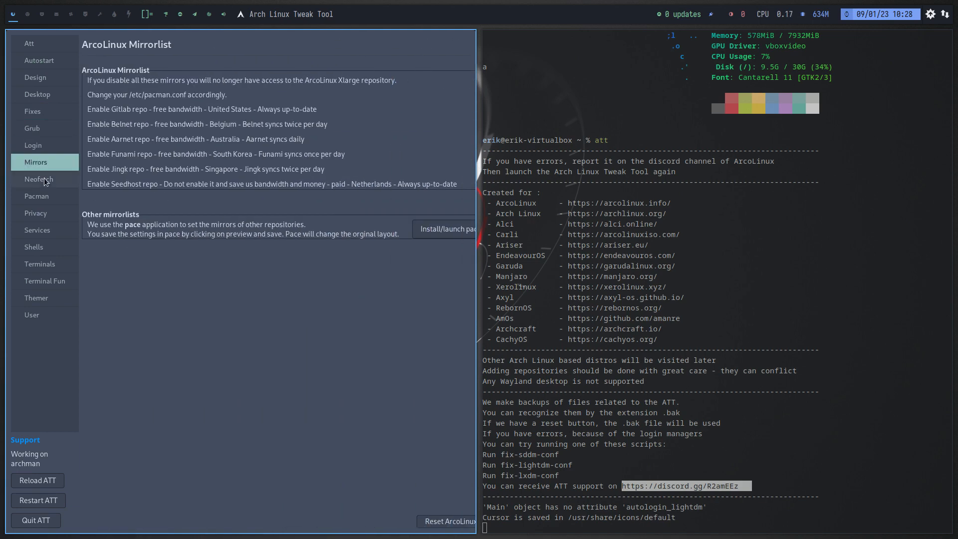
left_click(43, 178)
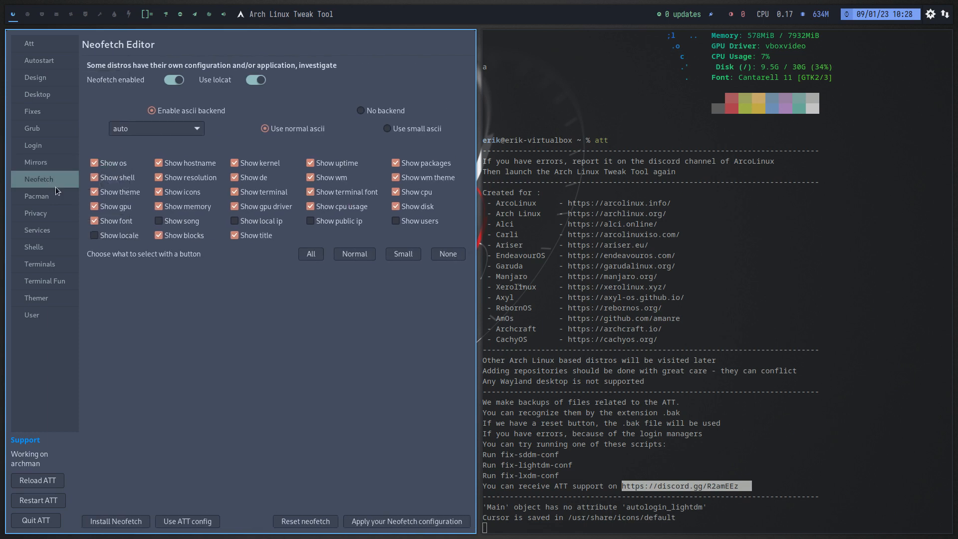
key("super+f")
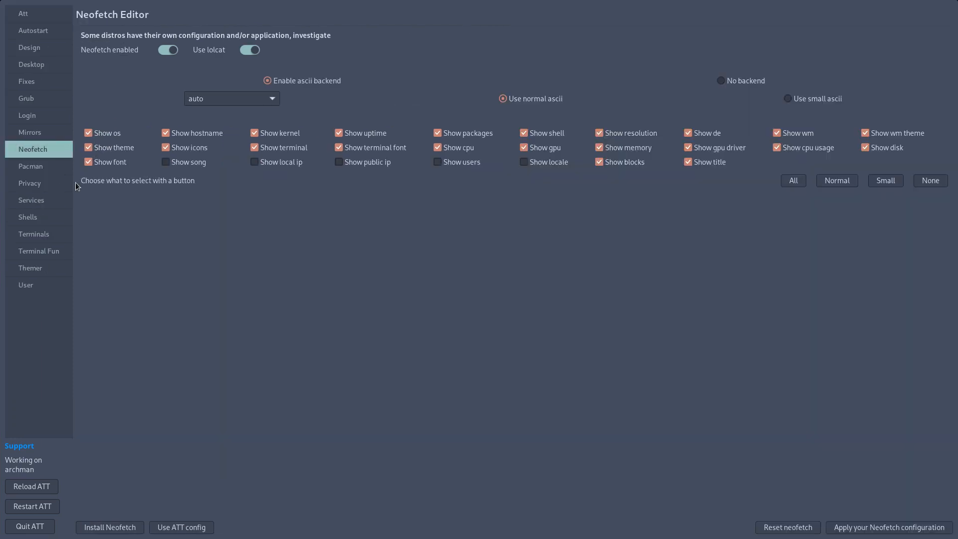
Review the Pacman repositories, the Privacy options and the audio, Bluetooth, network and printing services.
left_click(44, 169)
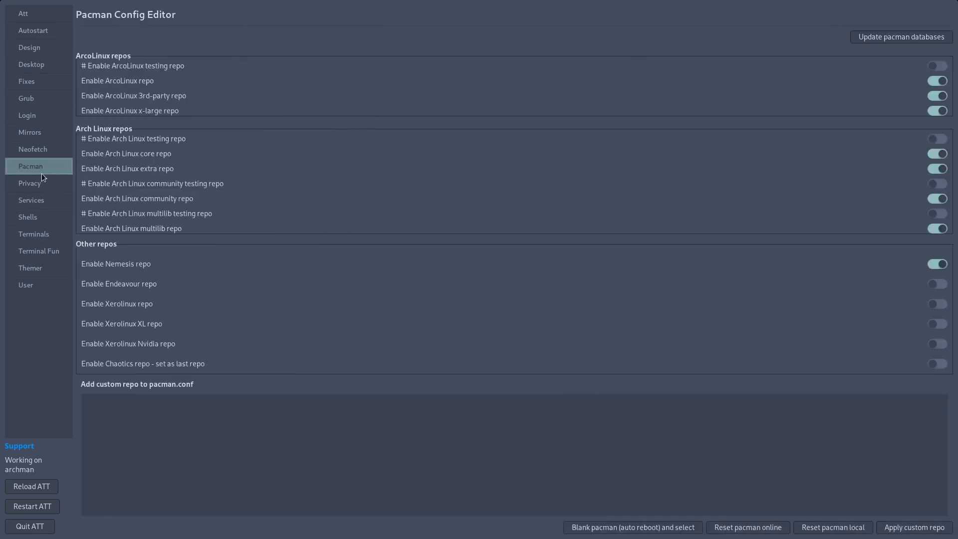
left_click(40, 182)
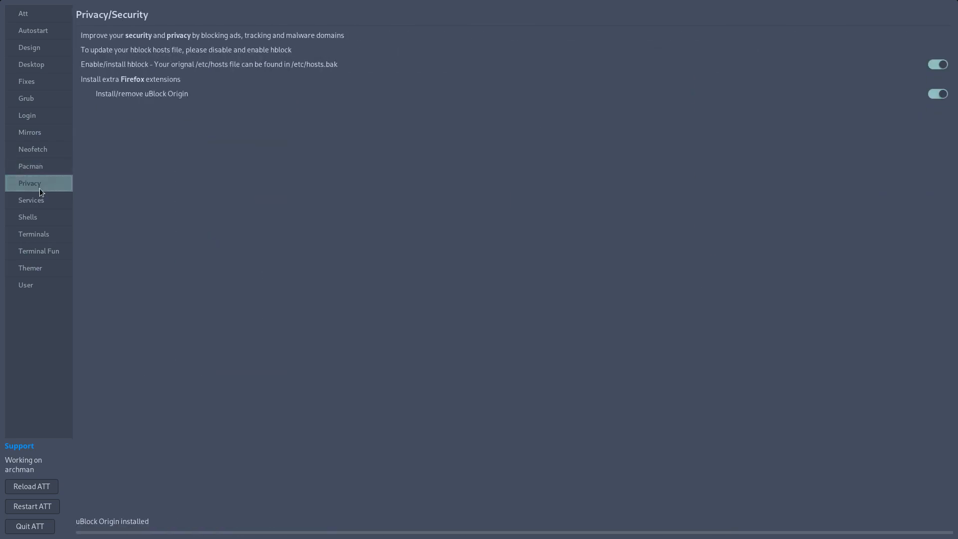
left_click(41, 203)
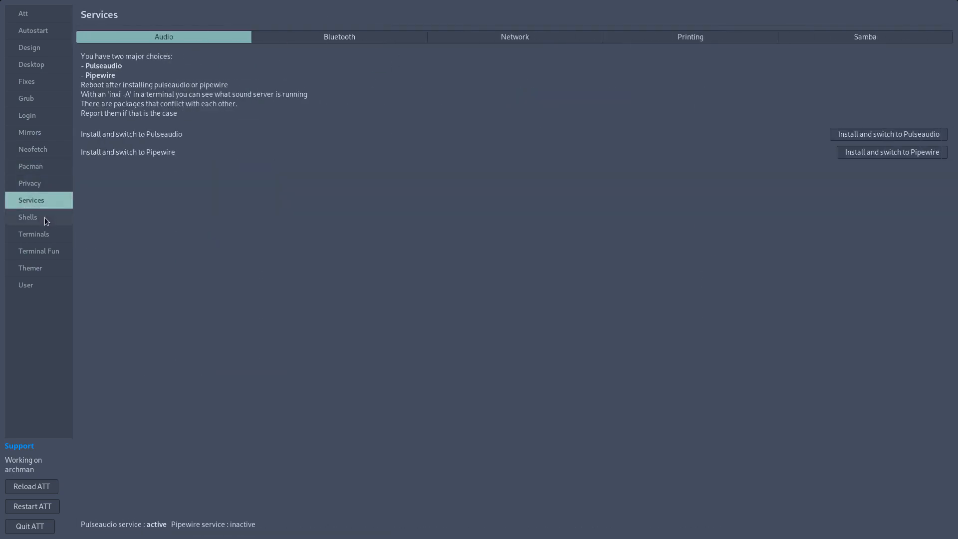
left_click(380, 35)
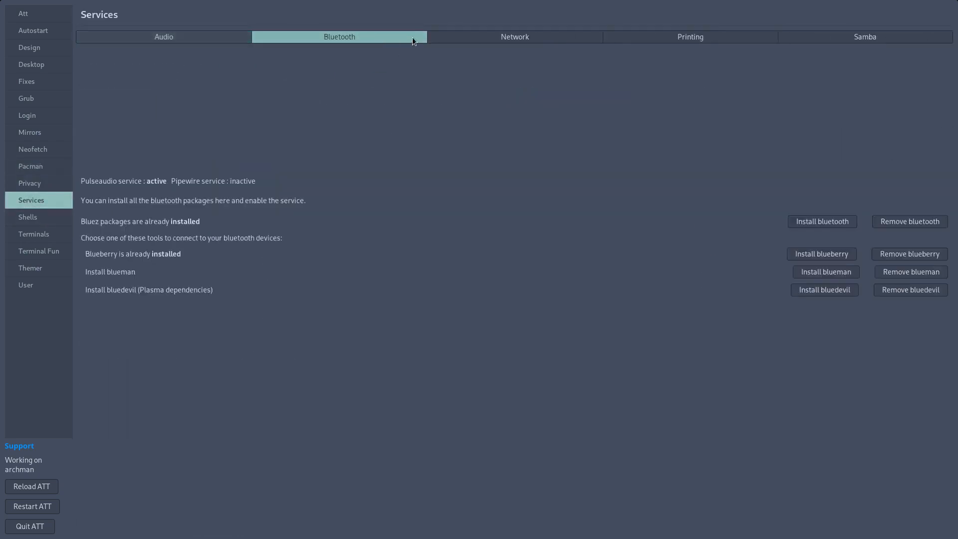
left_click(477, 37)
left_click(622, 35)
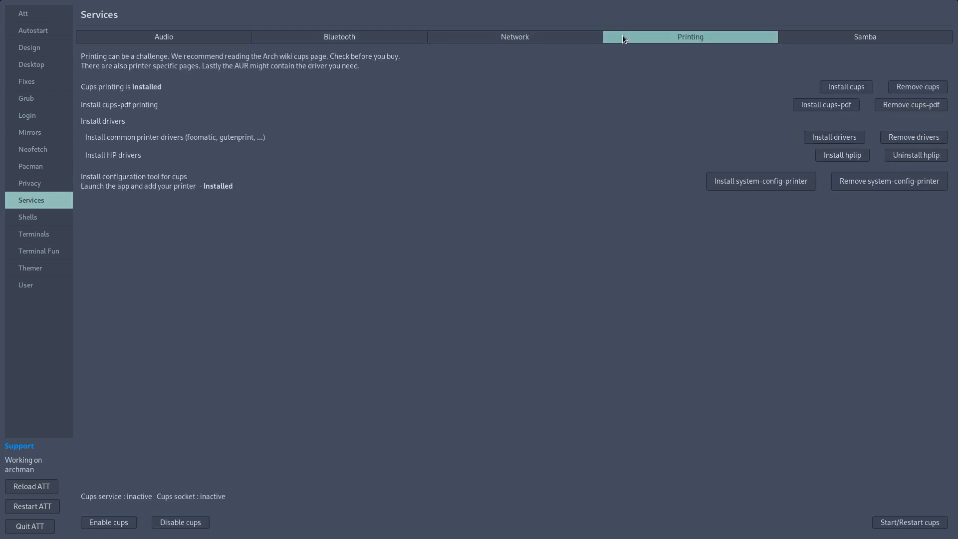
Install bash-completion and the ATT bashrc configuration for the Bash shell, and close the tweak tool.
left_click(35, 227)
left_click(40, 220)
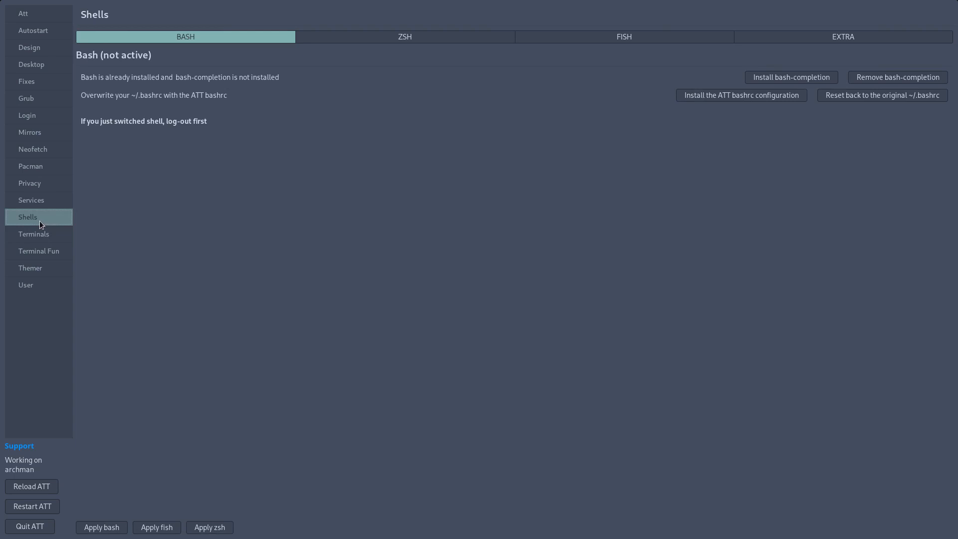
left_click(775, 72)
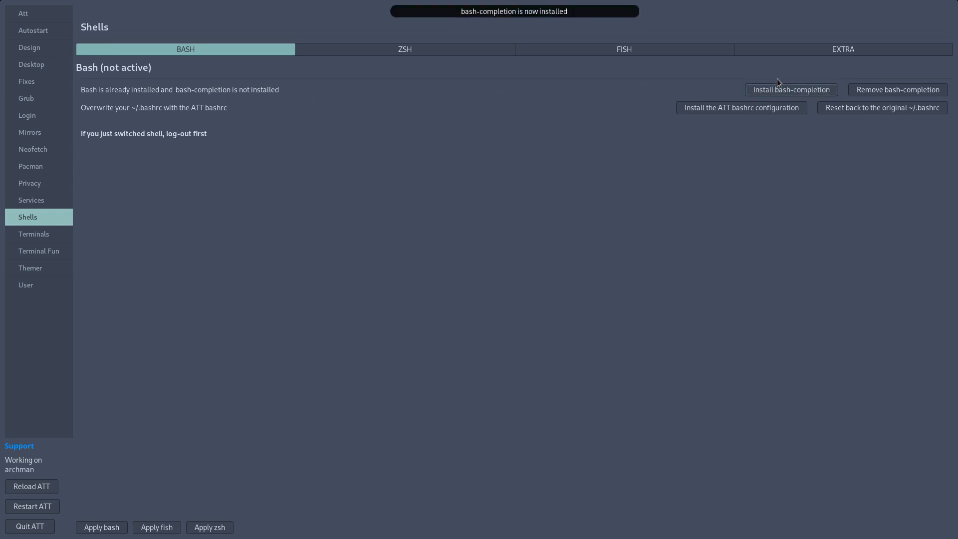
left_click(781, 116)
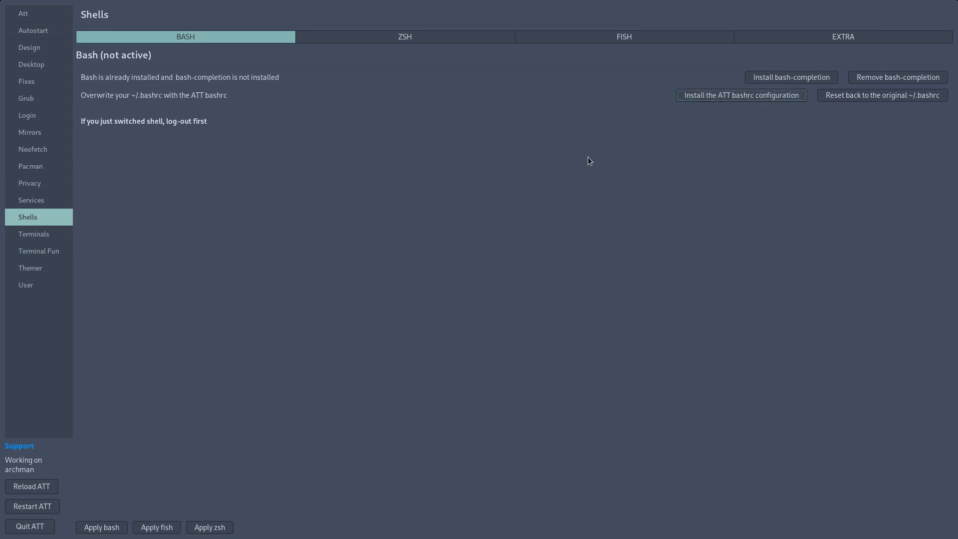
key("super+q")
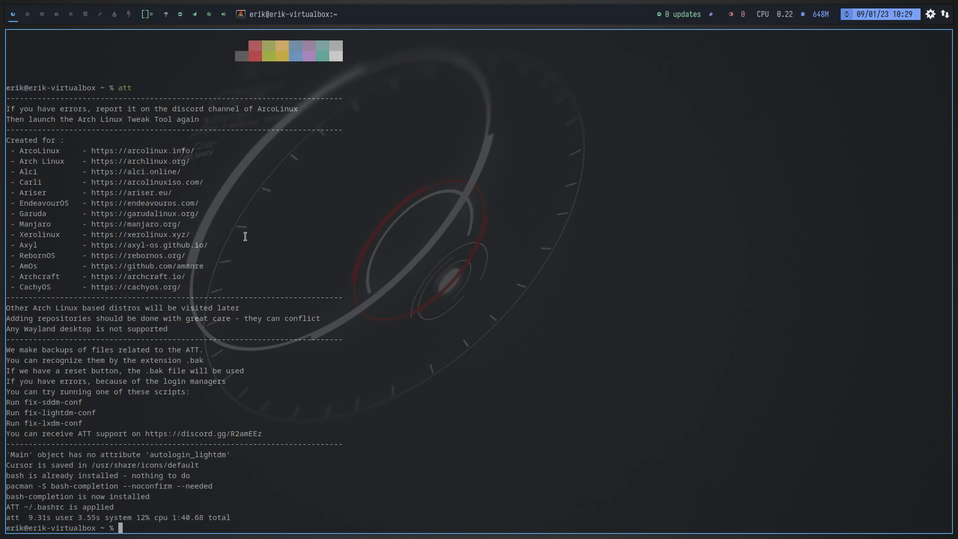
Open .bashrc from the home folder in the file manager and read through its aliases and reporting tools.
key("super+shift+Return")
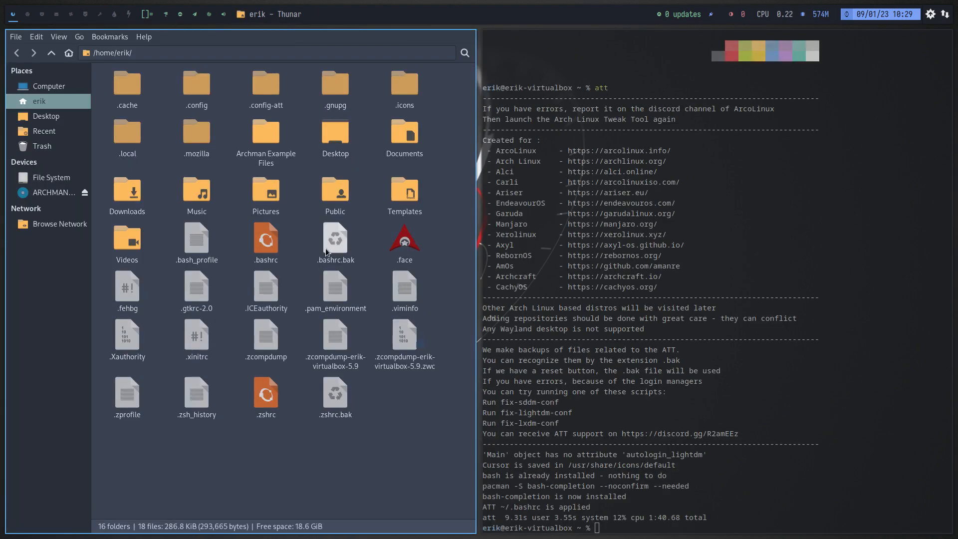
double_click(272, 243)
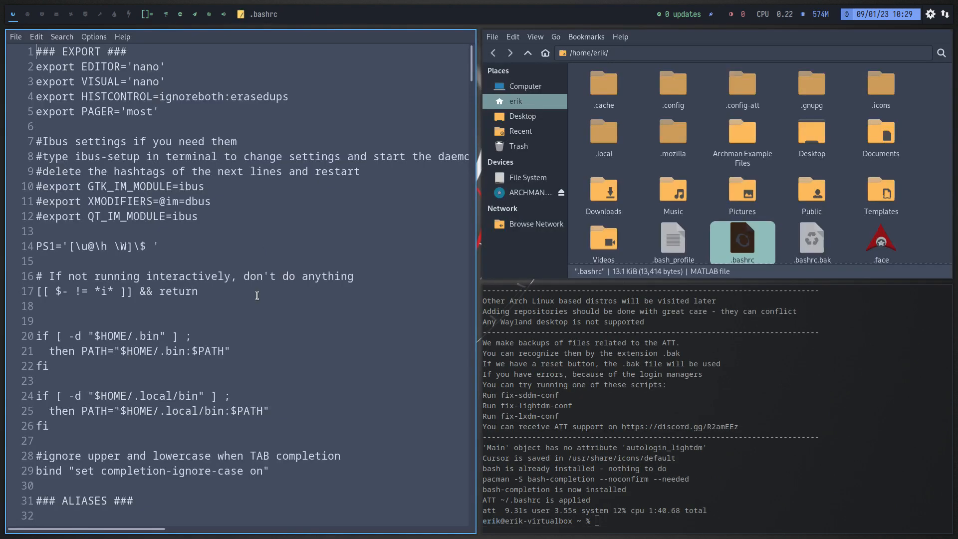
scroll(253, 300, "down", 20)
scroll(252, 300, "down", 20)
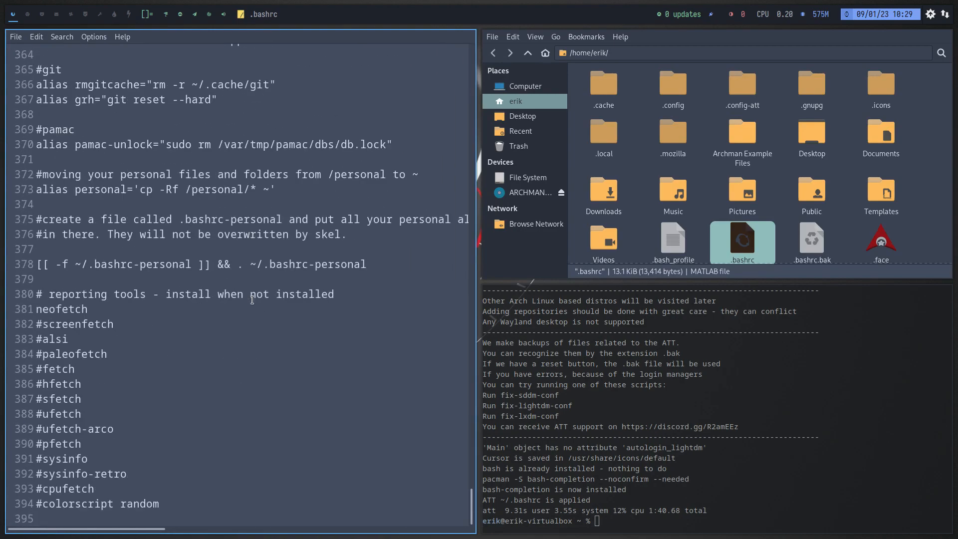
scroll(252, 300, "up", 7)
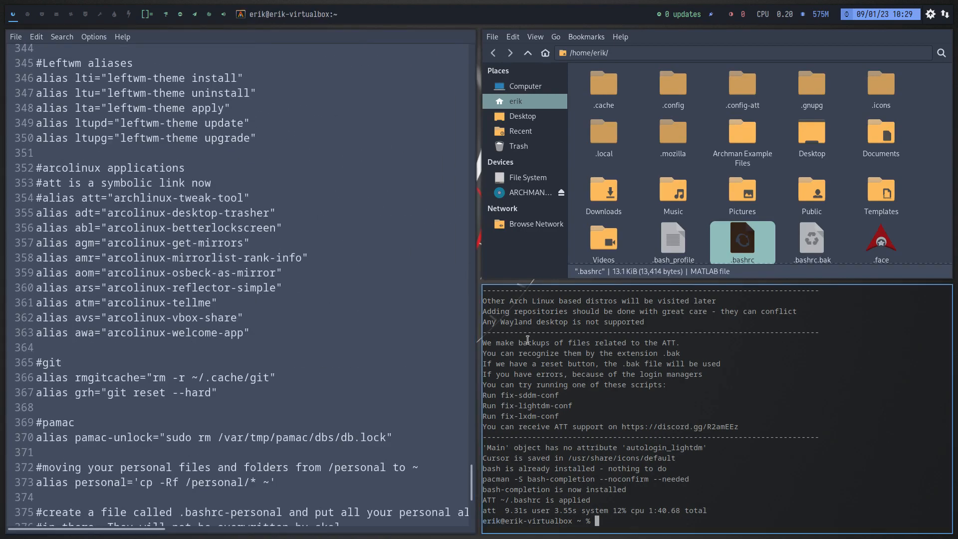
List the recently installed packages in the terminal with rip and highlight the bash-completion entry.
type("rip")
key("Return")
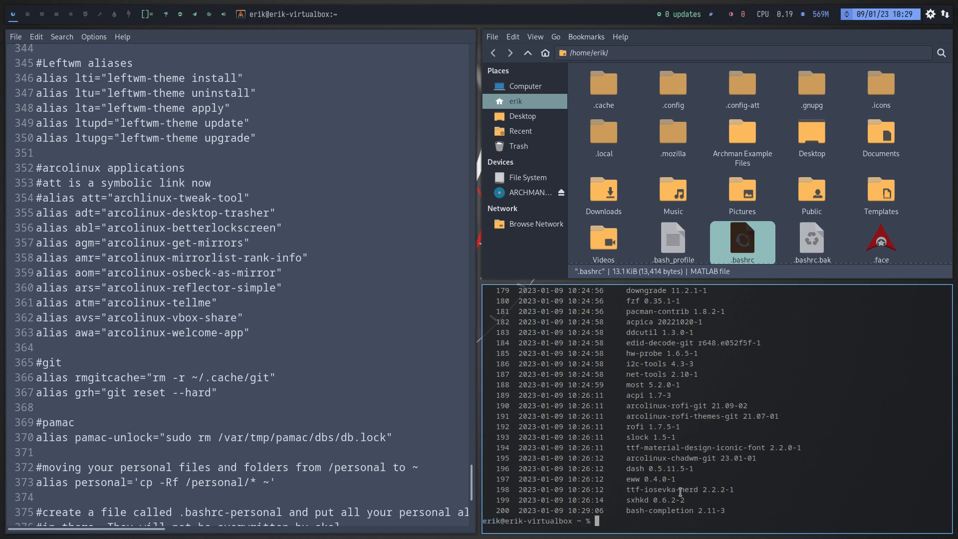
left_click_drag(626, 510, 697, 508)
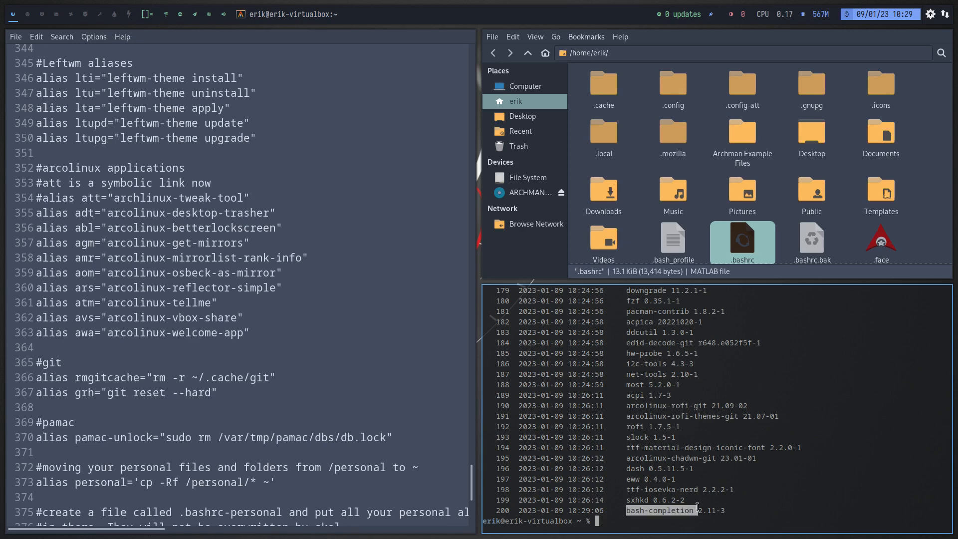
Highlight the sxhkd entry and look back through the earlier entries of the recently installed packages list.
left_click_drag(627, 500, 653, 499)
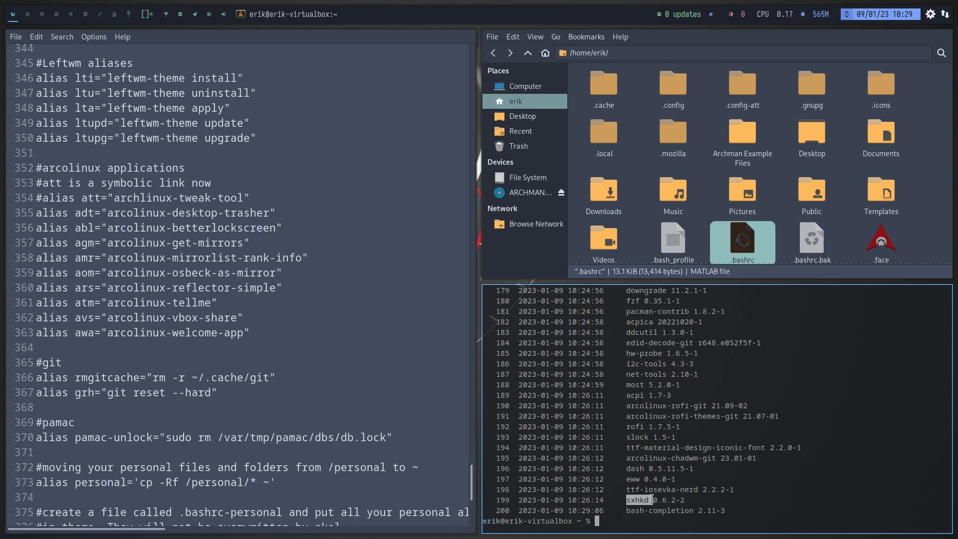
scroll(639, 330, "up", 4)
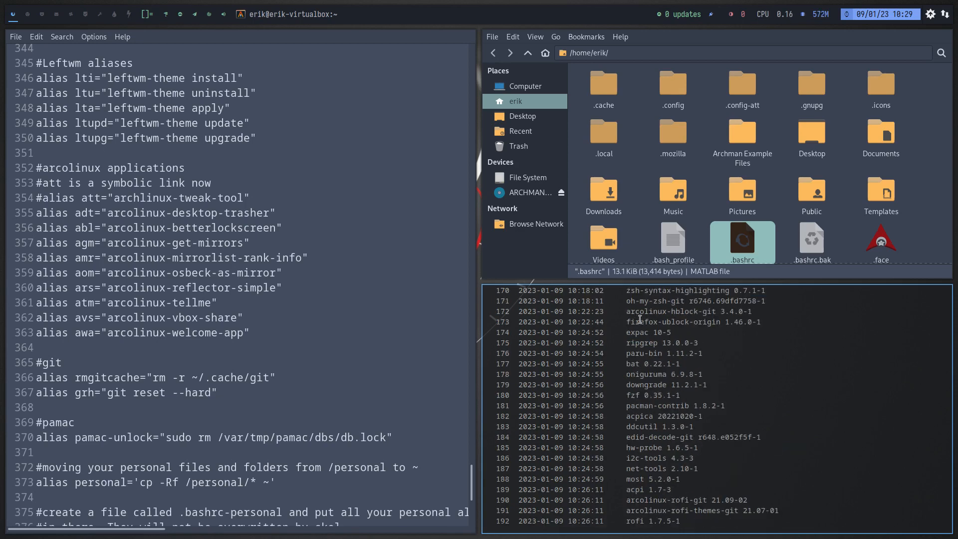
scroll(640, 319, "up", 17)
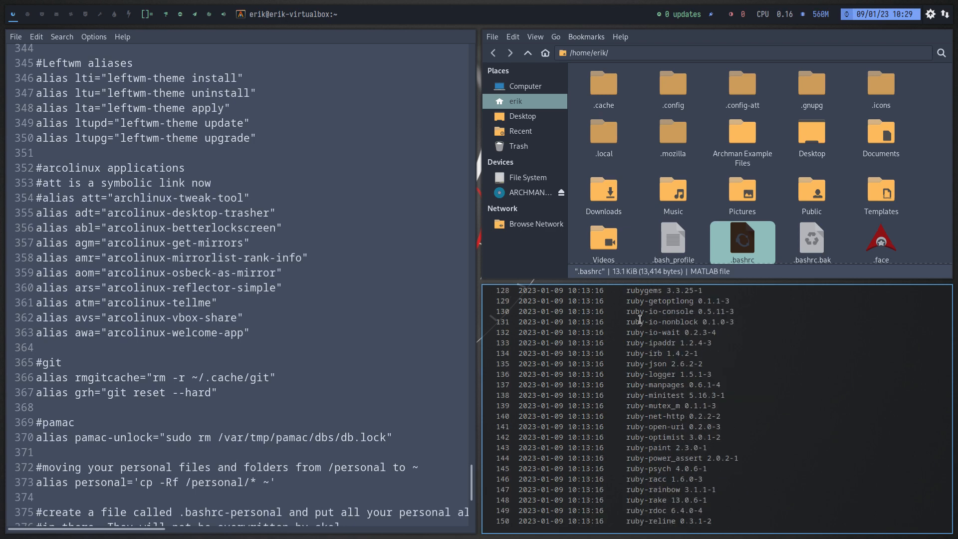
scroll(640, 319, "up", 2)
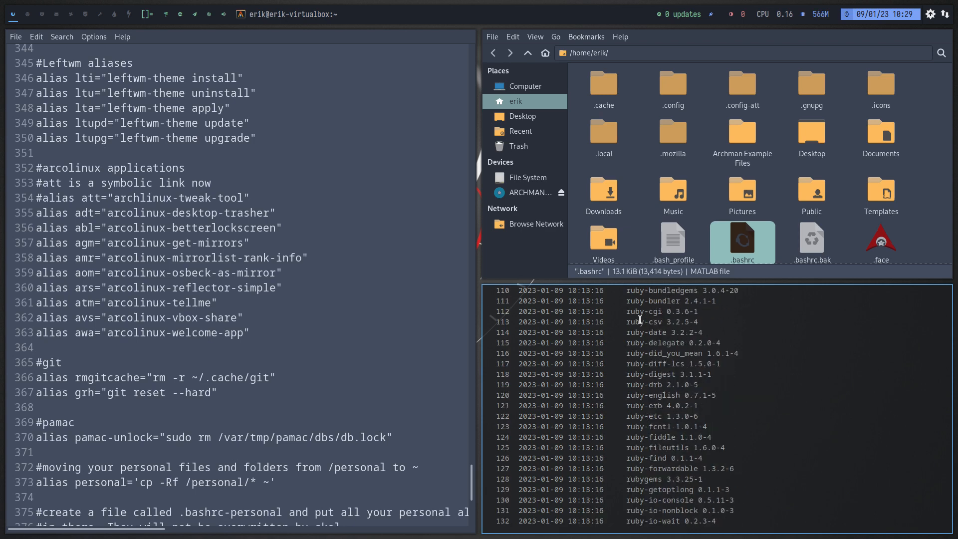
scroll(640, 320, "down", 10)
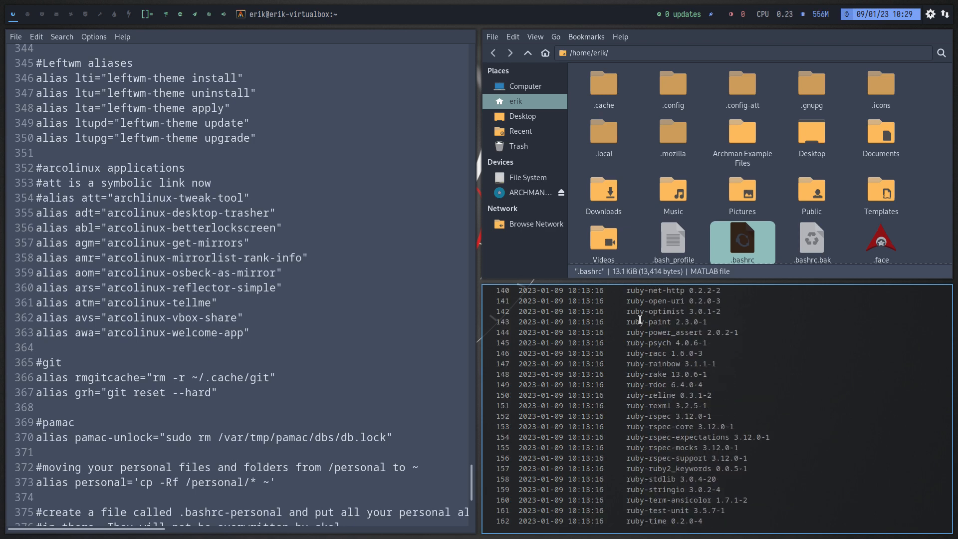
scroll(674, 390, "down", 13)
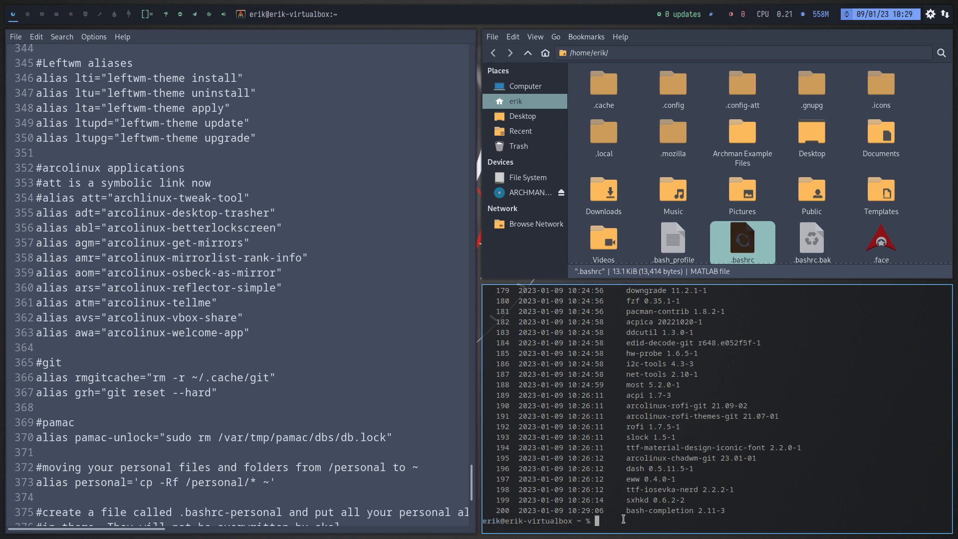
List the installed packages by size with big, make the terminal fullscreen and examine the largest ones, including ttf-iosevka-nerd, libreoffice-still and firefox.
type("big")
key("Return")
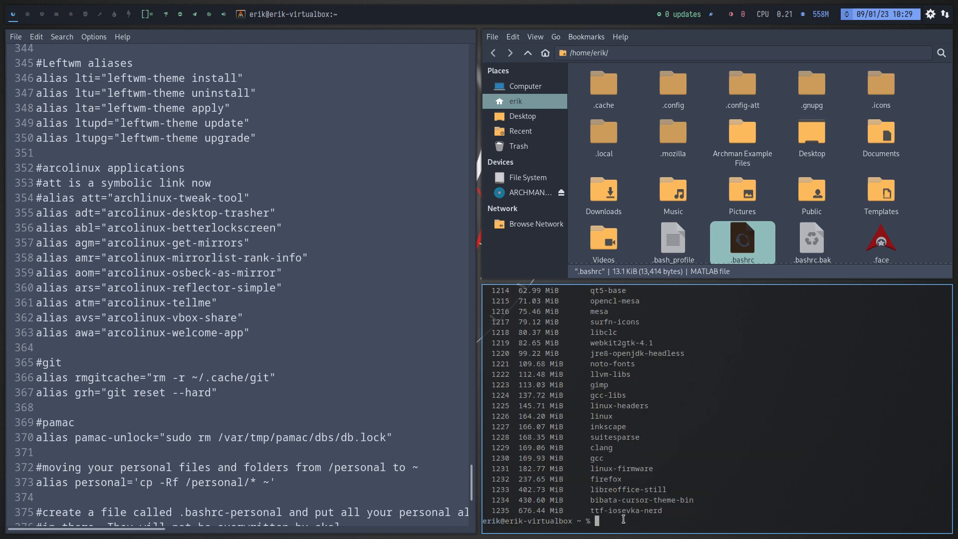
key("super+f")
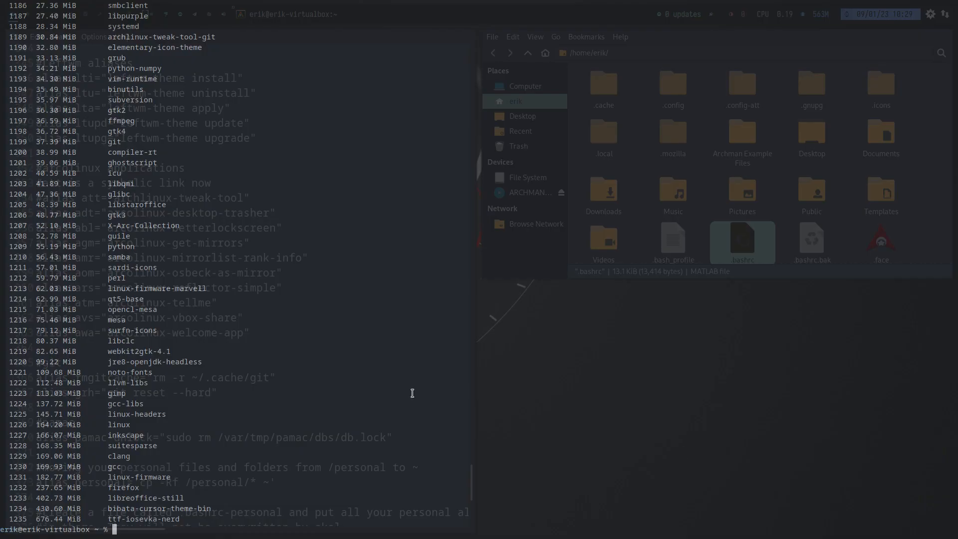
left_click_drag(184, 519, 5, 517)
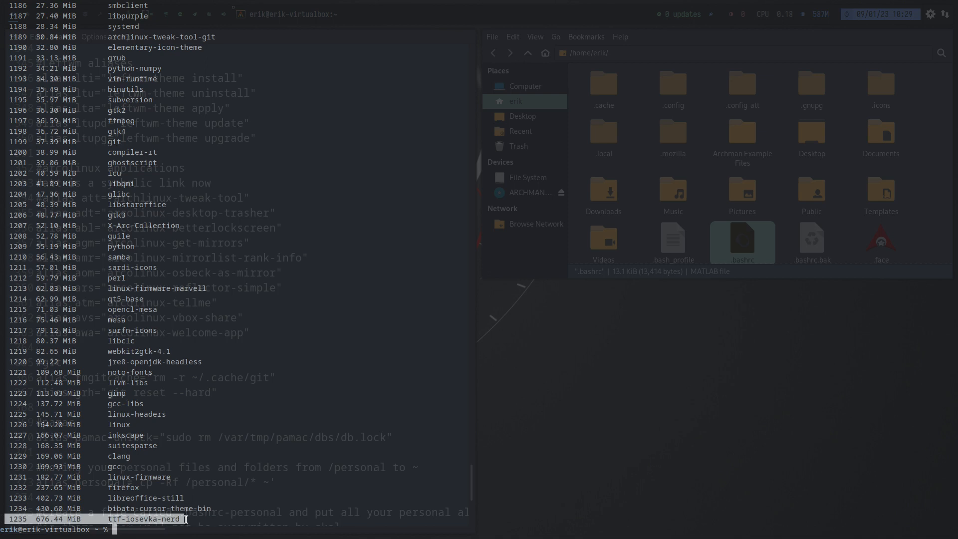
left_click_drag(186, 520, 108, 519)
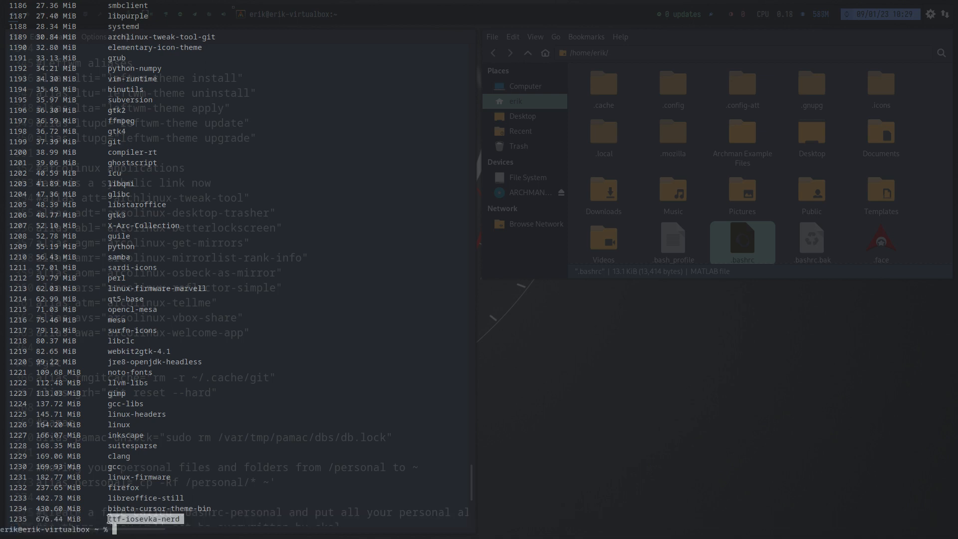
double_click(144, 498)
double_click(123, 487)
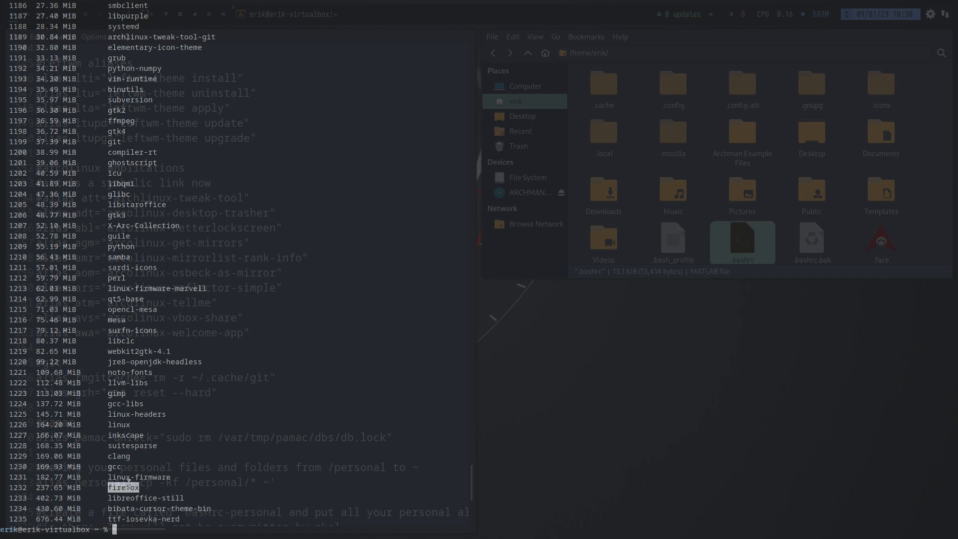
left_click(120, 477)
scroll(123, 362, "up", 8)
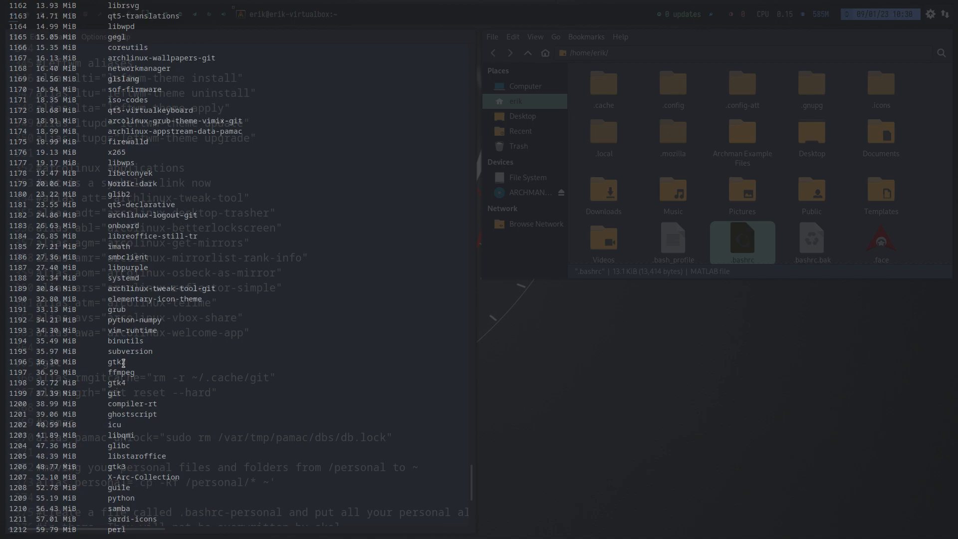
scroll(123, 363, "up", 20)
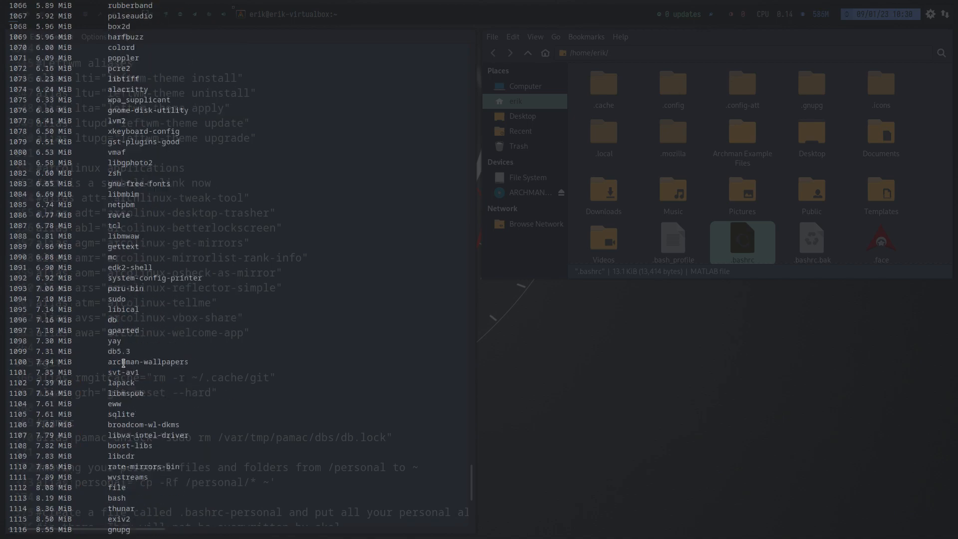
scroll(123, 363, "up", 20)
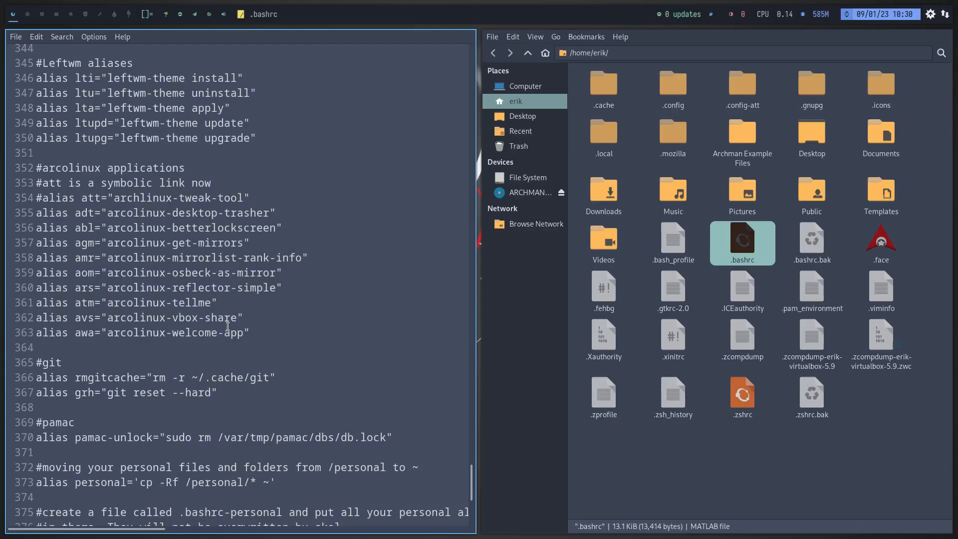
Close the .bashrc editor and the file manager.
left_click(744, 490)
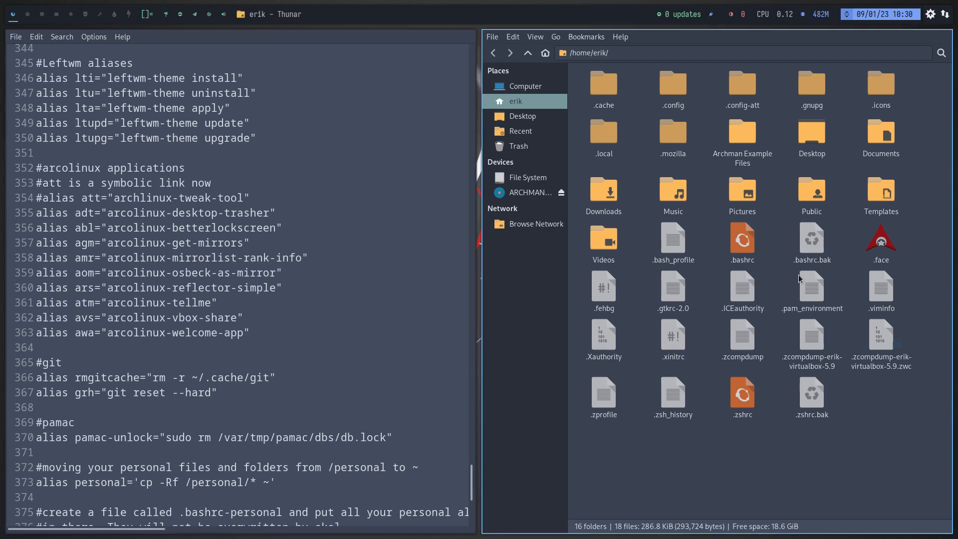
key("super+q")
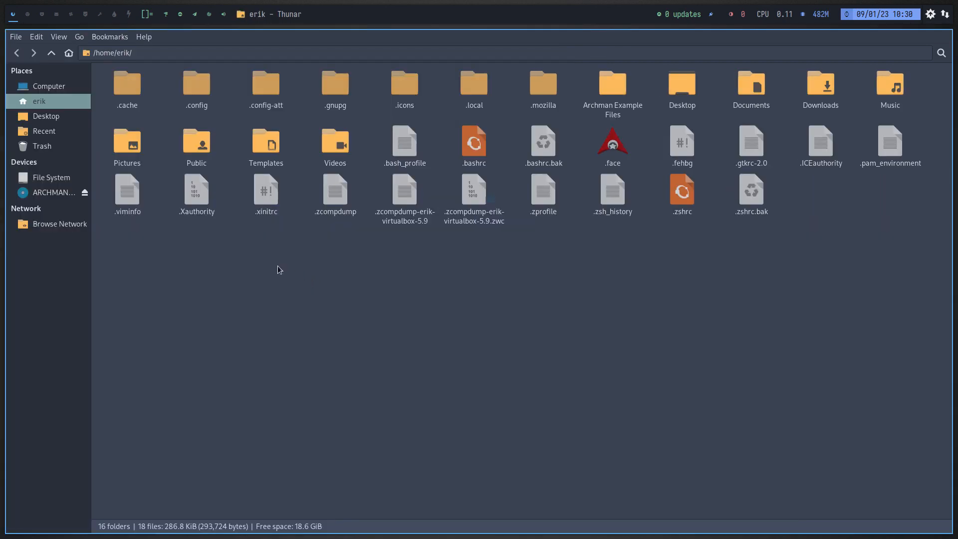
key("super+q")
Launch the Arch Linux Tweak Tool from a new terminal with att and authenticate with the account password.
key("super+Return")
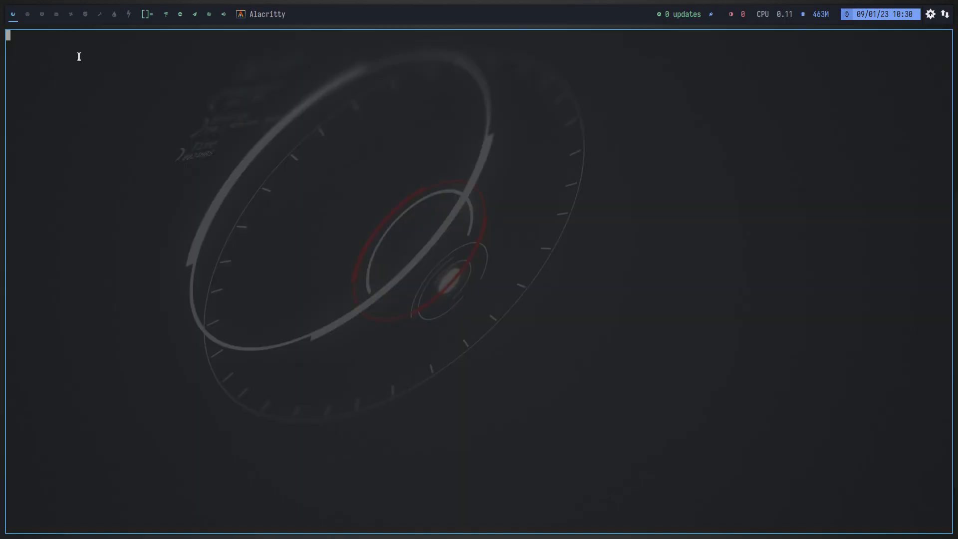
type("att")
key("Return")
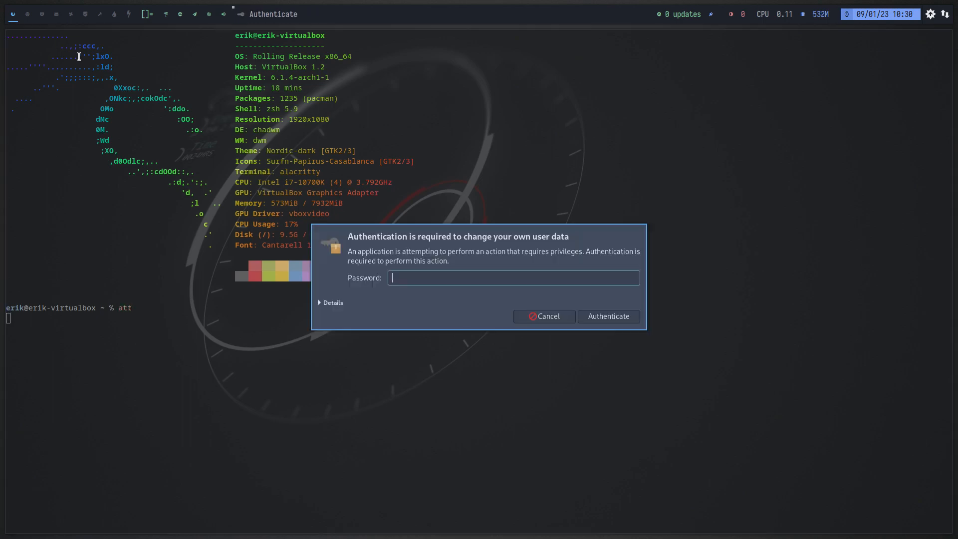
type("*****")
key("Return")
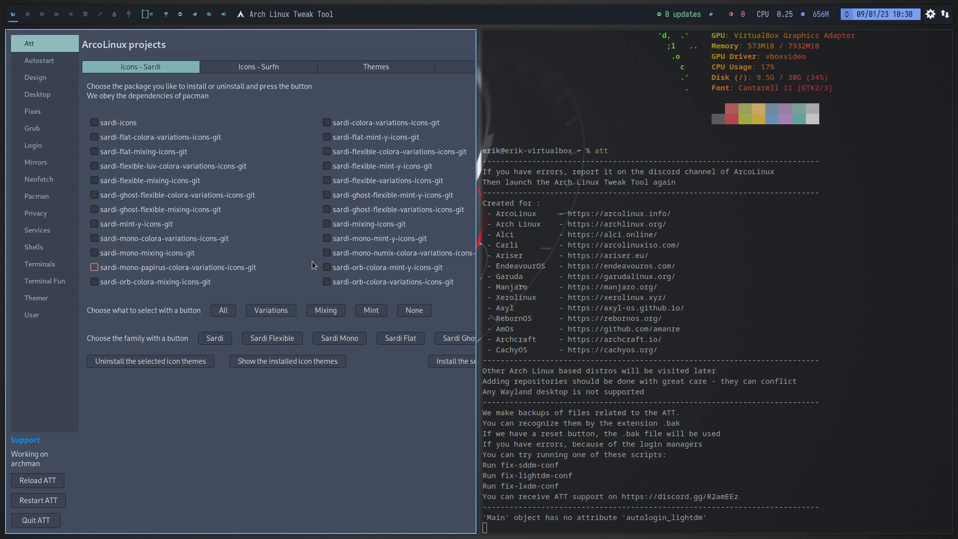
Disable Neofetch and enable Colorscripts in the Terminal Fun utilities.
left_click(55, 286)
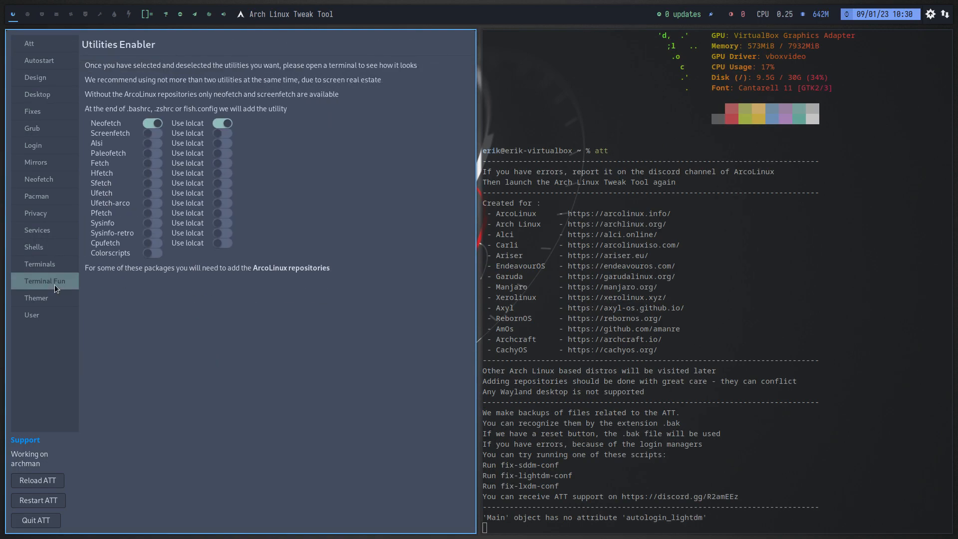
left_click(152, 124)
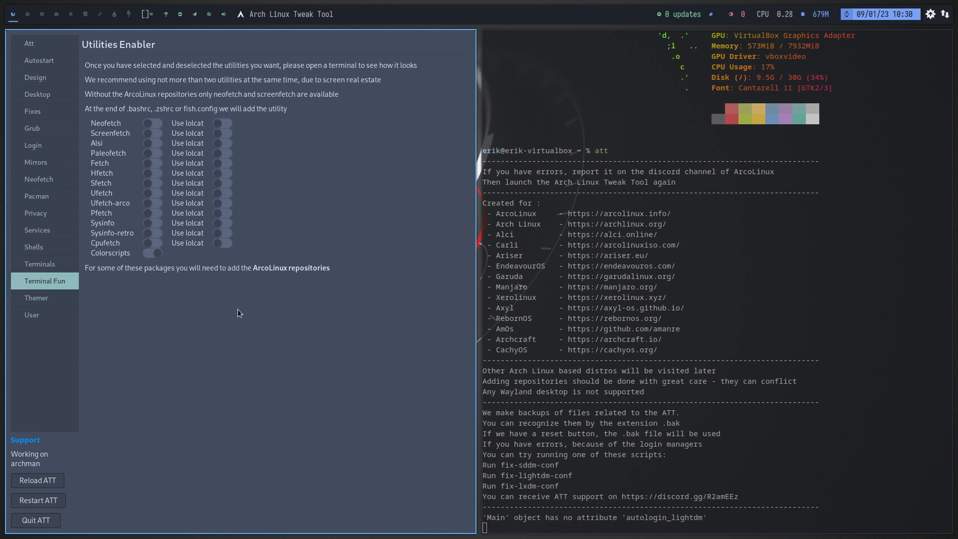
left_click(152, 253)
Open a series of terminals on the second workspace to view the different startup color scripts.
key("super+2")
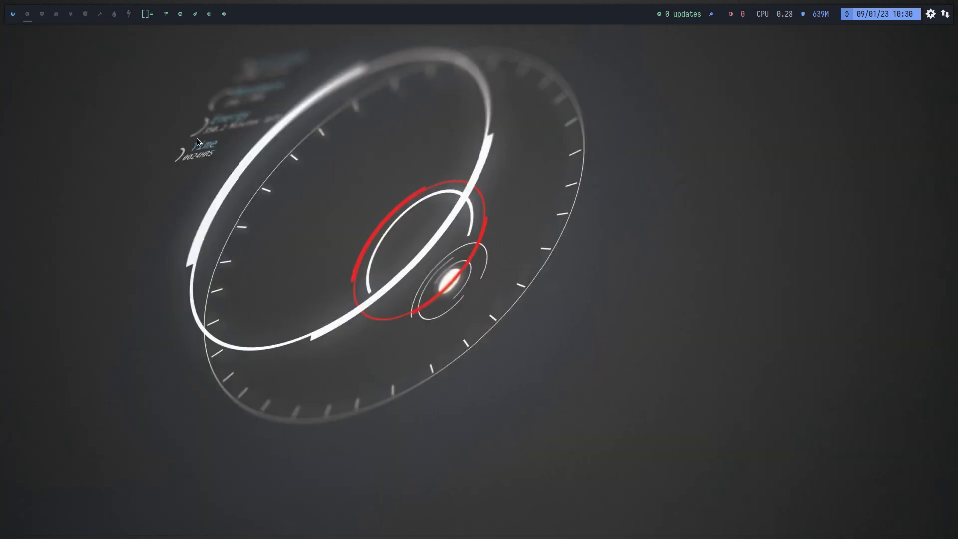
key("super+Return")
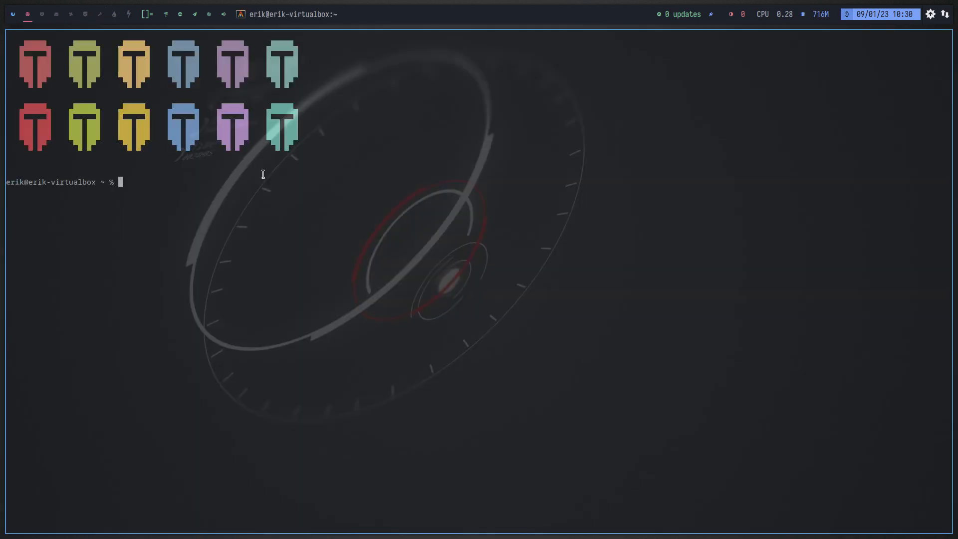
key("super+Return")
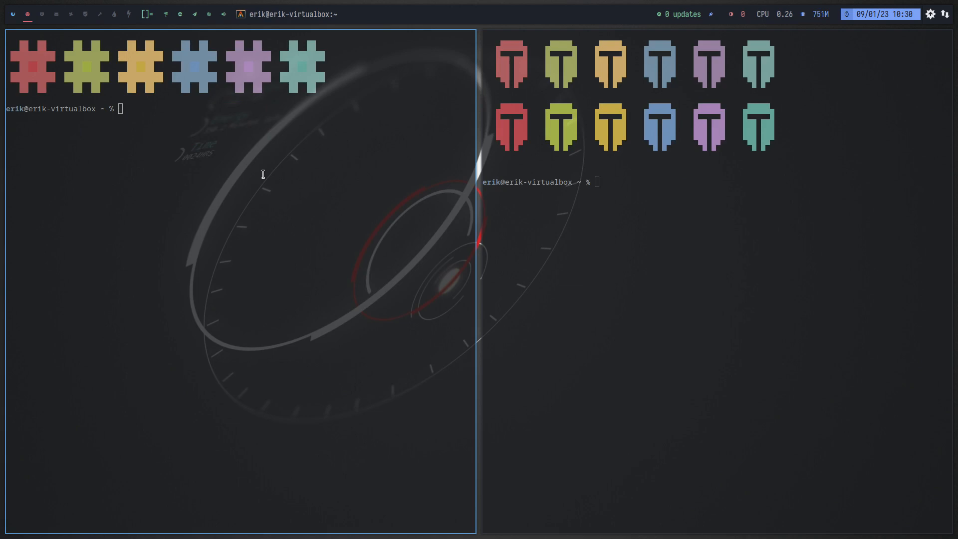
key("super+Return")
key("super+Return")
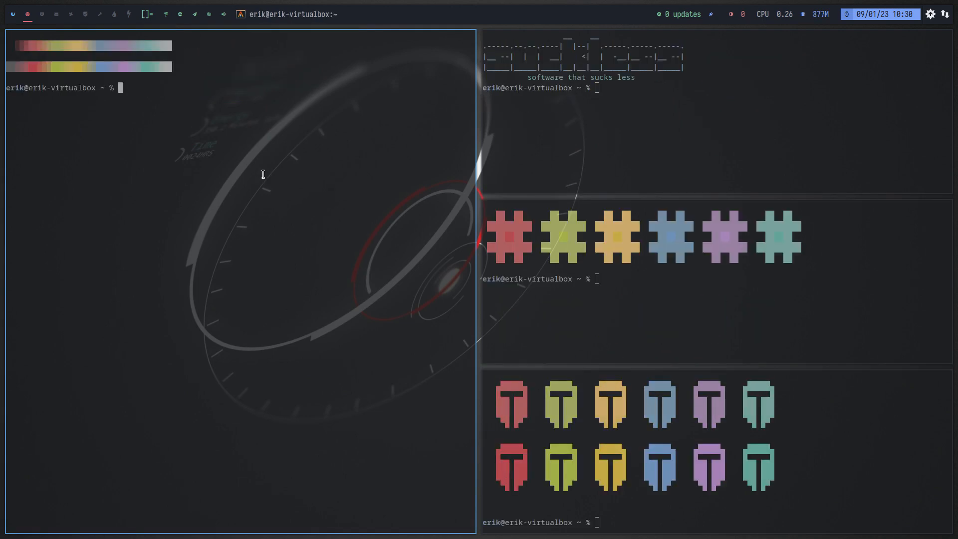
key("super+Return")
key("super+Return")
key("super+Return")
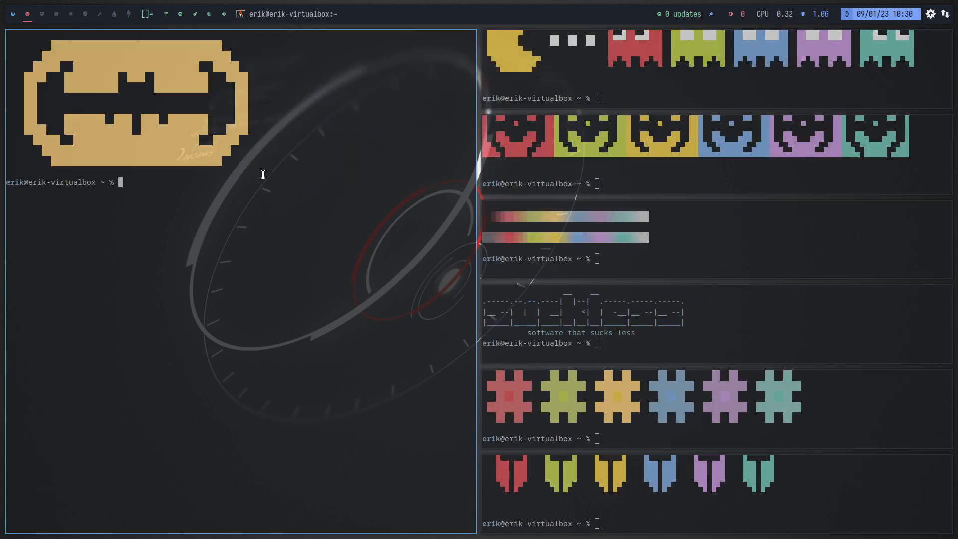
key("super+Return")
key("super+Return")
key("super+Return")
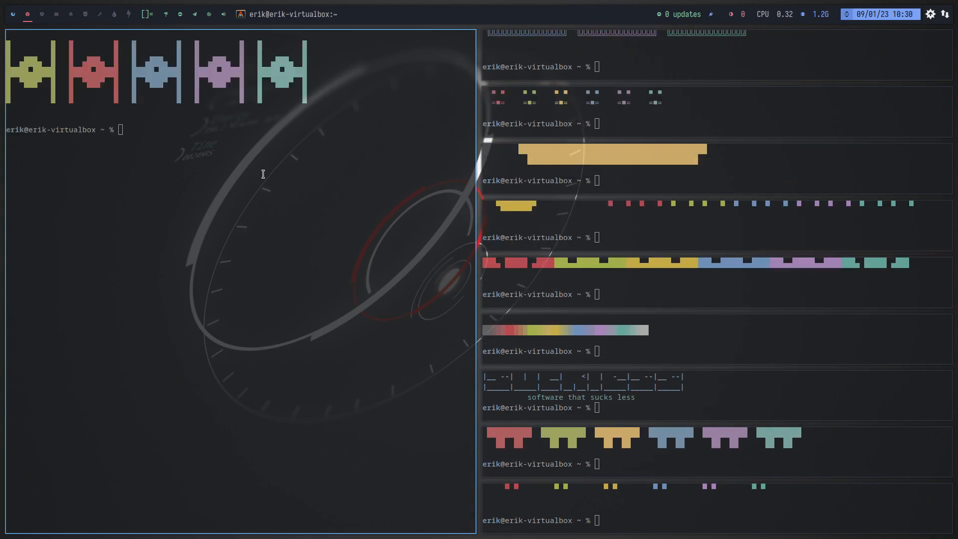
key("super+Return")
key("super+Return")
key("super+Return")
key("super+Return")
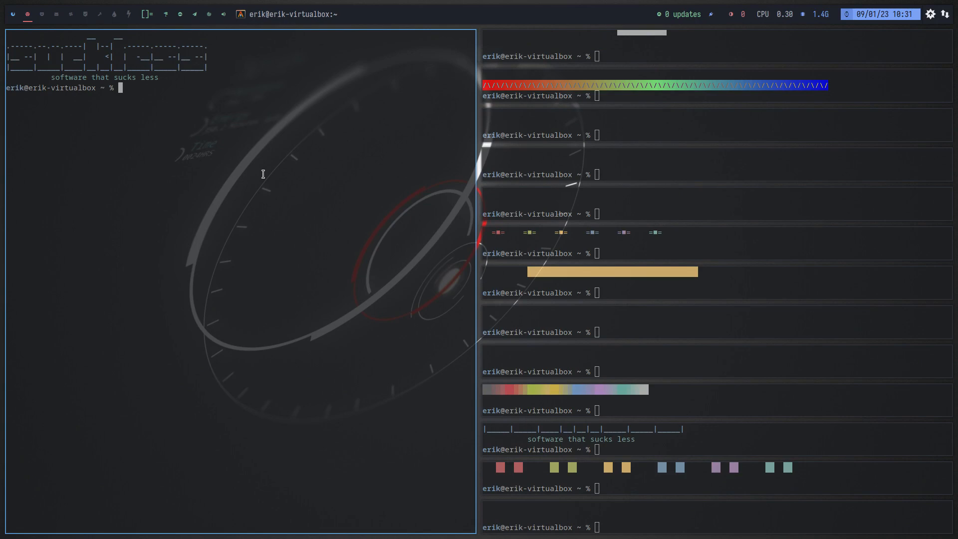
Close all the terminals on the second workspace.
key("super+q")
key("super+q")
key("super+q")
key("super+q")
key("super+q")
key("super+q")
key("super+q")
key("super+q")
key("super+q")
key("super+q")
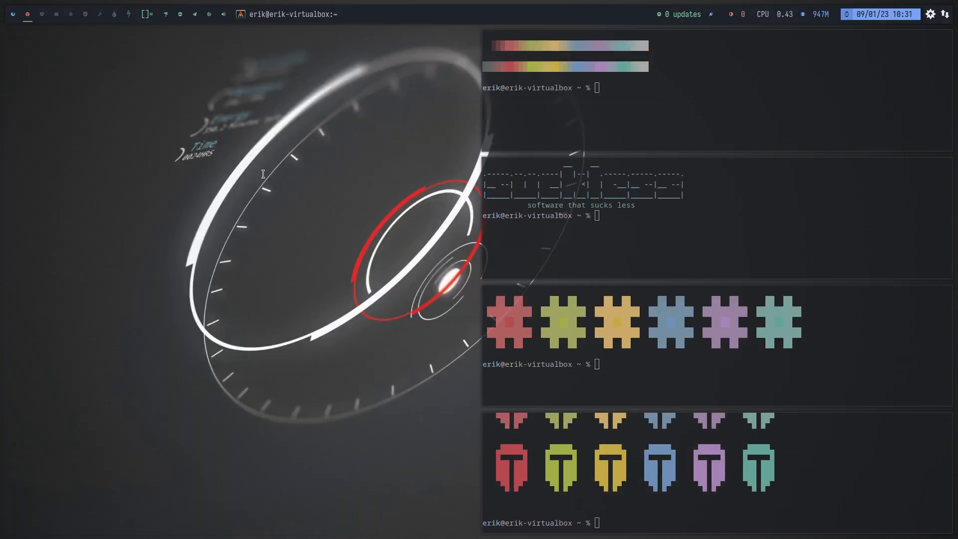
key("super+q")
key("super+q")
key("super+q")
key("super+q")
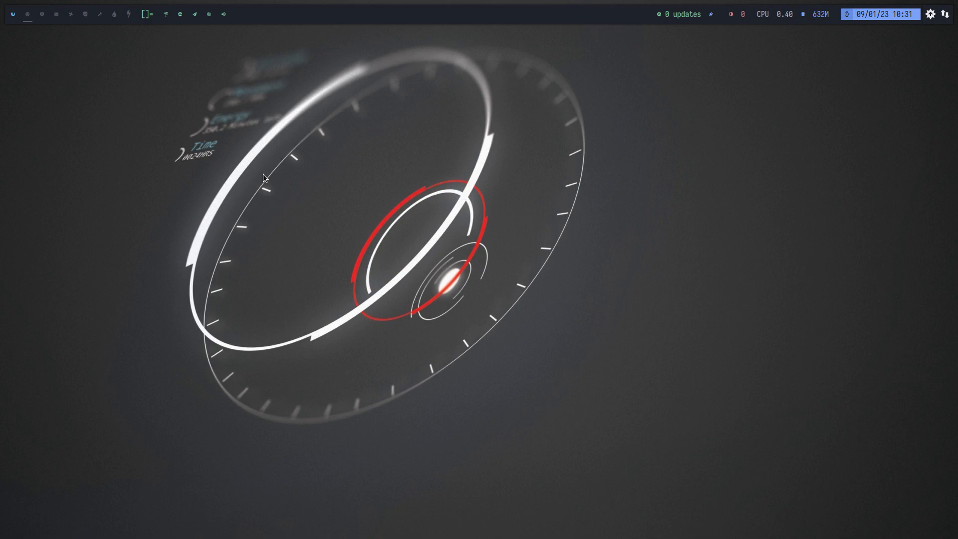
Return to the first workspace, check the color script in one more terminal and close that terminal.
left_click(19, 16)
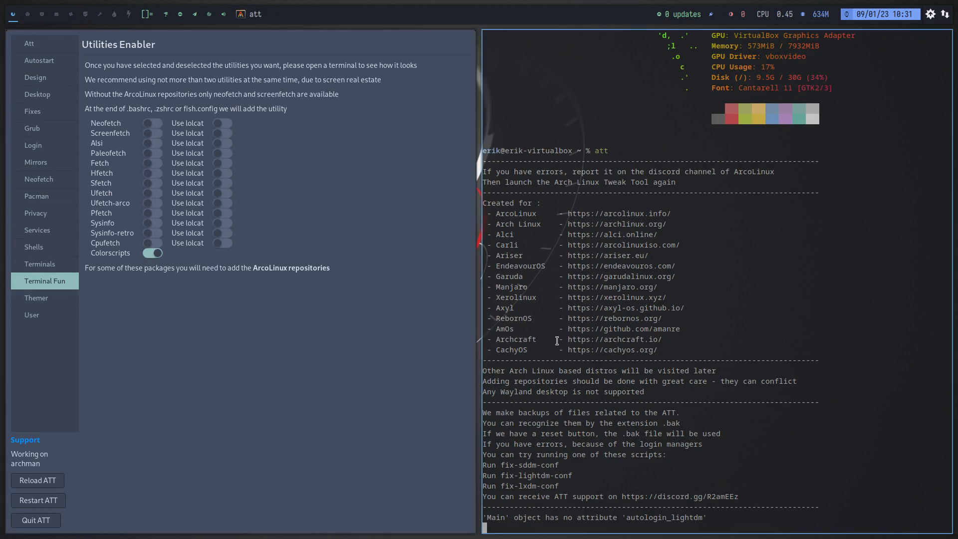
key("super+Return")
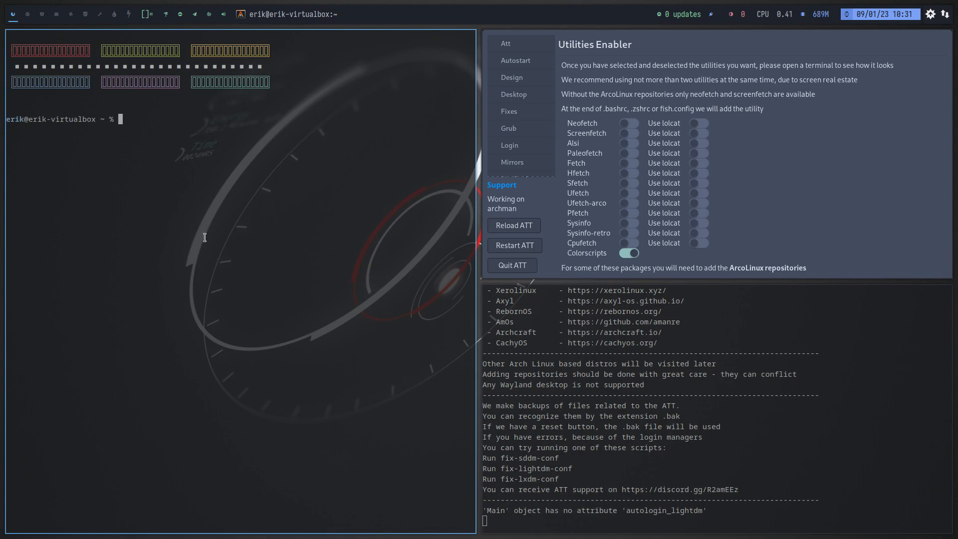
key("super+q")
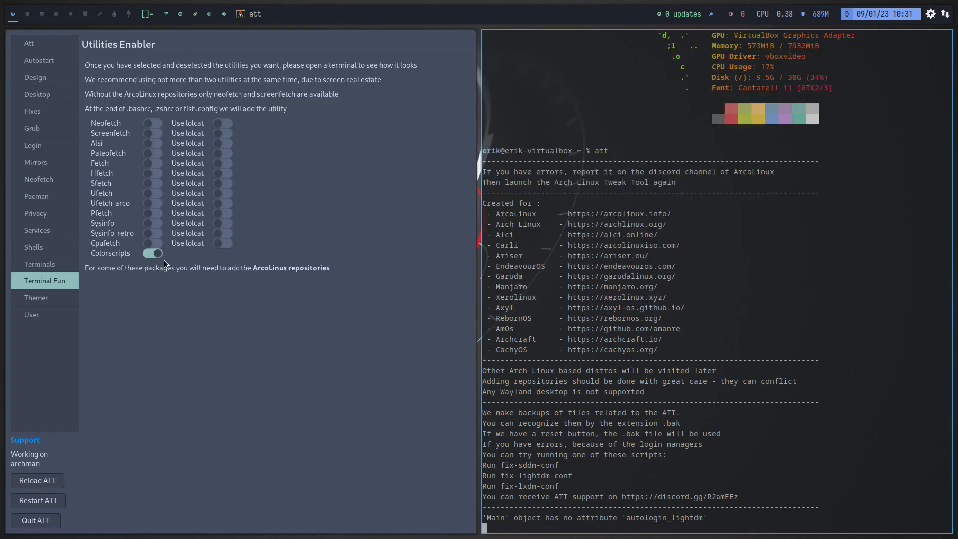
Review the Themer options for the Awesome, i3 and Leftwm window managers.
left_click(33, 297)
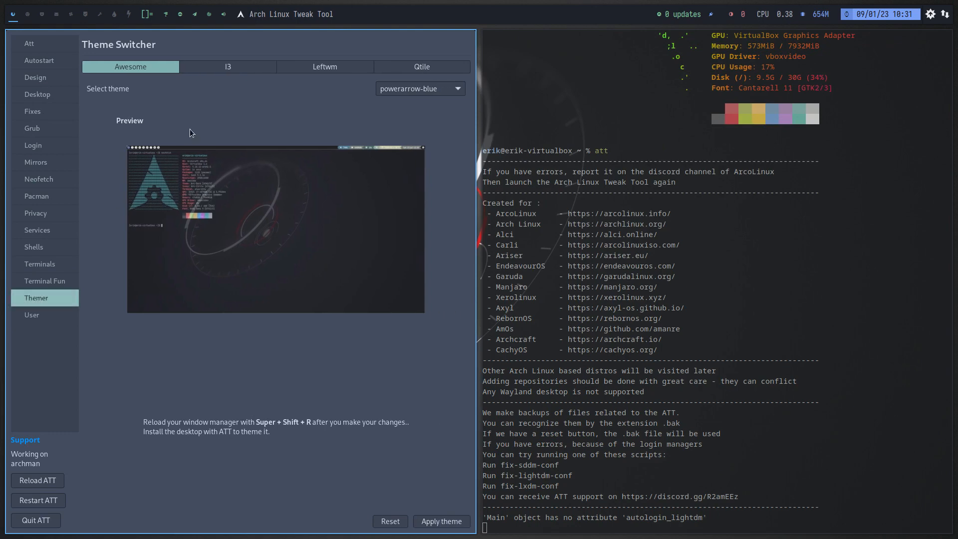
left_click(233, 68)
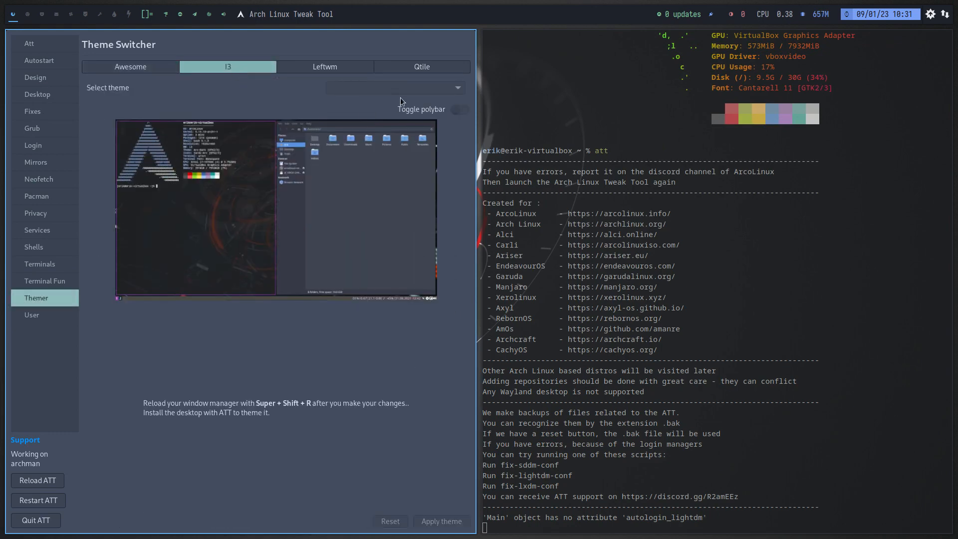
left_click(331, 69)
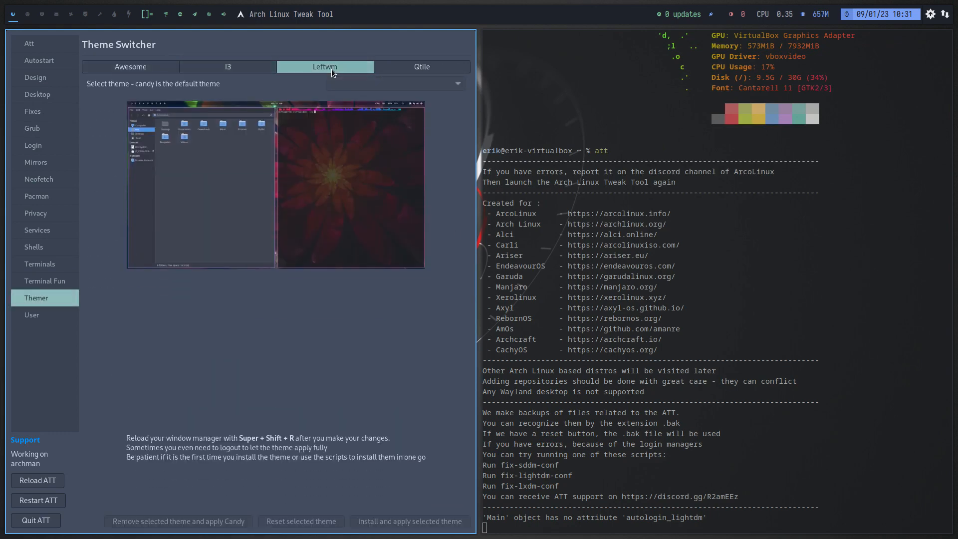
Review the Qtile theme options, the user account page, and the terminal and shell settings.
left_click(422, 66)
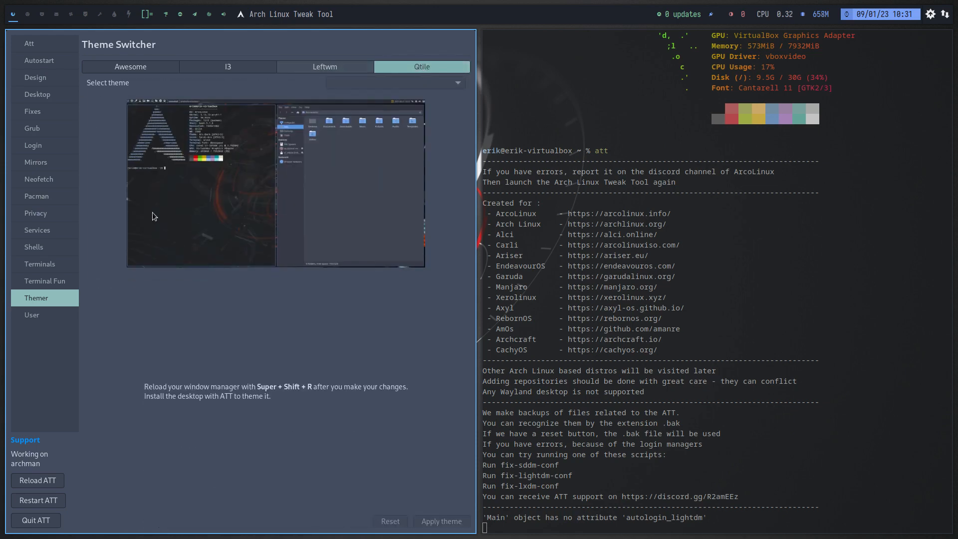
left_click(54, 316)
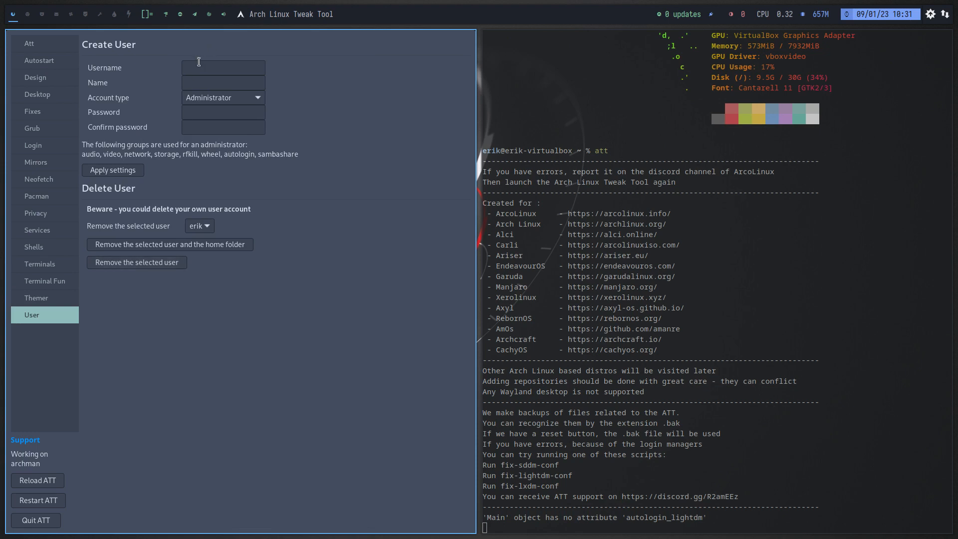
left_click(196, 70)
left_click(57, 299)
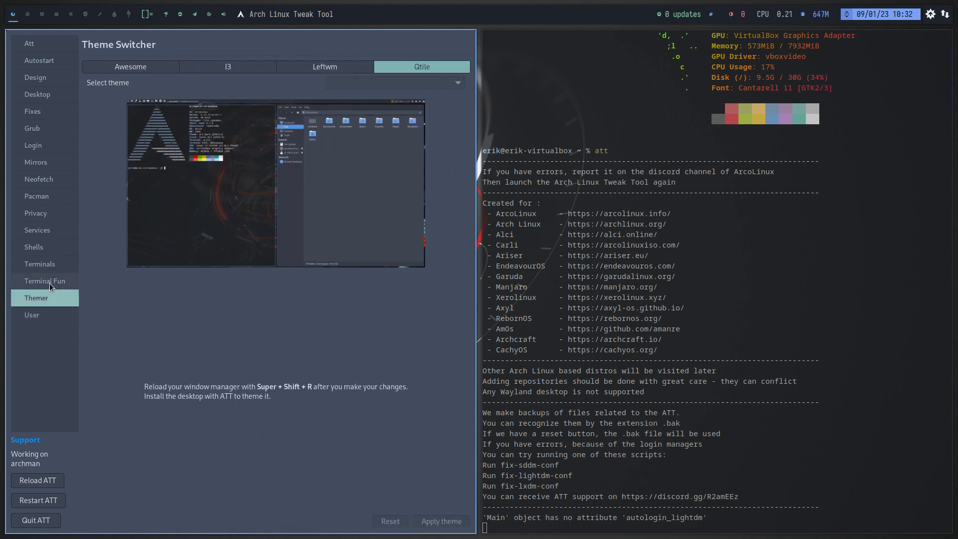
left_click(49, 282)
left_click(43, 261)
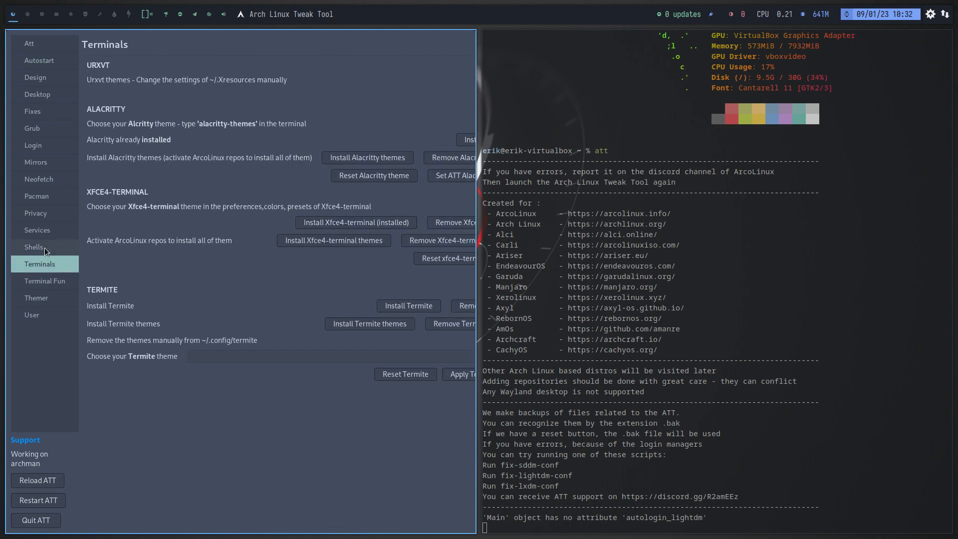
left_click(44, 248)
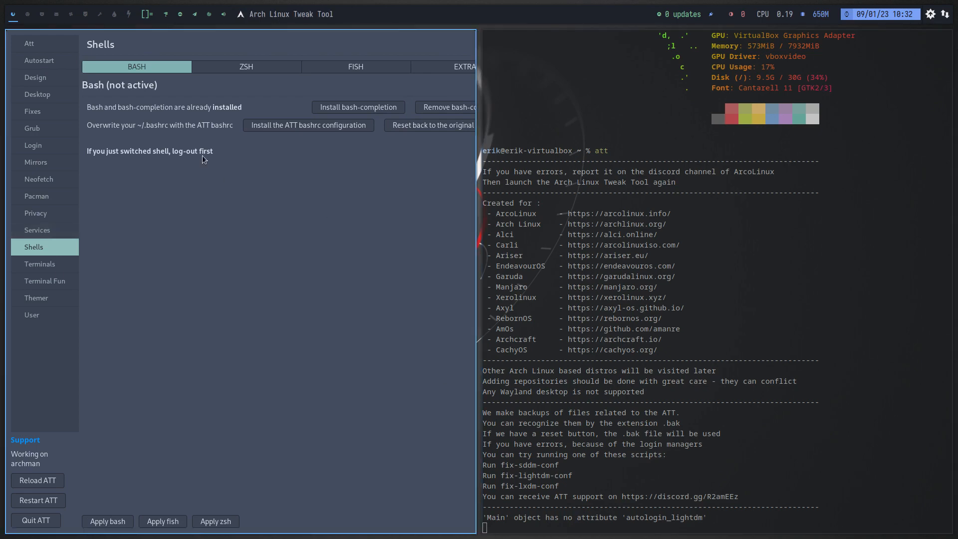
Switch the login shell to Bash by running tobash in a terminal on the second workspace.
key("super+2")
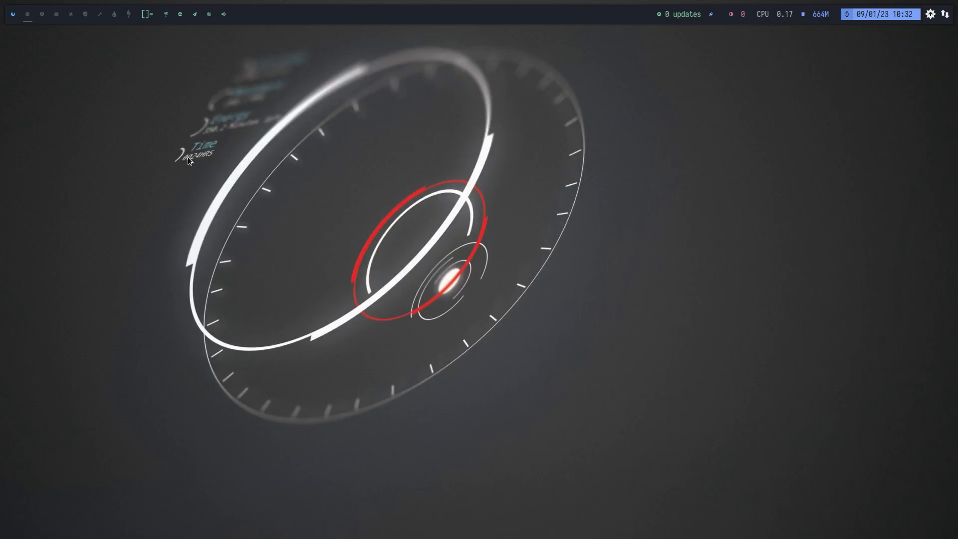
key("super+Return")
type("tobash")
key("Return")
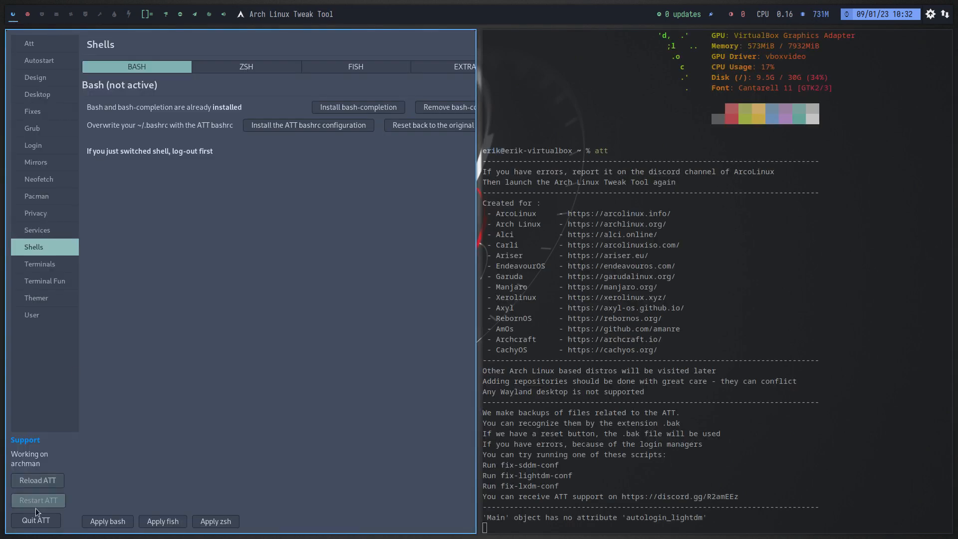
Quit the Arch Linux Tweak Tool, log out, and log back in to the Chadwm session with the account password.
left_click(39, 524)
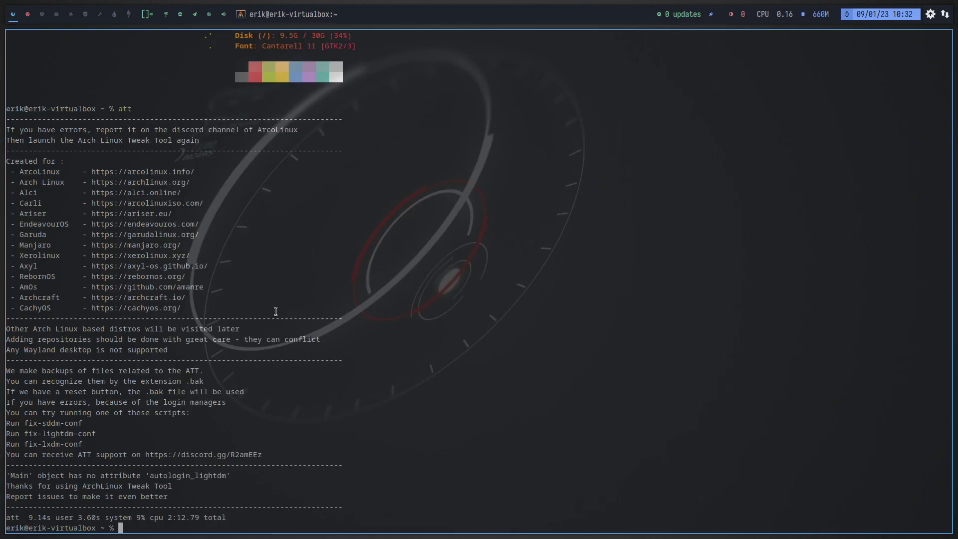
key("super+x")
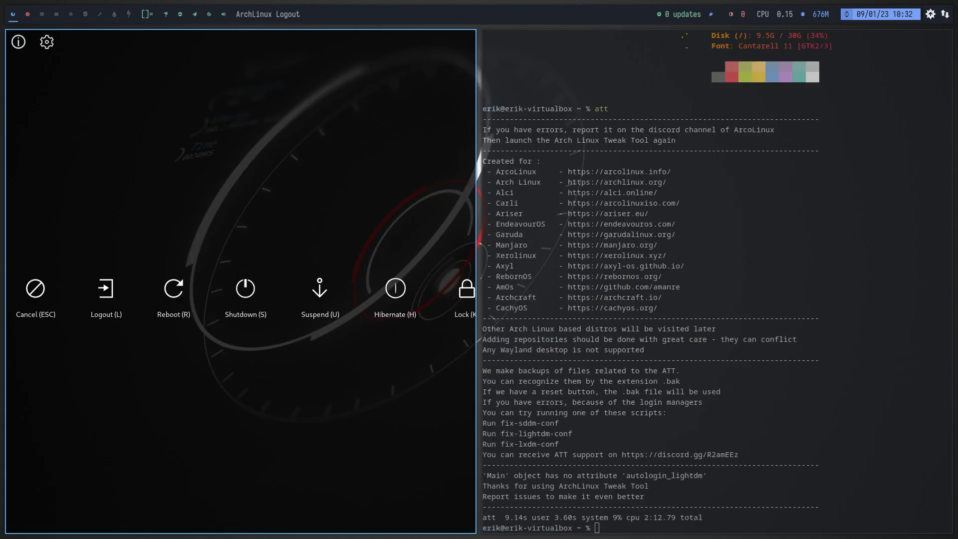
type("l")
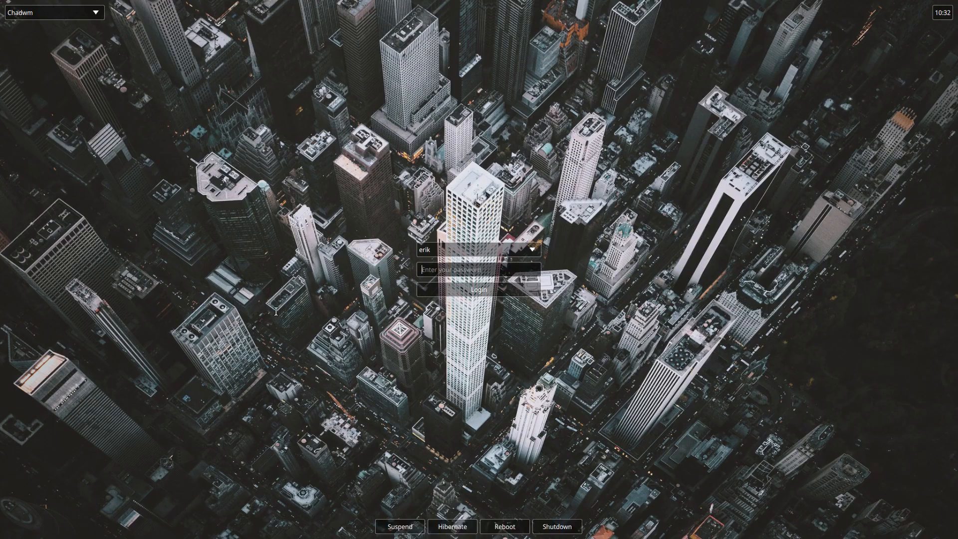
type("e●●●")
key("Return")
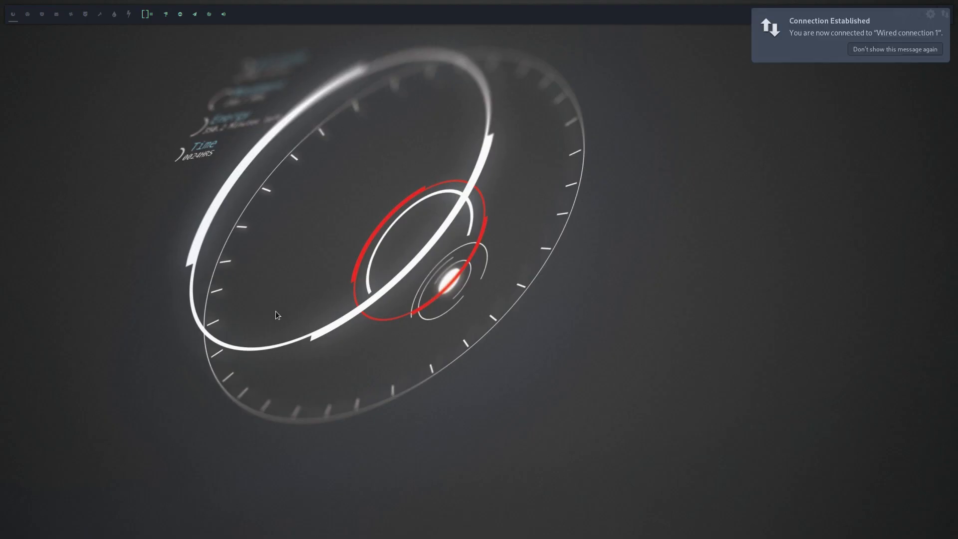
Check the active shell in a new terminal and update all packages with the upall alias.
key("super+Return")
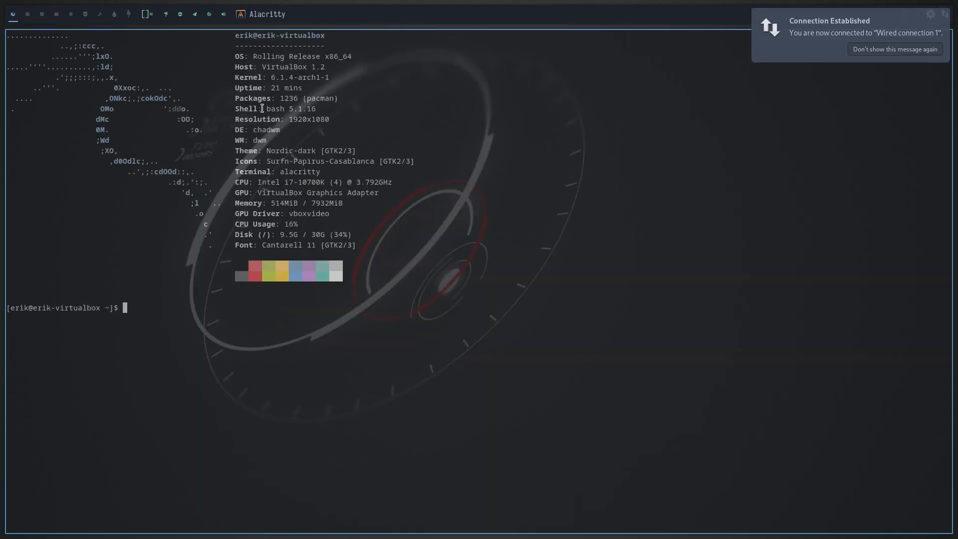
left_click_drag(263, 109, 298, 109)
left_click(239, 360)
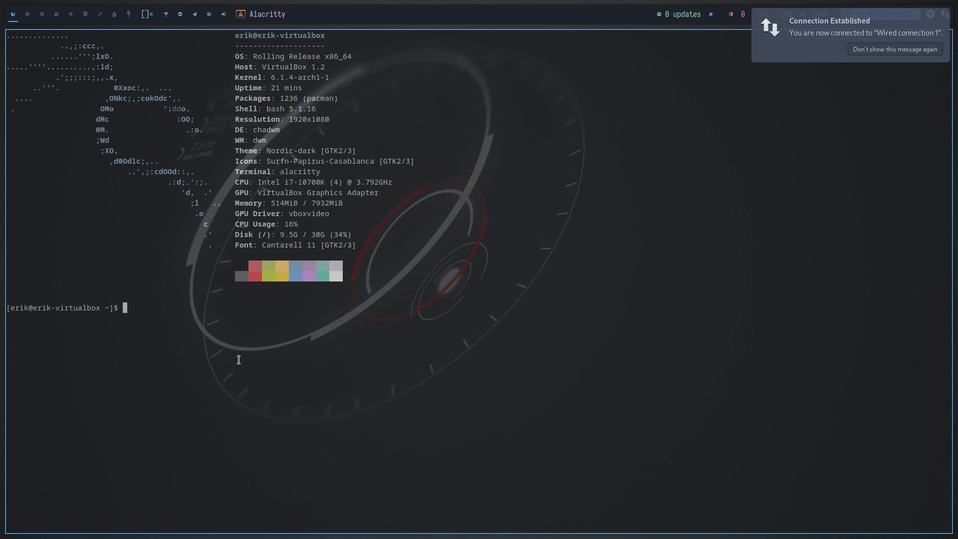
type("upall")
key("Return")
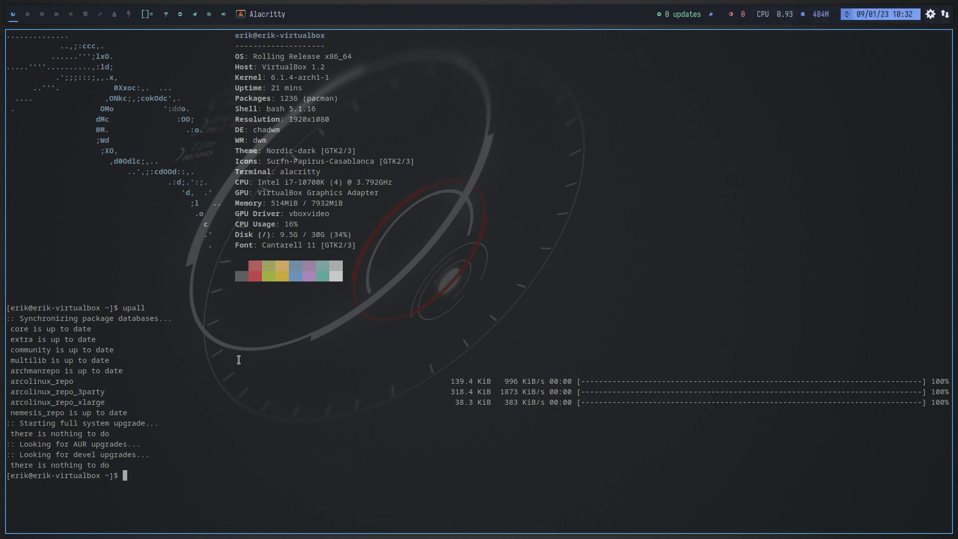
Try to run the skel alias in the terminal.
type("skel")
key("Return")
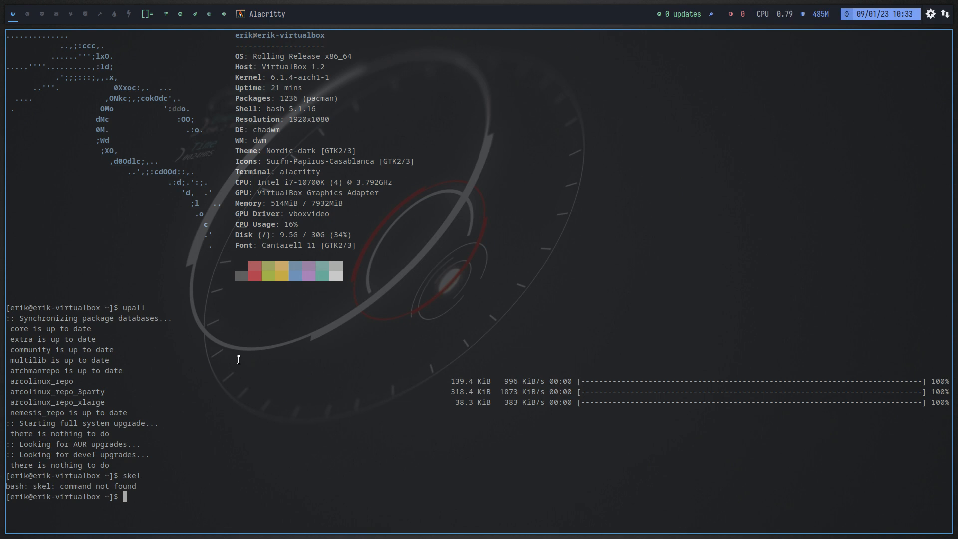
type("skell")
key("BackSpace")
key("BackSpace")
key("BackSpace")
key("BackSpace")
key("BackSpace")
List the available completions for the fixkey alias without running it, and close the terminal.
type("fixkz")
key("BackSpace")
type("ey")
key("Tab")
key("Tab")
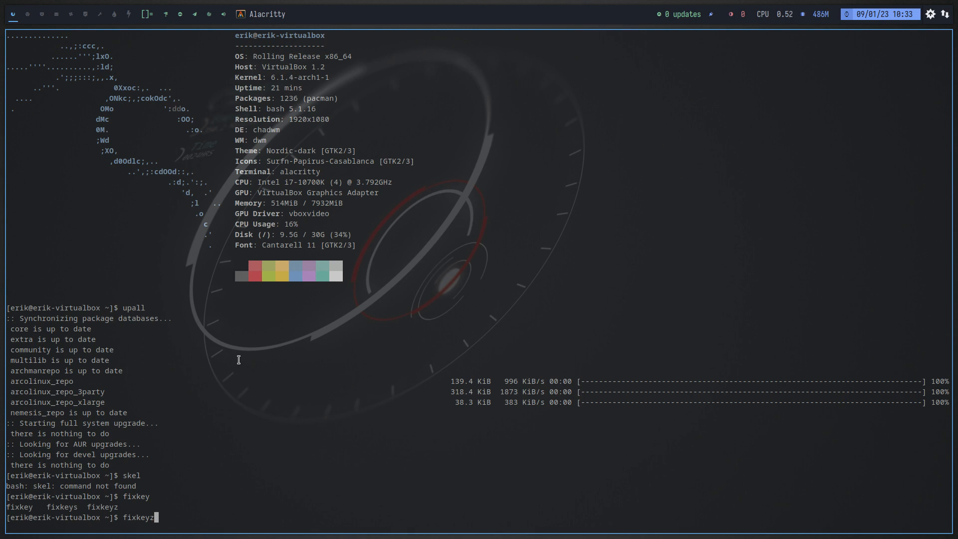
key("BackSpace")
key("BackSpace")
key("BackSpace")
key("BackSpace")
key("BackSpace")
key("BackSpace")
key("BackSpace")
key("super+q")
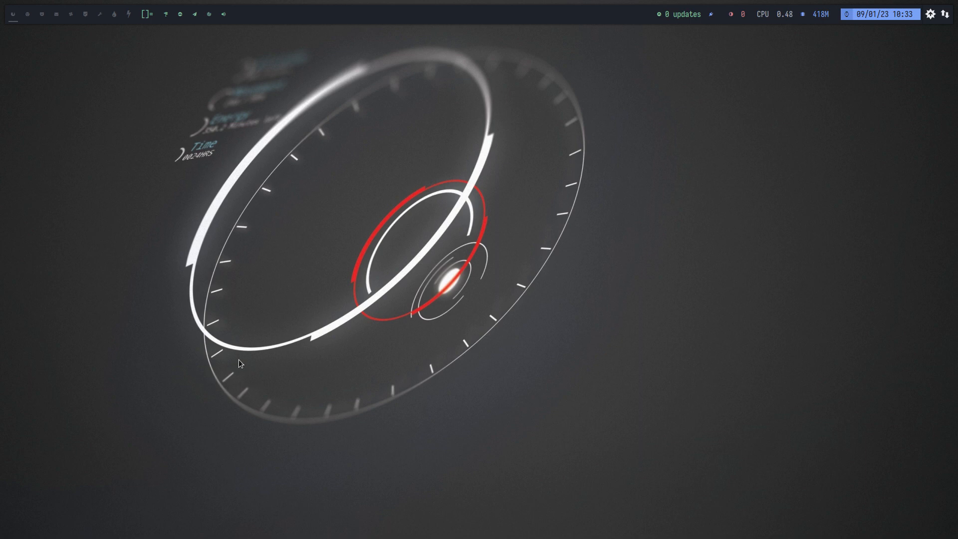
Launch Firefox and load the arcolinux.com website.
key("super+w")
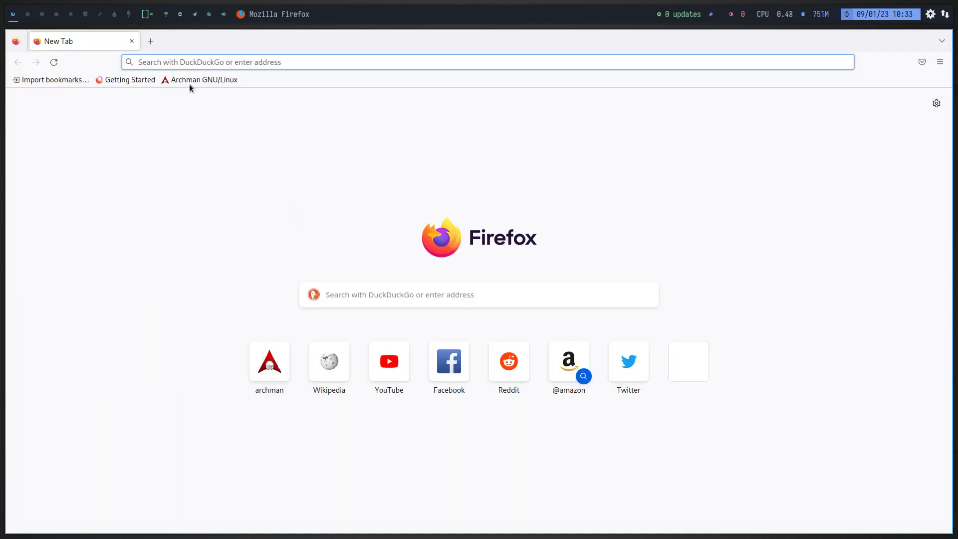
type("archoi")
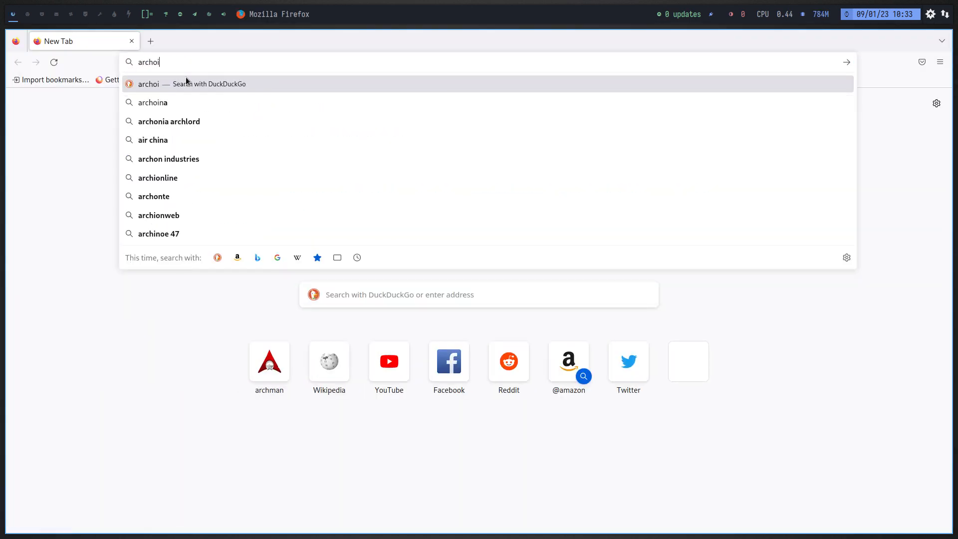
key("BackSpace")
key("BackSpace")
type("lin")
key("BackSpace")
key("BackSpace")
key("BackSpace")
type("c")
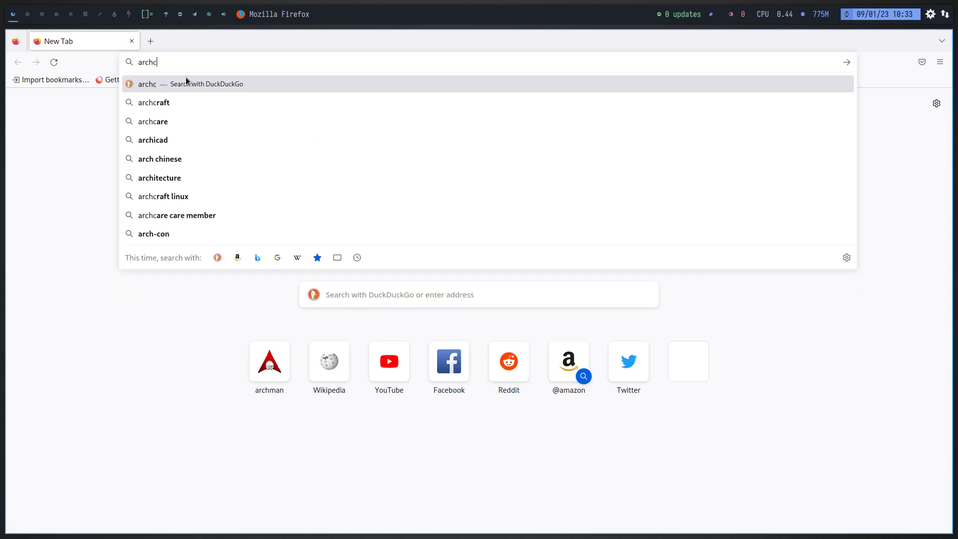
key("BackSpace")
key("BackSpace")
type("col")
key("BackSpace")
key("BackSpace")
key("BackSpace")
type("o")
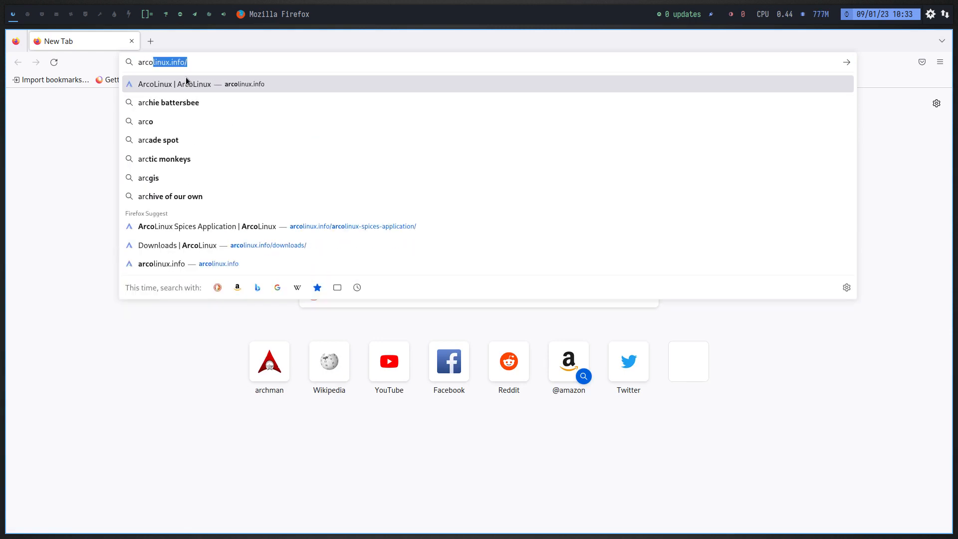
type("linux.com")
key("Return")
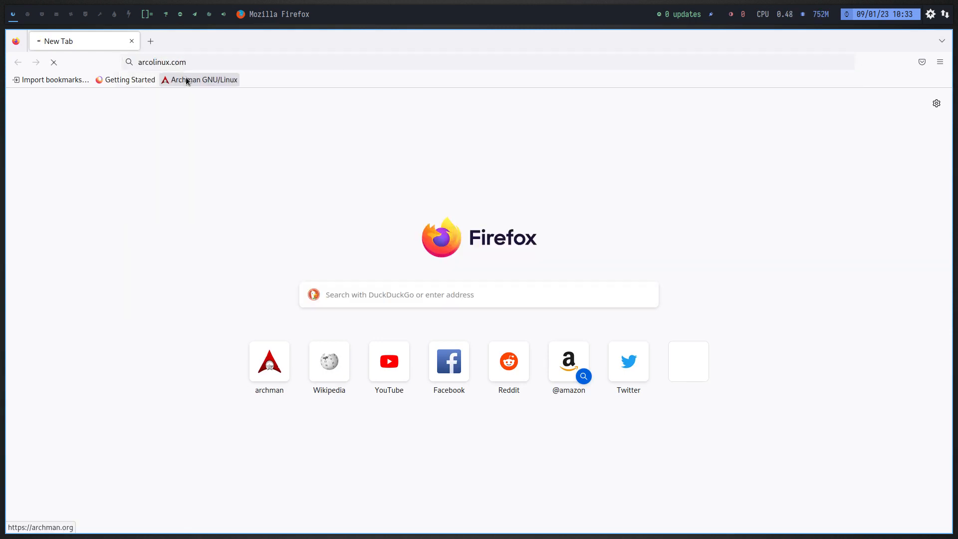
Browse the article tiles on the ArcoLinux home page, view the Skel article, and close the browser.
scroll(397, 316, "down", 6)
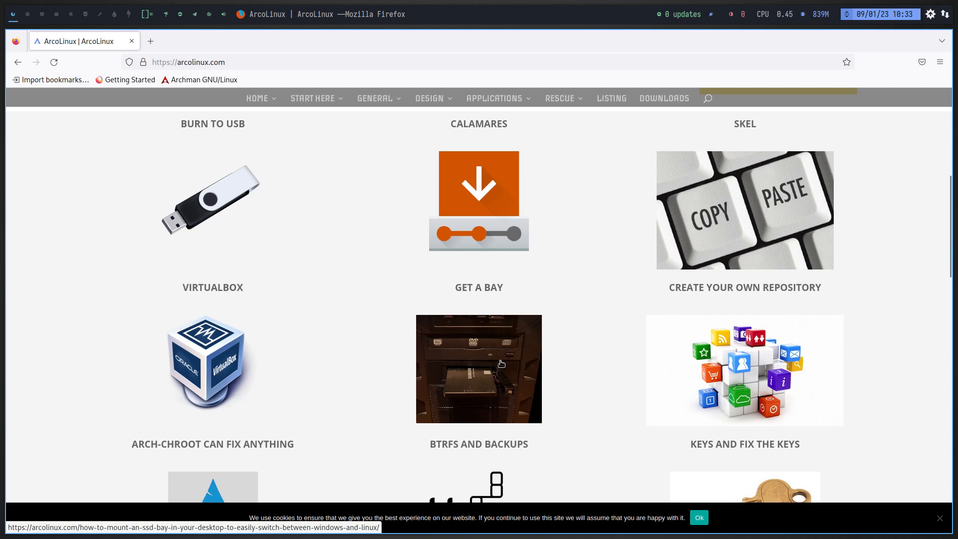
scroll(196, 378, "down", 1)
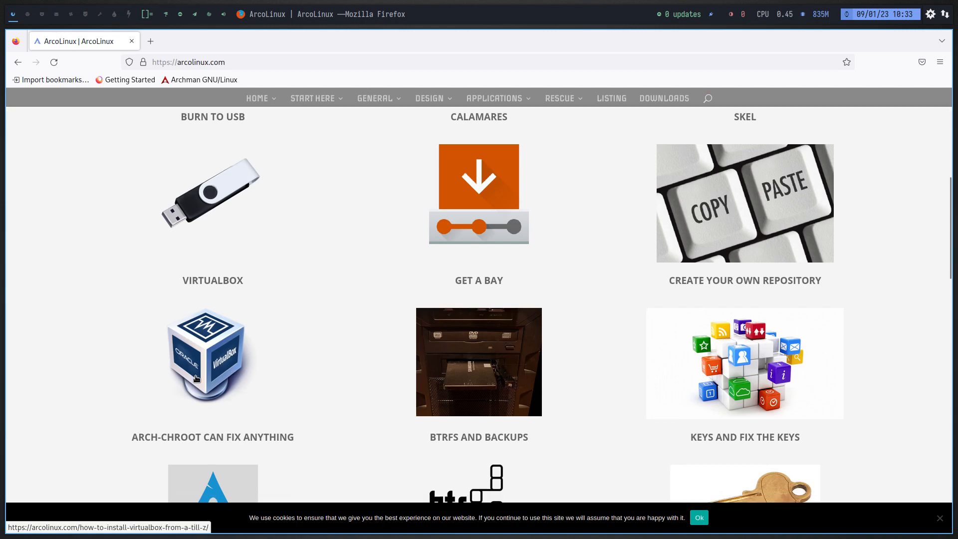
scroll(196, 378, "down", 3)
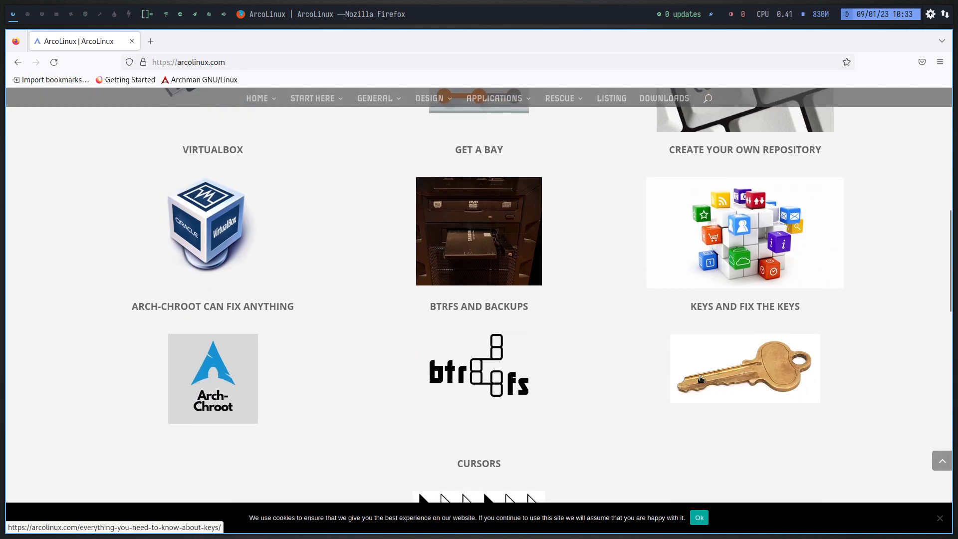
scroll(700, 379, "down", 3)
scroll(597, 376, "up", 10)
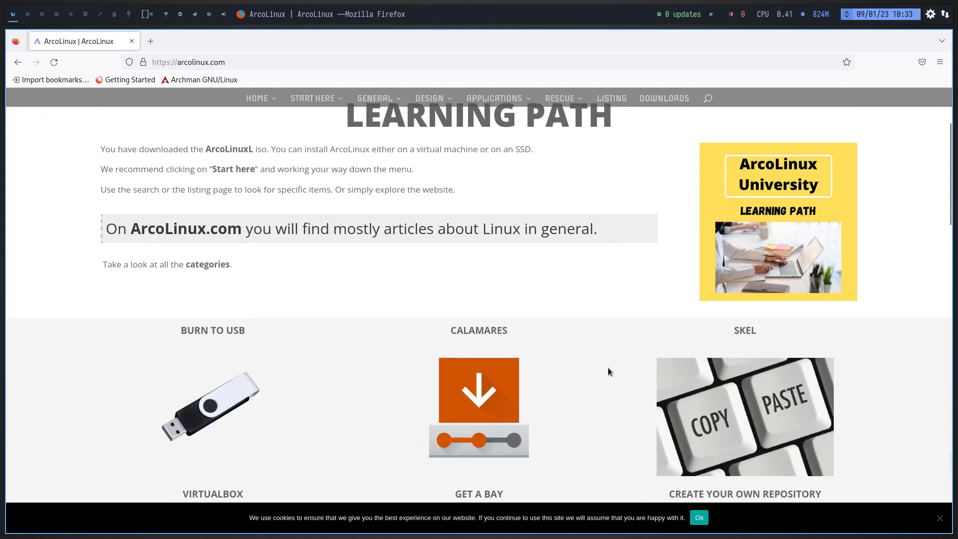
scroll(608, 371, "down", 3)
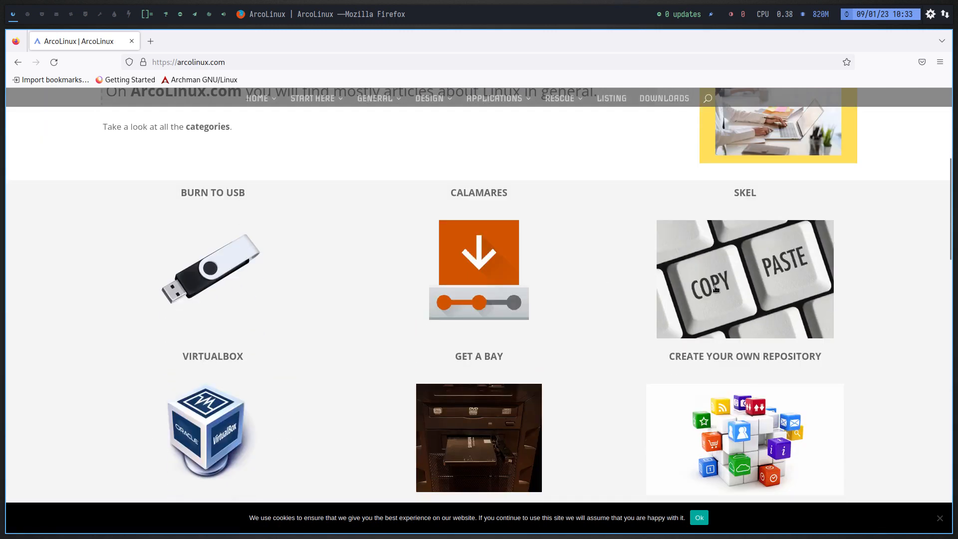
left_click(717, 288)
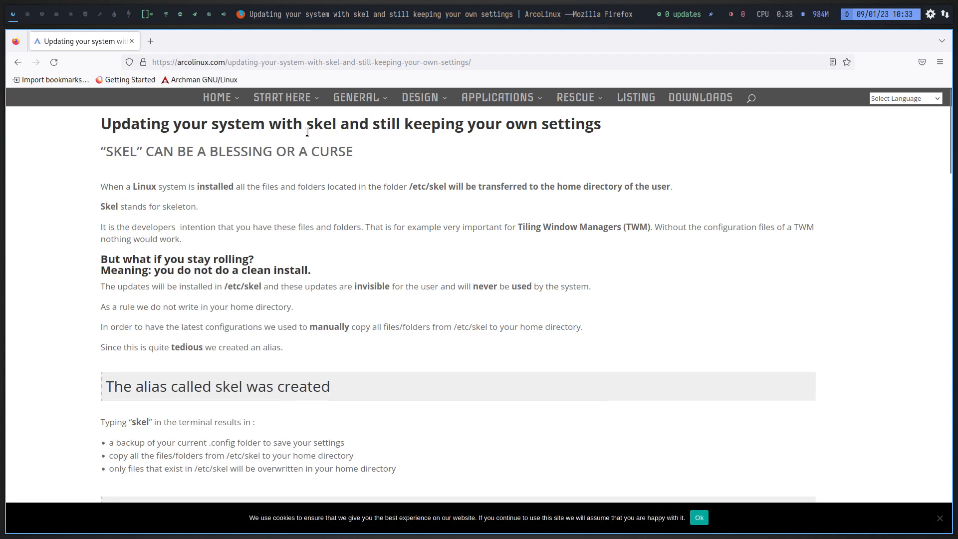
key("super+q")
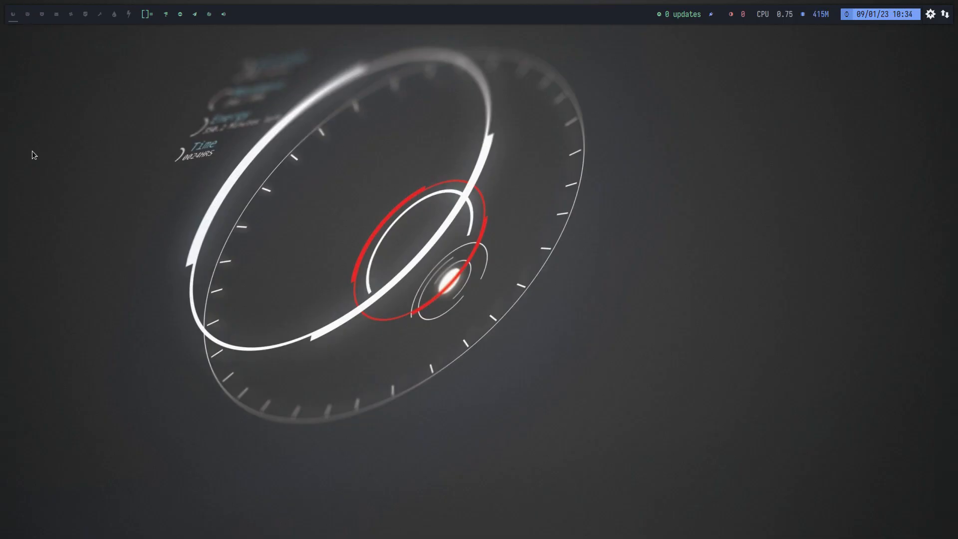